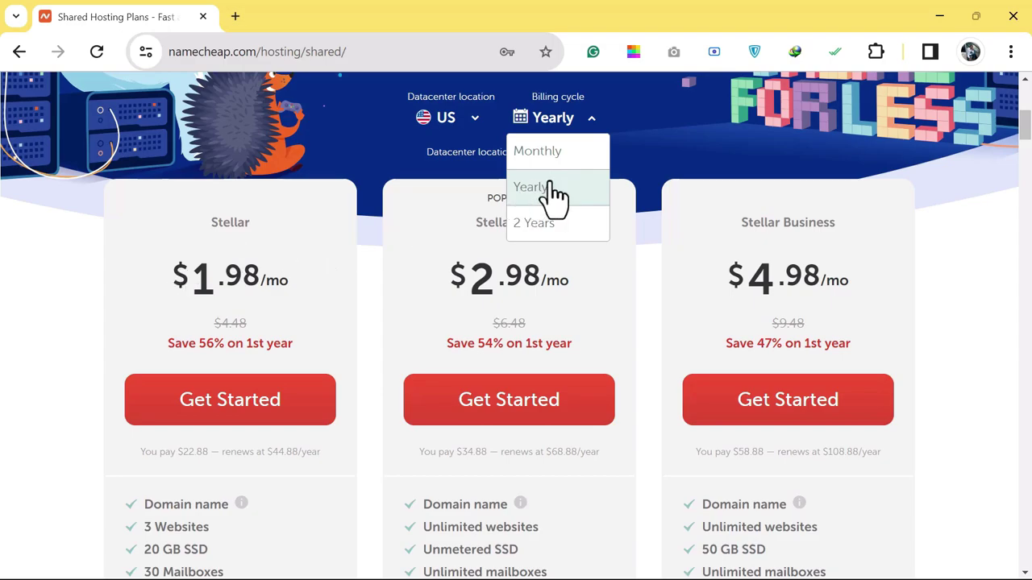
Step: Compare shared hosting prices on monthly billing, then switch back to yearly
{"action": "left_click", "coordinate": [556, 153]}
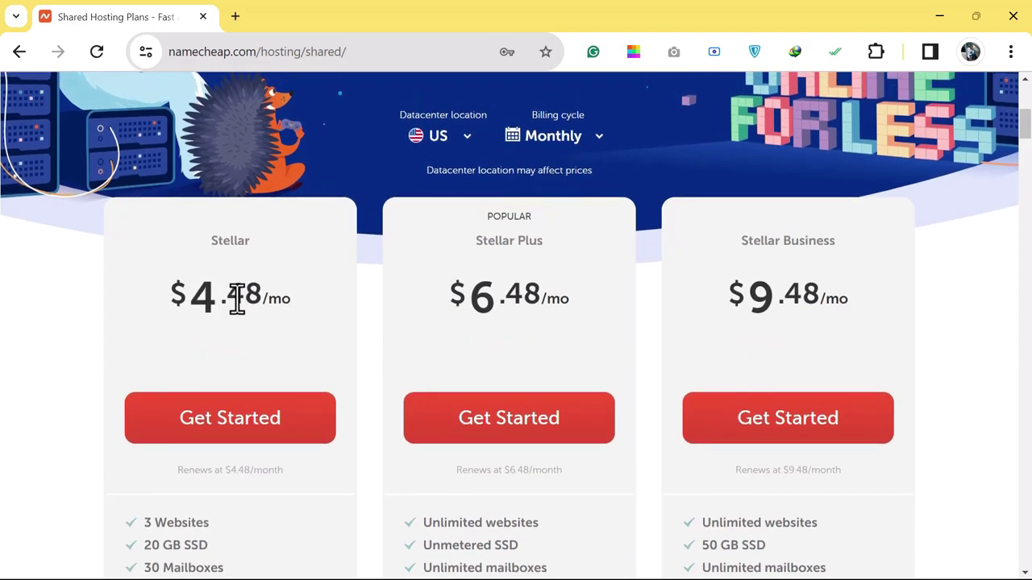
{"action": "left_click", "coordinate": [574, 149]}
{"action": "left_click", "coordinate": [542, 216]}
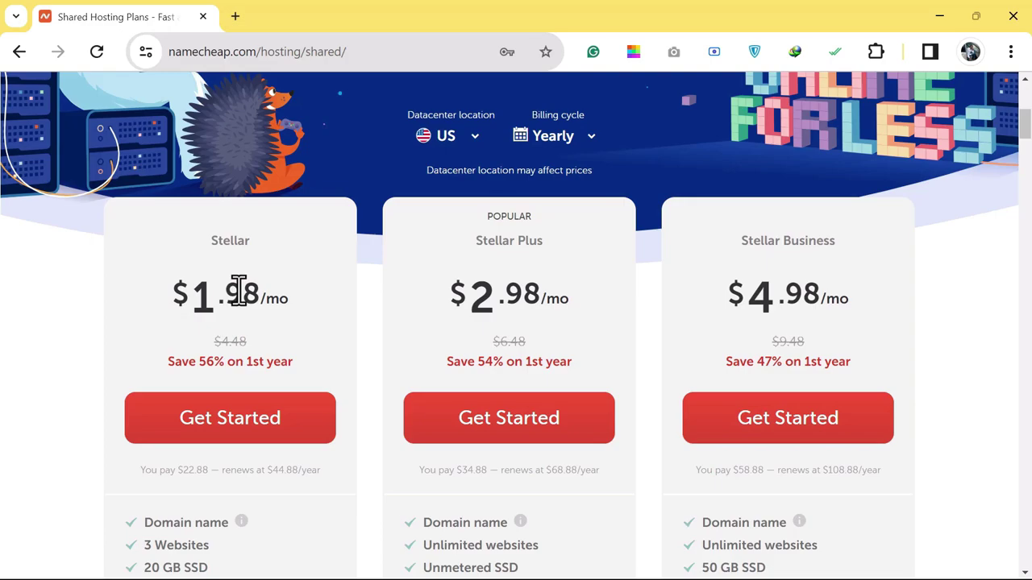
{"action": "scroll", "coordinate": [297, 308], "scroll_direction": "down", "scroll_amount": 1}
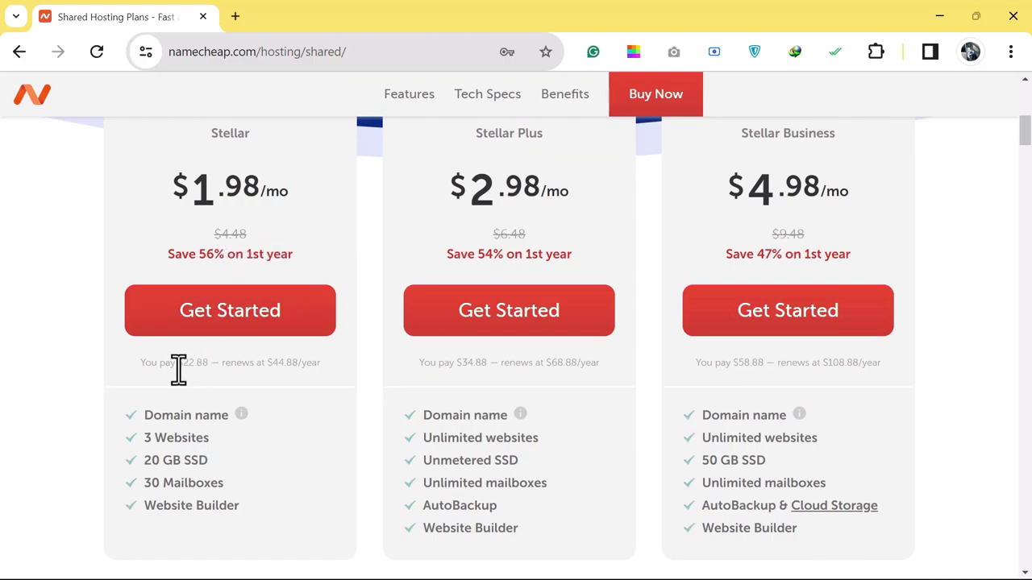
Step: Review Stellar's $22.88 first-year and $44.88 renewal prices
{"action": "left_click_drag", "start_coordinate": [178, 369], "coordinate": [207, 367]}
{"action": "left_click_drag", "start_coordinate": [267, 362], "coordinate": [296, 361]}
{"action": "left_click", "coordinate": [373, 288]}
Step: Start the Stellar plan order and review the domain connection options
{"action": "left_click", "coordinate": [230, 321]}
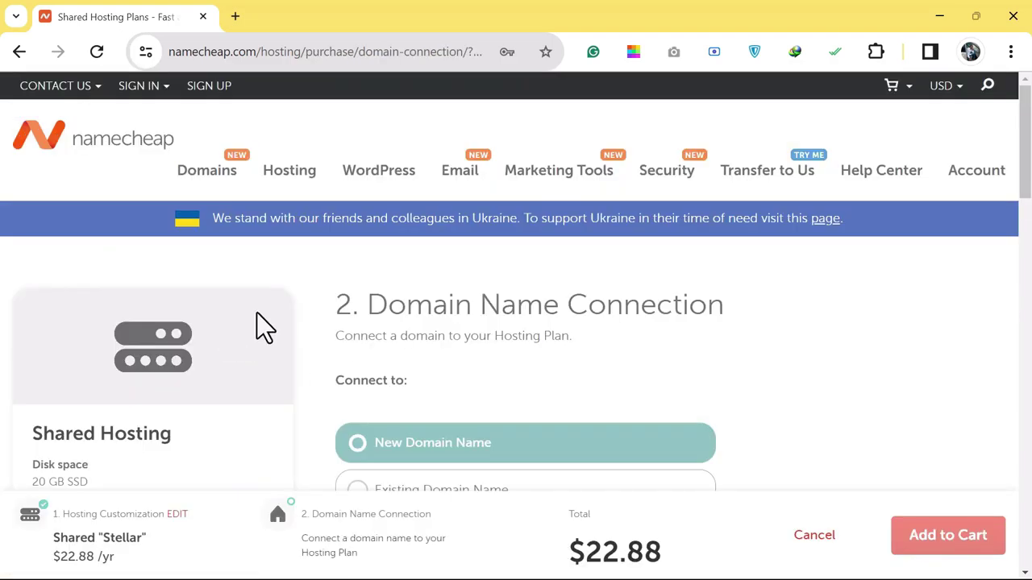
{"action": "scroll", "coordinate": [473, 364], "scroll_direction": "down", "scroll_amount": 2}
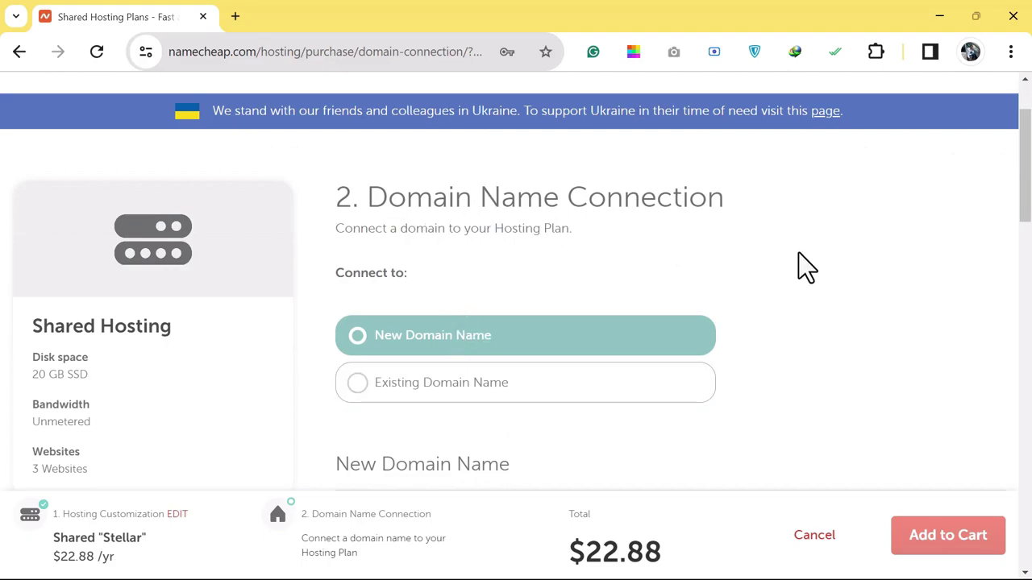
{"action": "scroll", "coordinate": [798, 252], "scroll_direction": "down", "scroll_amount": 2}
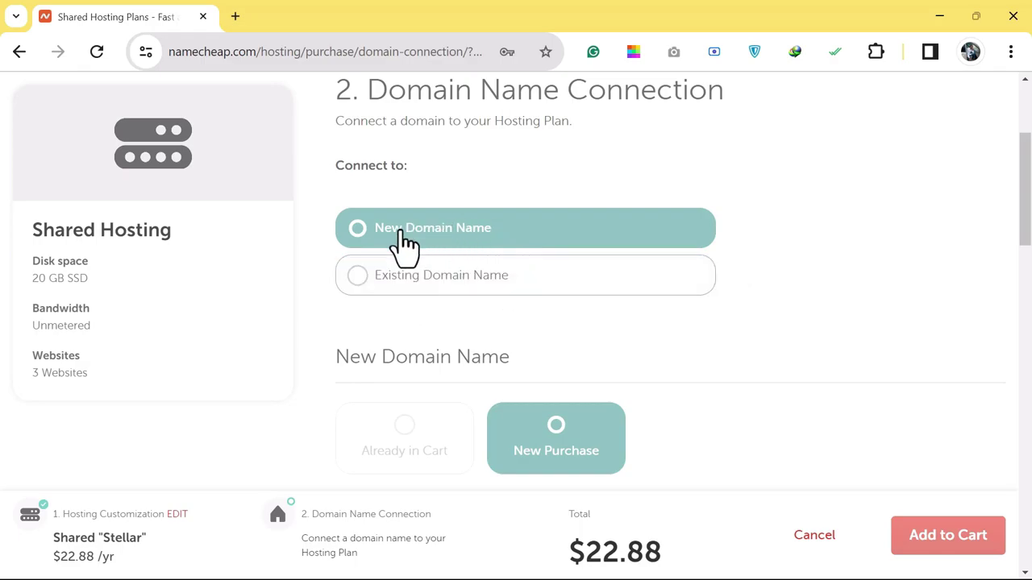
{"action": "scroll", "coordinate": [822, 295], "scroll_direction": "down", "scroll_amount": 5}
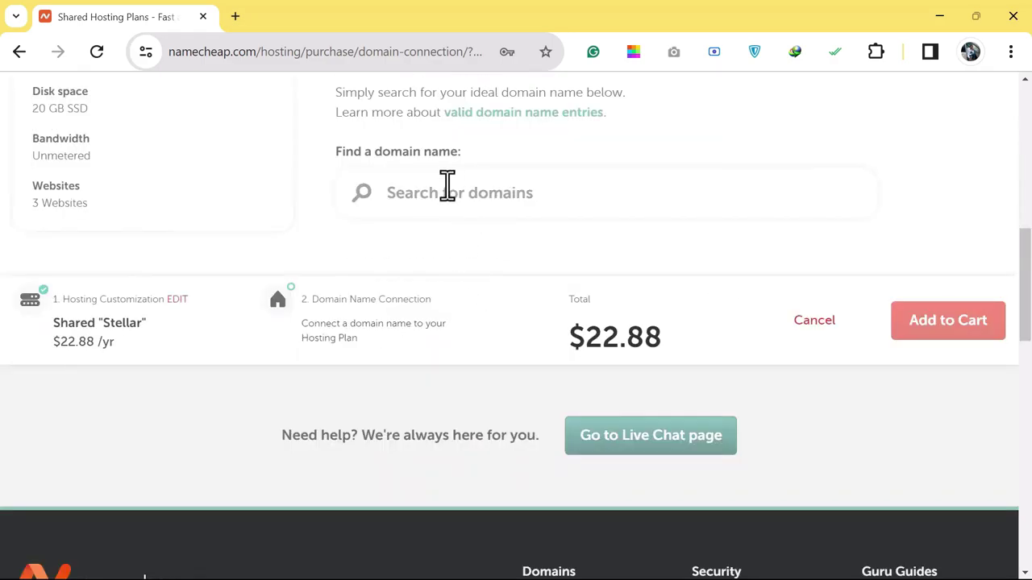
{"action": "scroll", "coordinate": [439, 193], "scroll_direction": "up", "scroll_amount": 3}
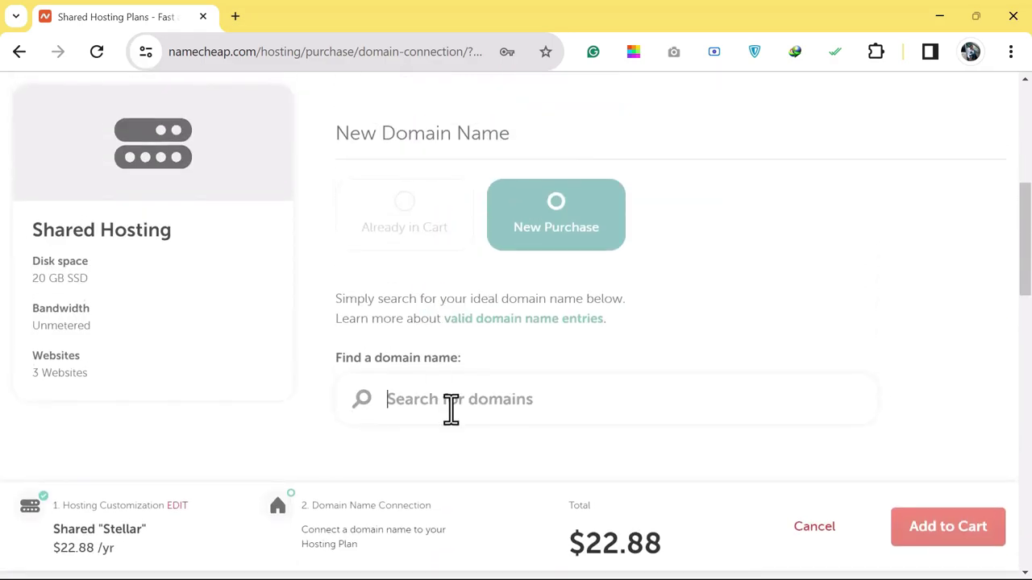
Step: Search for the new domain learnswithnas.com and connect it to the hosting plan
{"action": "left_click", "coordinate": [451, 409]}
{"action": "type", "text": "lea"}
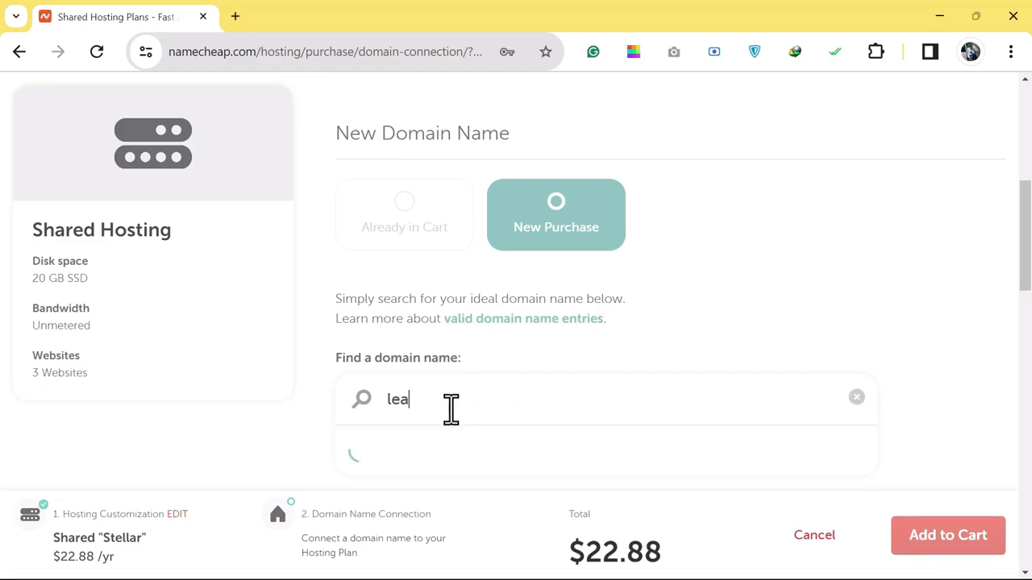
{"action": "type", "text": "rnswinnas.com"}
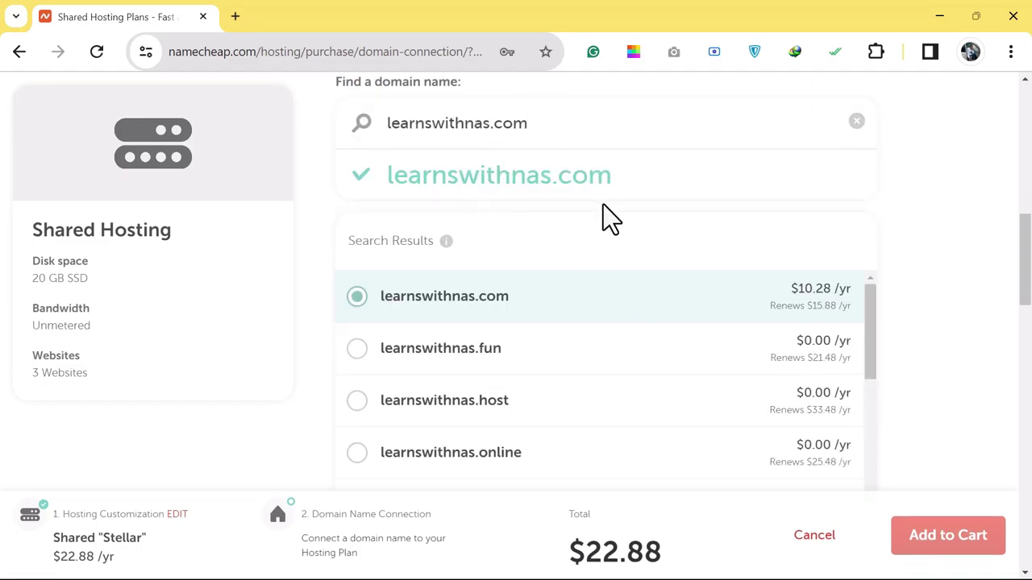
{"action": "scroll", "coordinate": [764, 335], "scroll_direction": "down", "scroll_amount": 1}
{"action": "scroll", "coordinate": [764, 334], "scroll_direction": "down", "scroll_amount": 6}
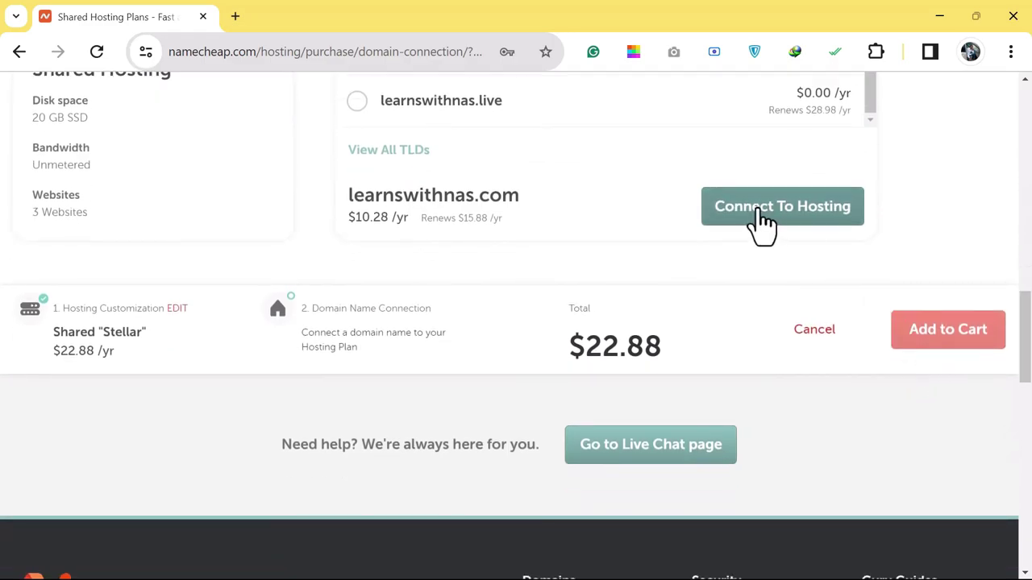
{"action": "left_click", "coordinate": [761, 211]}
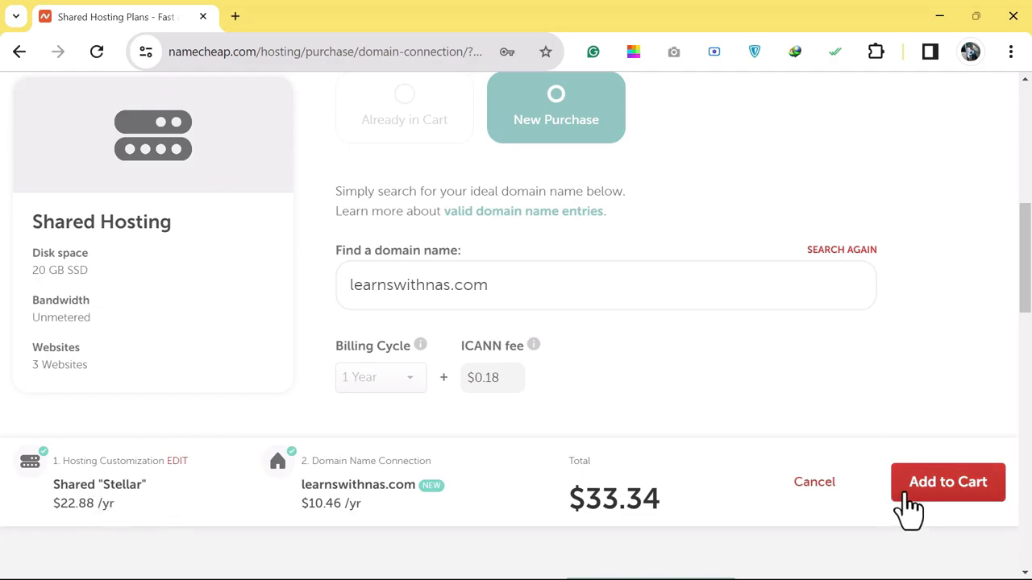
Step: Add the hosting and domain to the cart and confirm the order
{"action": "left_click", "coordinate": [942, 506]}
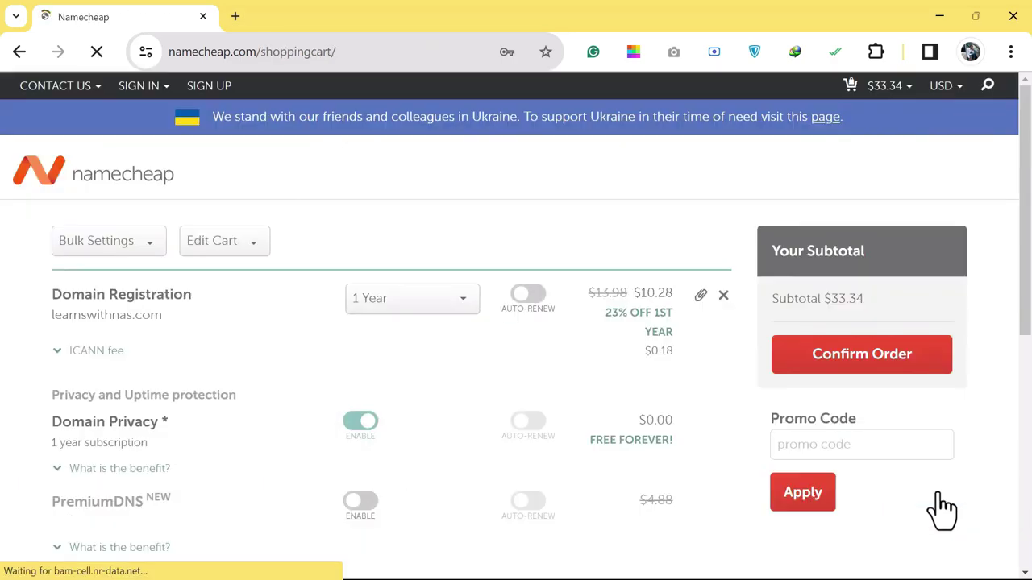
{"action": "scroll", "coordinate": [473, 456], "scroll_direction": "down", "scroll_amount": 4}
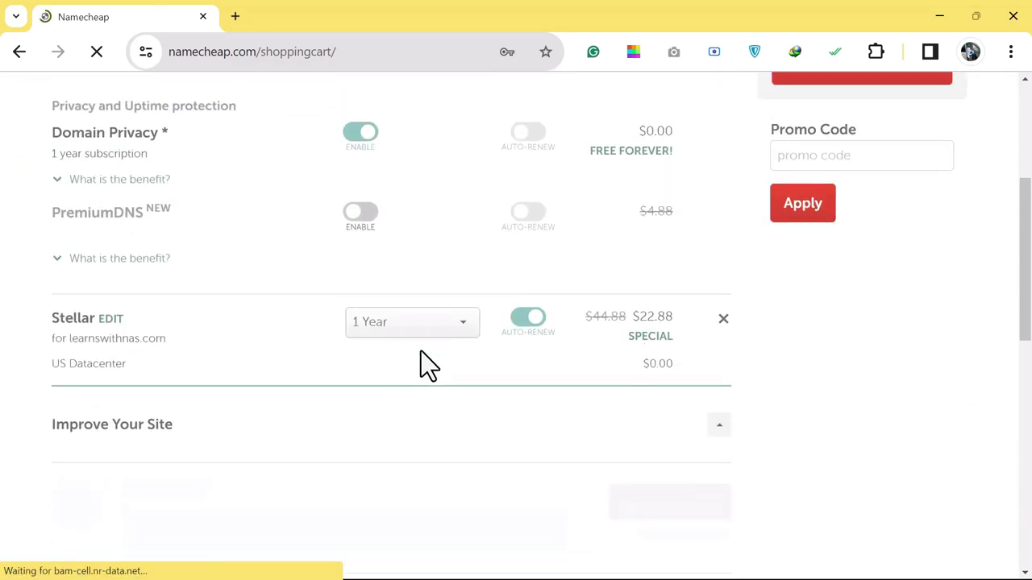
{"action": "scroll", "coordinate": [424, 363], "scroll_direction": "up", "scroll_amount": 4}
{"action": "left_click", "coordinate": [860, 356]}
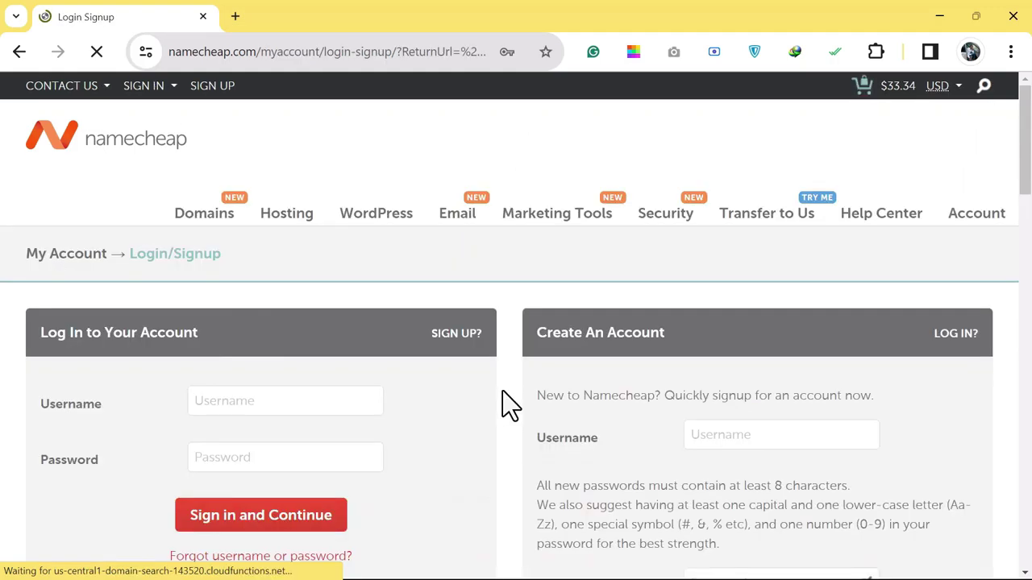
Step: Fill in the Create An Account form with a saved e-mail and create the account
{"action": "scroll", "coordinate": [502, 391], "scroll_direction": "down", "scroll_amount": 2}
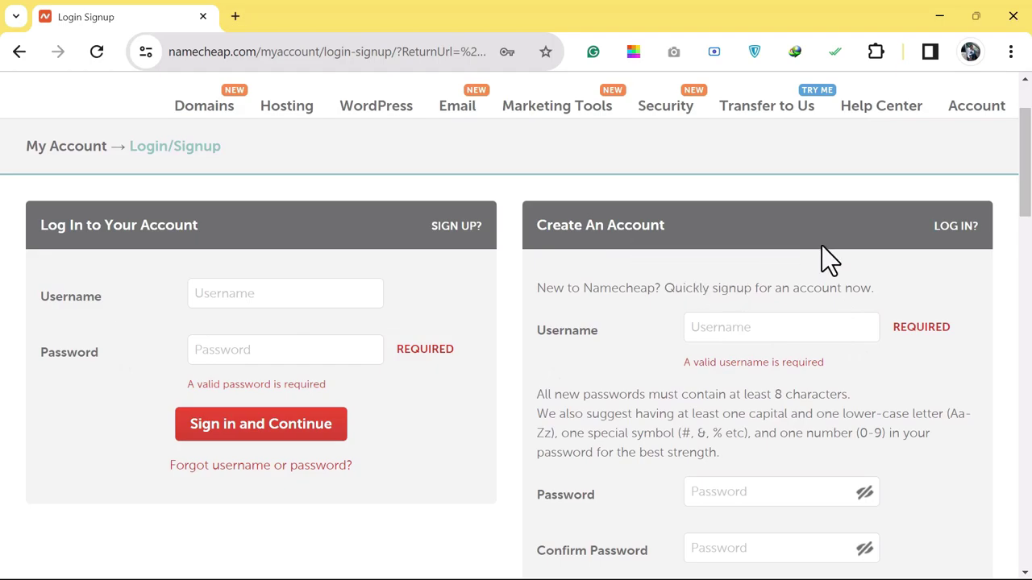
{"action": "scroll", "coordinate": [838, 253], "scroll_direction": "down", "scroll_amount": 2}
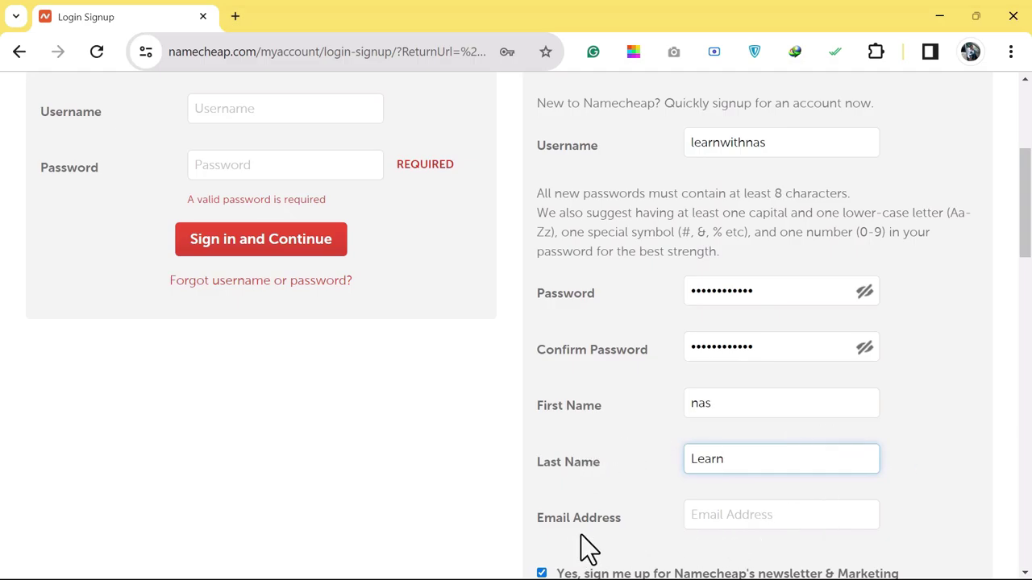
{"action": "left_click", "coordinate": [711, 520]}
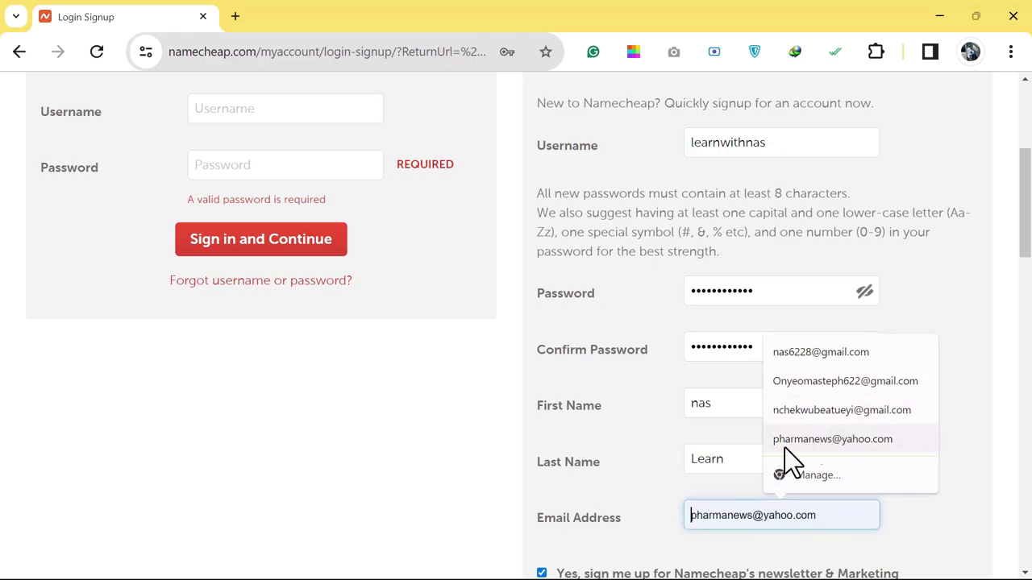
{"action": "left_click", "coordinate": [817, 350]}
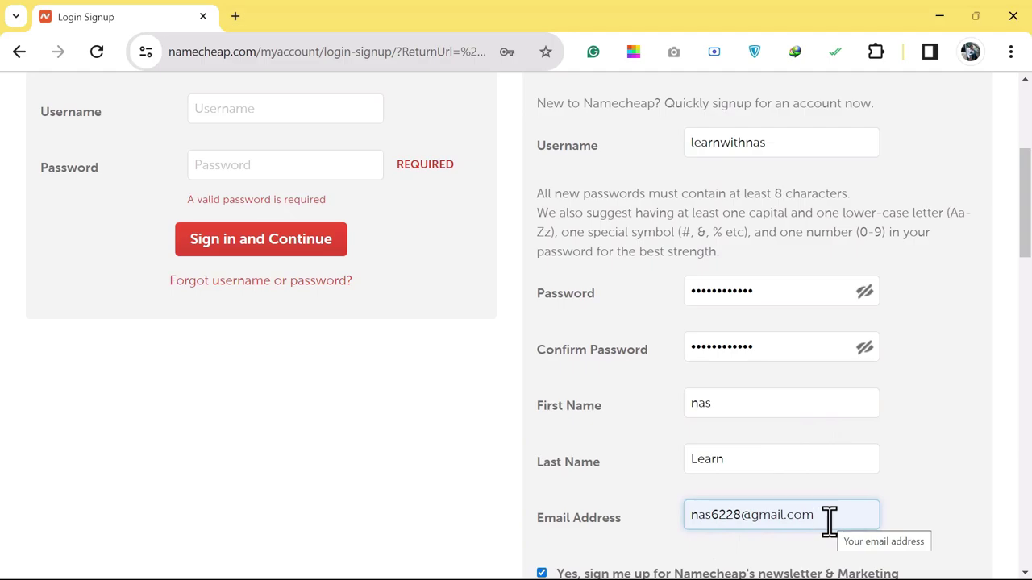
{"action": "scroll", "coordinate": [829, 520], "scroll_direction": "down", "scroll_amount": 5}
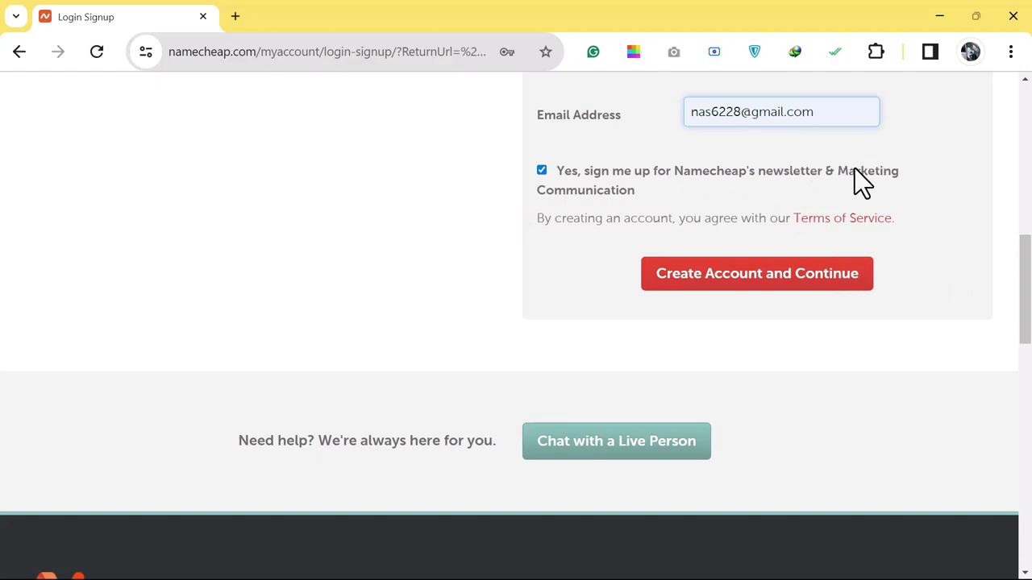
{"action": "left_click", "coordinate": [735, 289]}
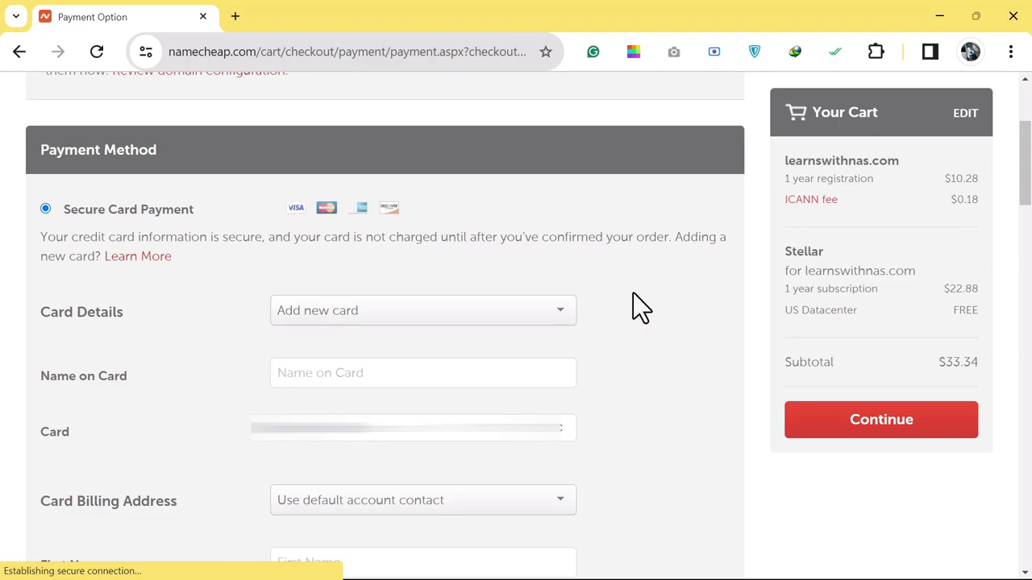
Step: Enter the cardholder name, card number, expiry date and security code
{"action": "left_click", "coordinate": [409, 375]}
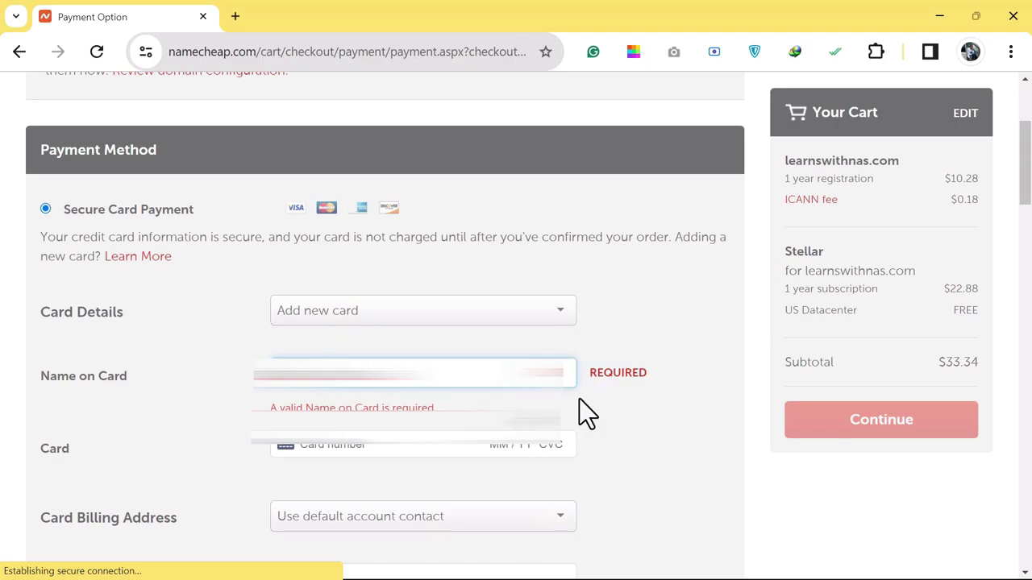
{"action": "key", "text": "Tab"}
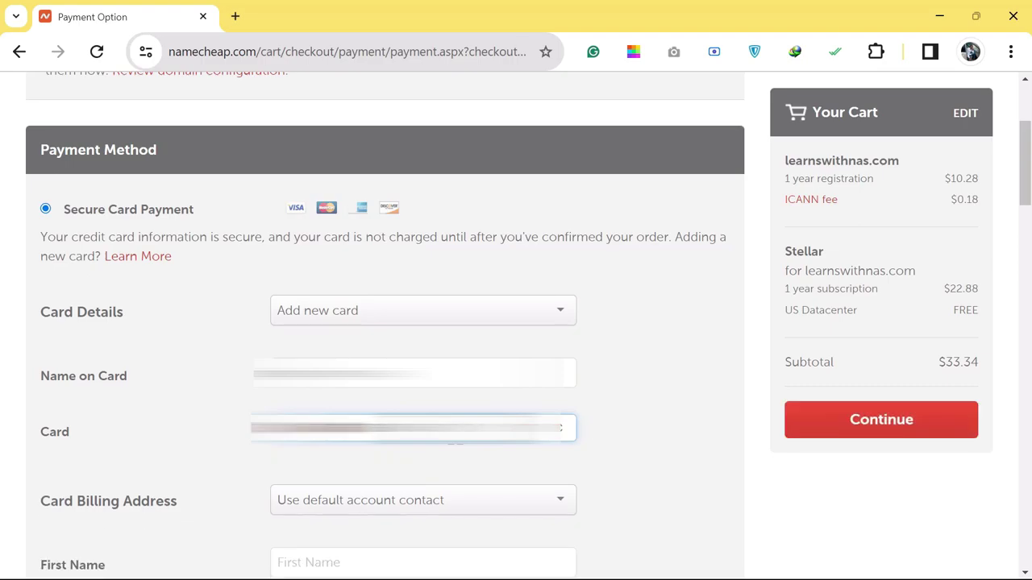
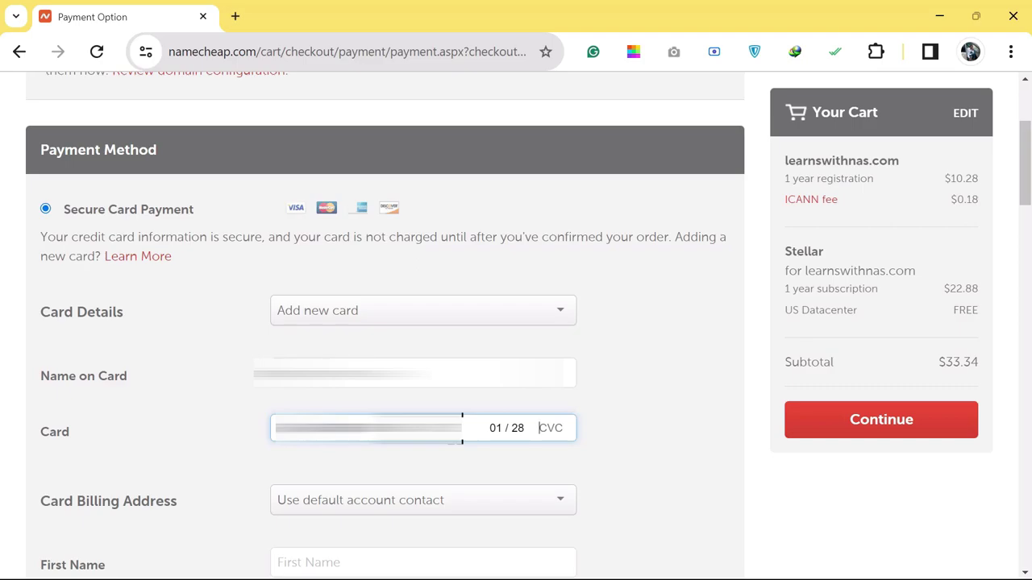
{"action": "scroll", "coordinate": [739, 253], "scroll_direction": "down", "scroll_amount": 5}
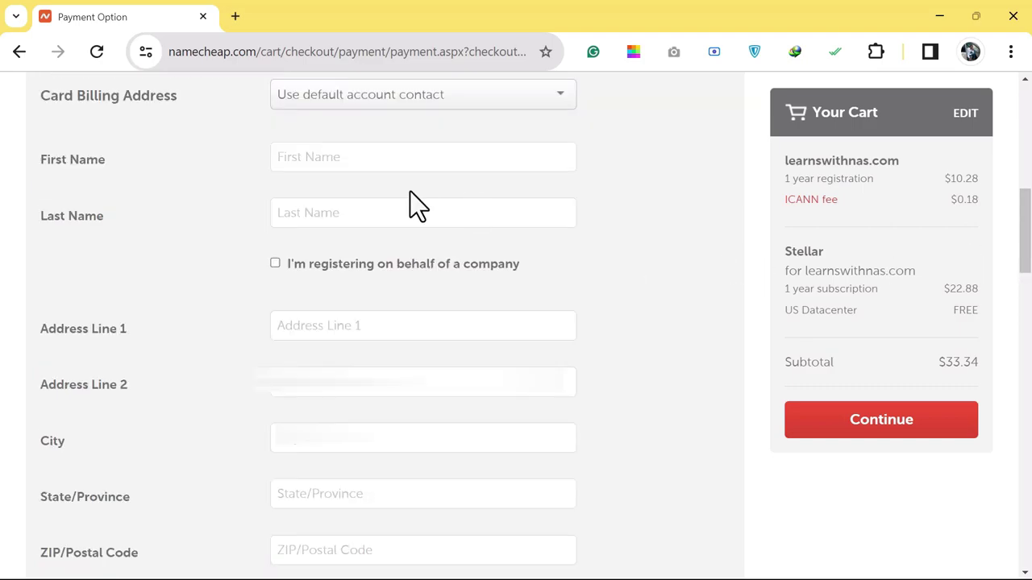
Step: Fill in the billing first and last name, address, city, state and postal code
{"action": "left_click", "coordinate": [387, 163]}
{"action": "type", "text": "nas"}
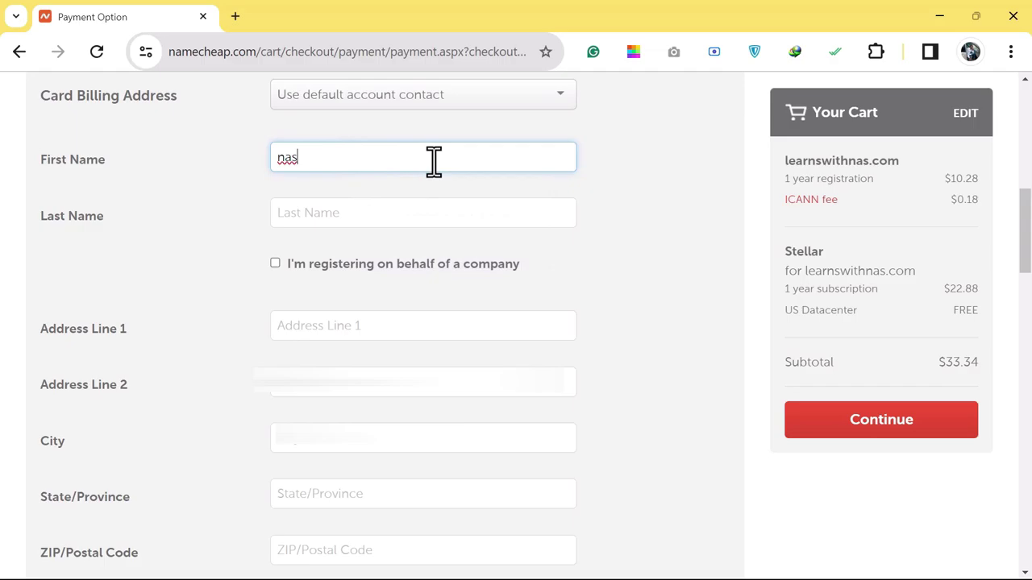
{"action": "left_click", "coordinate": [350, 216]}
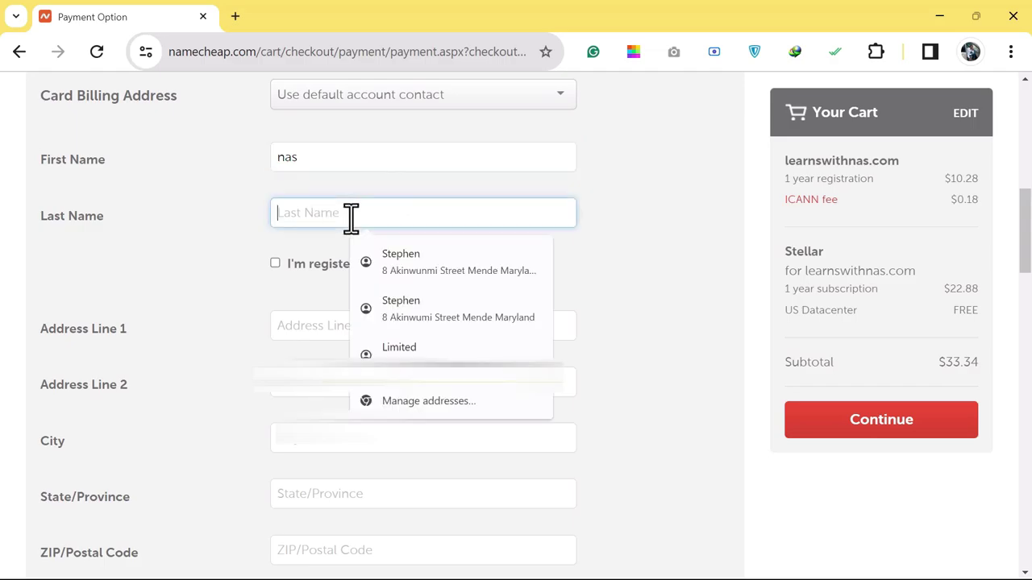
{"action": "type", "text": "learns"}
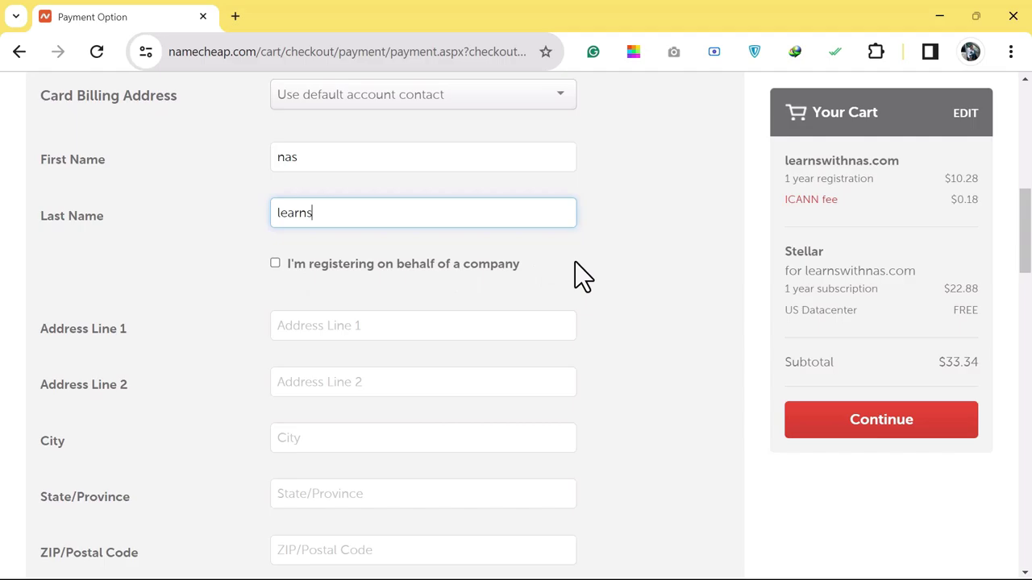
{"action": "left_click", "coordinate": [391, 330]}
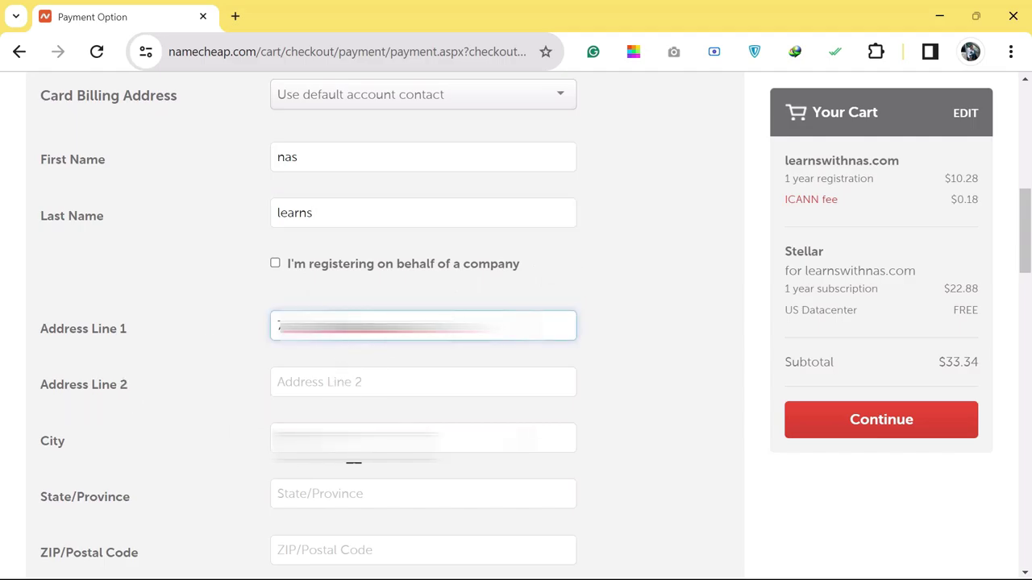
{"action": "left_click", "coordinate": [353, 450]}
{"action": "left_click", "coordinate": [326, 506]}
{"action": "left_click", "coordinate": [408, 548]}
{"action": "type", "text": "1922872"}
{"action": "left_click_drag", "start_coordinate": [1024, 209], "coordinate": [1024, 476]}
{"action": "scroll", "coordinate": [1007, 414], "scroll_direction": "up", "scroll_amount": 2}
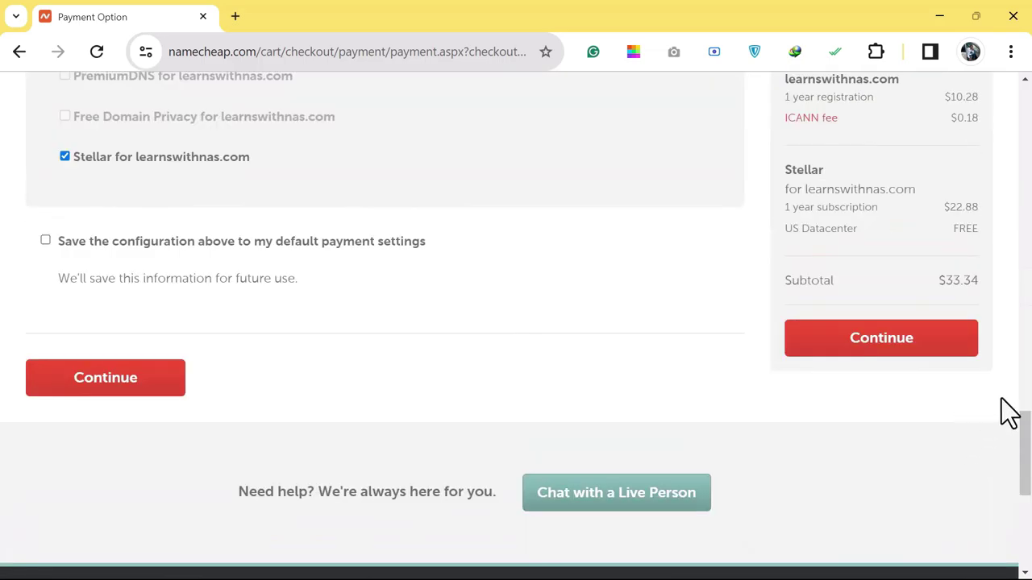
Step: Continue to the order review page and accept Namecheap's Terms of Service
{"action": "left_click", "coordinate": [881, 339]}
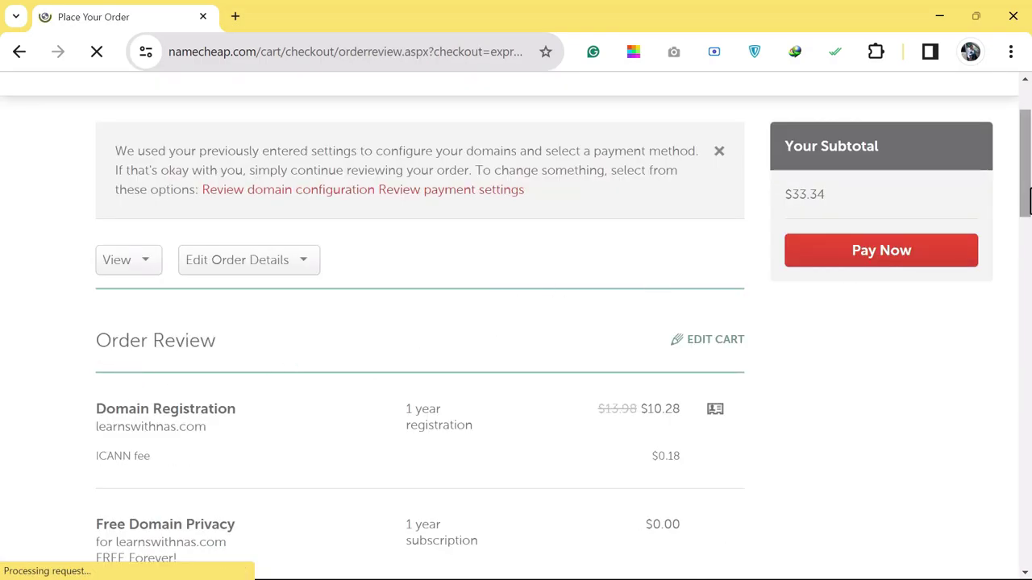
{"action": "scroll", "coordinate": [1027, 191], "scroll_direction": "down", "scroll_amount": 10}
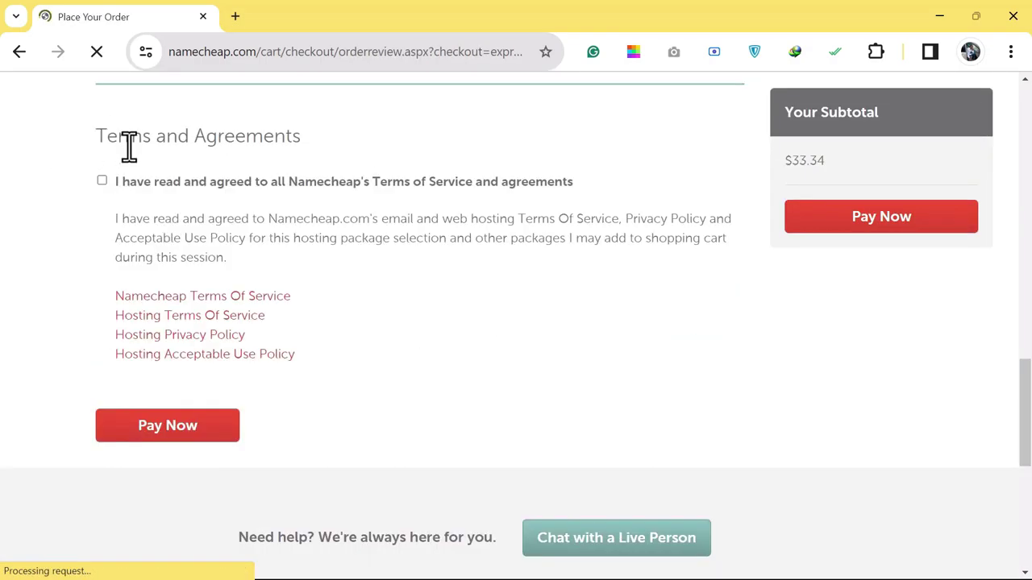
{"action": "left_click", "coordinate": [101, 181]}
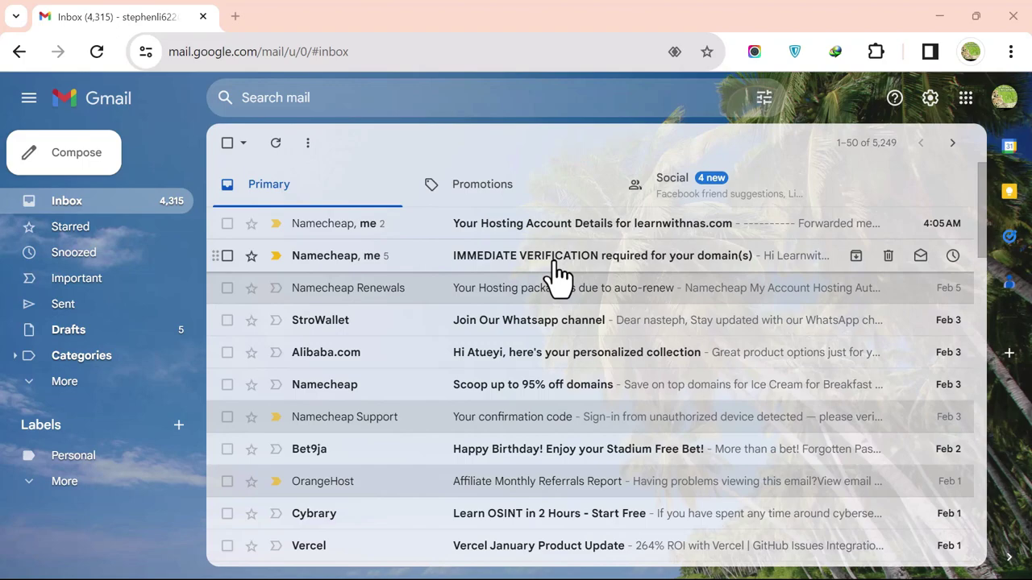
Step: Check the verification e-mail, then open Your Hosting Account Details to its cPanel info
{"action": "left_click", "coordinate": [482, 266]}
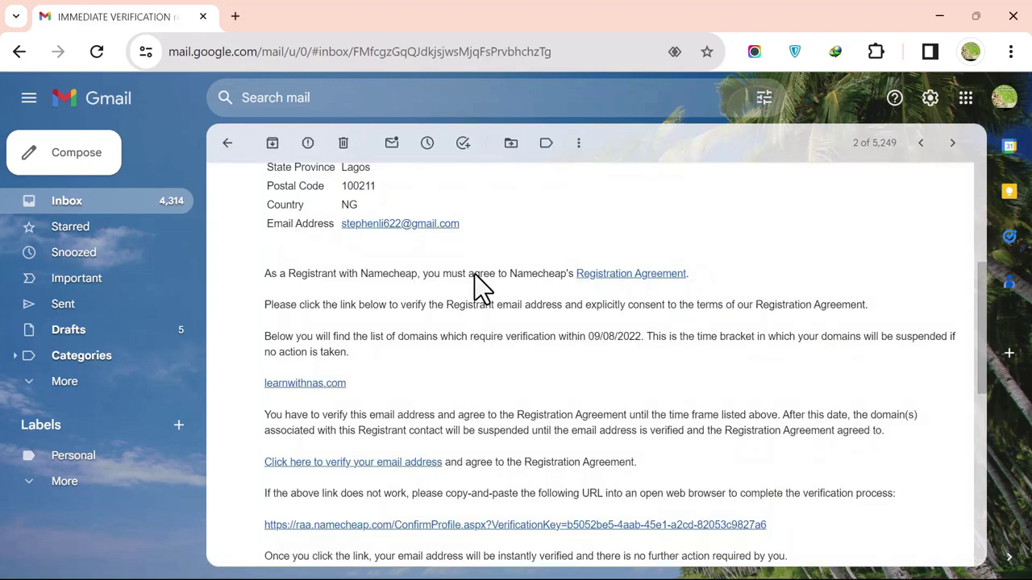
{"action": "scroll", "coordinate": [983, 286], "scroll_direction": "down", "scroll_amount": 1}
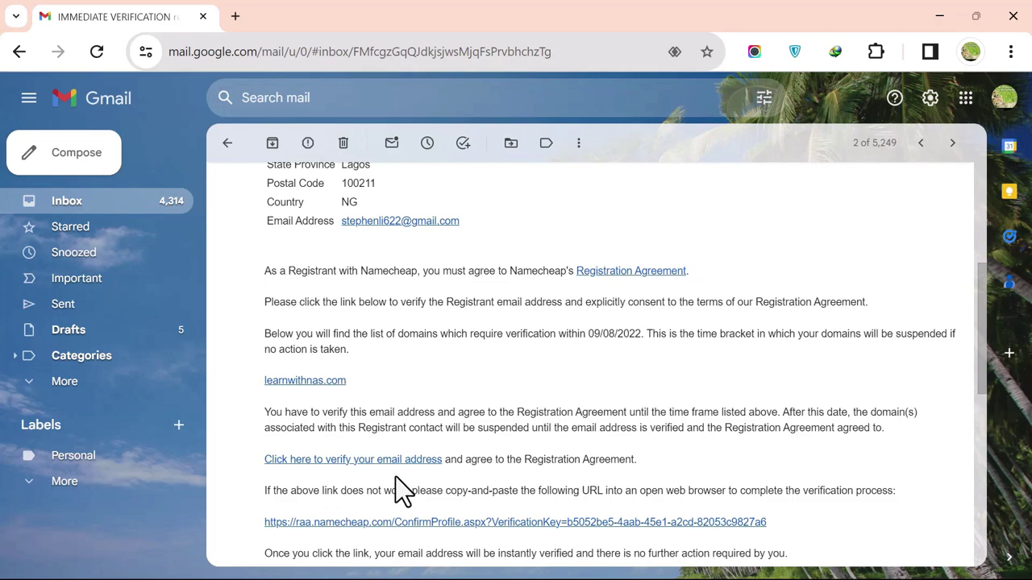
{"action": "left_click", "coordinate": [94, 208]}
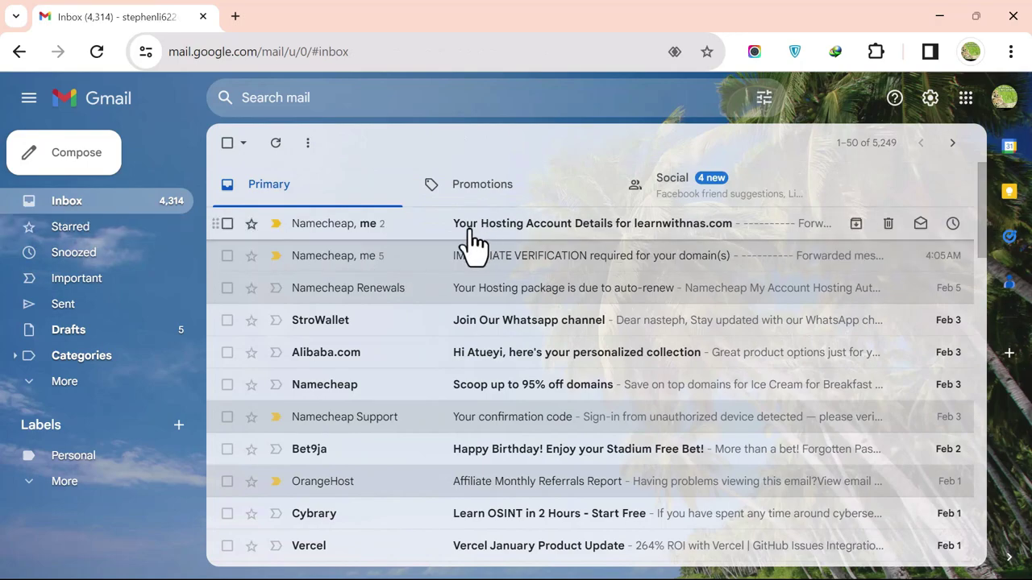
{"action": "left_click", "coordinate": [612, 228]}
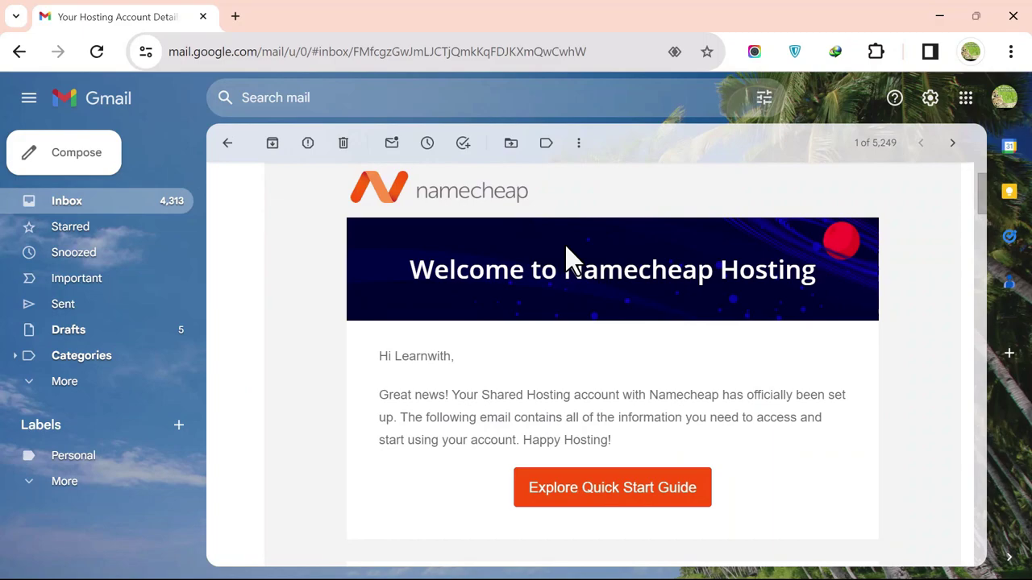
{"action": "scroll", "coordinate": [565, 247], "scroll_direction": "down", "scroll_amount": 6}
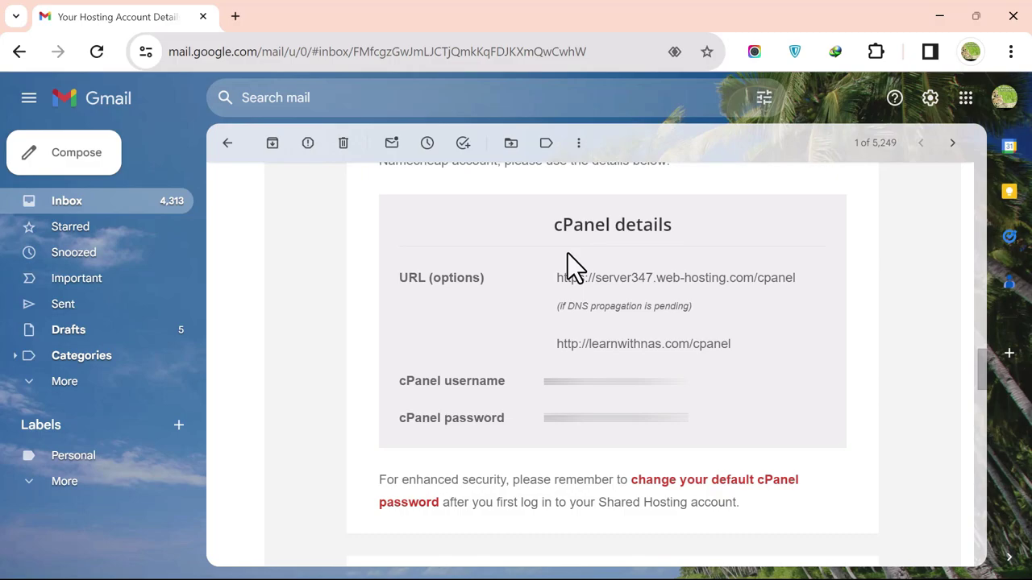
Step: Open the emailed cPanel URL in a new tab and paste the emailed username into the login form
{"action": "right_click", "coordinate": [587, 347]}
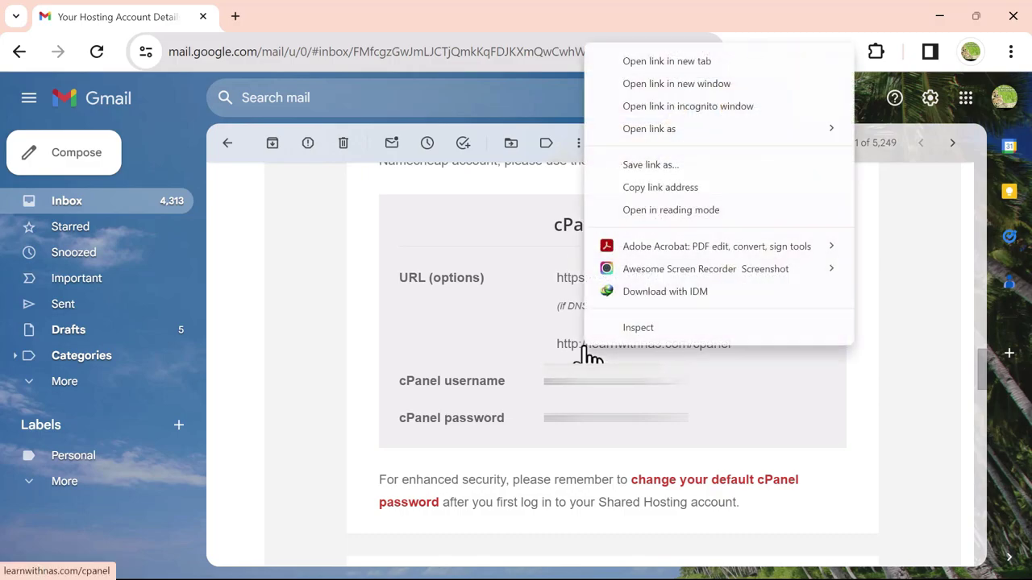
{"action": "left_click", "coordinate": [652, 63]}
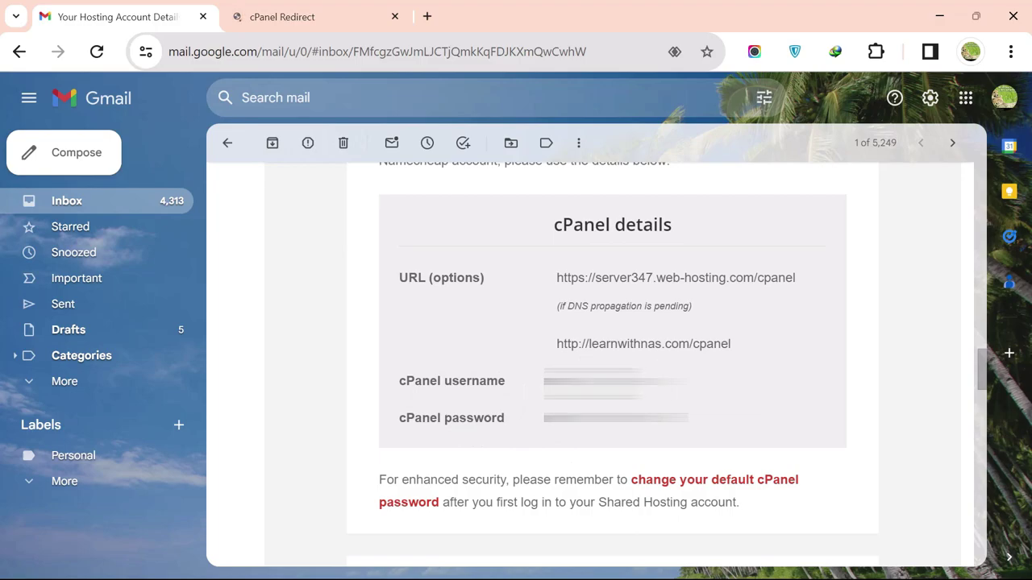
{"action": "double_click", "coordinate": [615, 381]}
{"action": "key", "text": "ctrl+c"}
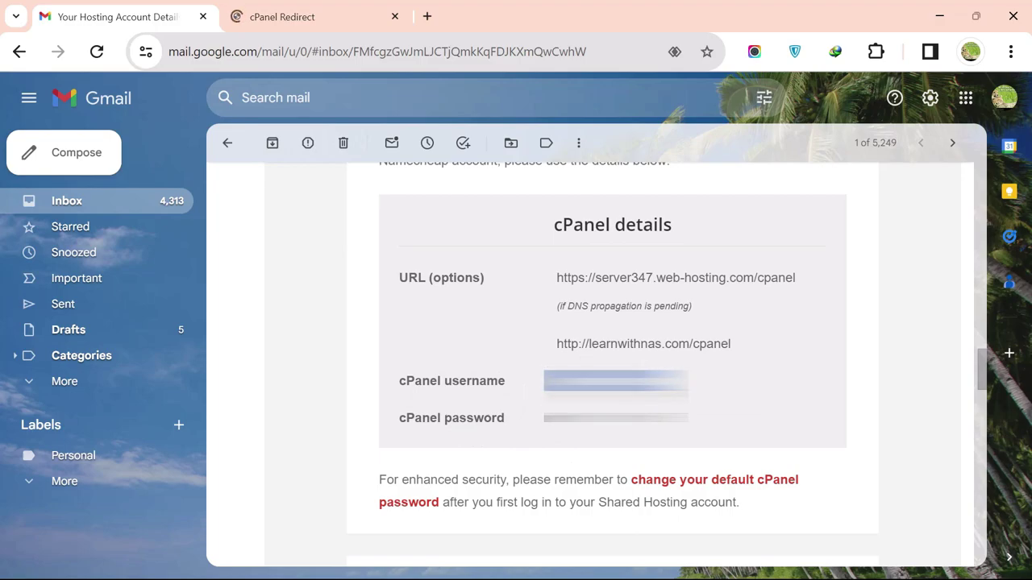
{"action": "left_click", "coordinate": [282, 16]}
{"action": "left_click", "coordinate": [417, 323]}
{"action": "key", "text": "ctrl+v"}
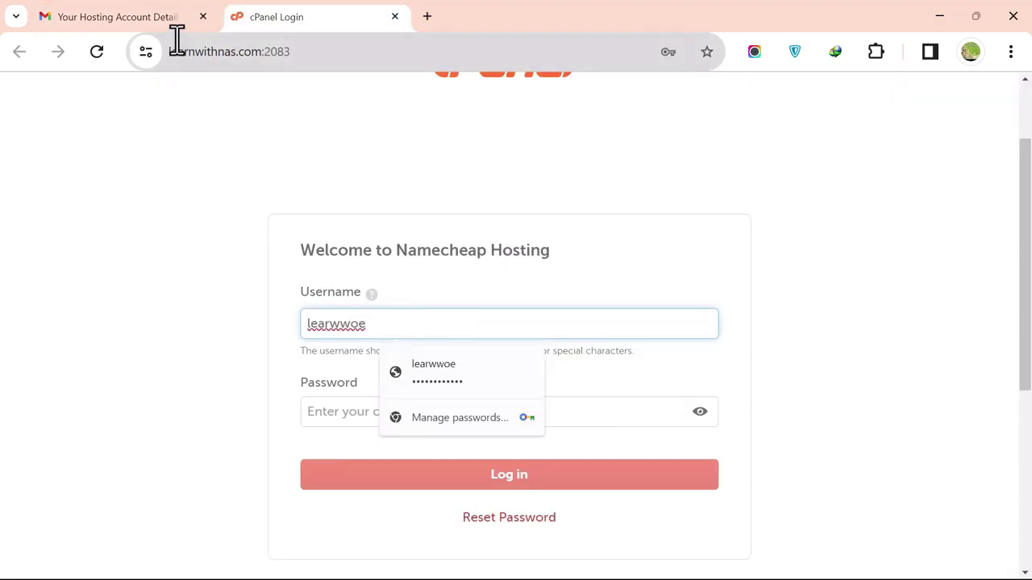
Step: Paste the emailed cPanel password into the login form and sign in
{"action": "left_click", "coordinate": [161, 21]}
{"action": "double_click", "coordinate": [613, 380]}
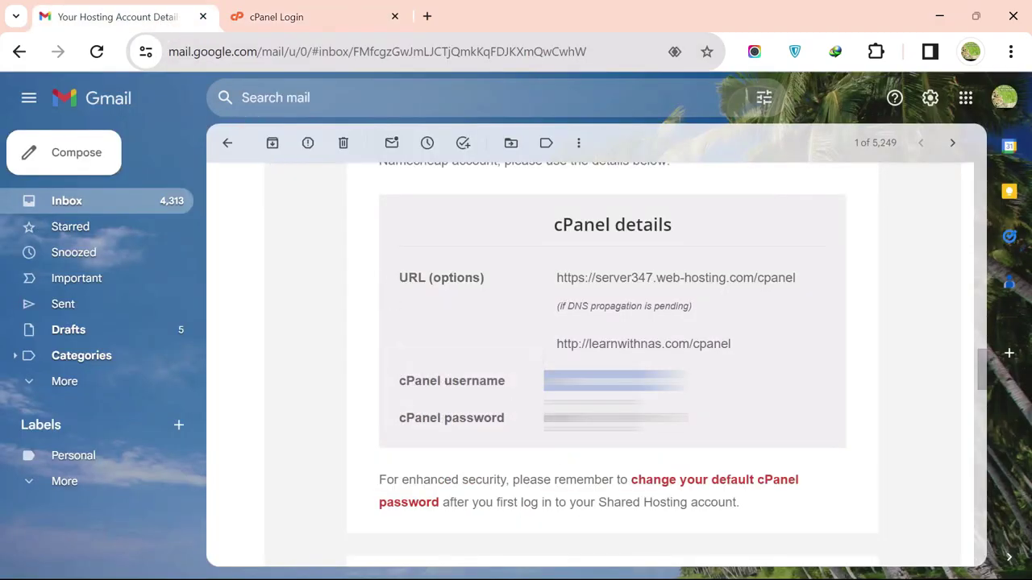
{"action": "double_click", "coordinate": [559, 435]}
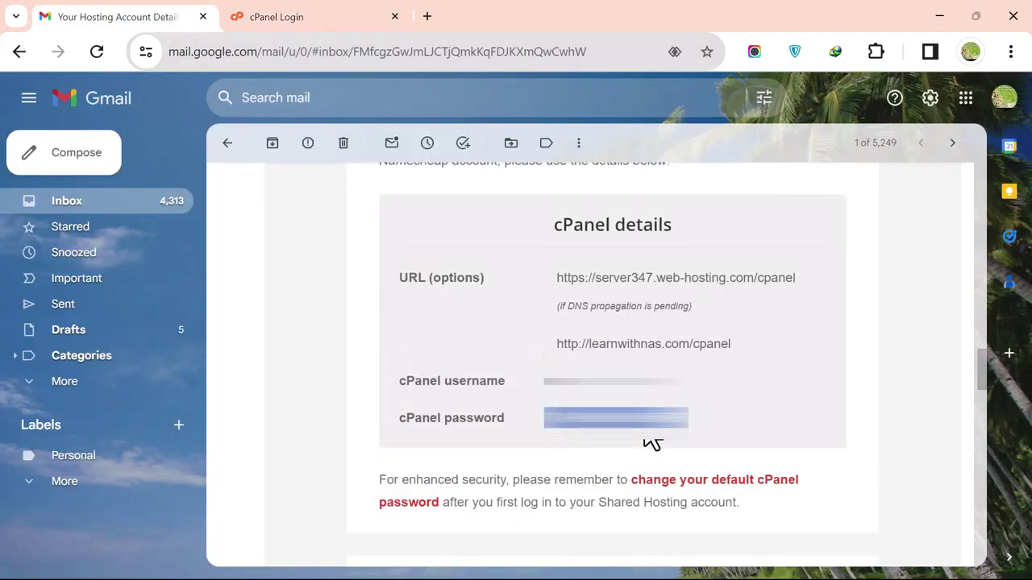
{"action": "key", "text": "ctrl+c"}
{"action": "left_click", "coordinate": [282, 17]}
{"action": "left_click", "coordinate": [347, 410]}
{"action": "key", "text": "ctrl+v"}
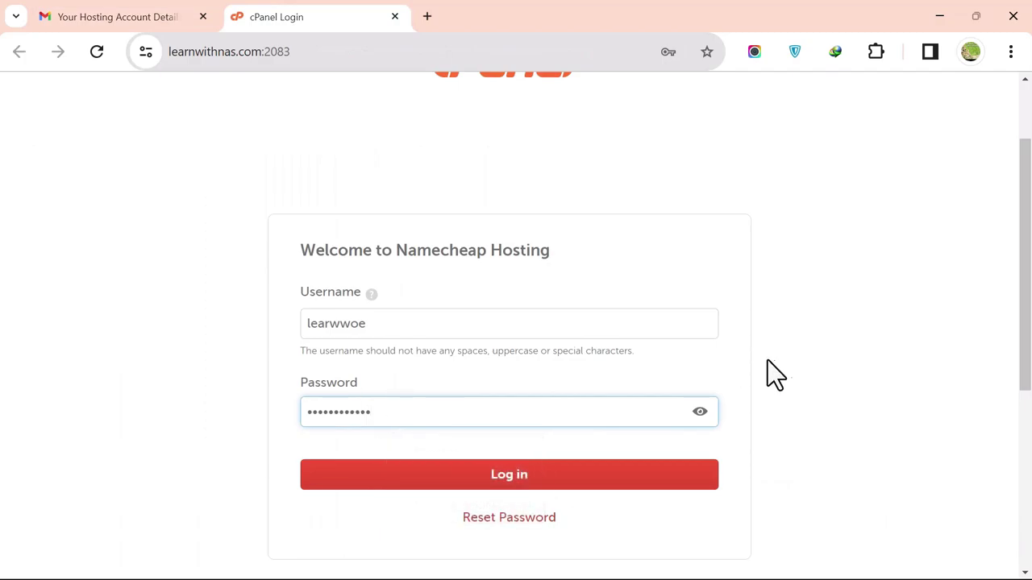
{"action": "left_click", "coordinate": [545, 483]}
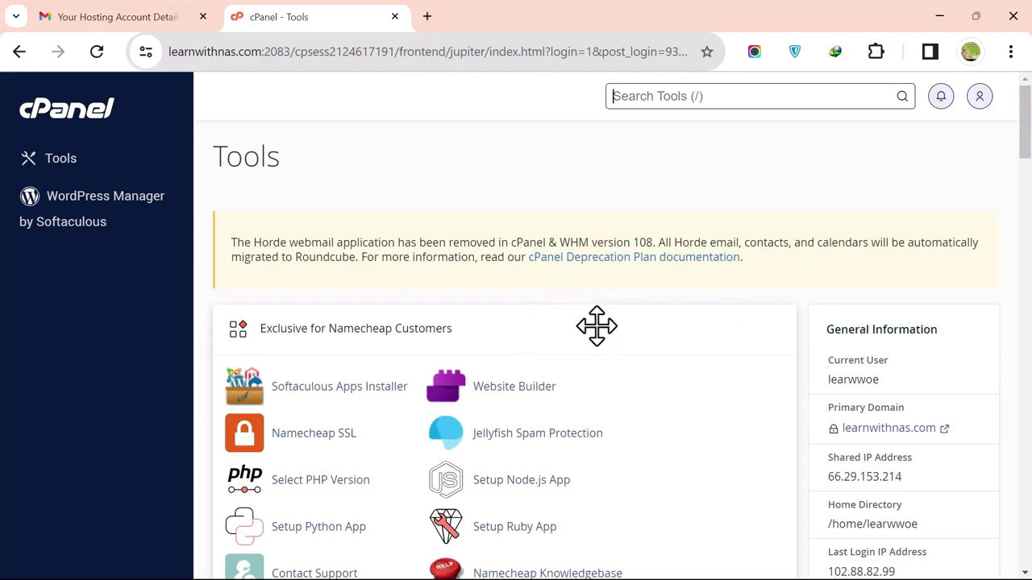
{"action": "scroll", "coordinate": [617, 323], "scroll_direction": "down", "scroll_amount": 2}
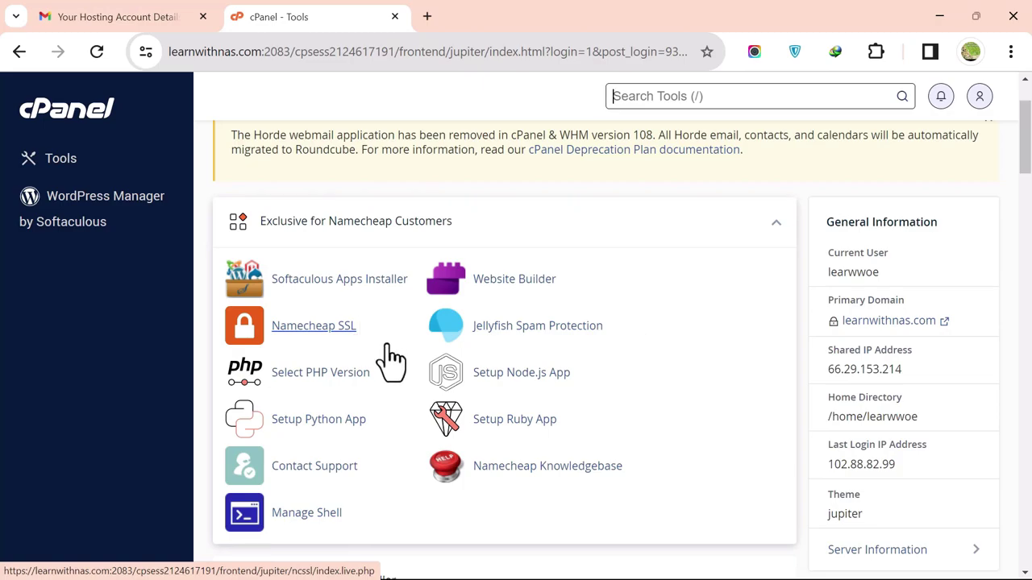
{"action": "scroll", "coordinate": [391, 379], "scroll_direction": "down", "scroll_amount": 3}
{"action": "scroll", "coordinate": [395, 375], "scroll_direction": "down", "scroll_amount": 4}
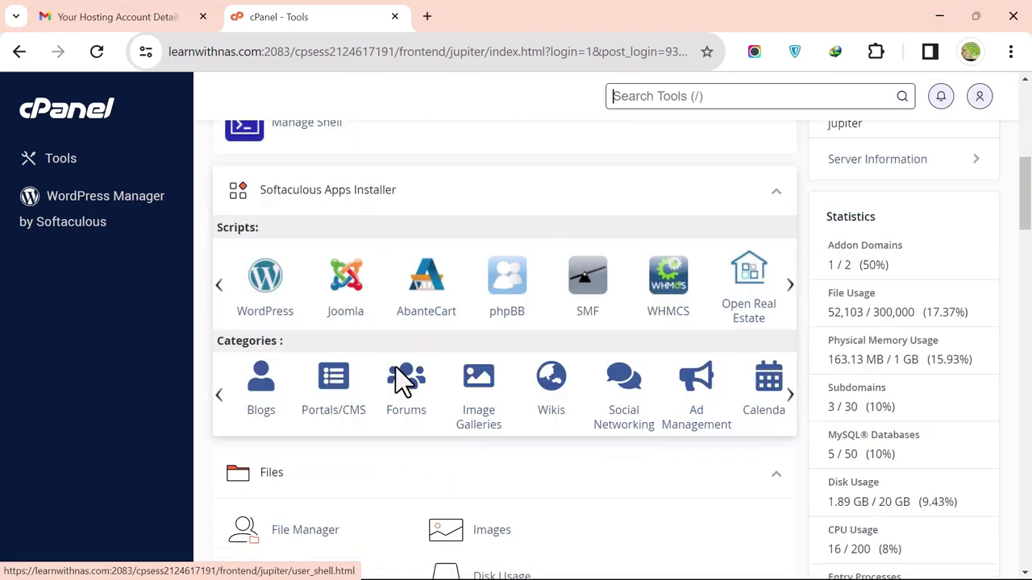
{"action": "left_click", "coordinate": [304, 387]}
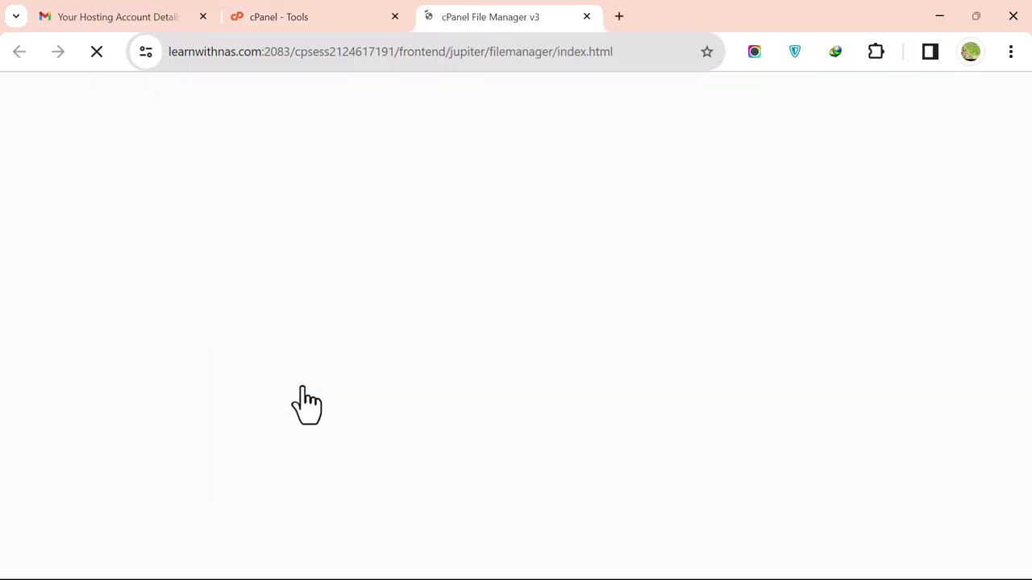
{"action": "scroll", "coordinate": [273, 379], "scroll_direction": "down", "scroll_amount": 2}
{"action": "scroll", "coordinate": [189, 395], "scroll_direction": "down", "scroll_amount": 3}
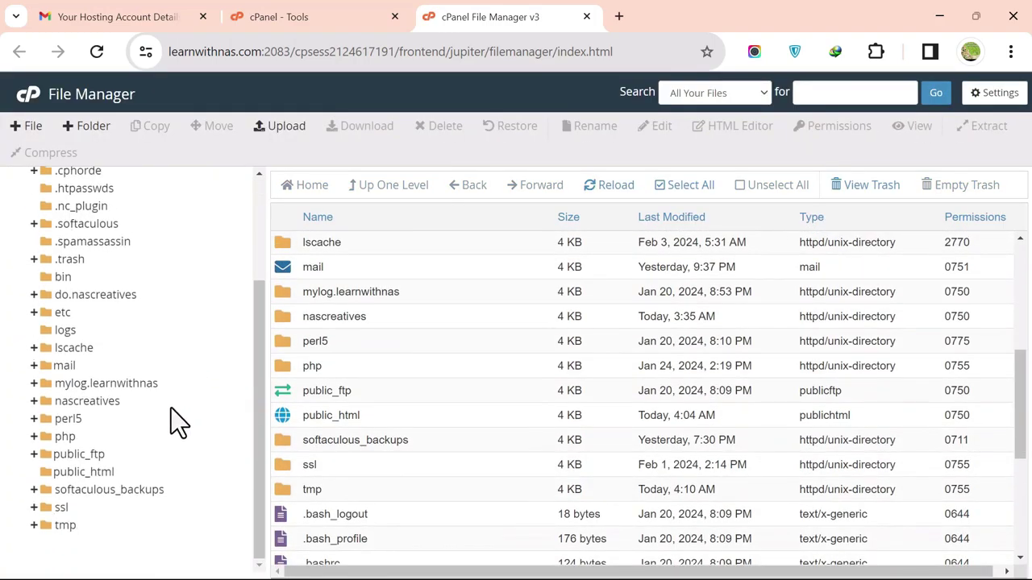
{"action": "left_click", "coordinate": [103, 476]}
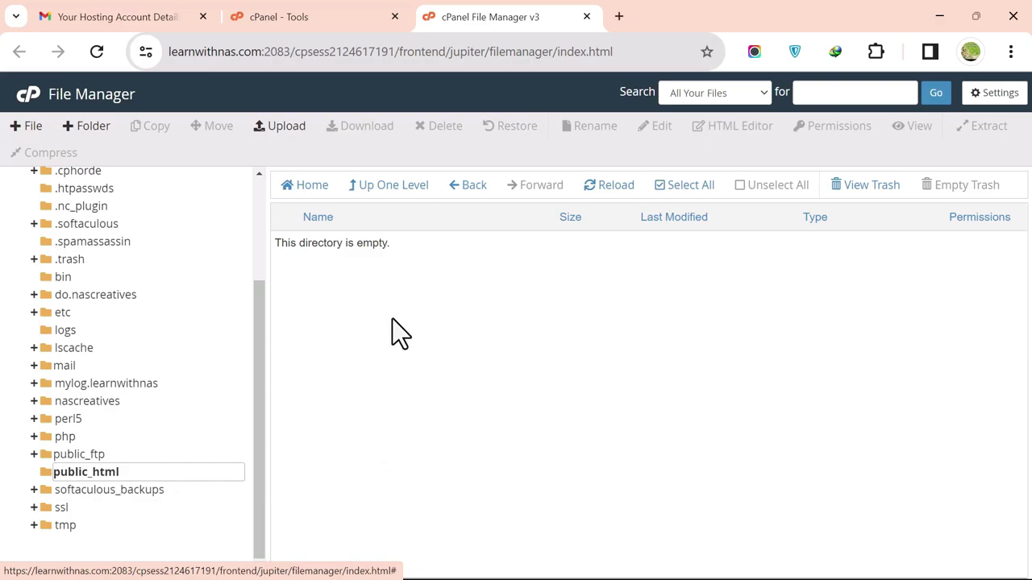
{"action": "left_click", "coordinate": [587, 16]}
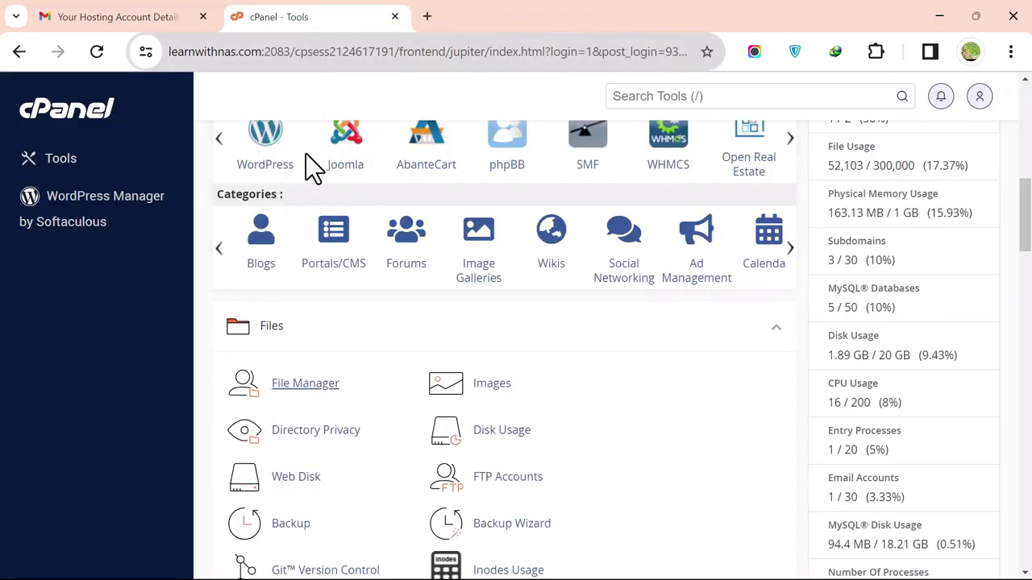
{"action": "scroll", "coordinate": [363, 303], "scroll_direction": "down", "scroll_amount": 5}
{"action": "scroll", "coordinate": [366, 314], "scroll_direction": "up", "scroll_amount": 15}
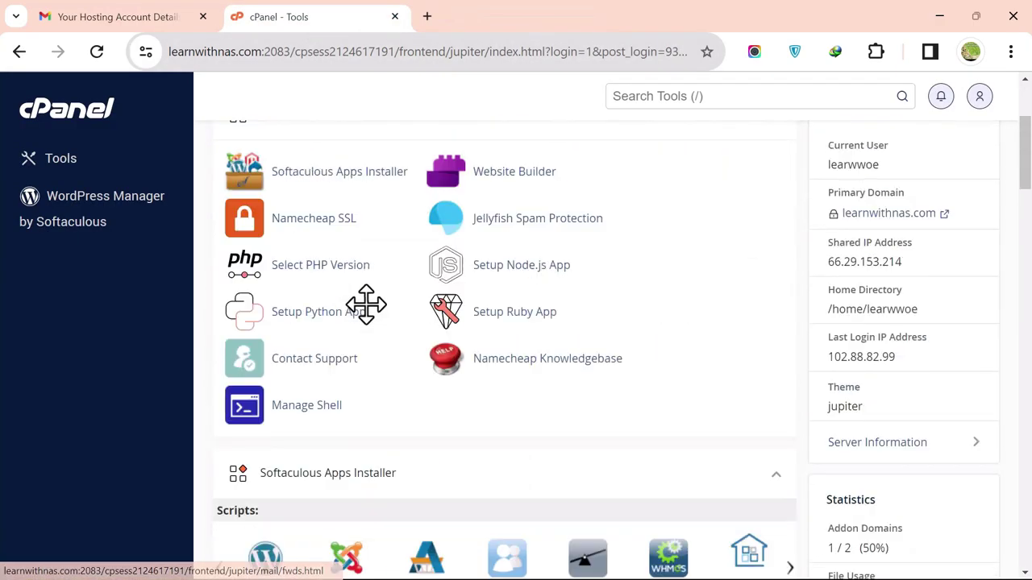
{"action": "scroll", "coordinate": [366, 304], "scroll_direction": "down", "scroll_amount": 10}
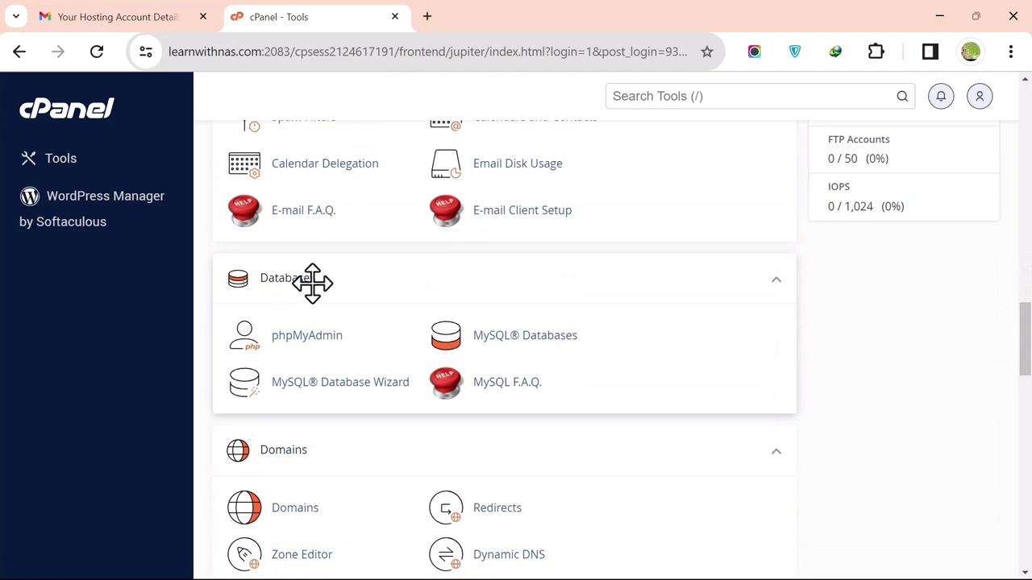
Step: Create a new MySQL database named blog24
{"action": "left_click", "coordinate": [528, 349]}
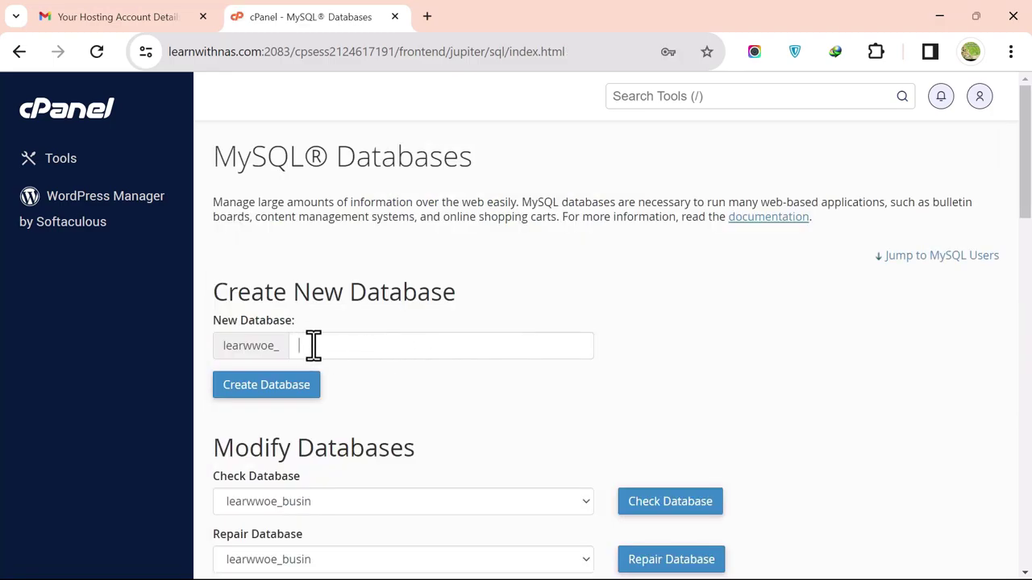
{"action": "left_click", "coordinate": [312, 344]}
{"action": "type", "text": "b"}
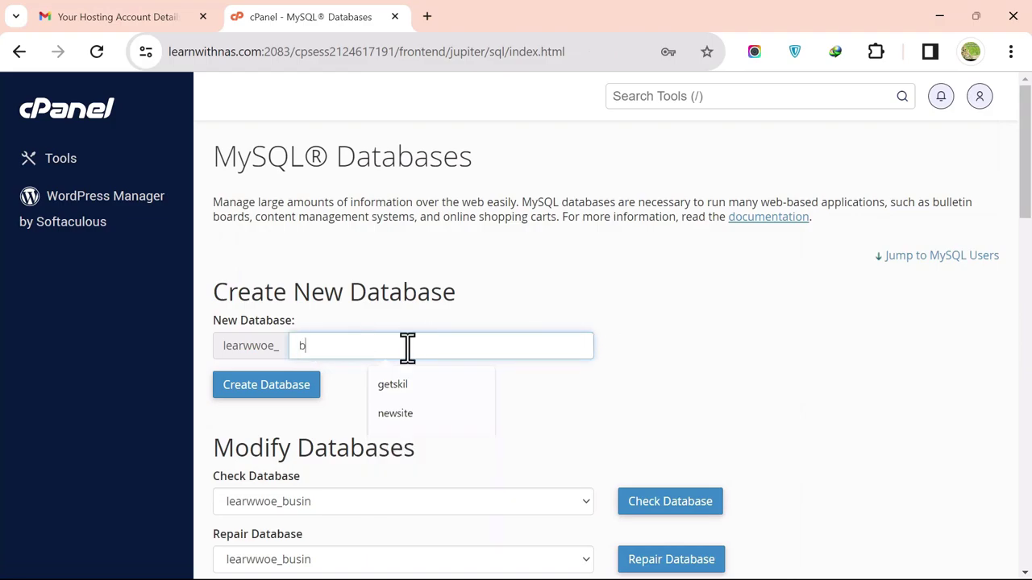
{"action": "type", "text": "log24"}
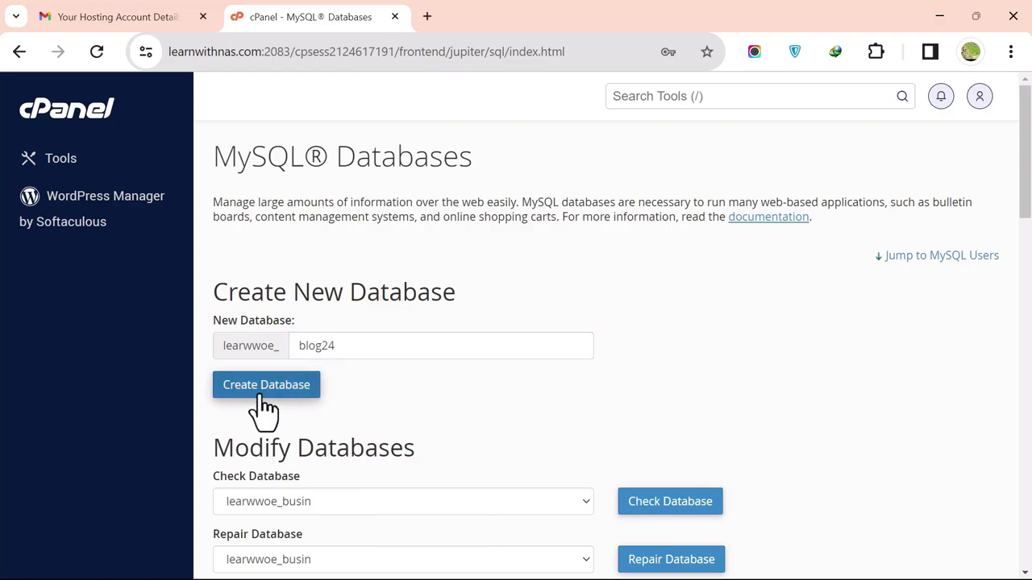
{"action": "left_click", "coordinate": [309, 392]}
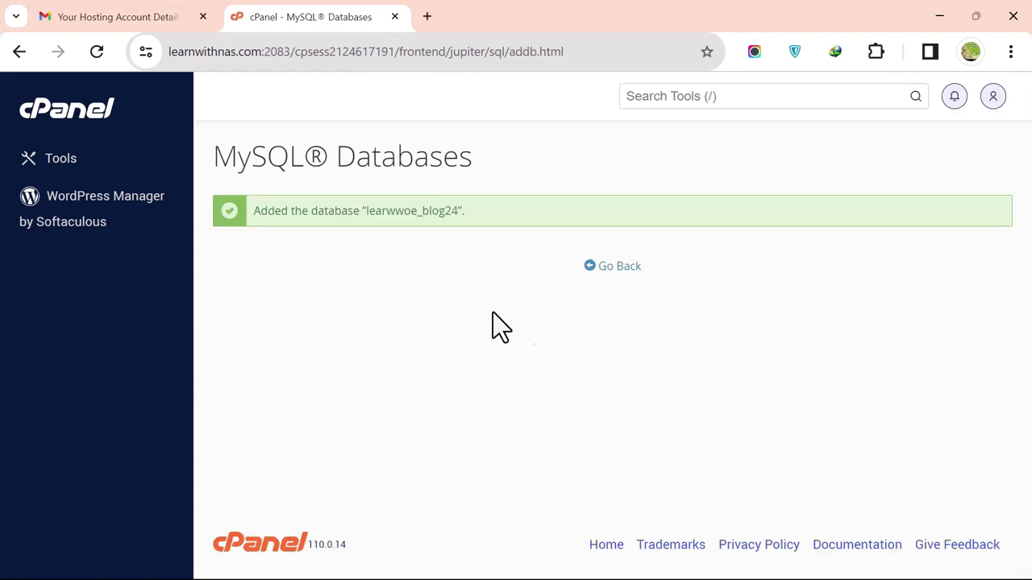
Step: Return to MySQL Databases and scroll down to the Add New User form
{"action": "left_click", "coordinate": [616, 269]}
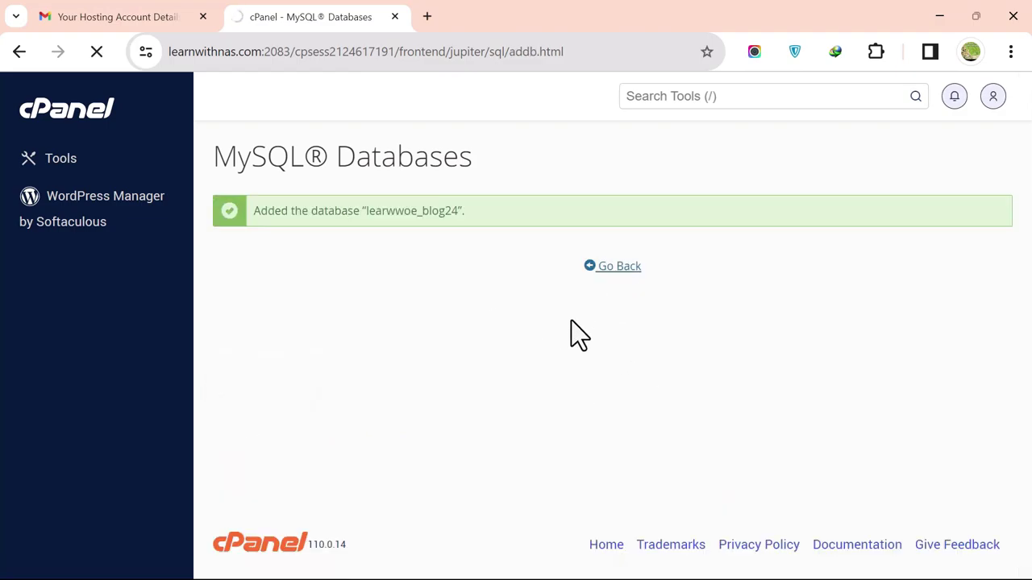
{"action": "scroll", "coordinate": [548, 339], "scroll_direction": "down", "scroll_amount": 5}
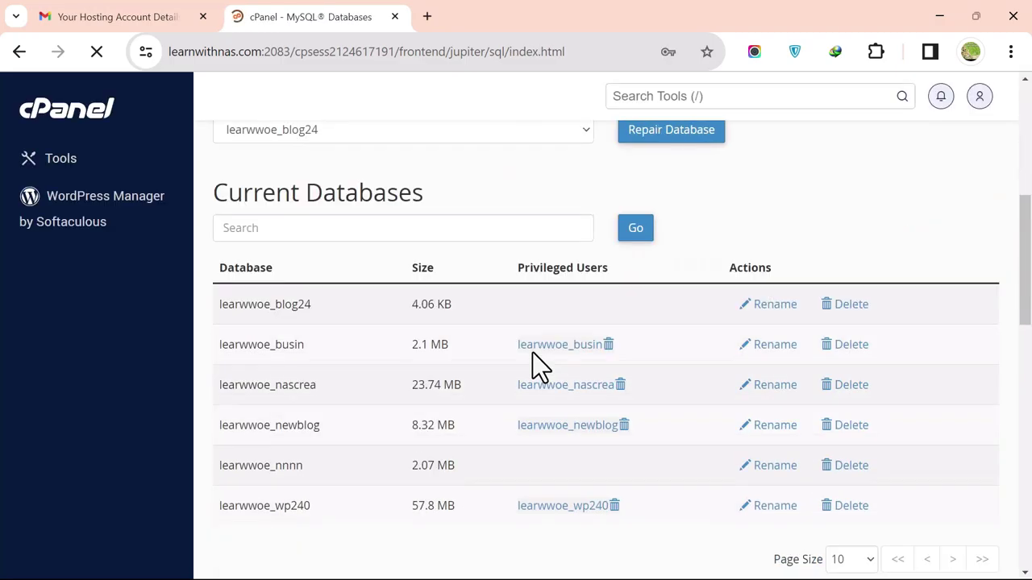
{"action": "scroll", "coordinate": [532, 358], "scroll_direction": "down", "scroll_amount": 4}
{"action": "scroll", "coordinate": [499, 375], "scroll_direction": "up", "scroll_amount": 2}
{"action": "scroll", "coordinate": [371, 443], "scroll_direction": "down", "scroll_amount": 3}
{"action": "scroll", "coordinate": [370, 438], "scroll_direction": "down", "scroll_amount": 1}
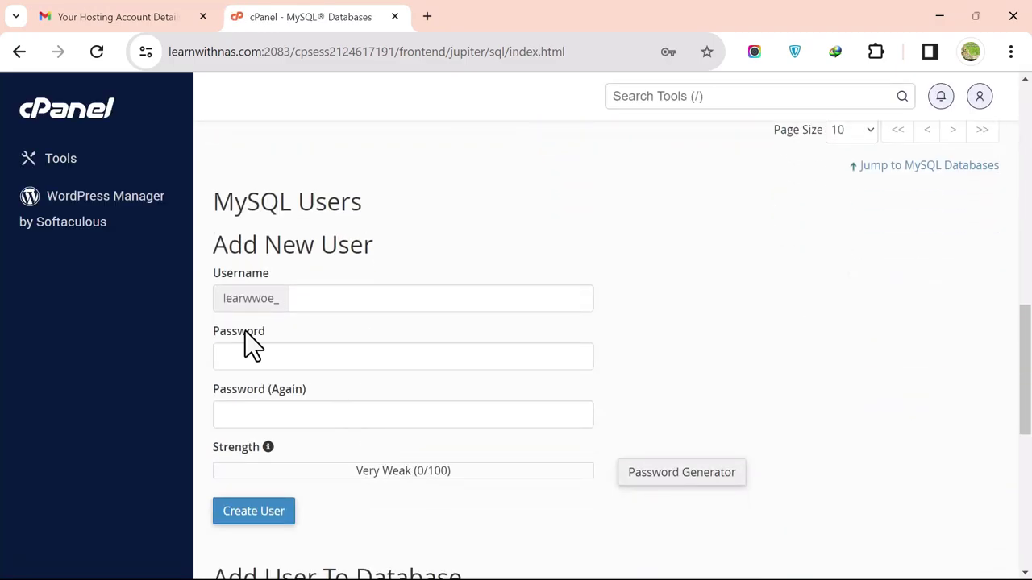
Step: Enter username blog24 and generate a password, saving a copy in a spare tab
{"action": "left_click", "coordinate": [321, 304]}
{"action": "type", "text": "blog24"}
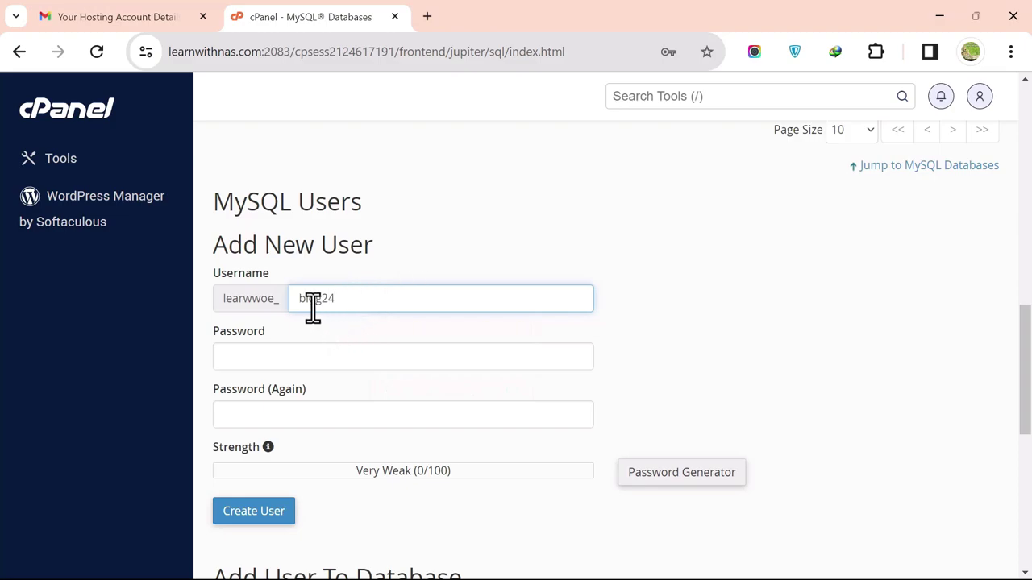
{"action": "left_click", "coordinate": [354, 357]}
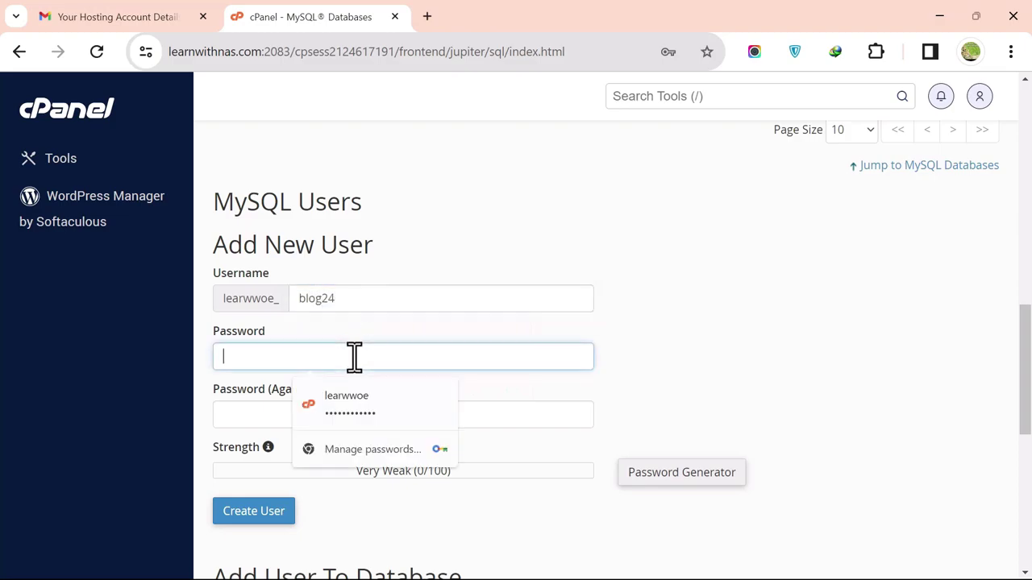
{"action": "left_click", "coordinate": [605, 365]}
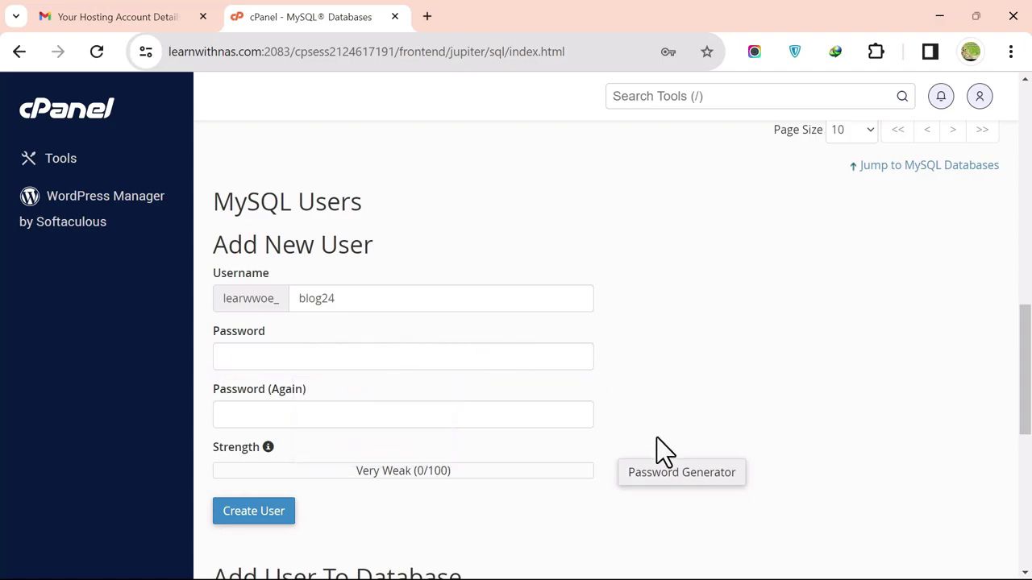
{"action": "left_click", "coordinate": [682, 474]}
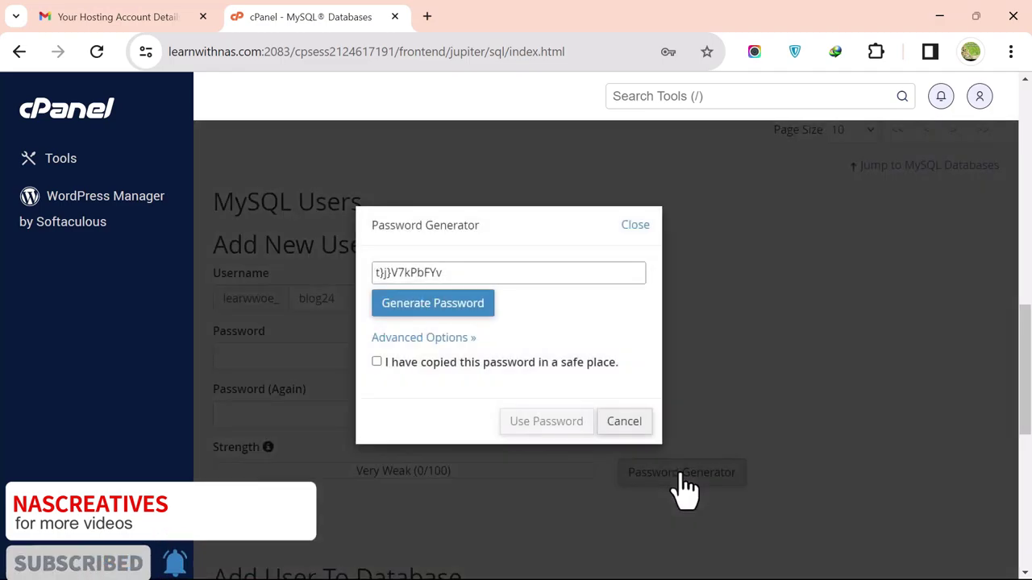
{"action": "left_click_drag", "start_coordinate": [447, 273], "coordinate": [372, 274]}
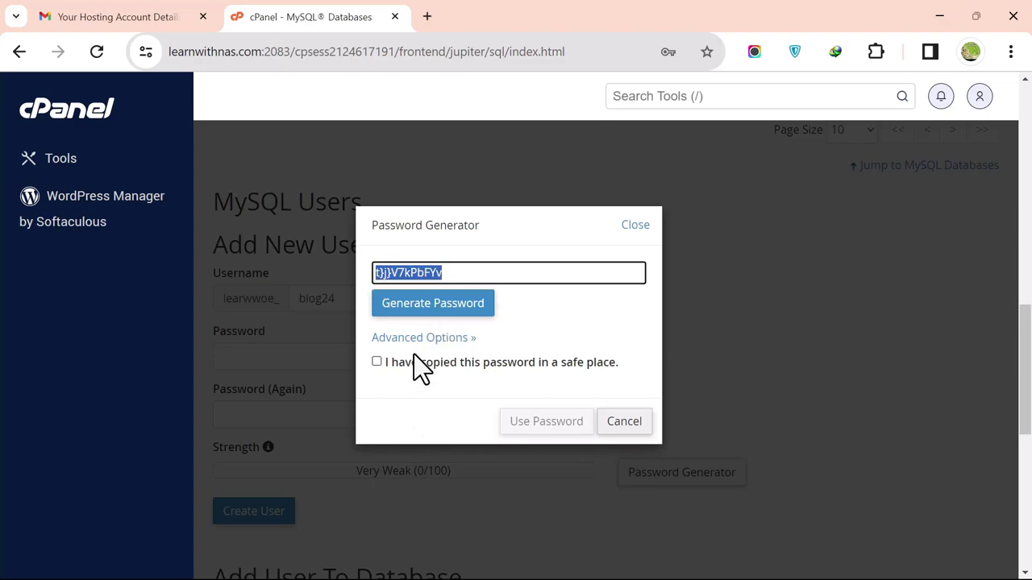
{"action": "left_click", "coordinate": [427, 17]}
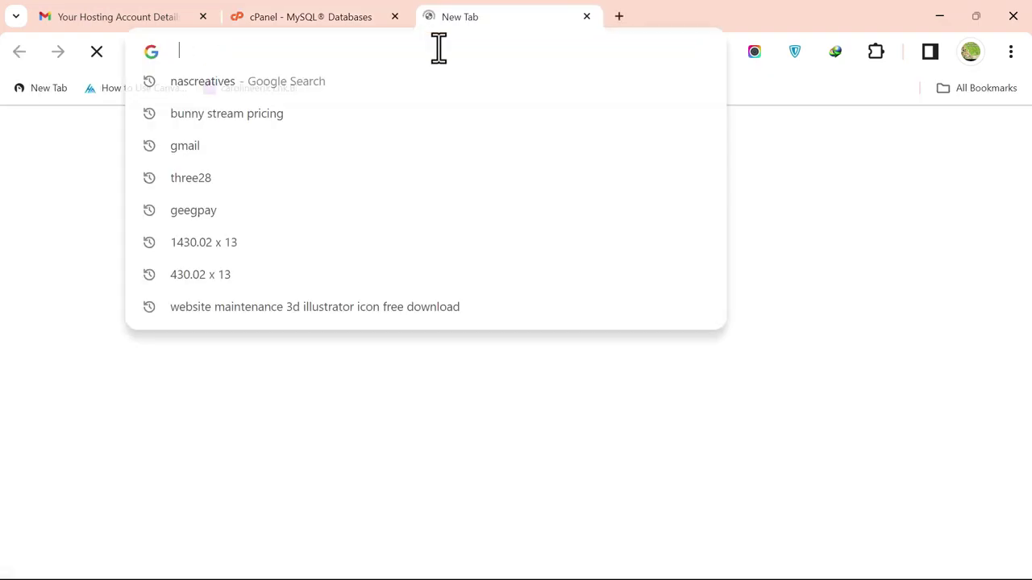
{"action": "key", "text": "ctrl+v"}
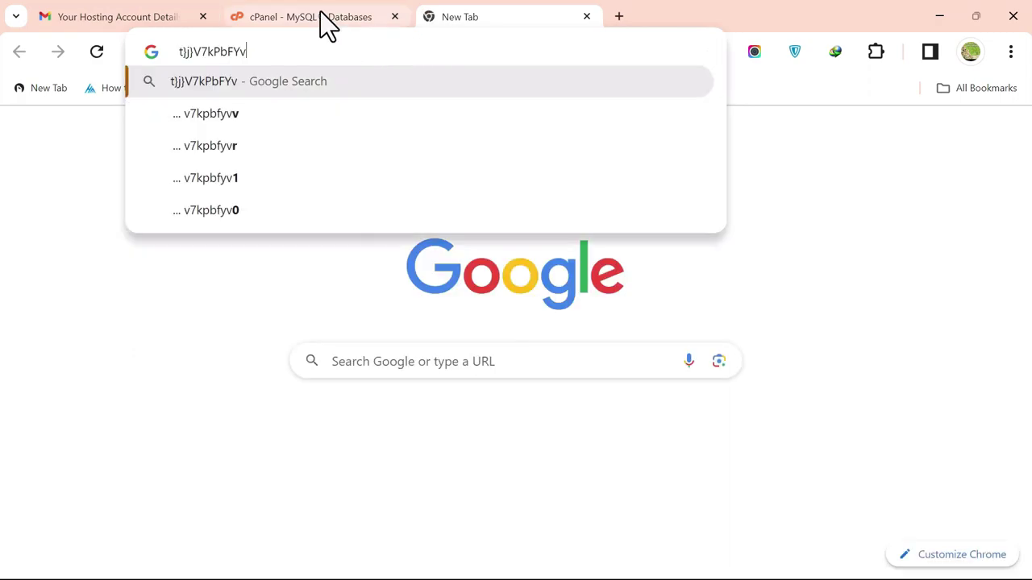
Step: Apply the generated password, create the blog24 user, and go back to MySQL Databases
{"action": "left_click", "coordinate": [332, 19]}
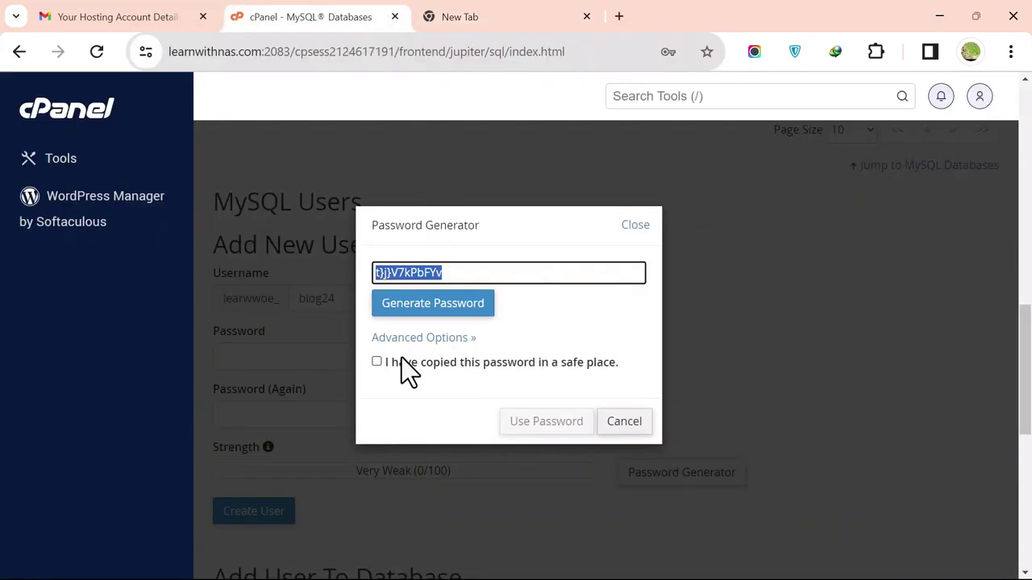
{"action": "left_click", "coordinate": [377, 362]}
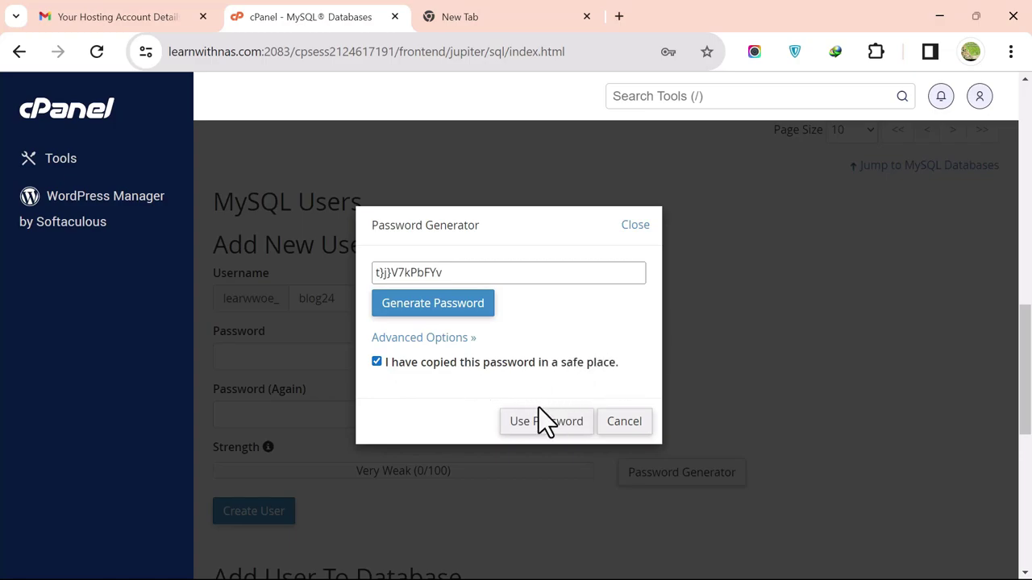
{"action": "left_click", "coordinate": [526, 430]}
{"action": "scroll", "coordinate": [659, 336], "scroll_direction": "down", "scroll_amount": 2}
{"action": "left_click", "coordinate": [258, 404]}
{"action": "left_click", "coordinate": [614, 268]}
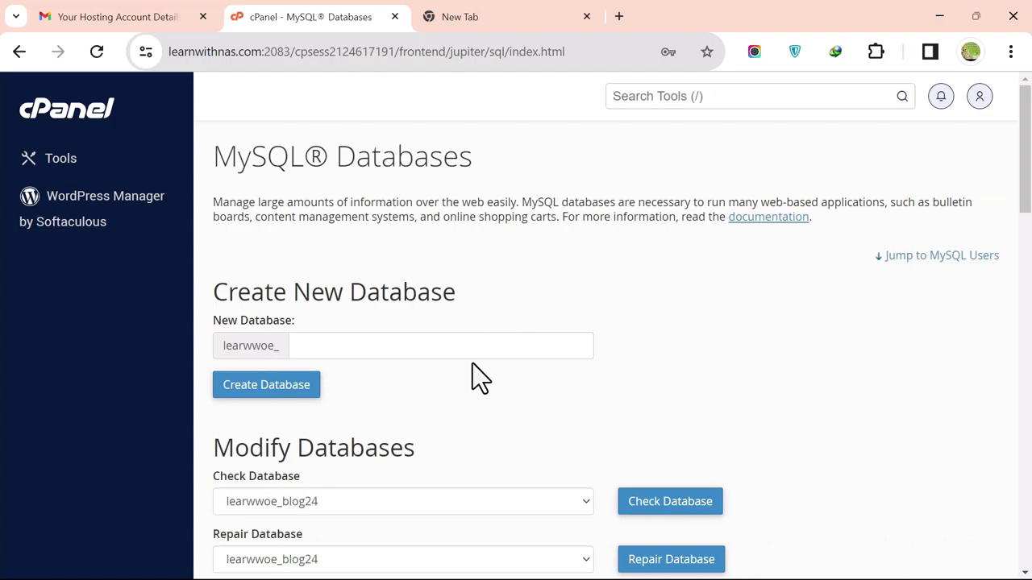
Step: Add user blog24 to the blog24 database with ALL PRIVILEGES
{"action": "scroll", "coordinate": [479, 377], "scroll_direction": "down", "scroll_amount": 2}
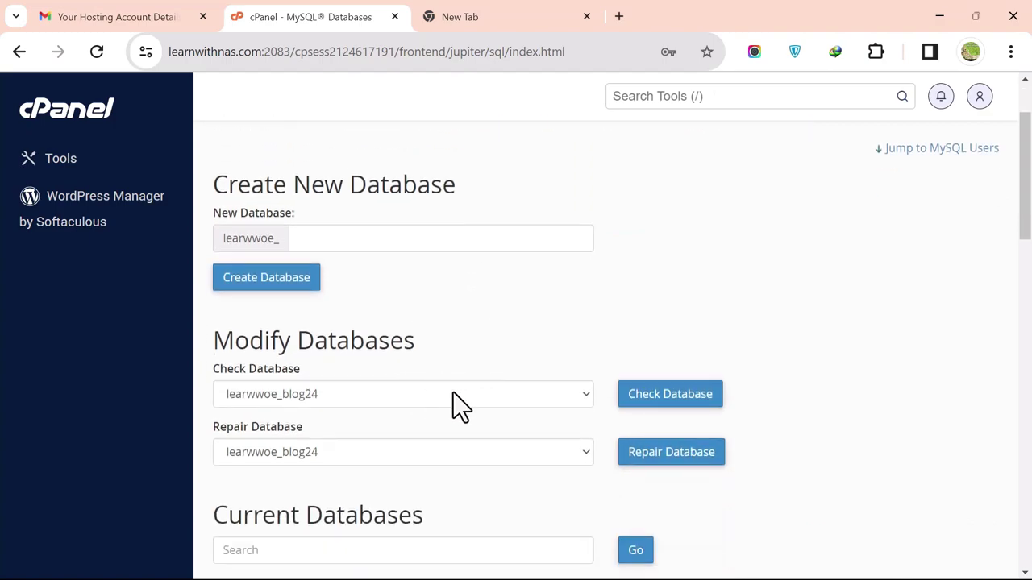
{"action": "scroll", "coordinate": [453, 406], "scroll_direction": "down", "scroll_amount": 15}
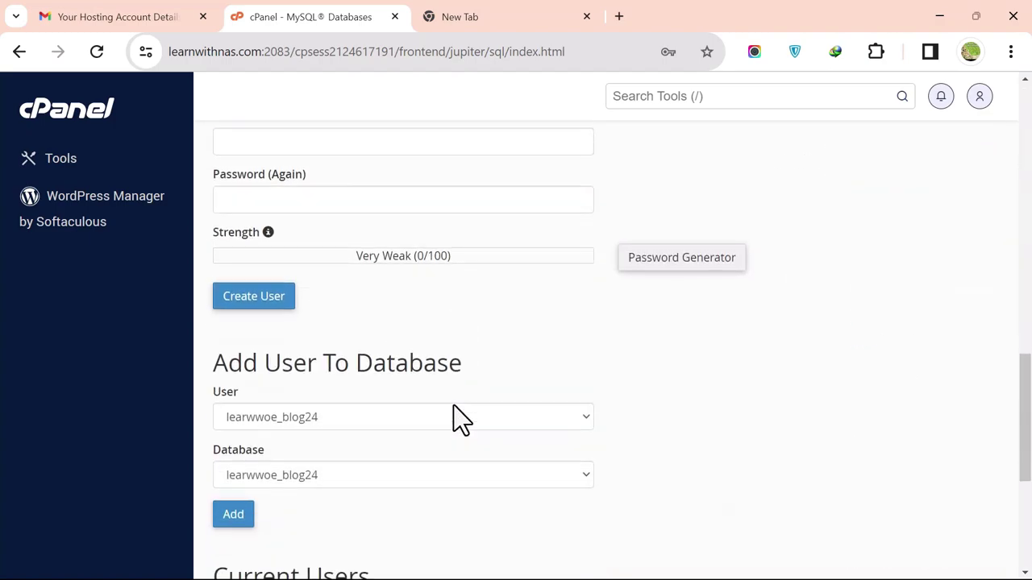
{"action": "scroll", "coordinate": [461, 418], "scroll_direction": "down", "scroll_amount": 2}
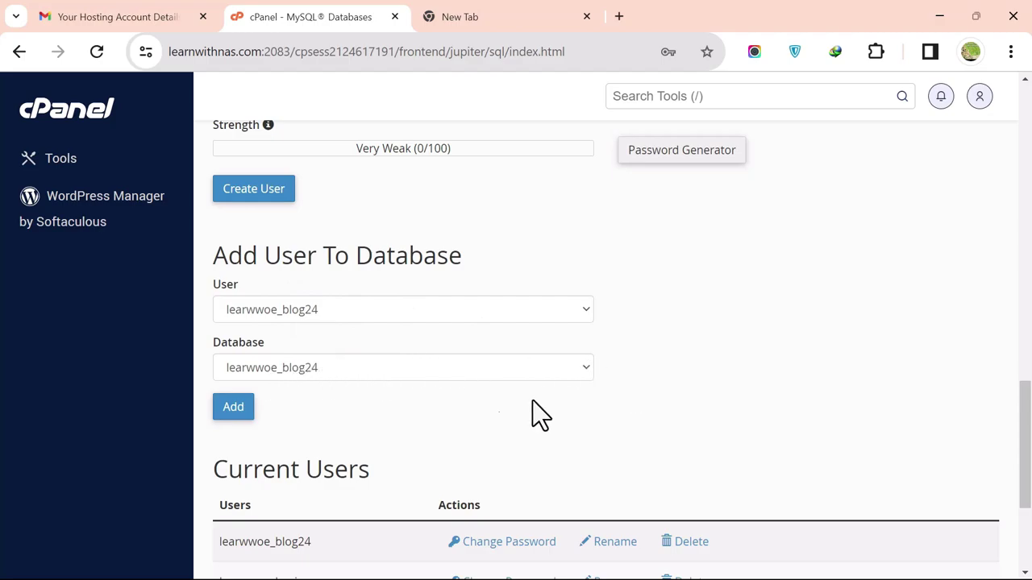
{"action": "left_click", "coordinate": [233, 408]}
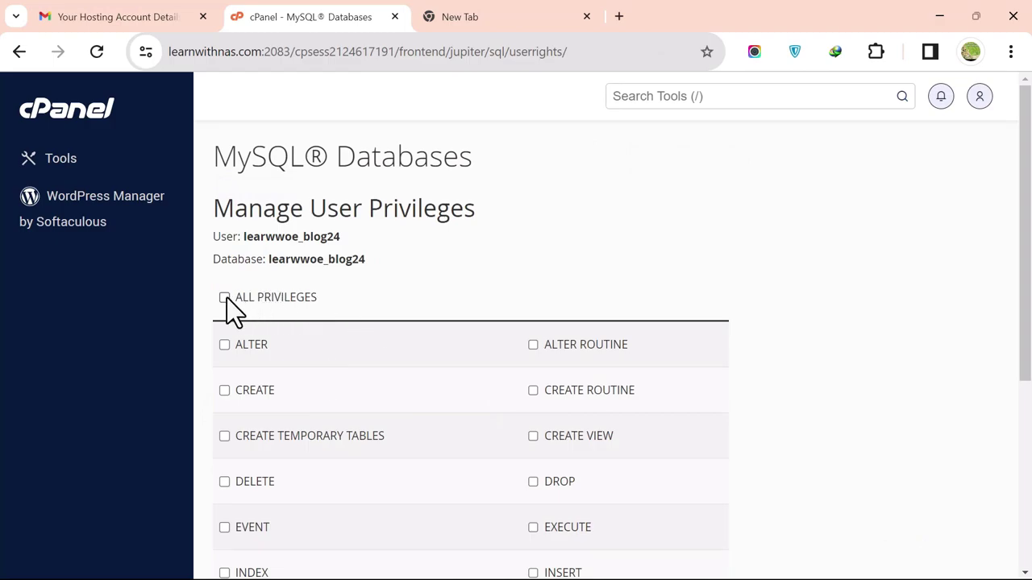
{"action": "left_click", "coordinate": [224, 298]}
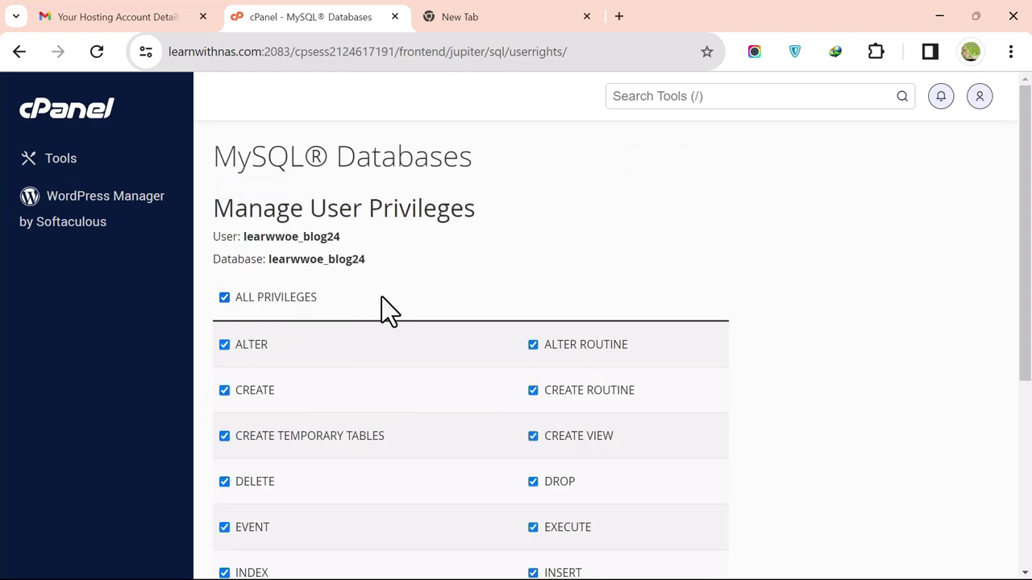
{"action": "scroll", "coordinate": [451, 318], "scroll_direction": "down", "scroll_amount": 2}
{"action": "scroll", "coordinate": [451, 315], "scroll_direction": "down", "scroll_amount": 3}
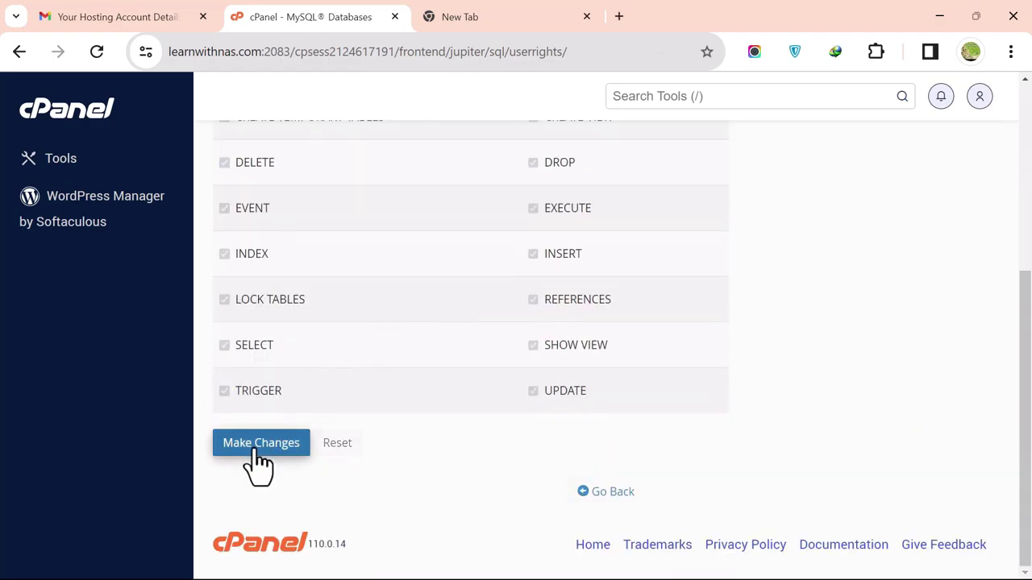
{"action": "left_click", "coordinate": [257, 445]}
Step: Copy the full database username beside the saved password, then return to cPanel Tools
{"action": "scroll", "coordinate": [338, 314], "scroll_direction": "up", "scroll_amount": 4}
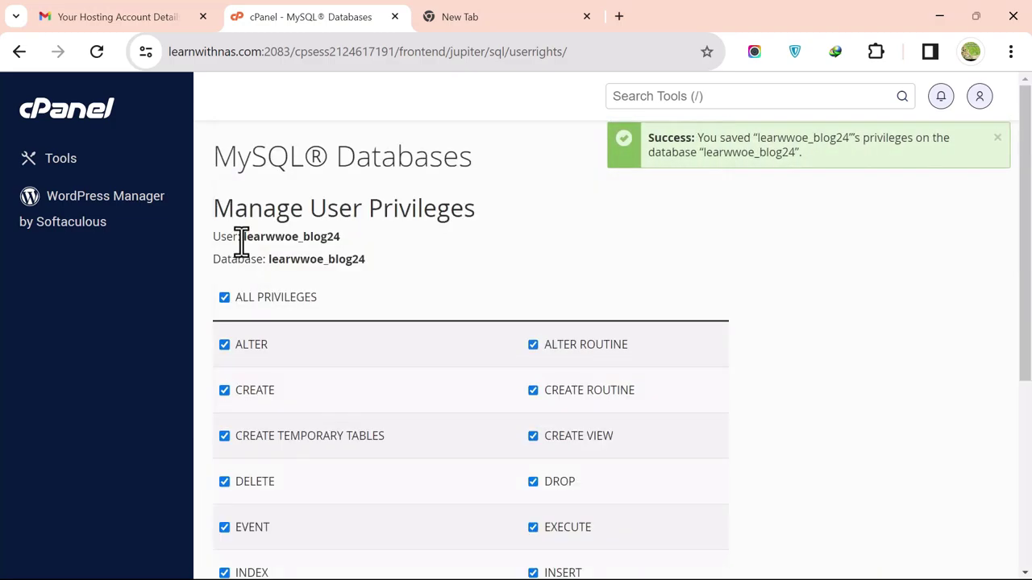
{"action": "left_click_drag", "start_coordinate": [242, 239], "coordinate": [339, 241]}
{"action": "key", "text": "ctrl+c"}
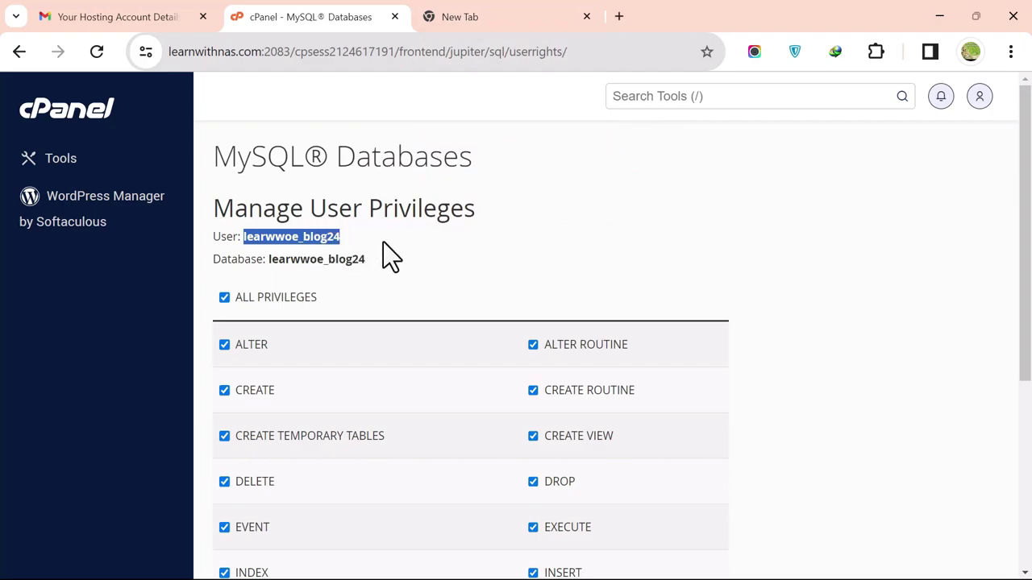
{"action": "left_click", "coordinate": [484, 17]}
{"action": "key", "text": "ctrl+v"}
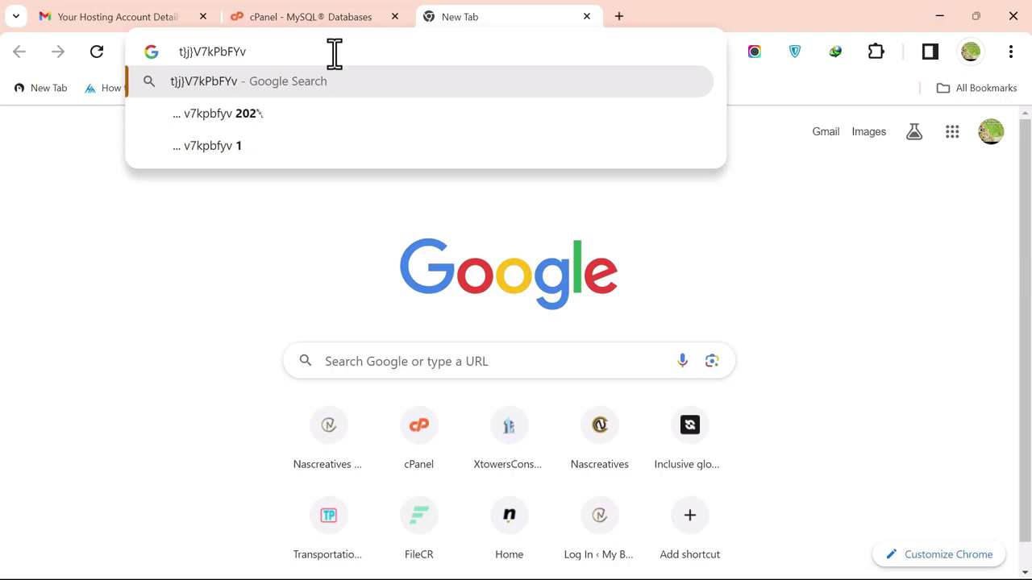
{"action": "key", "text": "ctrl+v"}
{"action": "left_click", "coordinate": [316, 14]}
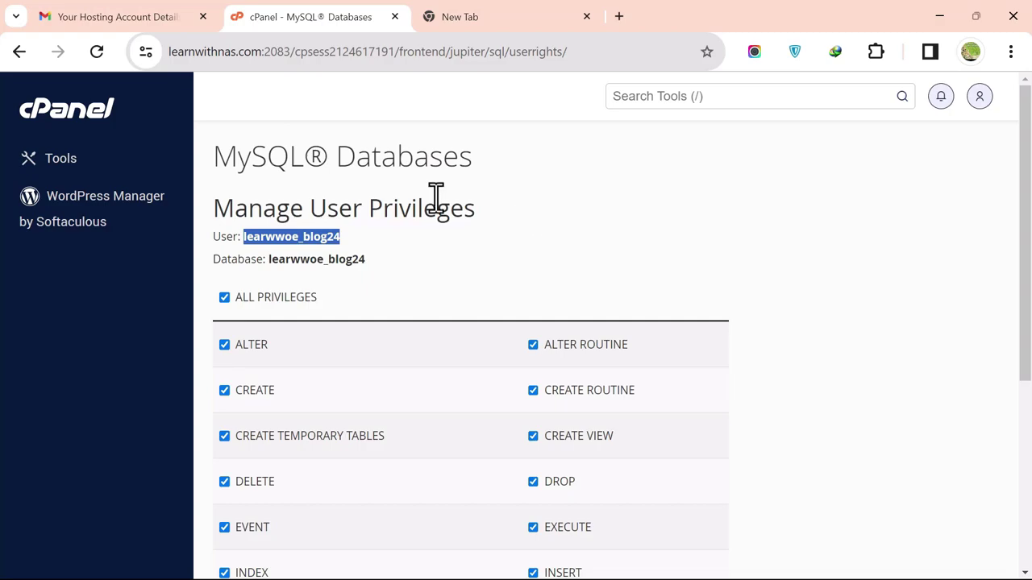
{"action": "left_click", "coordinate": [68, 117]}
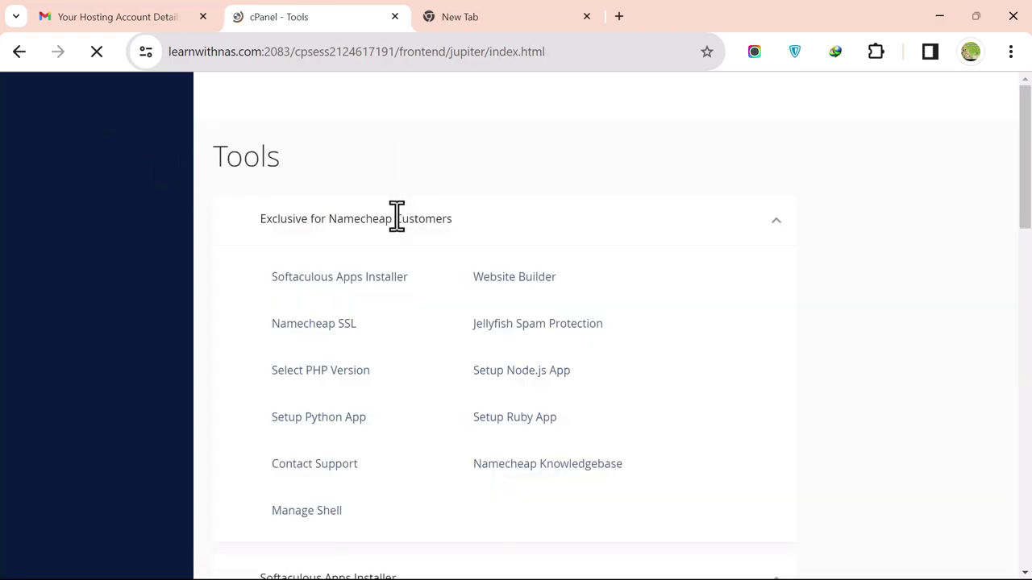
Step: Open the public_html folder in File Manager and save the File Manager preferences
{"action": "scroll", "coordinate": [394, 212], "scroll_direction": "down", "scroll_amount": 7}
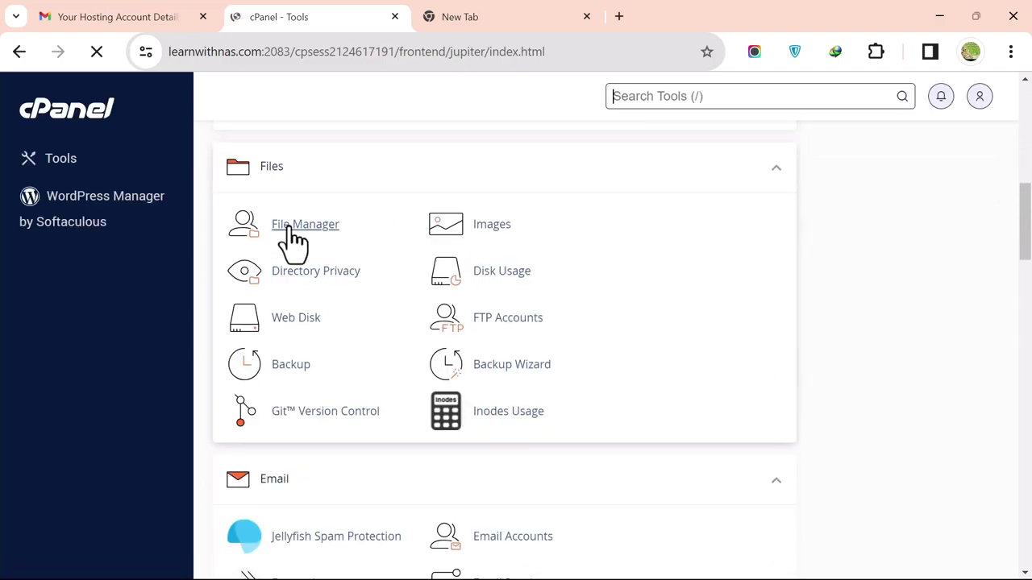
{"action": "left_click", "coordinate": [292, 227]}
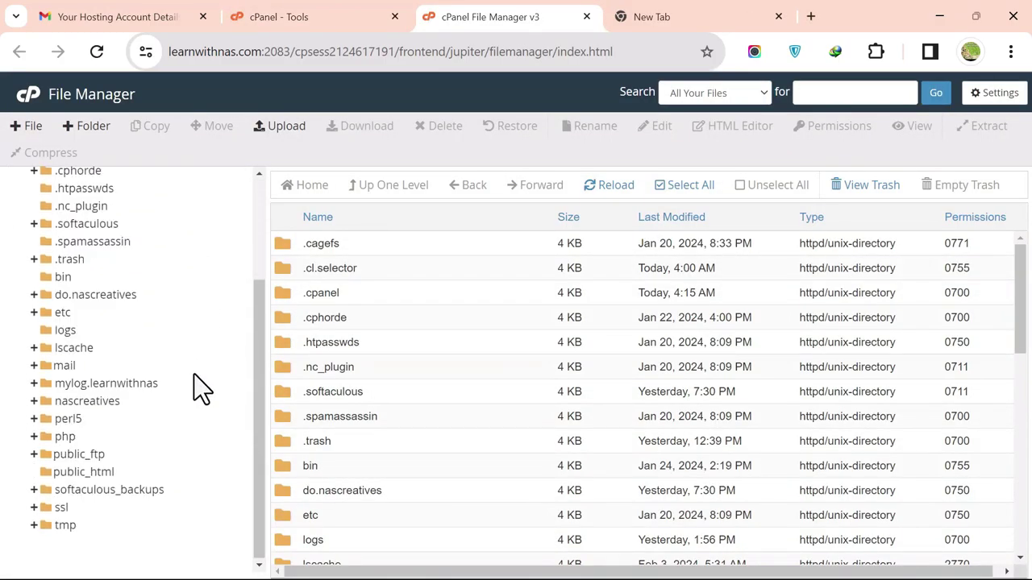
{"action": "left_click", "coordinate": [95, 471]}
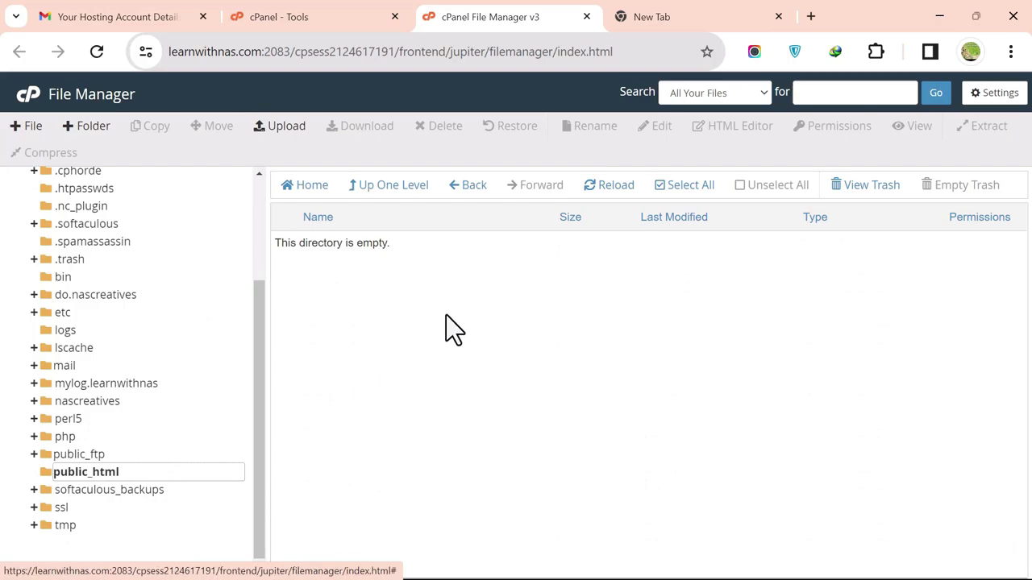
{"action": "left_click", "coordinate": [995, 93]}
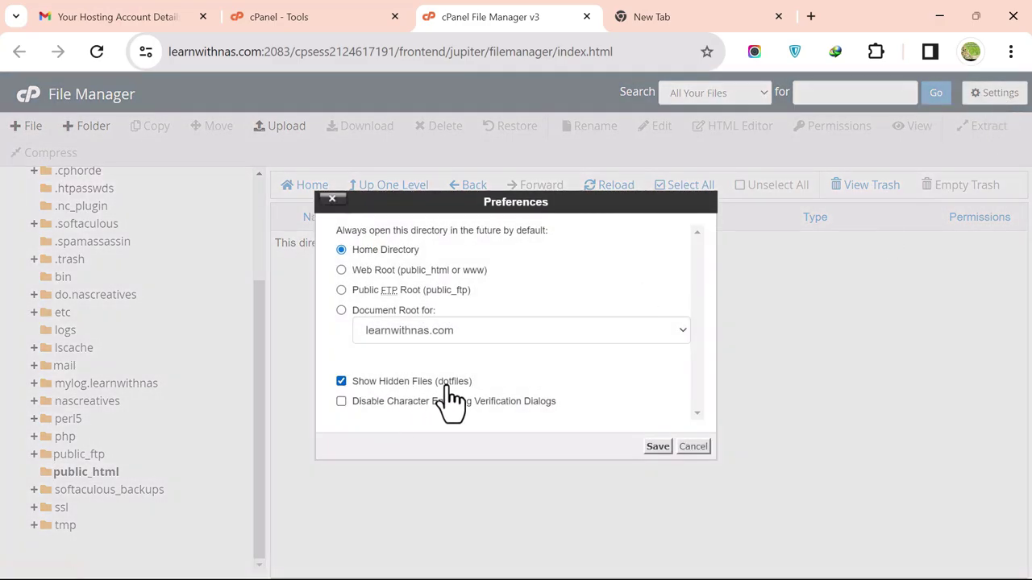
{"action": "left_click", "coordinate": [657, 447]}
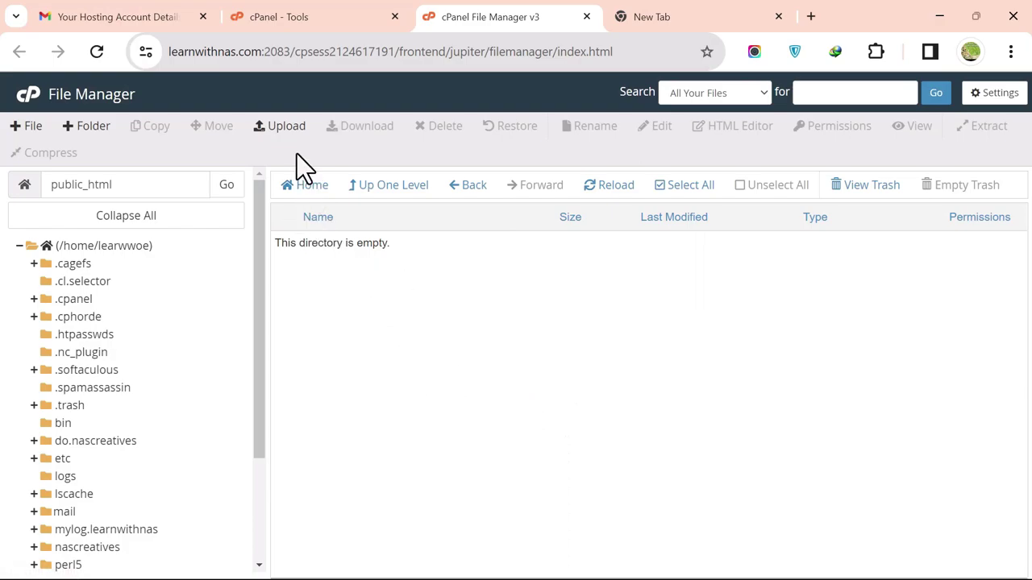
Step: Upload Script File.zip from the computer into public_html
{"action": "left_click", "coordinate": [287, 129]}
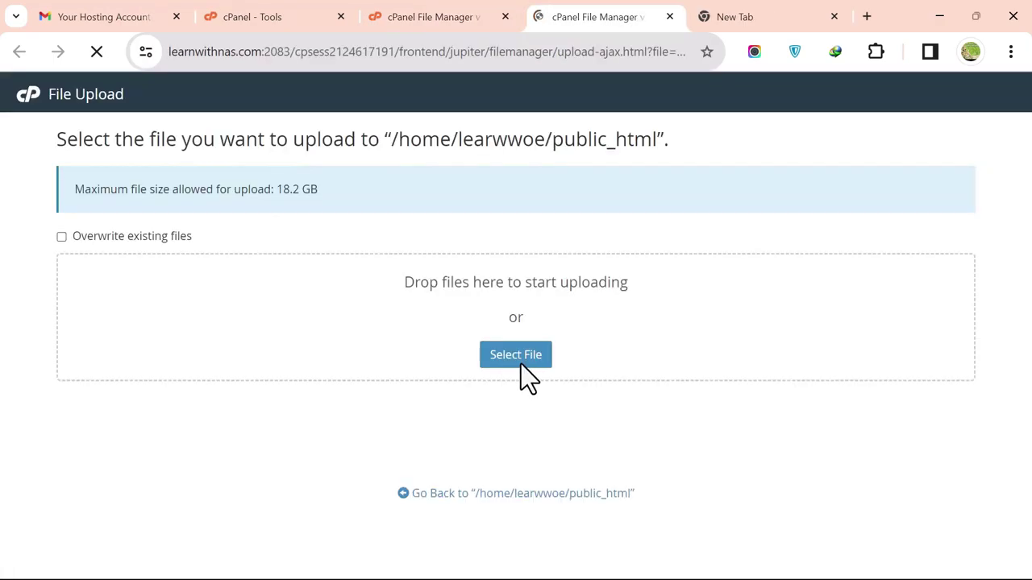
{"action": "left_click", "coordinate": [513, 359]}
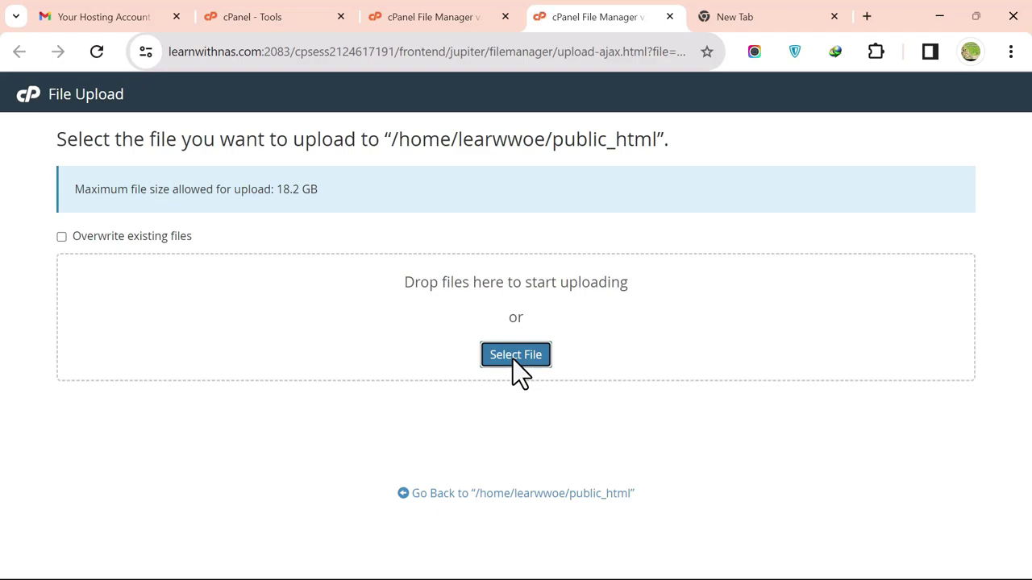
{"action": "left_click", "coordinate": [200, 187]}
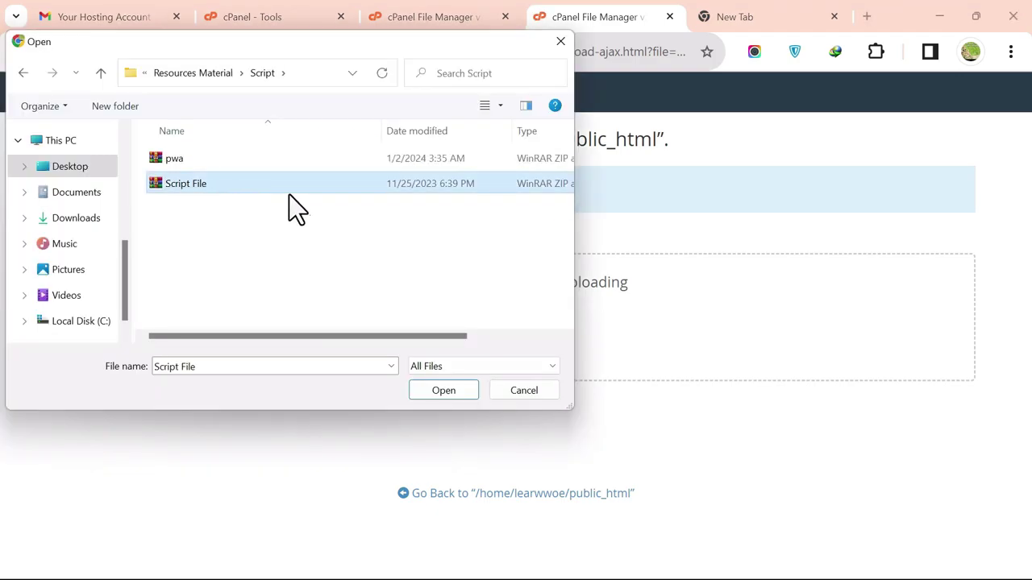
{"action": "left_click", "coordinate": [245, 185]}
{"action": "left_click", "coordinate": [443, 390]}
{"action": "left_click", "coordinate": [451, 393]}
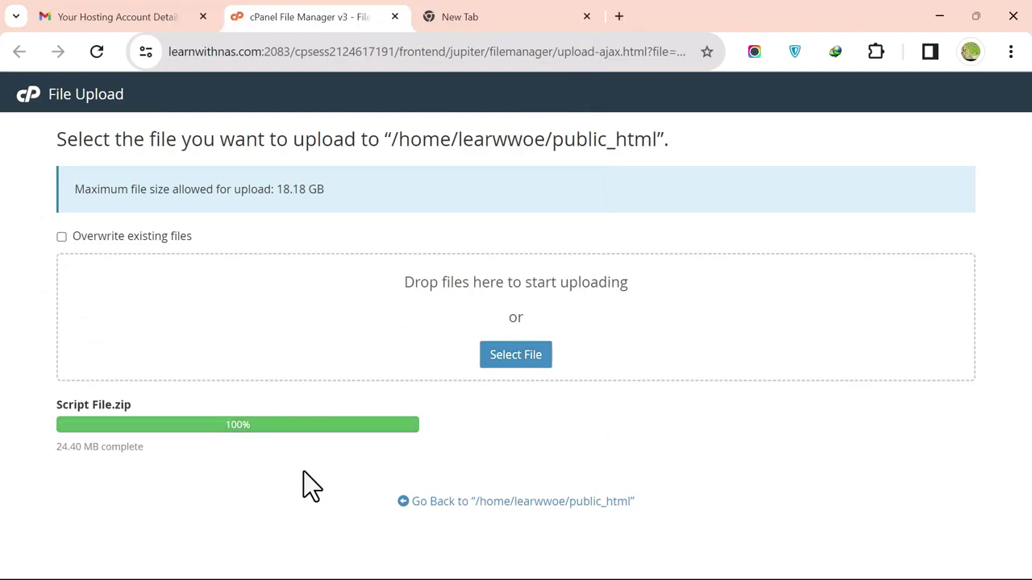
{"action": "left_click", "coordinate": [499, 504]}
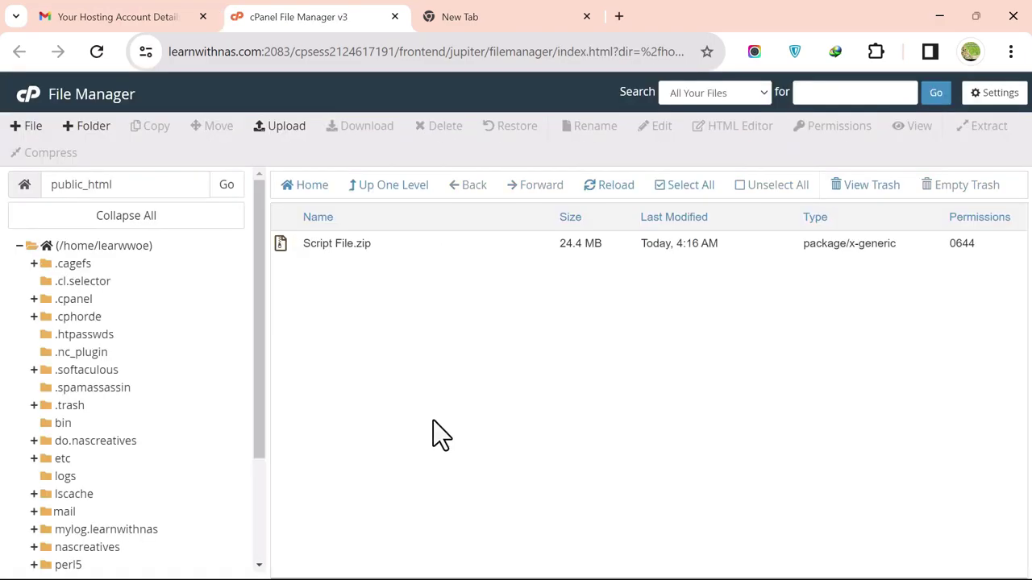
Step: Extract Script File.zip in public_html to create the varient-v2.2 folder
{"action": "left_click", "coordinate": [292, 245]}
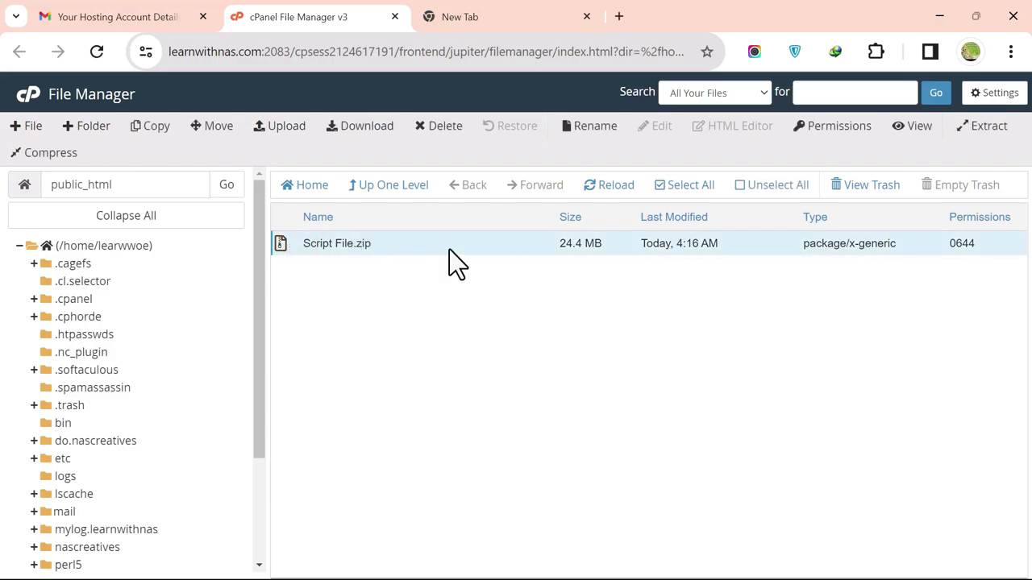
{"action": "left_click", "coordinate": [988, 135]}
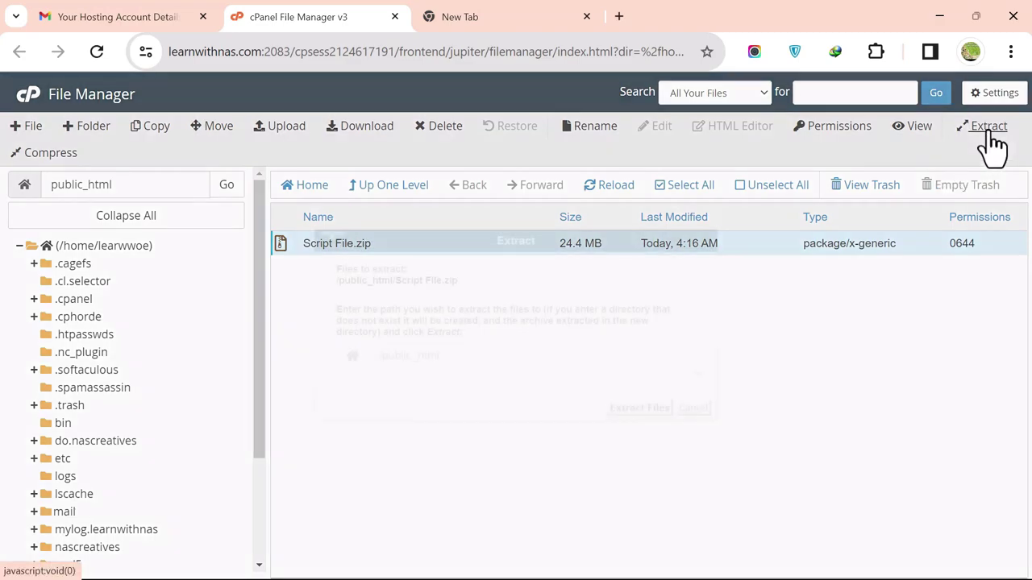
{"action": "left_click", "coordinate": [633, 408]}
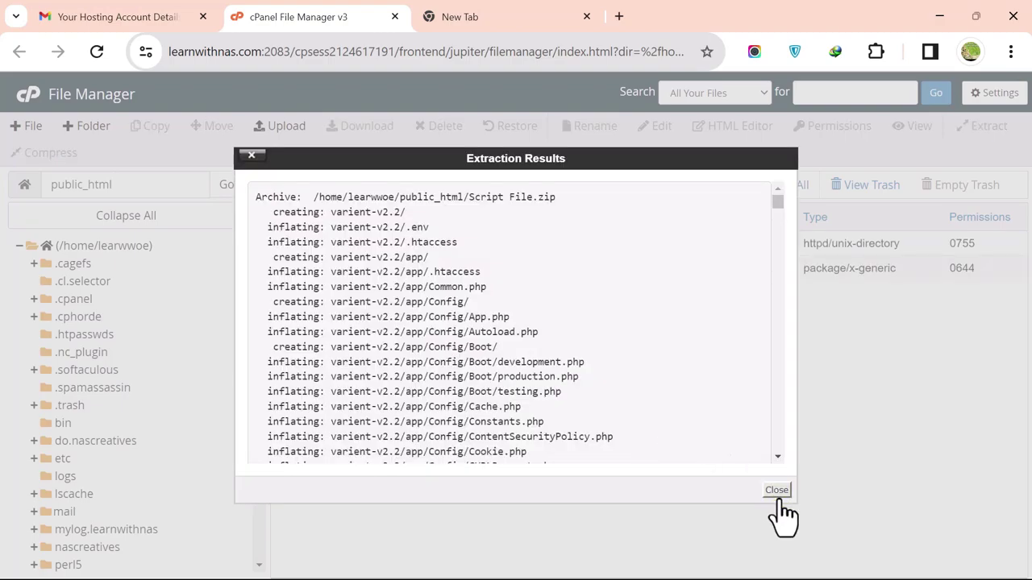
{"action": "left_click", "coordinate": [776, 490]}
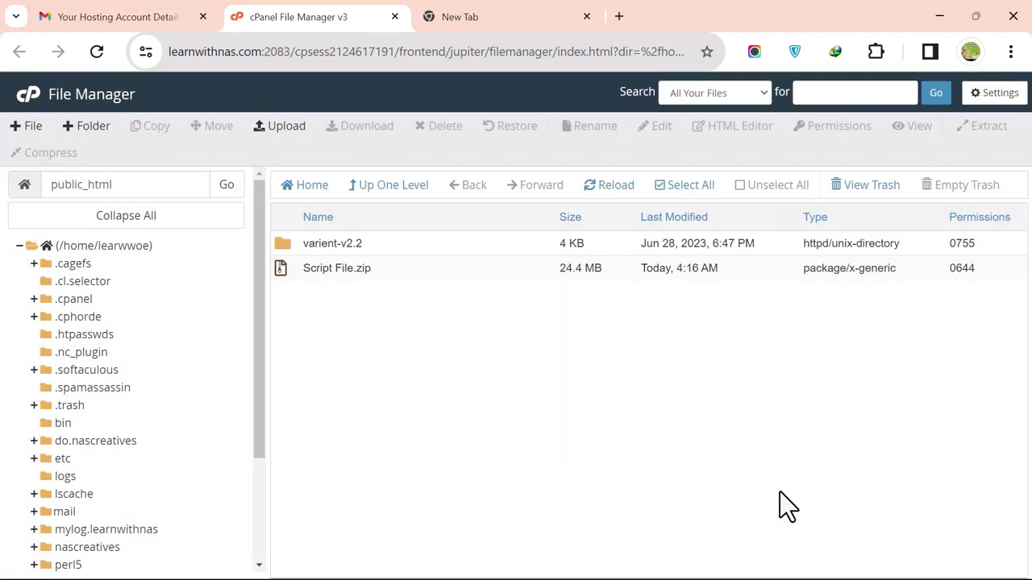
Step: Delete Script File.zip from public_html
{"action": "left_click", "coordinate": [413, 277]}
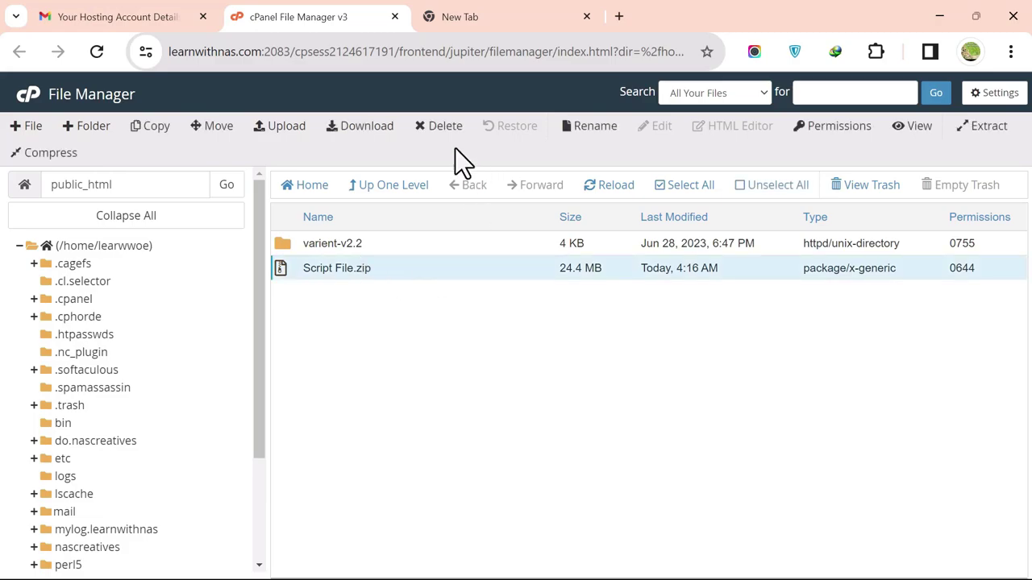
{"action": "left_click", "coordinate": [445, 127]}
{"action": "left_click", "coordinate": [638, 376]}
Step: Move everything inside varient-v2.2 up into /public_html
{"action": "double_click", "coordinate": [383, 242]}
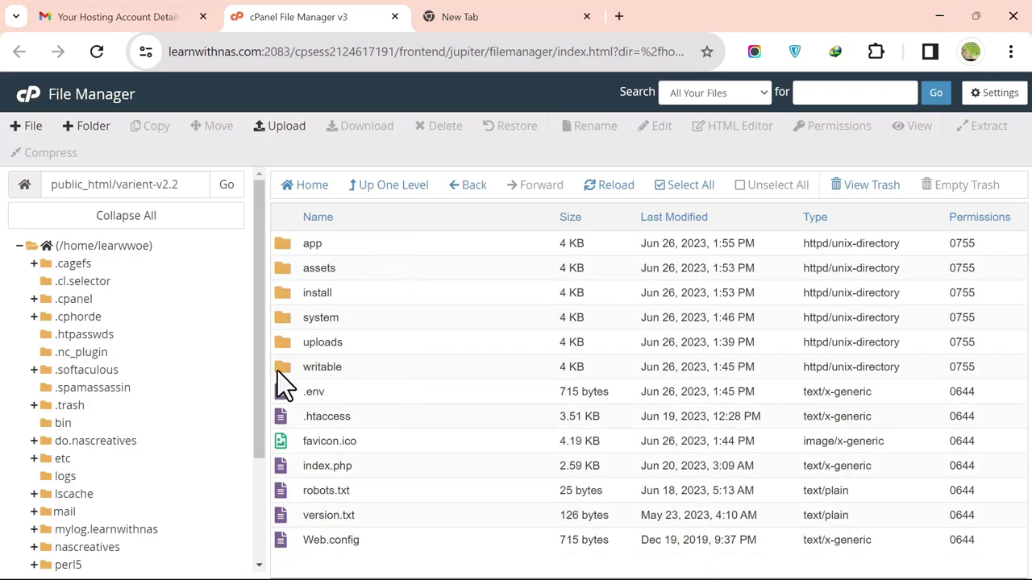
{"action": "scroll", "coordinate": [250, 379], "scroll_direction": "down", "scroll_amount": 3}
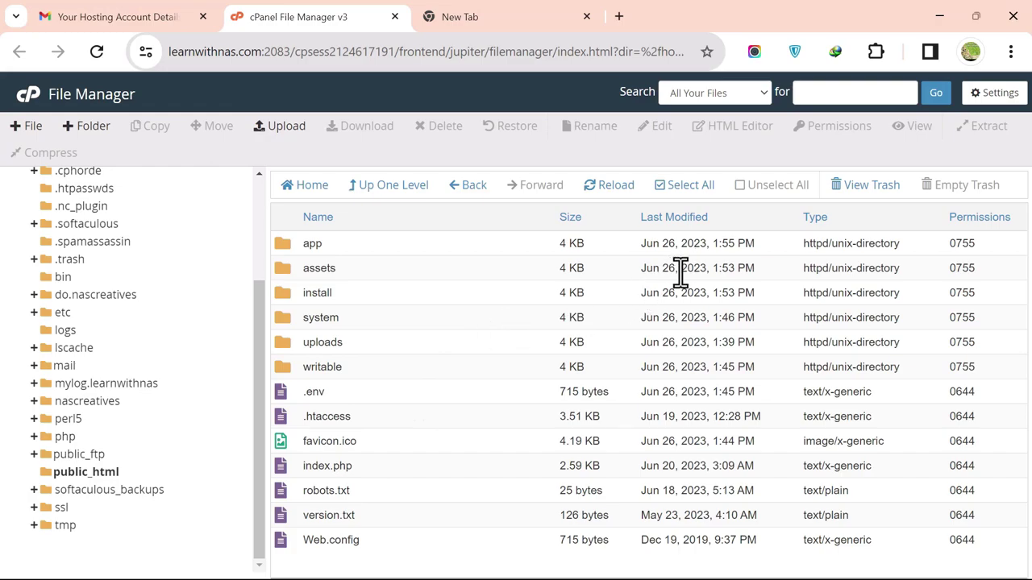
{"action": "left_click", "coordinate": [689, 187]}
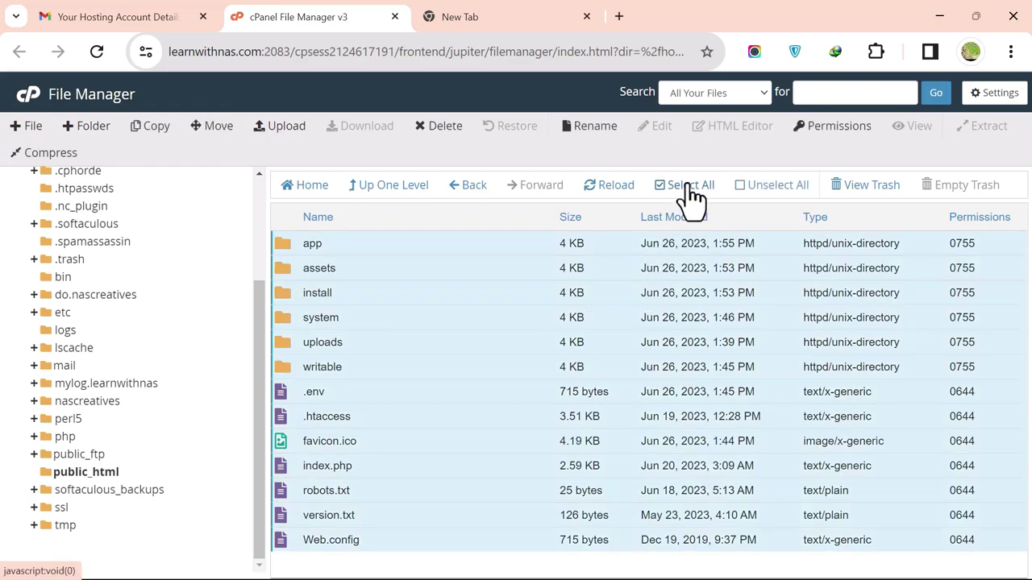
{"action": "left_click", "coordinate": [216, 129]}
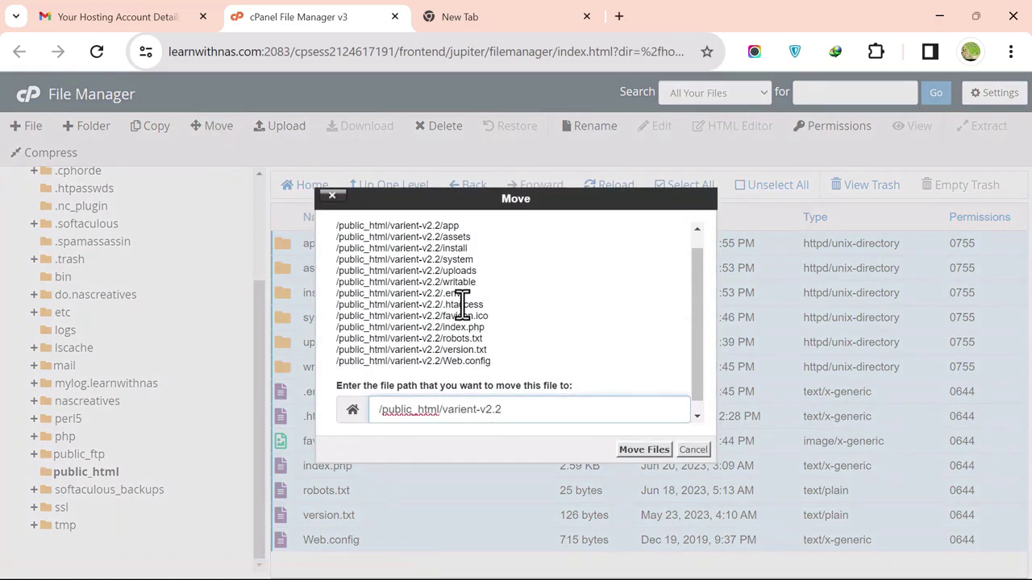
{"action": "left_click_drag", "start_coordinate": [440, 410], "coordinate": [534, 415]}
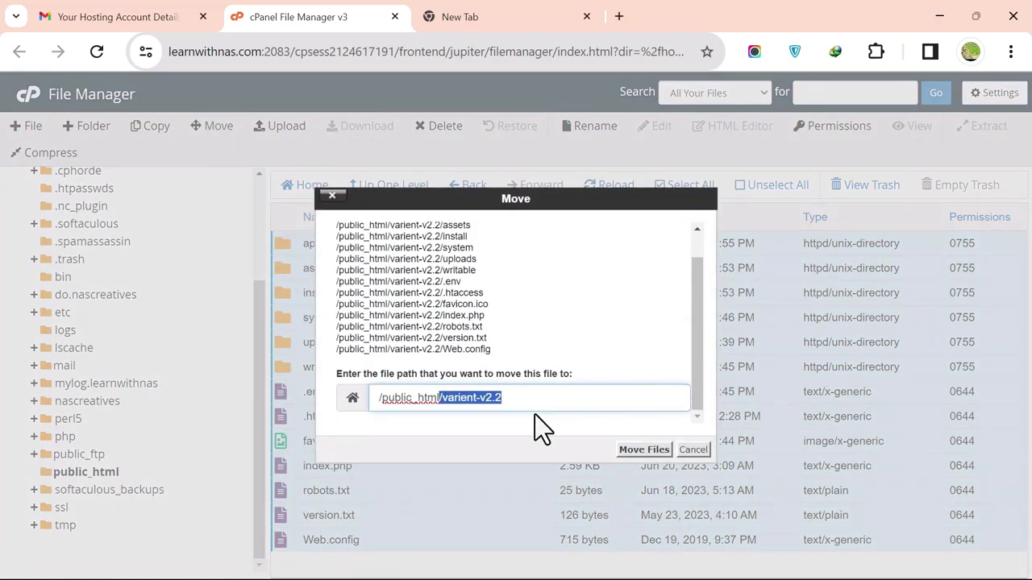
{"action": "key", "text": "BackSpace"}
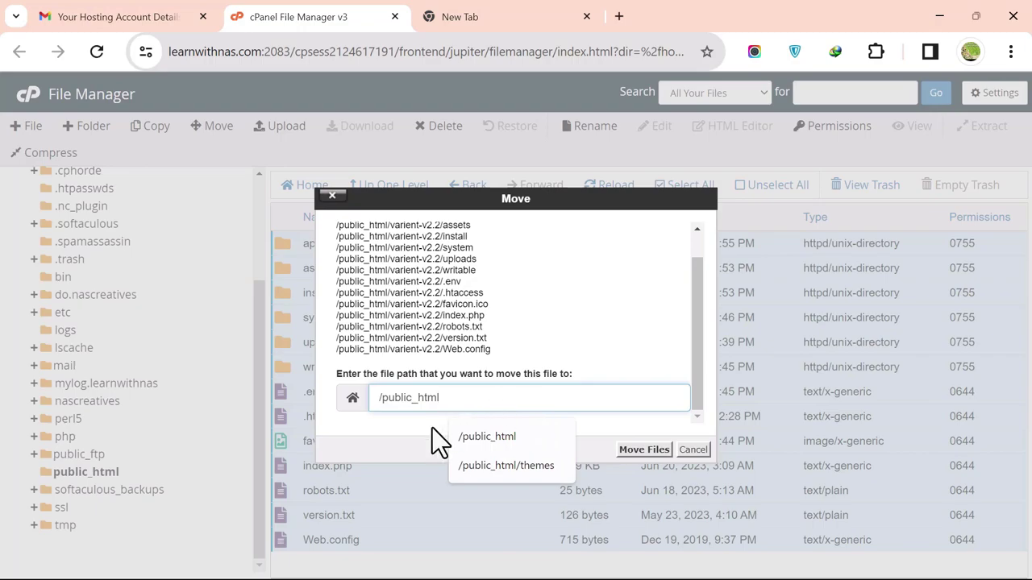
{"action": "left_click", "coordinate": [440, 414]}
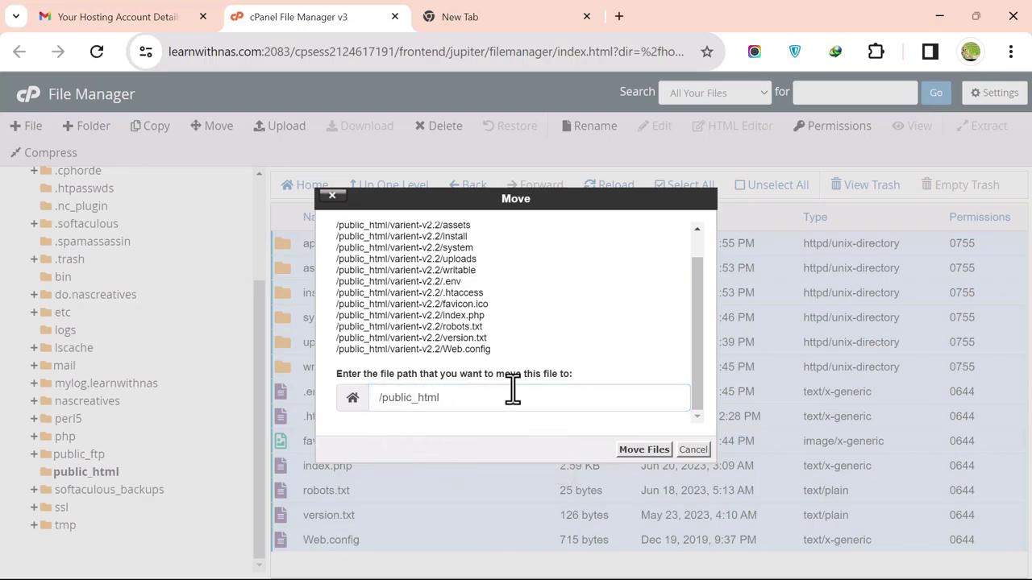
{"action": "left_click", "coordinate": [643, 449]}
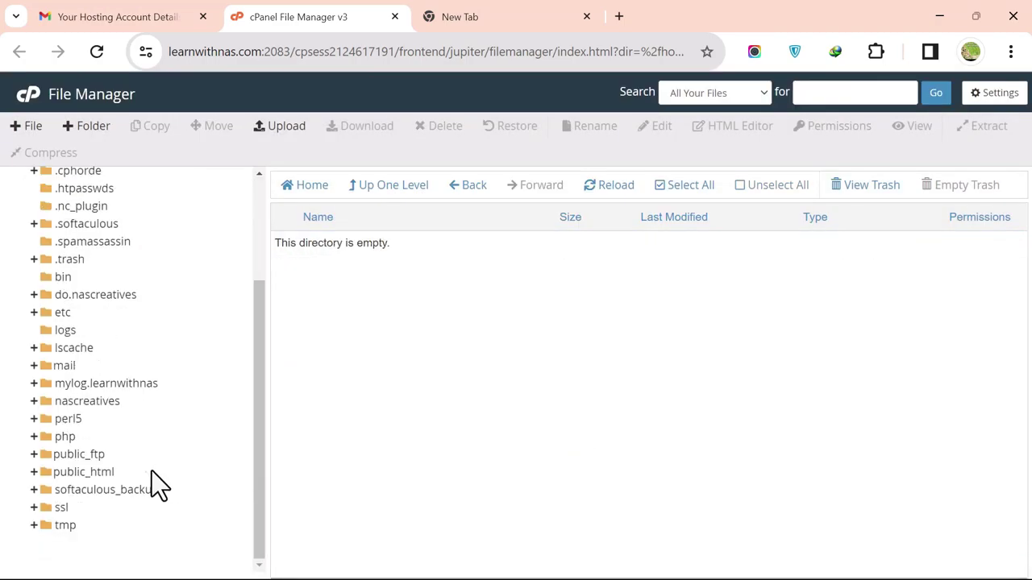
Step: Permanently delete the emptied varient-v2.2 folder, skipping the trash
{"action": "left_click", "coordinate": [117, 471]}
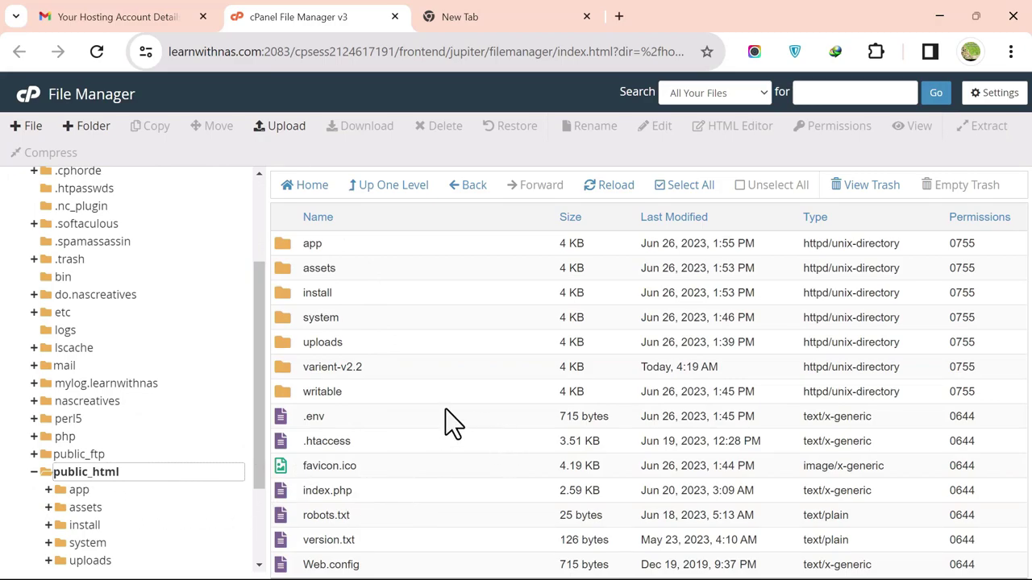
{"action": "left_click", "coordinate": [390, 370]}
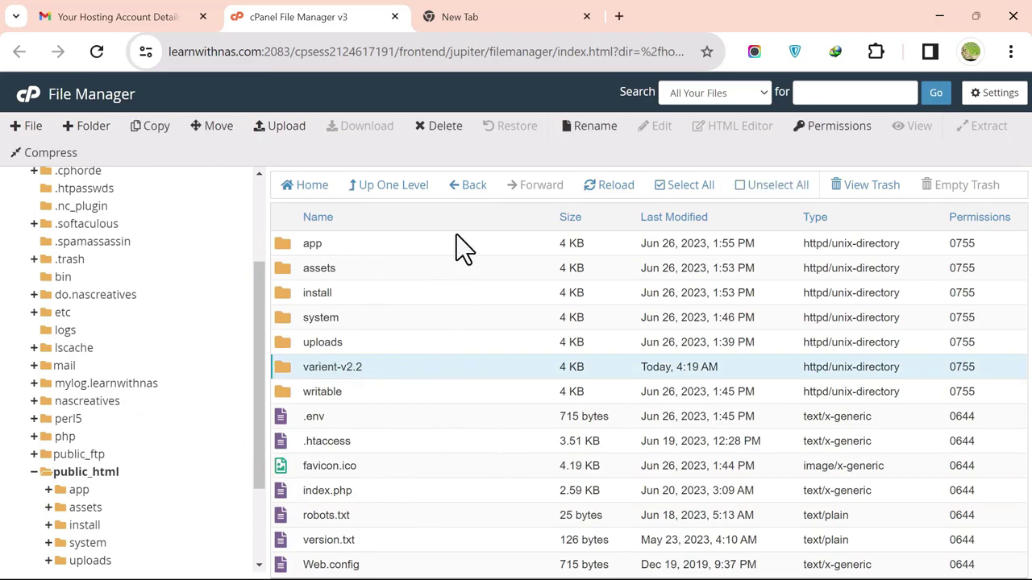
{"action": "left_click", "coordinate": [444, 127]}
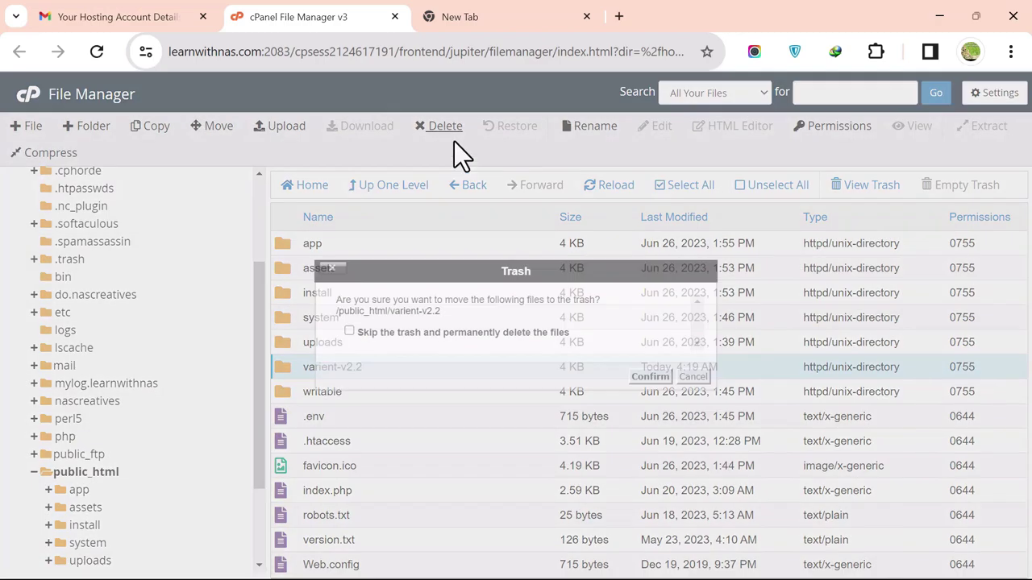
{"action": "left_click", "coordinate": [349, 331]}
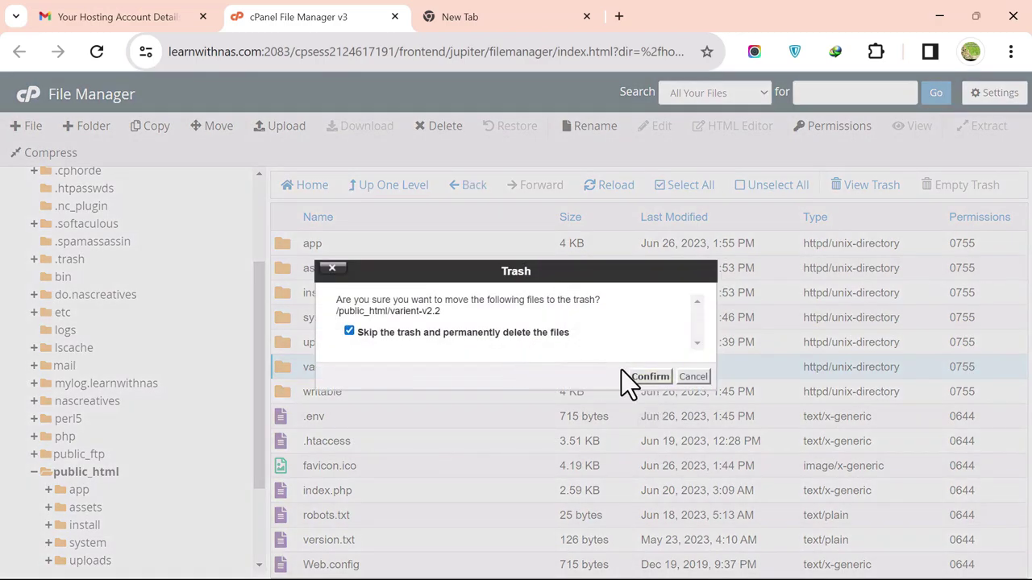
{"action": "left_click", "coordinate": [649, 376]}
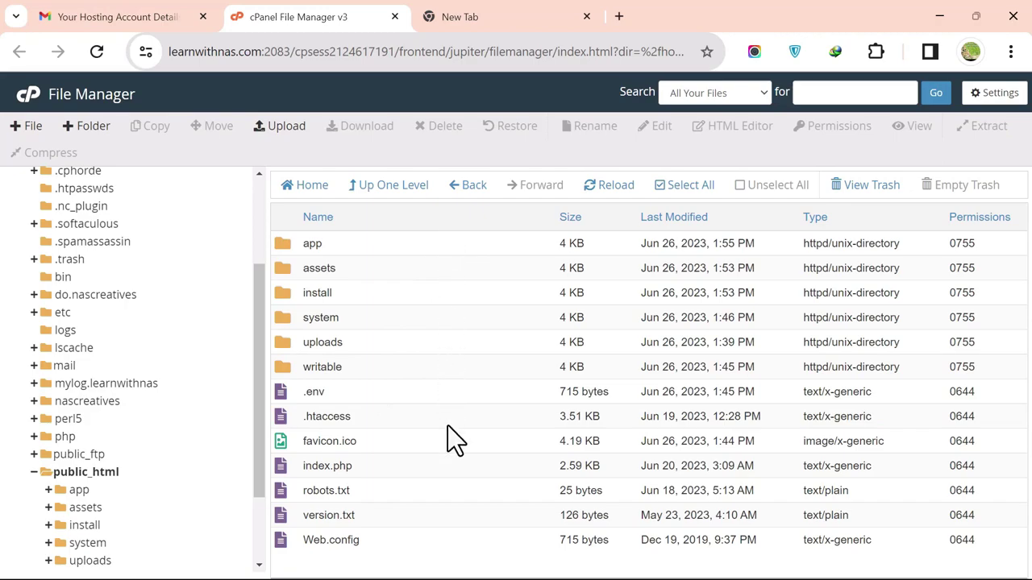
Step: Load learnwithnas.com in a new browser tab
{"action": "left_click", "coordinate": [137, 53]}
{"action": "key", "text": "ctrl+t"}
{"action": "left_click", "coordinate": [519, 48]}
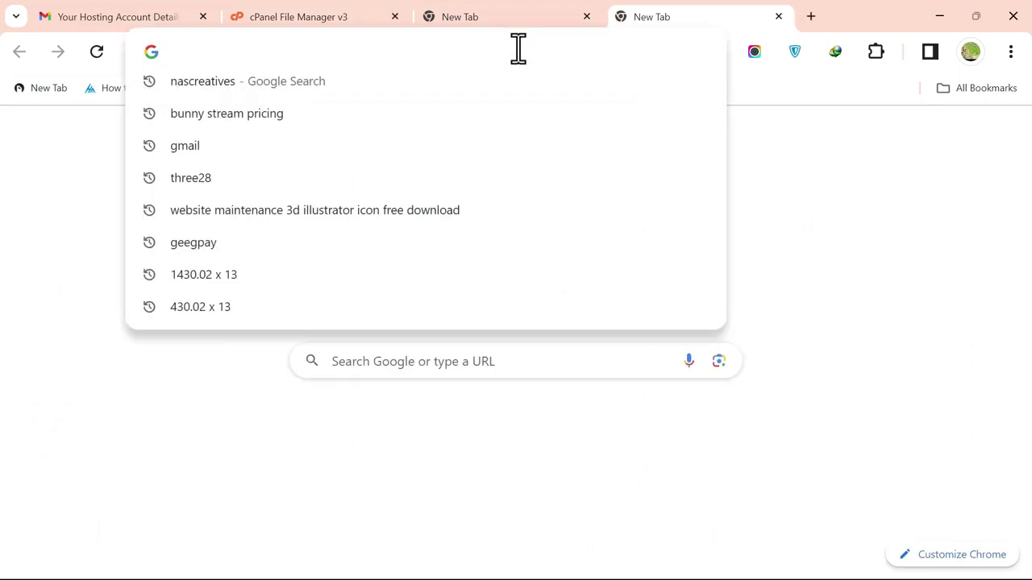
{"action": "type", "text": "https://learnwithnas.com/"}
{"action": "key", "text": "Return"}
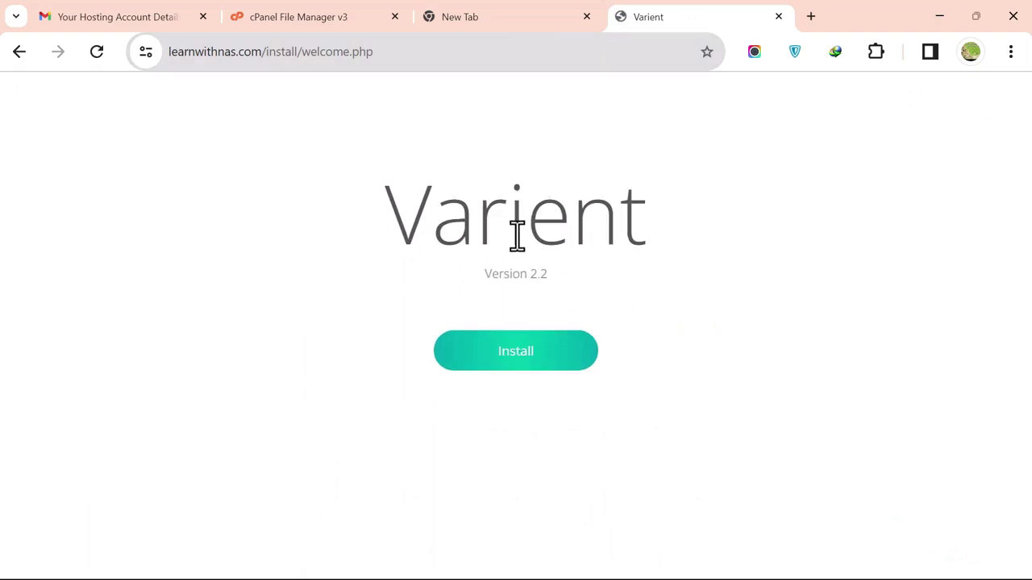
Step: Start the Varient install, paste the licence code, and pass the requirements and permissions checks
{"action": "left_click", "coordinate": [520, 354]}
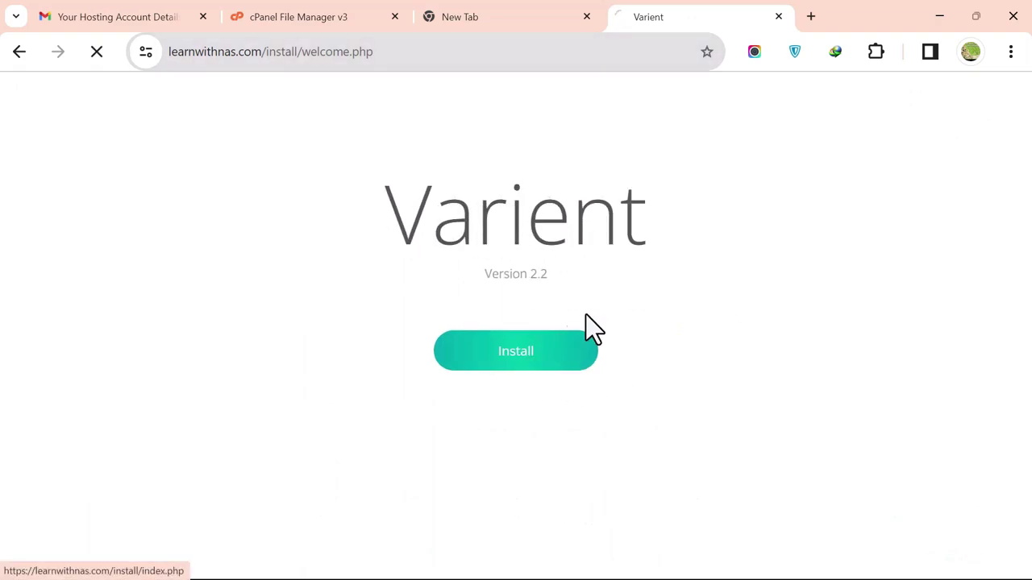
{"action": "scroll", "coordinate": [500, 343], "scroll_direction": "down", "scroll_amount": 2}
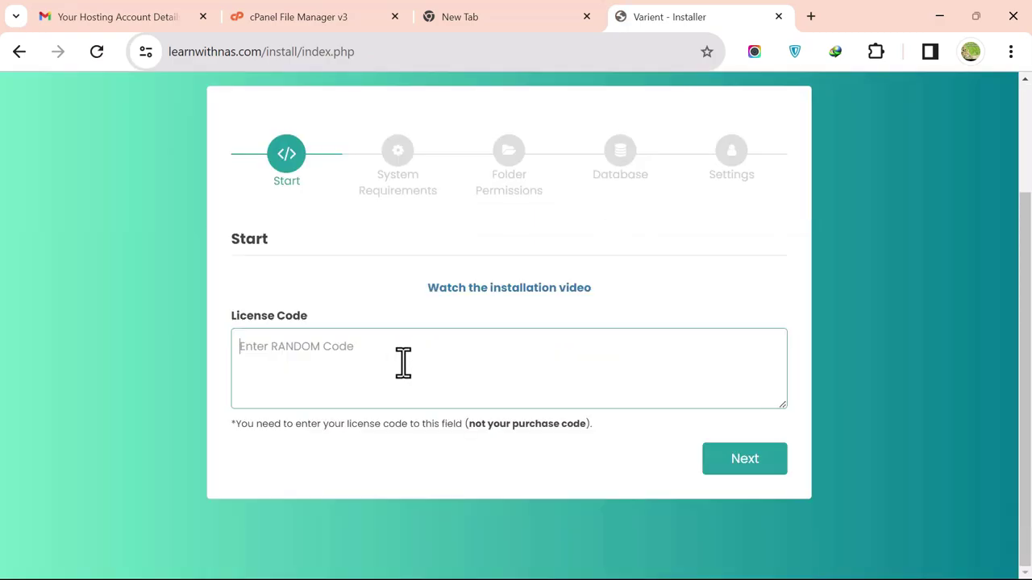
{"action": "key", "text": "ctrl+v"}
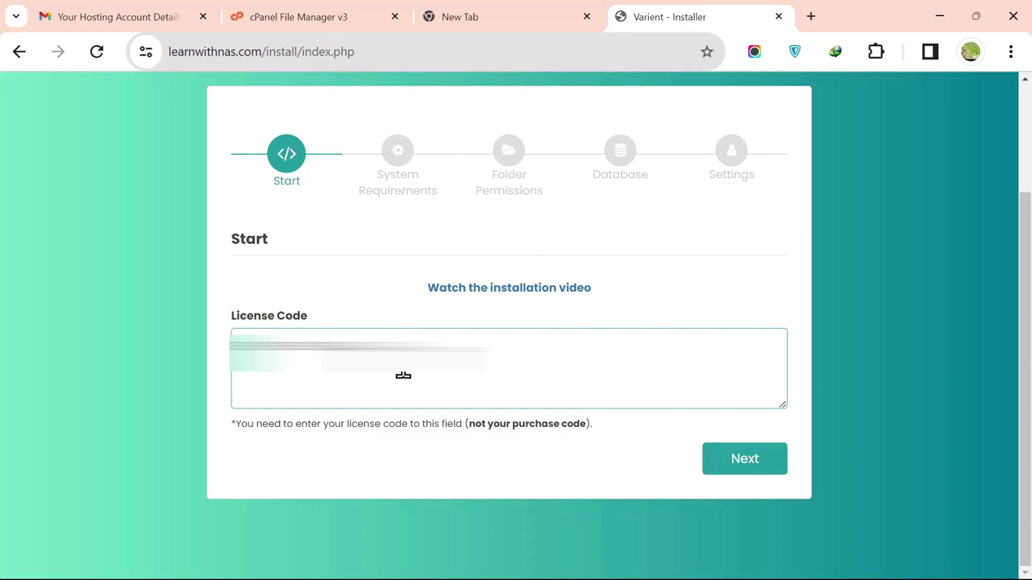
{"action": "left_click", "coordinate": [732, 467]}
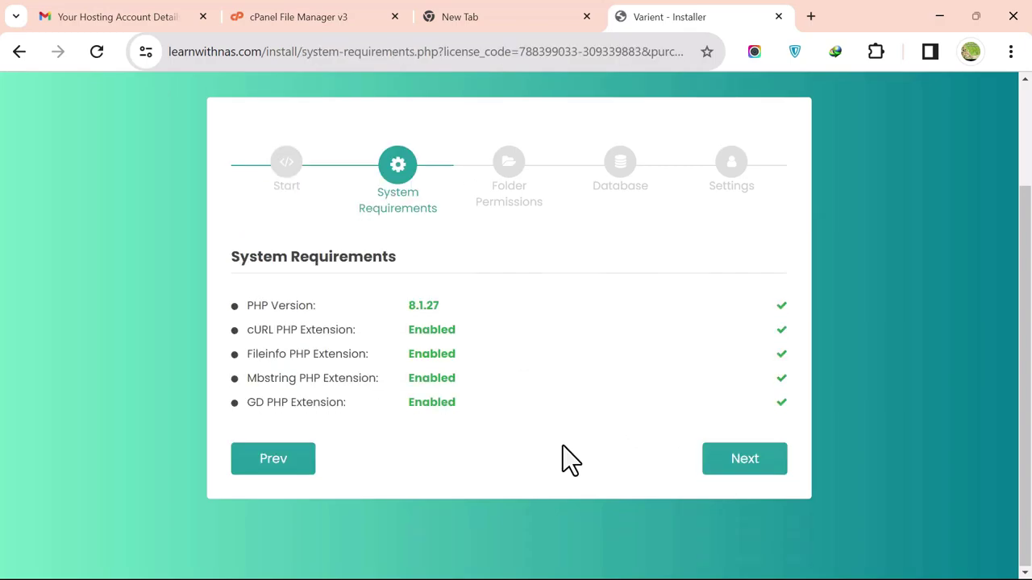
{"action": "left_click", "coordinate": [736, 466]}
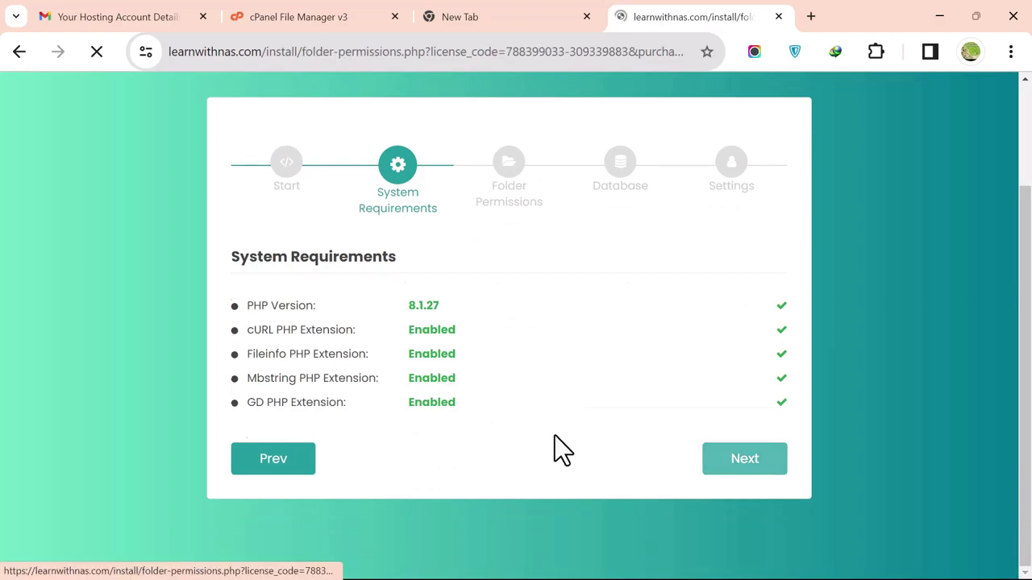
{"action": "scroll", "coordinate": [555, 435], "scroll_direction": "down", "scroll_amount": 3}
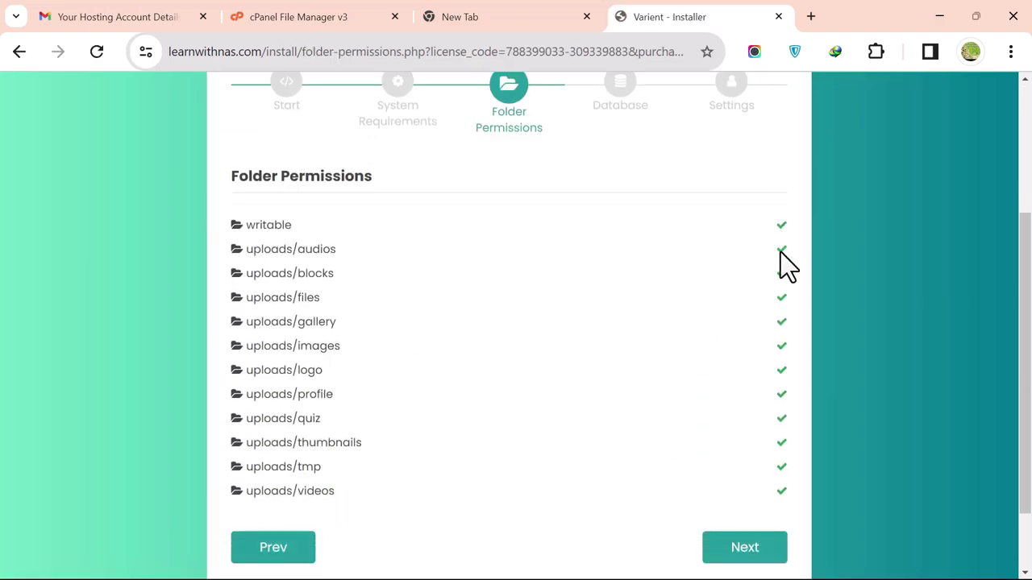
{"action": "scroll", "coordinate": [650, 431], "scroll_direction": "down", "scroll_amount": 1}
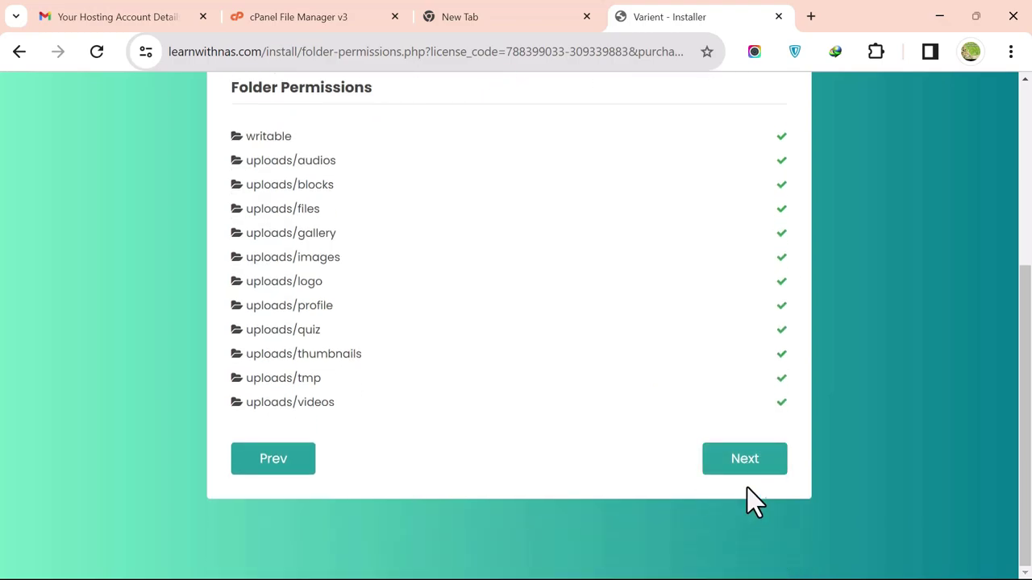
{"action": "left_click", "coordinate": [754, 466]}
{"action": "scroll", "coordinate": [509, 400], "scroll_direction": "down", "scroll_amount": 3}
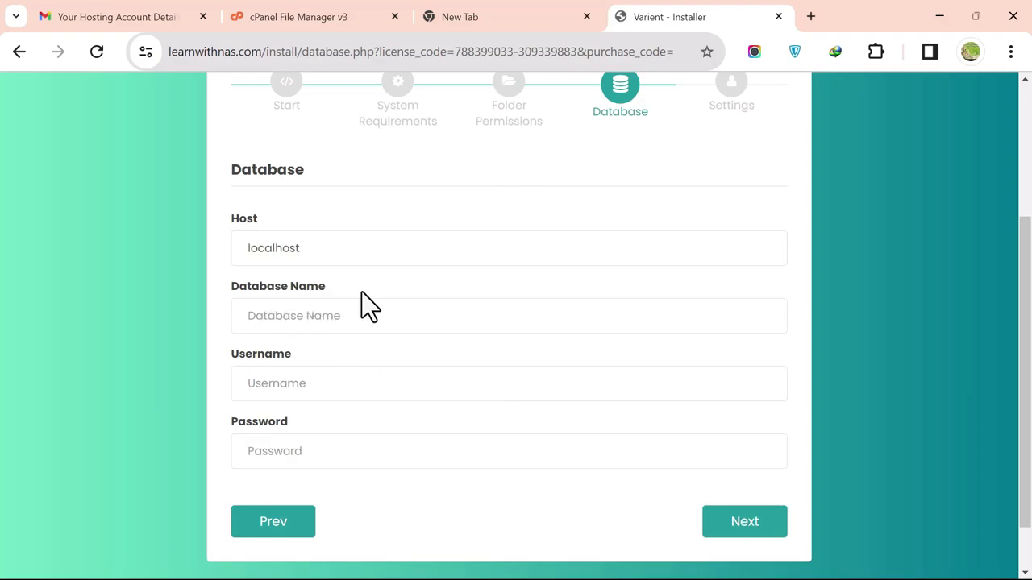
Step: Enter learnwithnas_blog24 as both the Database Name and database Username
{"action": "left_click", "coordinate": [497, 20]}
{"action": "left_click", "coordinate": [245, 52]}
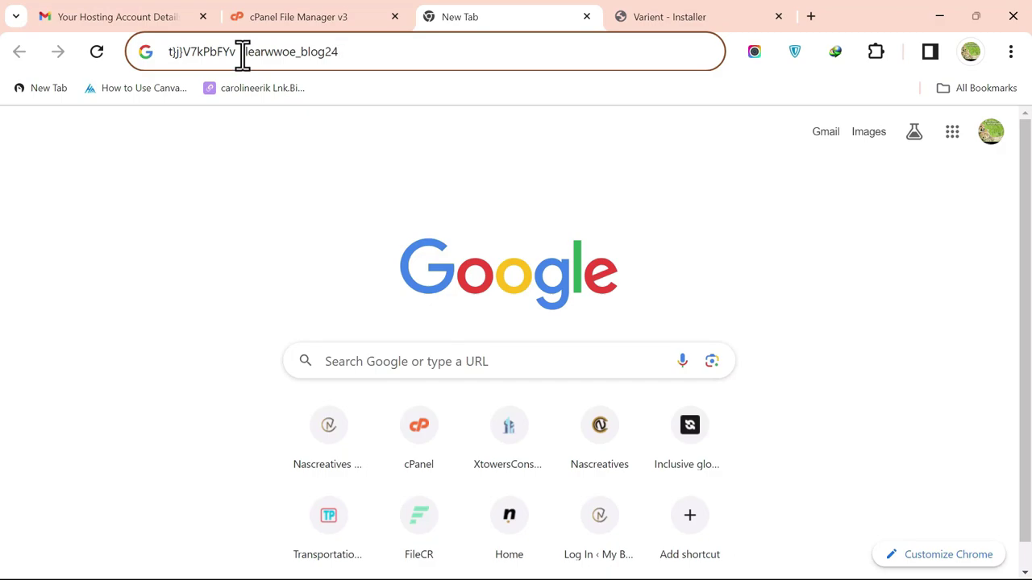
{"action": "left_click_drag", "start_coordinate": [246, 52], "coordinate": [347, 52]}
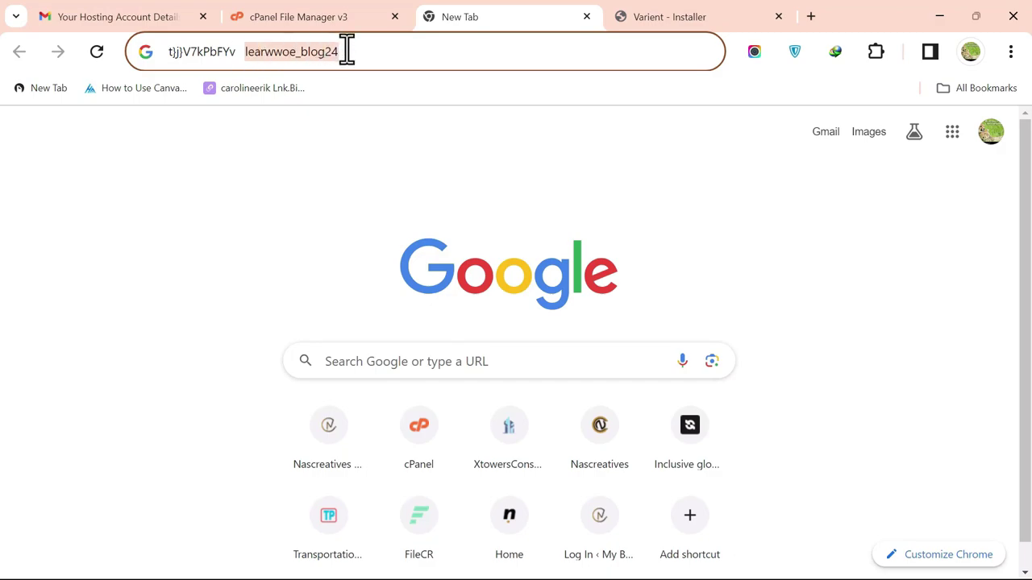
{"action": "key", "text": "ctrl+x"}
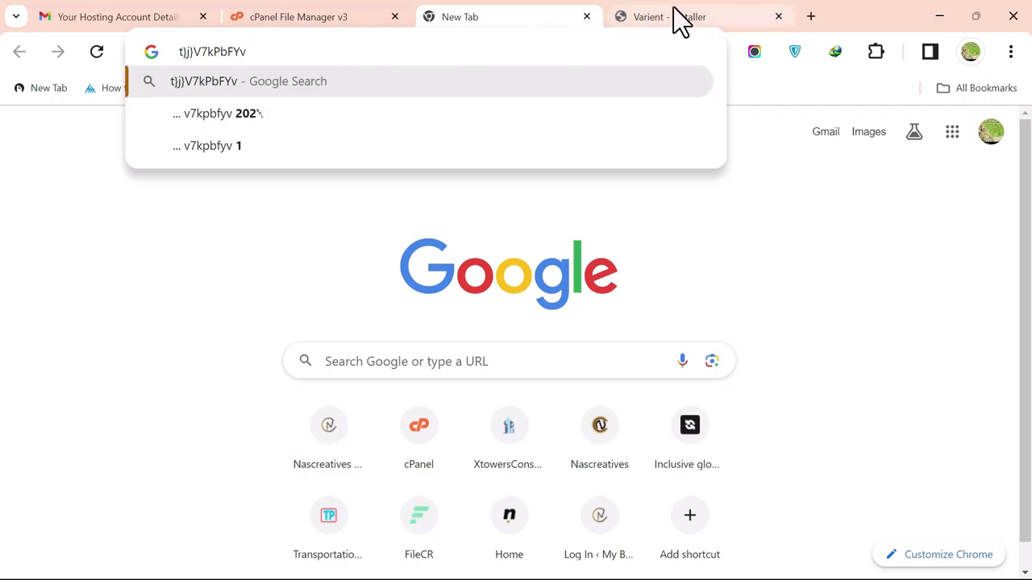
{"action": "left_click", "coordinate": [679, 20]}
{"action": "left_click", "coordinate": [331, 311]}
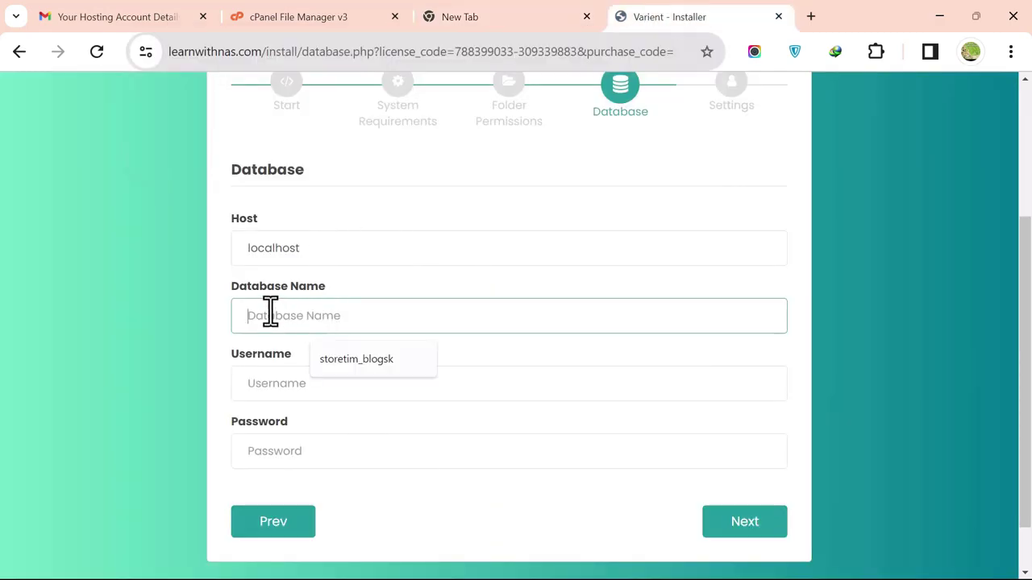
{"action": "key", "text": "ctrl+v"}
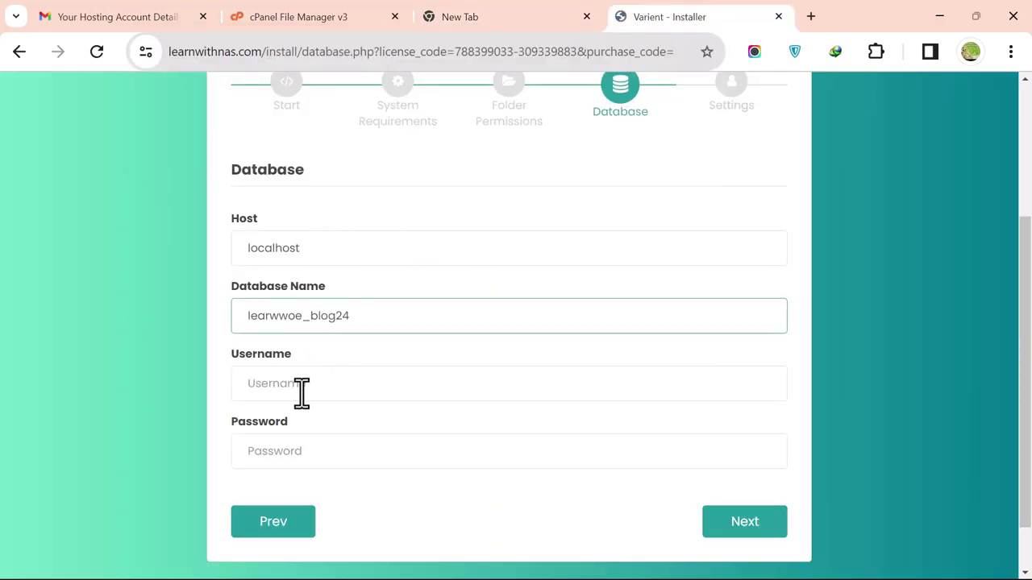
{"action": "left_click", "coordinate": [295, 392]}
{"action": "key", "text": "ctrl+v"}
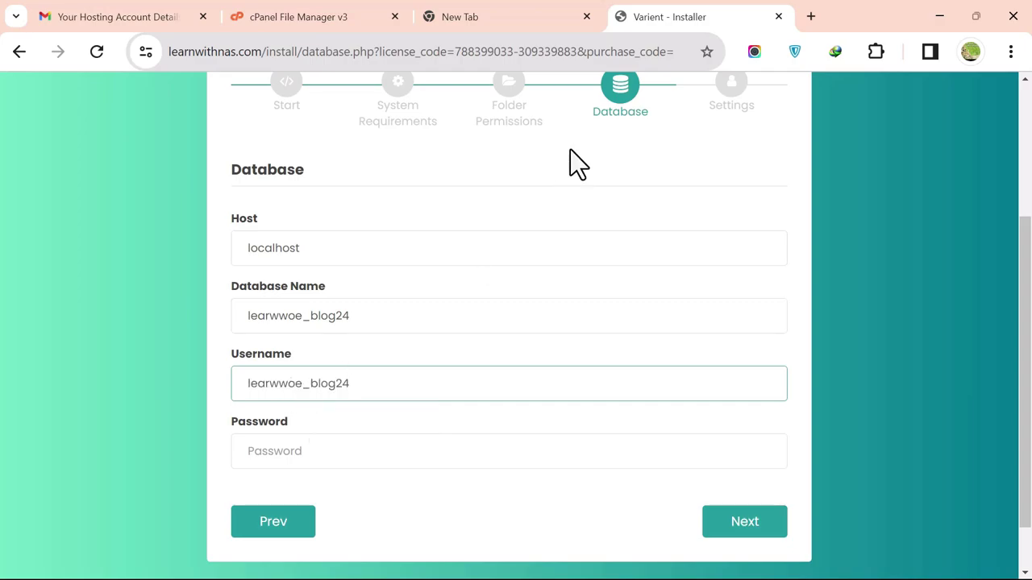
Step: Paste the noted database password into the Password field and submit the database details
{"action": "left_click", "coordinate": [515, 17]}
{"action": "left_click_drag", "start_coordinate": [234, 51], "coordinate": [164, 63]}
{"action": "left_click", "coordinate": [312, 446]}
{"action": "key", "text": "ctrl+v"}
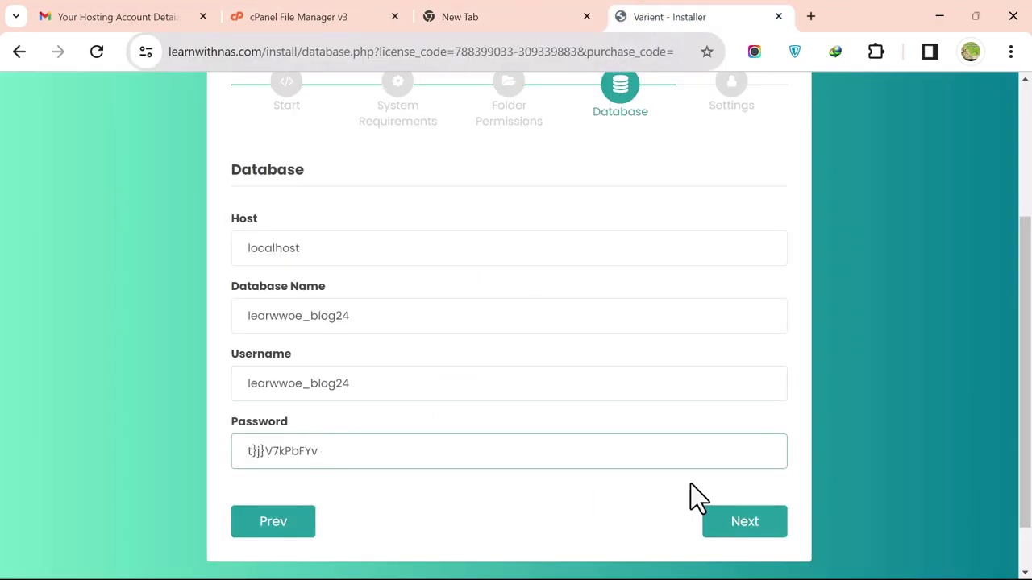
{"action": "left_click", "coordinate": [743, 524]}
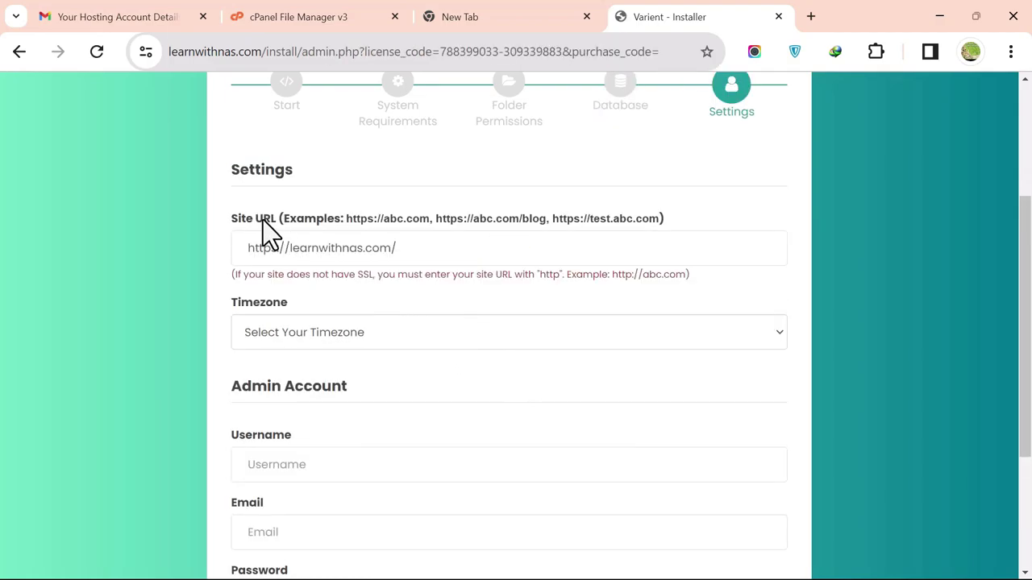
Step: Set the installer's timezone to Africa/Lagos
{"action": "scroll", "coordinate": [346, 252], "scroll_direction": "down", "scroll_amount": 2}
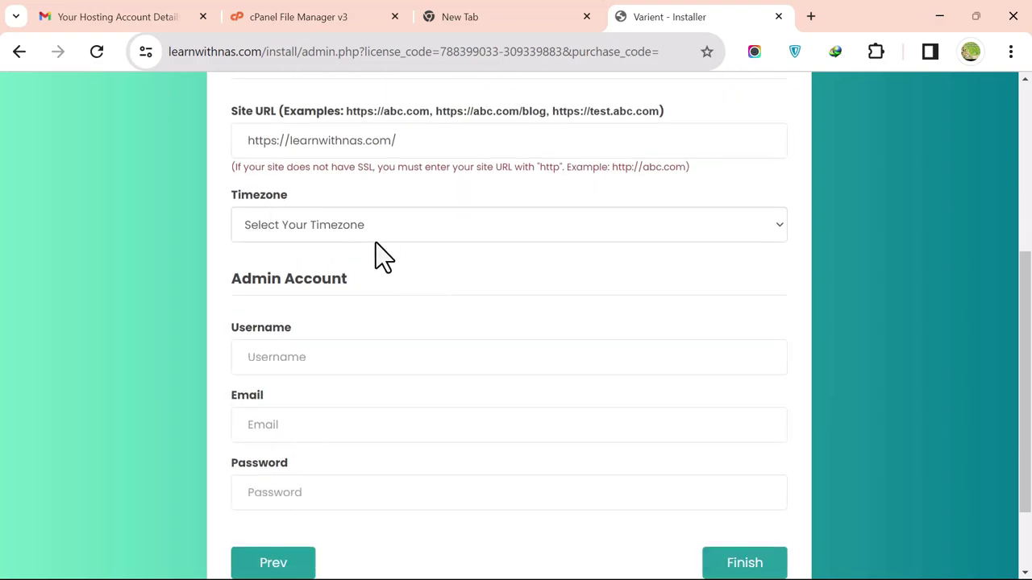
{"action": "scroll", "coordinate": [379, 250], "scroll_direction": "down", "scroll_amount": 2}
{"action": "left_click", "coordinate": [396, 128]}
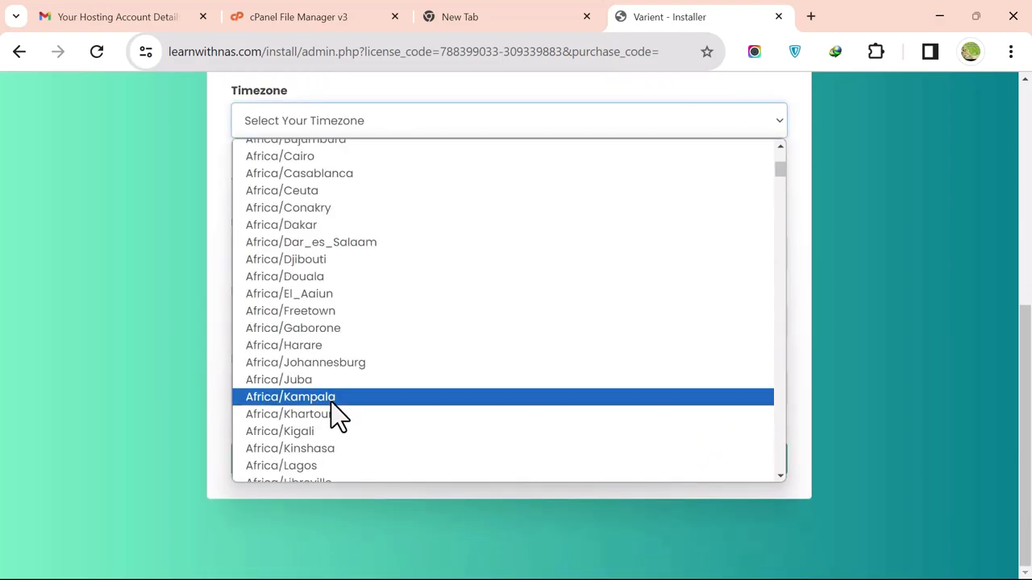
{"action": "scroll", "coordinate": [337, 419], "scroll_direction": "down", "scroll_amount": 3}
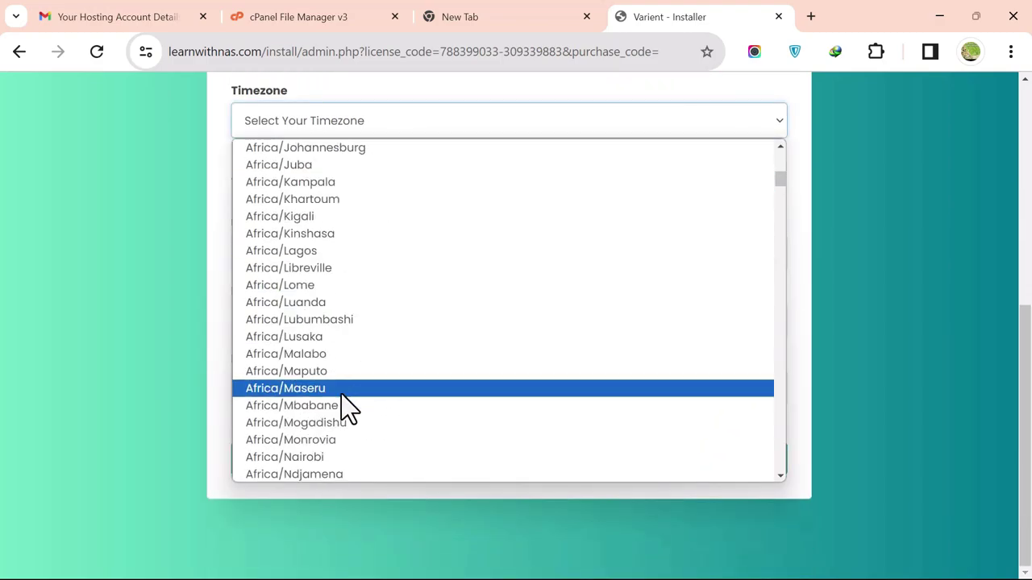
{"action": "left_click", "coordinate": [316, 253]}
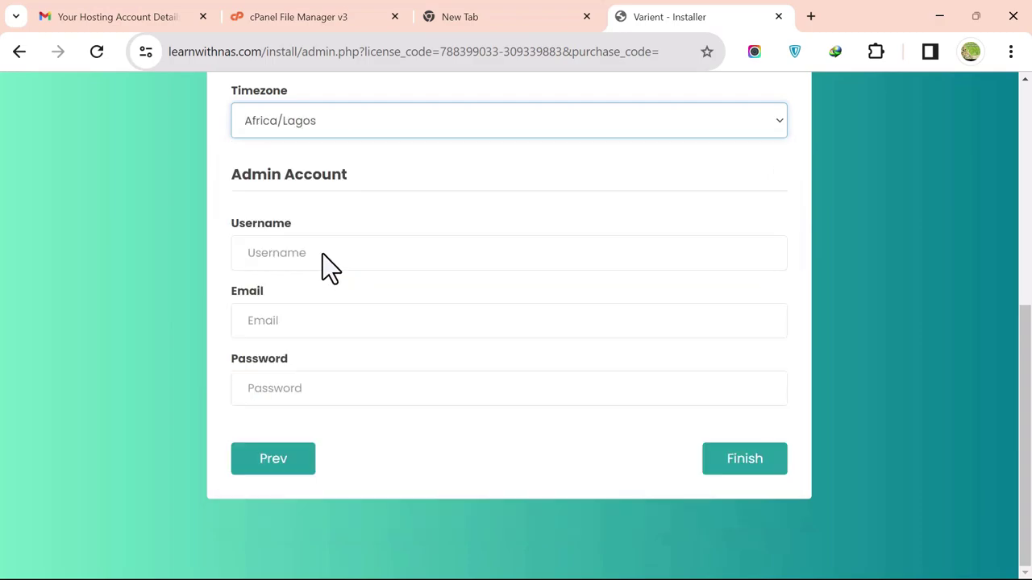
Step: Fill in the admin username, e-mail and password, then finish the installation
{"action": "left_click", "coordinate": [351, 258]}
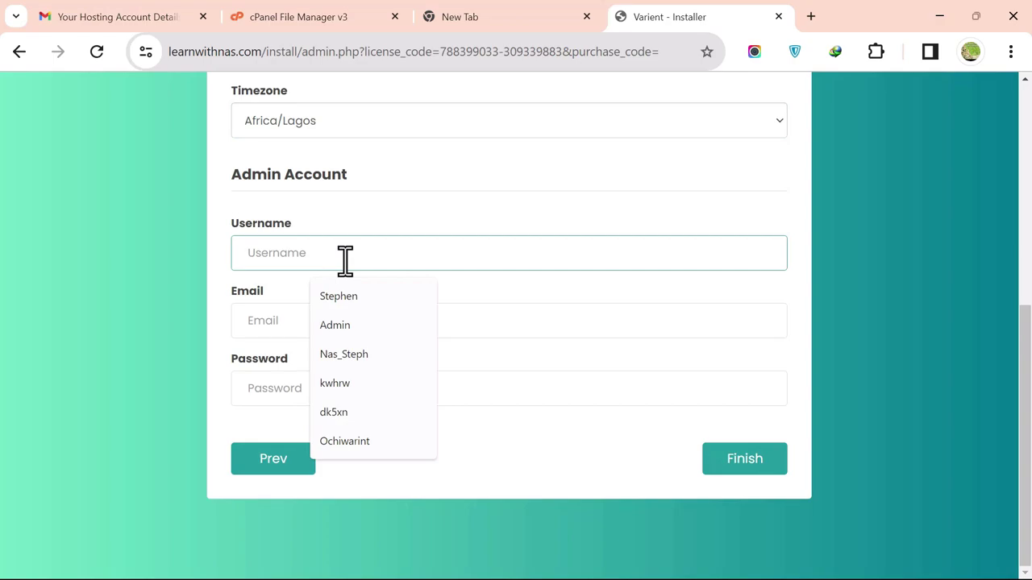
{"action": "left_click", "coordinate": [354, 292]}
{"action": "left_click", "coordinate": [312, 326]}
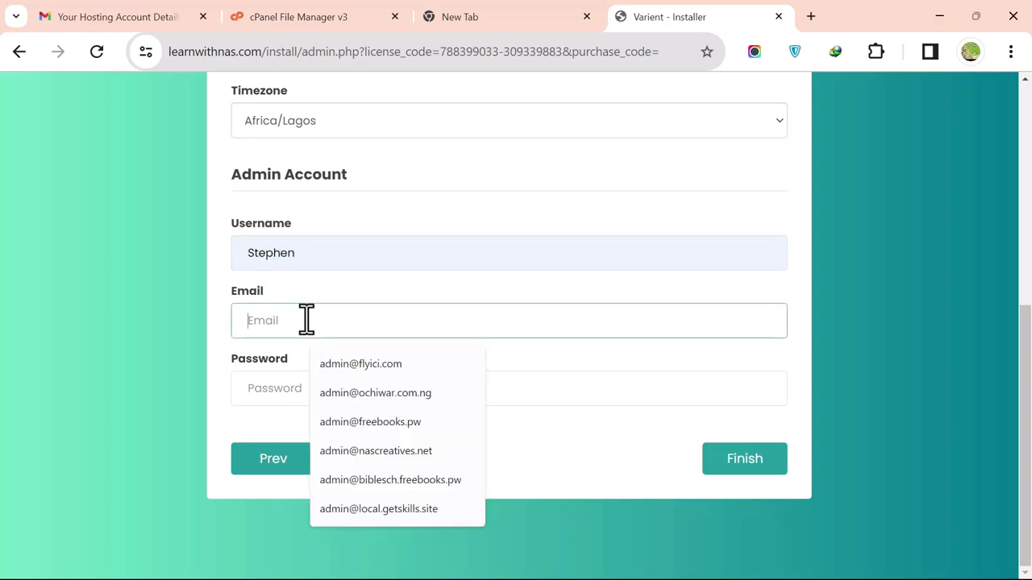
{"action": "type", "text": "nas"}
{"action": "left_click", "coordinate": [379, 364]}
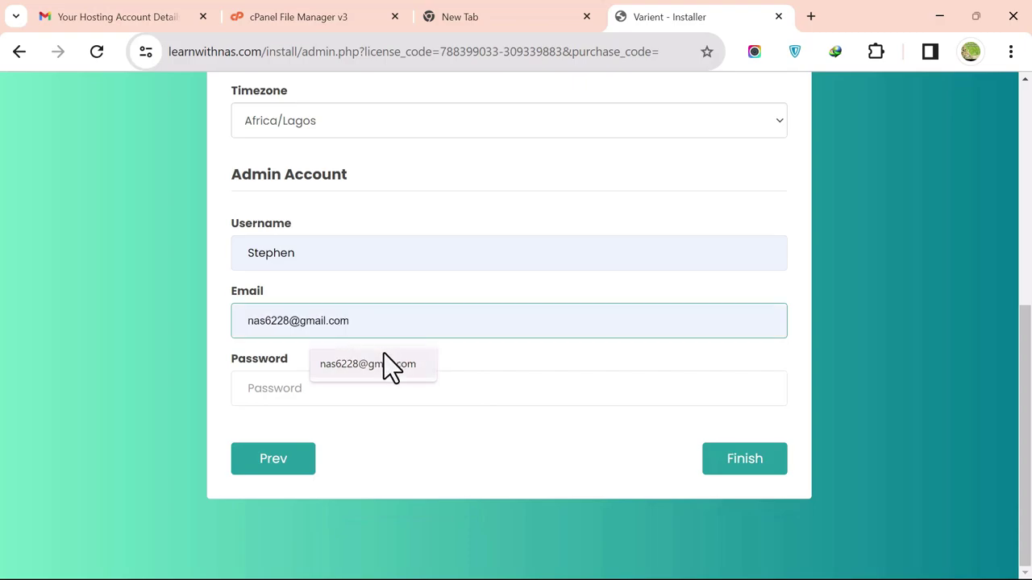
{"action": "left_click", "coordinate": [319, 395]}
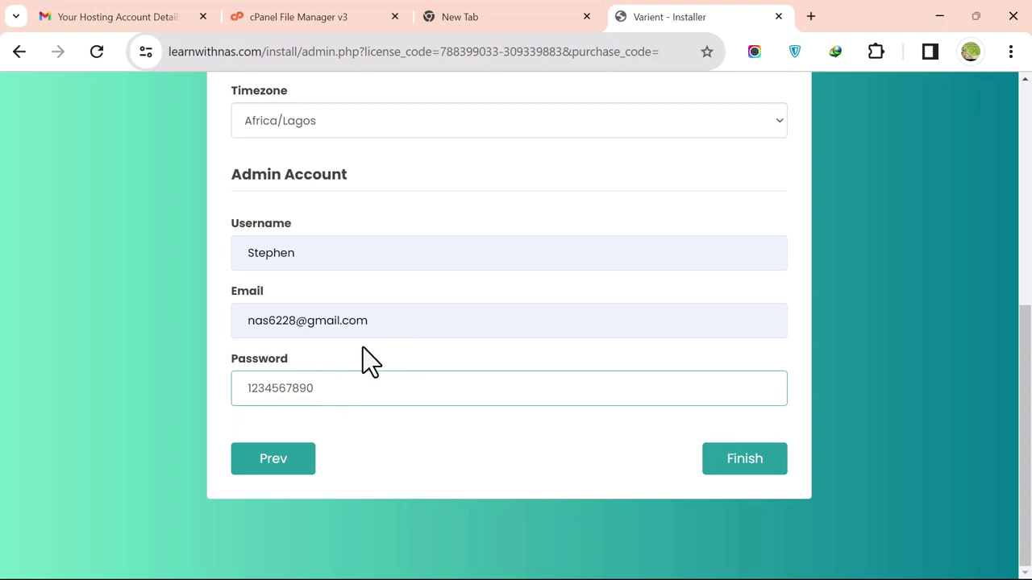
{"action": "left_click", "coordinate": [742, 458]}
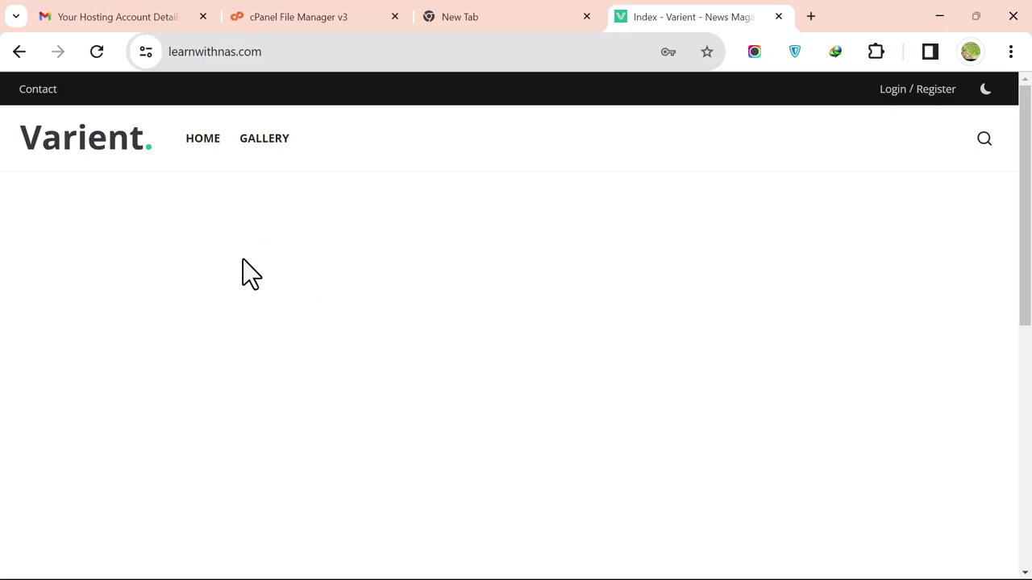
Step: Log in with the admin e-mail and password and save the password in the browser
{"action": "scroll", "coordinate": [322, 274], "scroll_direction": "down", "scroll_amount": 10}
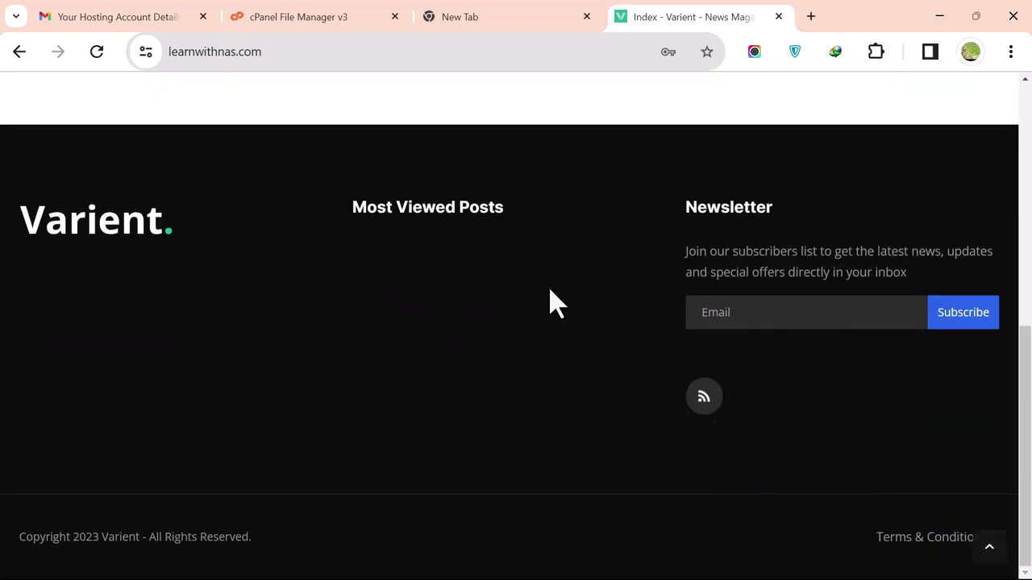
{"action": "scroll", "coordinate": [483, 377], "scroll_direction": "up", "scroll_amount": 10}
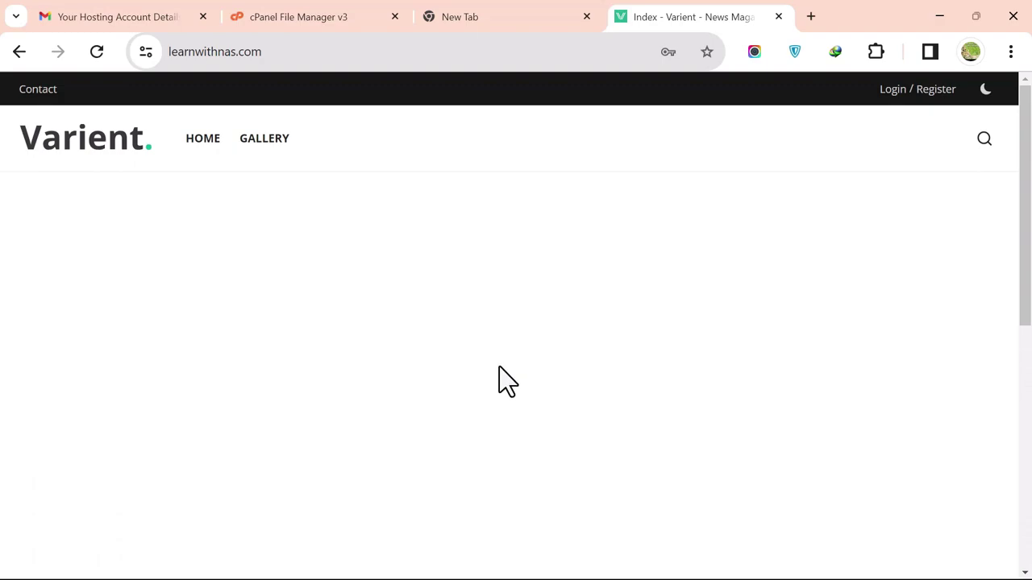
{"action": "left_click", "coordinate": [885, 95]}
{"action": "left_click", "coordinate": [505, 287]}
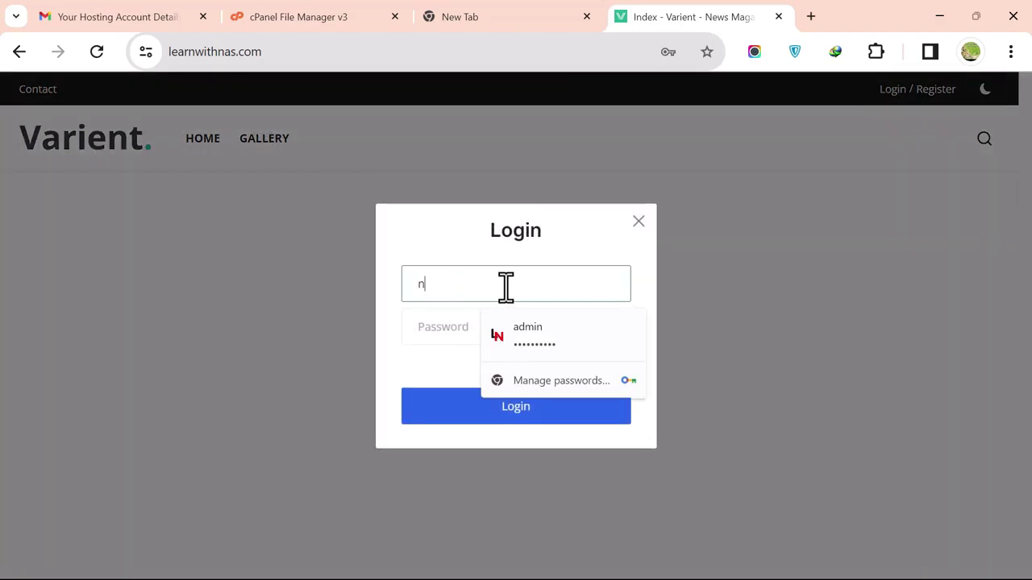
{"action": "type", "text": "nas"}
{"action": "left_click", "coordinate": [529, 328]}
{"action": "left_click", "coordinate": [467, 336]}
{"action": "type", "text": "••"}
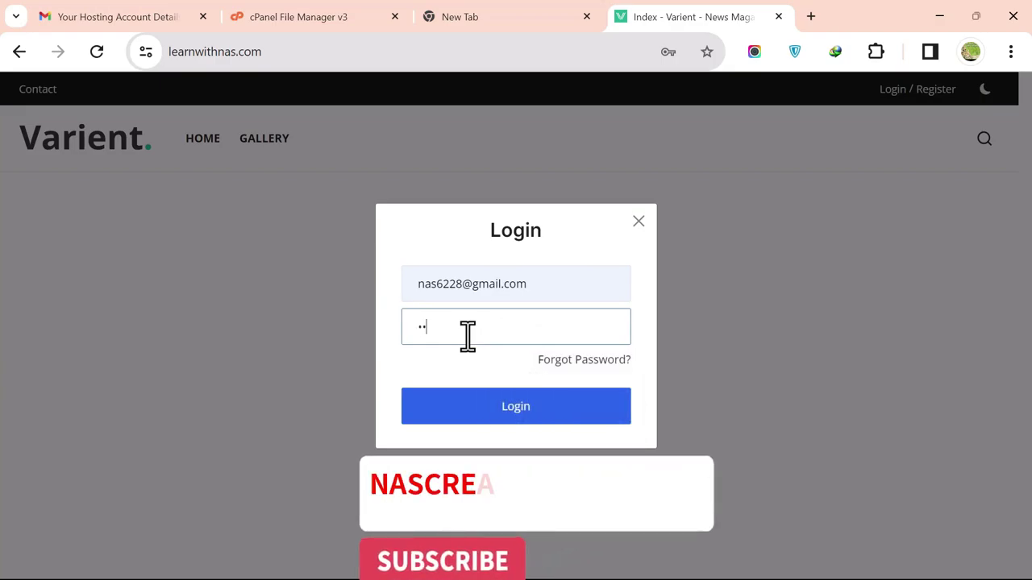
{"action": "type", "text": "••••••••"}
{"action": "left_click", "coordinate": [488, 418]}
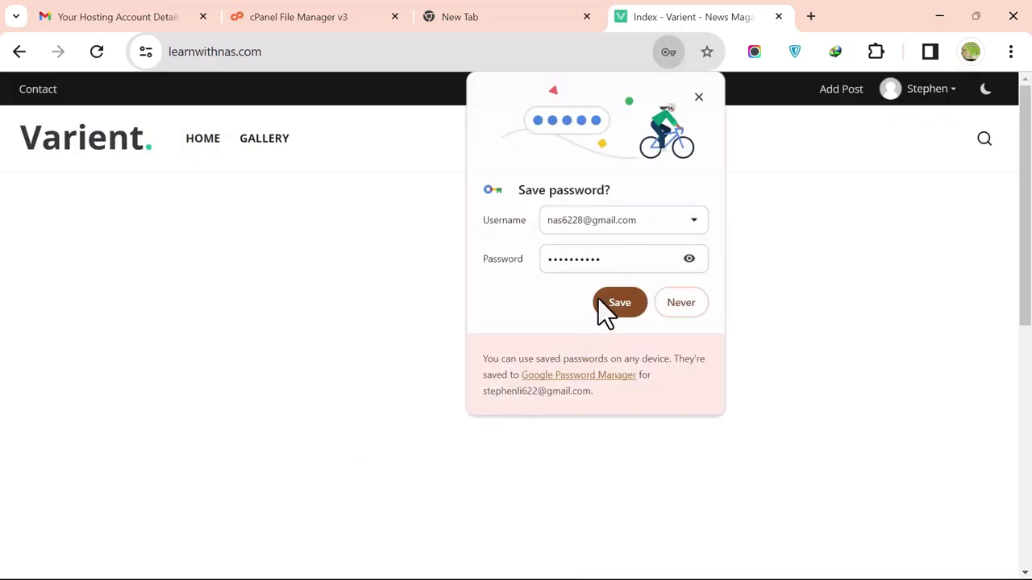
{"action": "left_click", "coordinate": [614, 304]}
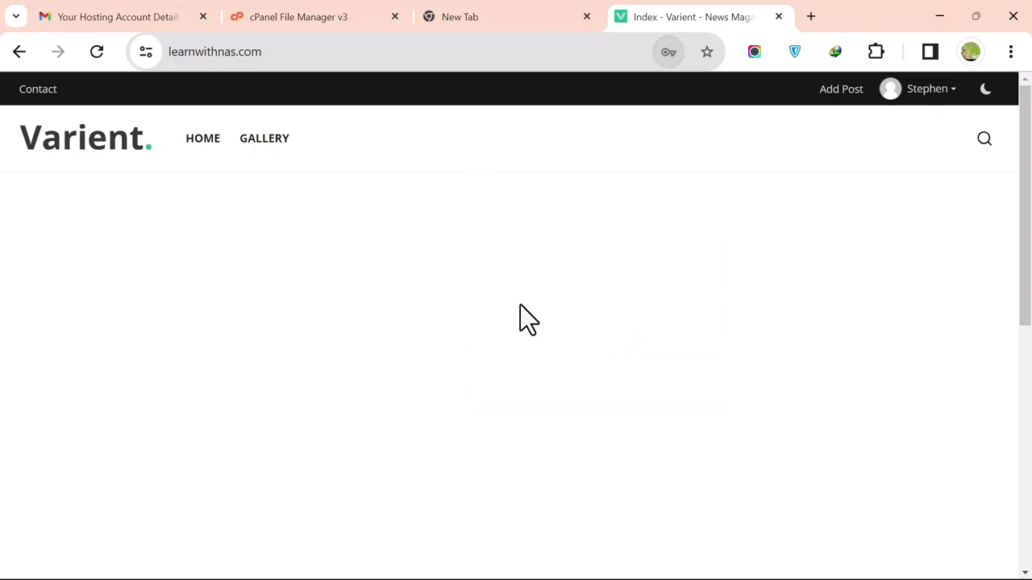
Step: Choose Admin Panel from the account menu
{"action": "scroll", "coordinate": [369, 310], "scroll_direction": "down", "scroll_amount": 5}
{"action": "scroll", "coordinate": [419, 306], "scroll_direction": "up", "scroll_amount": 5}
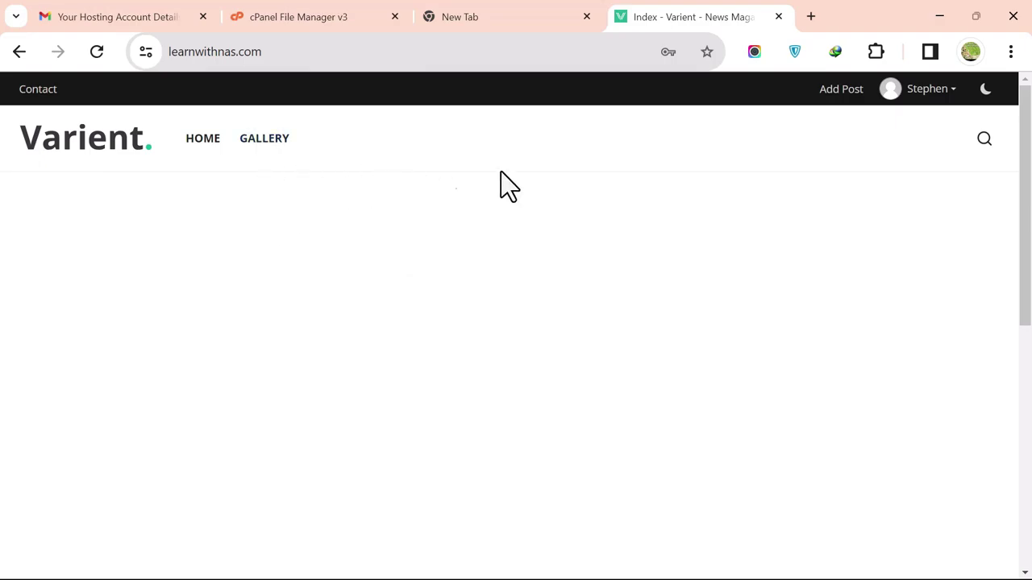
{"action": "left_click", "coordinate": [951, 103]}
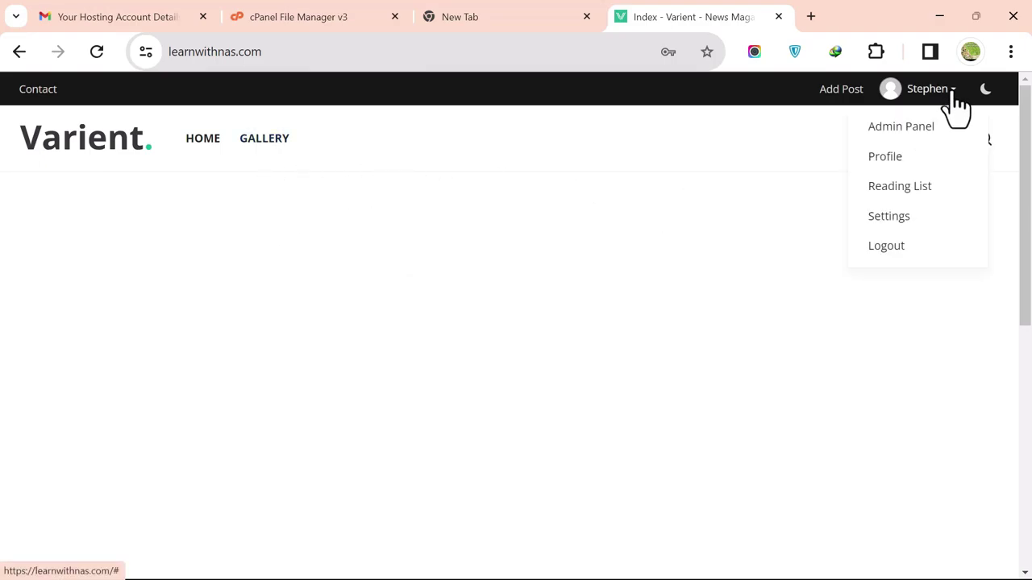
{"action": "left_click", "coordinate": [900, 129]}
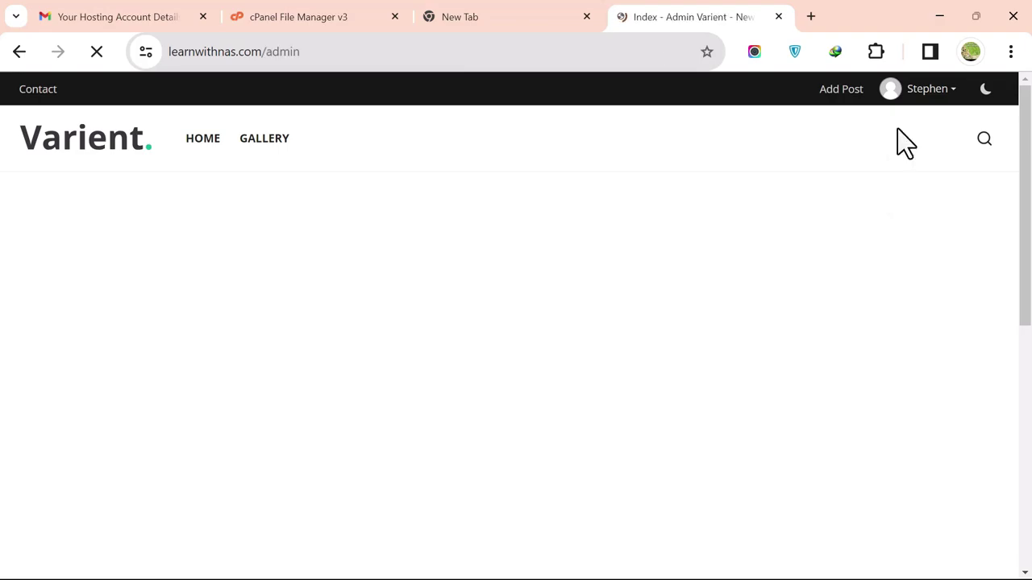
Step: In General Settings, set the Application Name to Nasblog
{"action": "scroll", "coordinate": [138, 299], "scroll_direction": "down", "scroll_amount": 6}
{"action": "scroll", "coordinate": [137, 299], "scroll_direction": "up", "scroll_amount": 6}
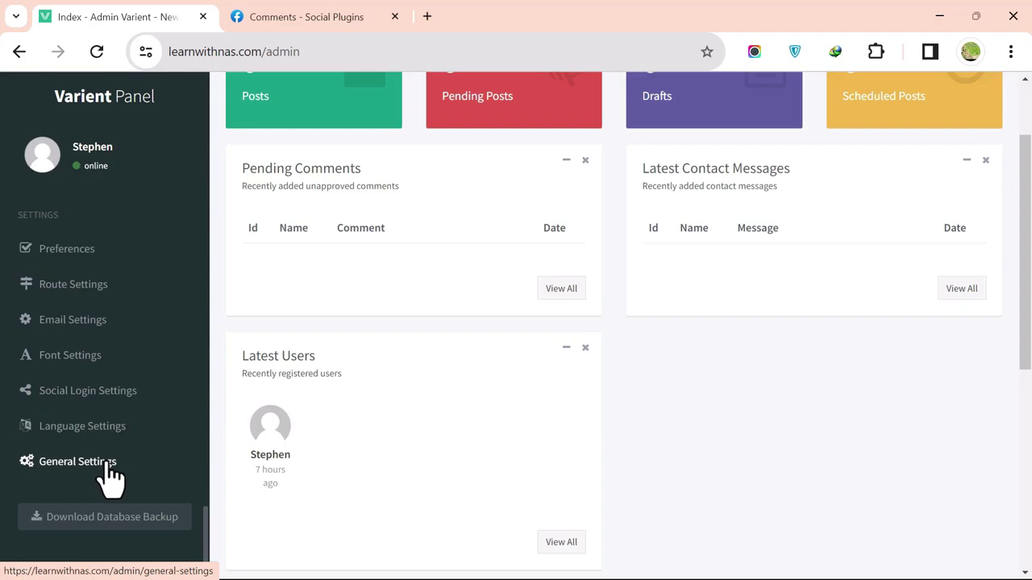
{"action": "left_click", "coordinate": [105, 466]}
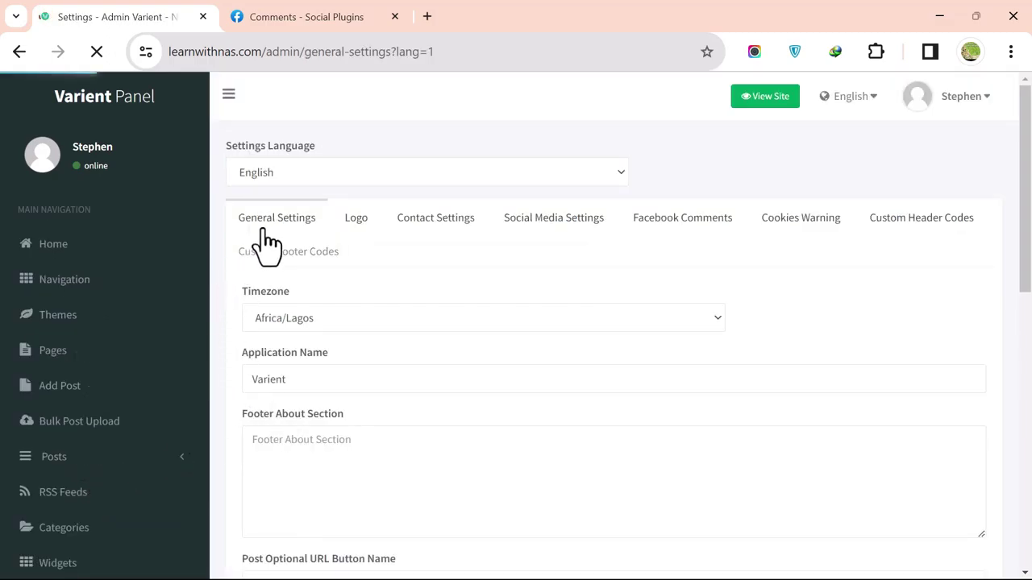
{"action": "scroll", "coordinate": [286, 379], "scroll_direction": "down", "scroll_amount": 1}
{"action": "left_click_drag", "start_coordinate": [304, 274], "coordinate": [251, 271]}
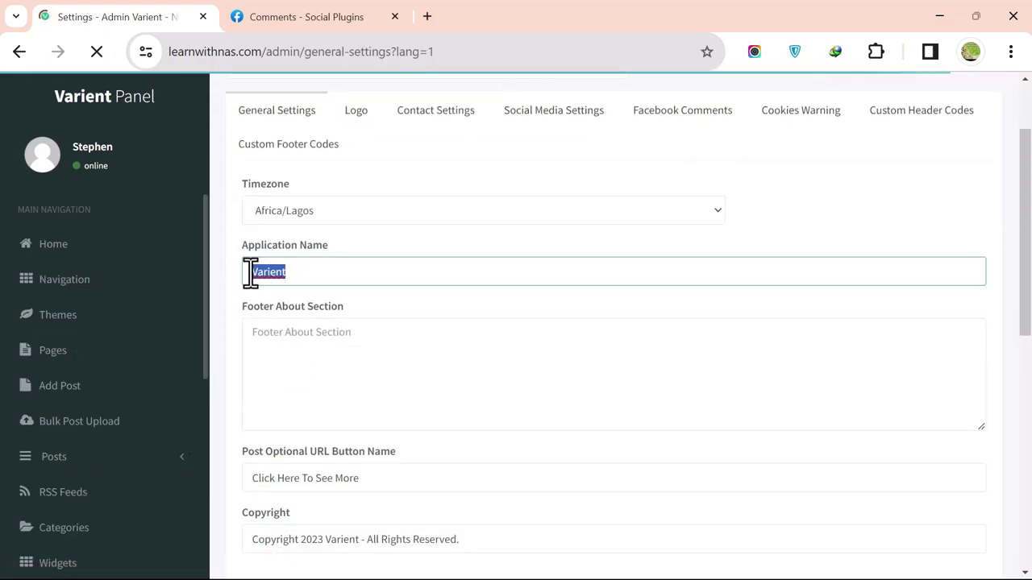
{"action": "type", "text": "Nasblog"}
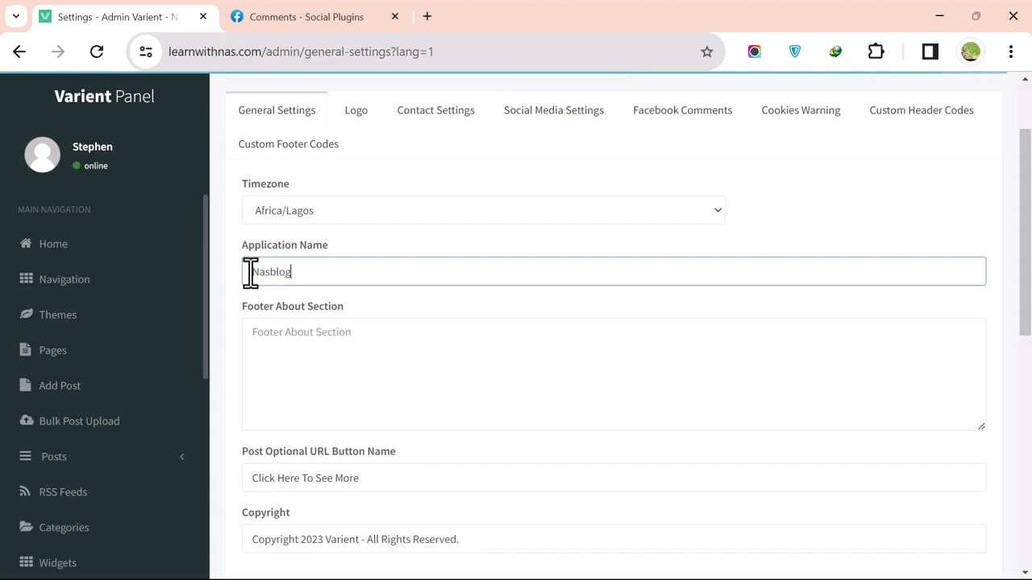
Step: Change the copyright line to 'Copyright 2024 Nasblog - All Rights Reserved.'
{"action": "left_click", "coordinate": [373, 338]}
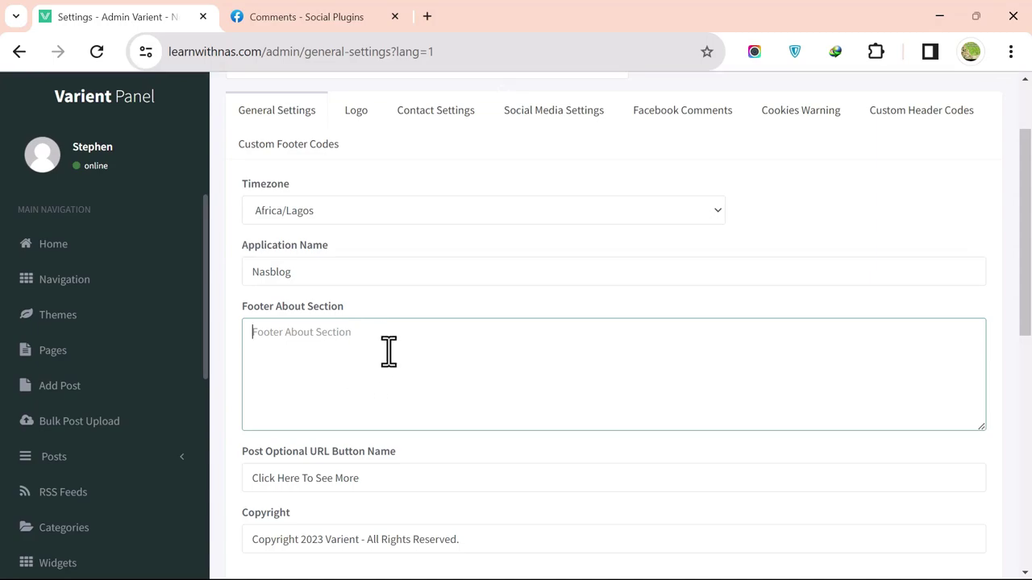
{"action": "scroll", "coordinate": [349, 373], "scroll_direction": "down", "scroll_amount": 3}
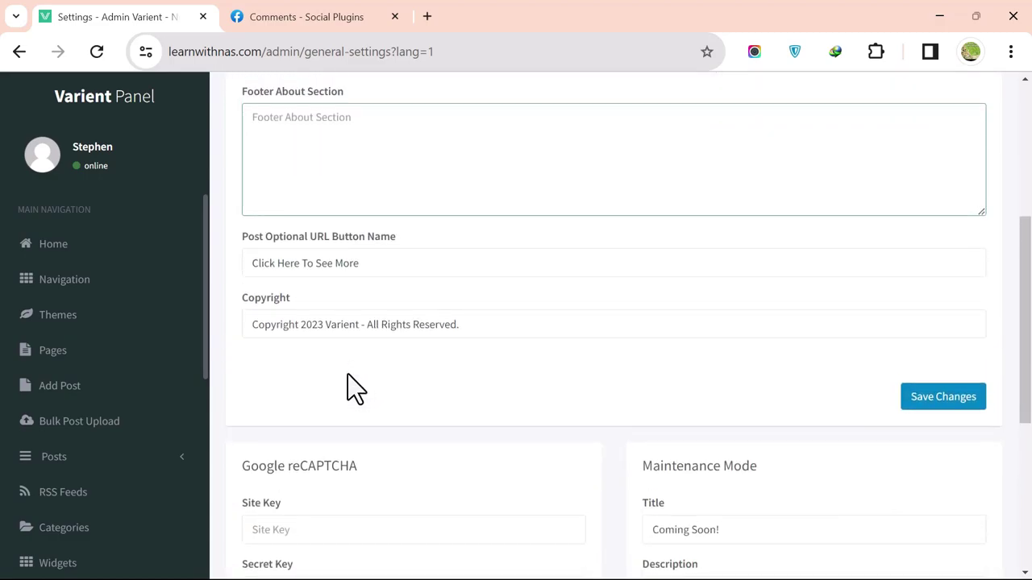
{"action": "left_click", "coordinate": [322, 325]}
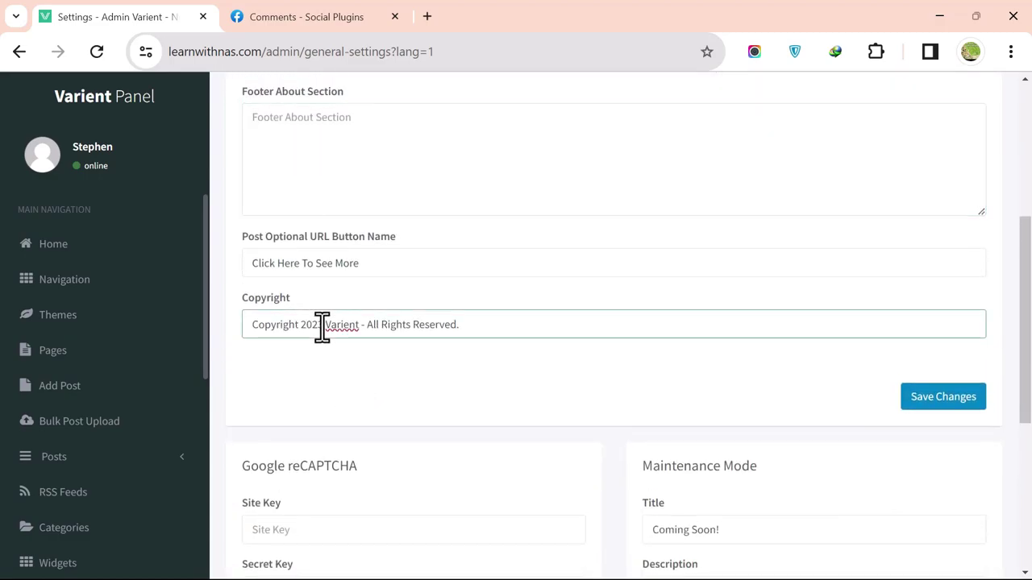
{"action": "key", "text": "BackSpace"}
{"action": "type", "text": "4"}
{"action": "key", "text": "BackSpace"}
{"action": "key", "text": "BackSpace"}
{"action": "key", "text": "BackSpace"}
{"action": "key", "text": "BackSpace"}
{"action": "key", "text": "BackSpace"}
{"action": "key", "text": "BackSpace"}
{"action": "key", "text": "BackSpace"}
{"action": "key", "text": "Delete"}
{"action": "type", "text": "Nasb"}
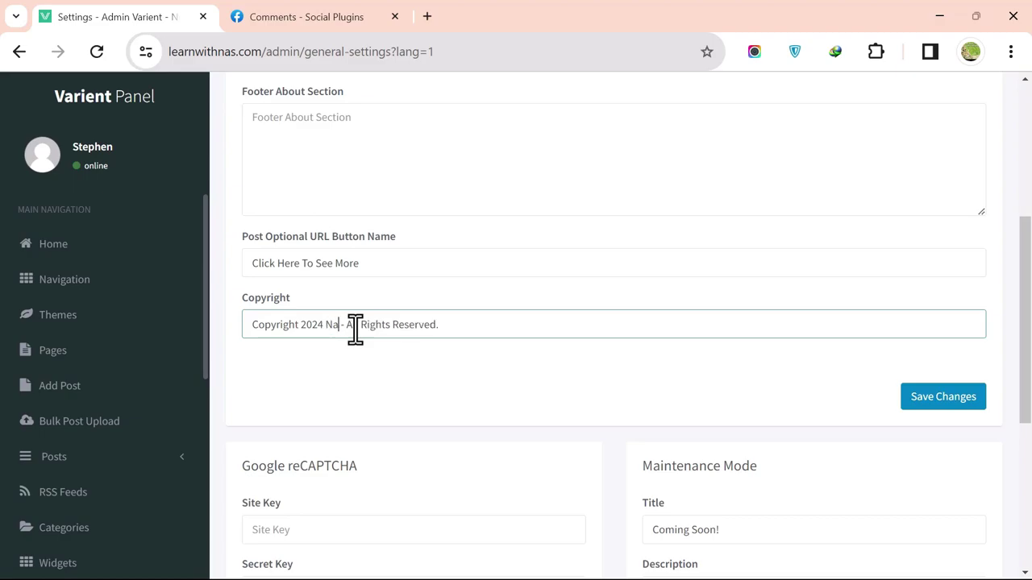
{"action": "type", "text": "ing"}
{"action": "scroll", "coordinate": [360, 342], "scroll_direction": "up", "scroll_amount": 5}
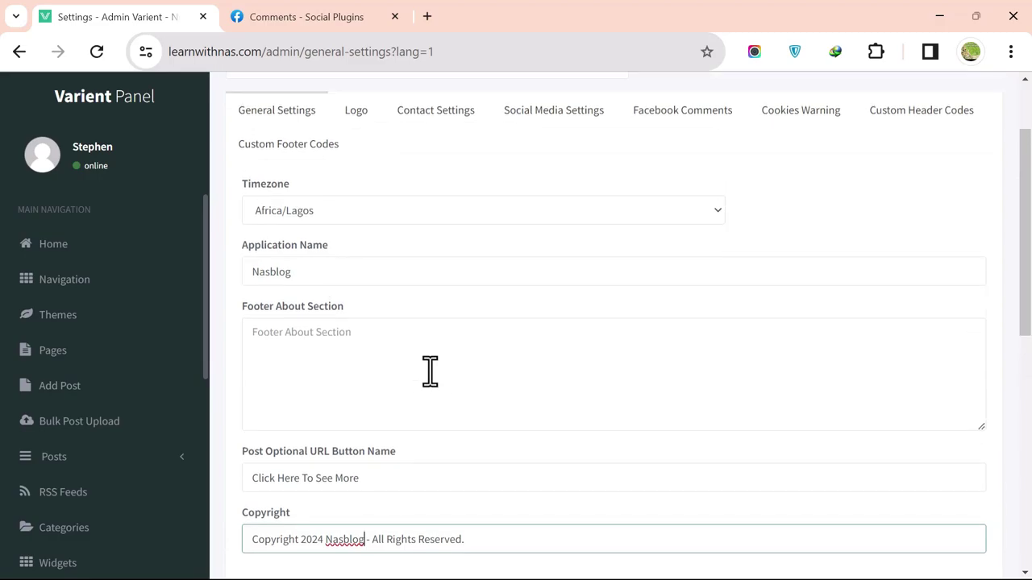
Step: Set nasblog.png as both the main Logo and the Logo Email
{"action": "left_click", "coordinate": [355, 219]}
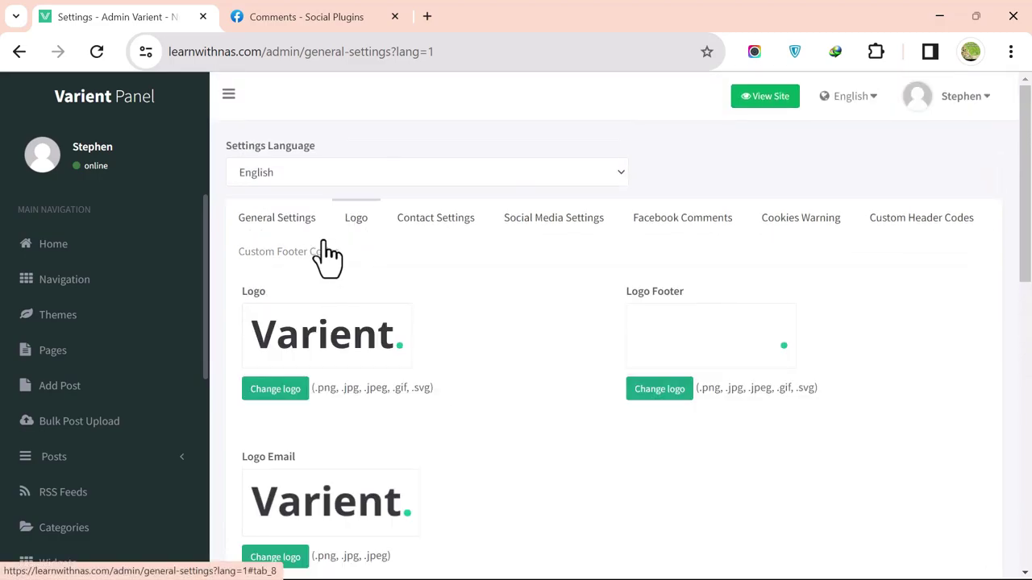
{"action": "scroll", "coordinate": [438, 349], "scroll_direction": "down", "scroll_amount": 2}
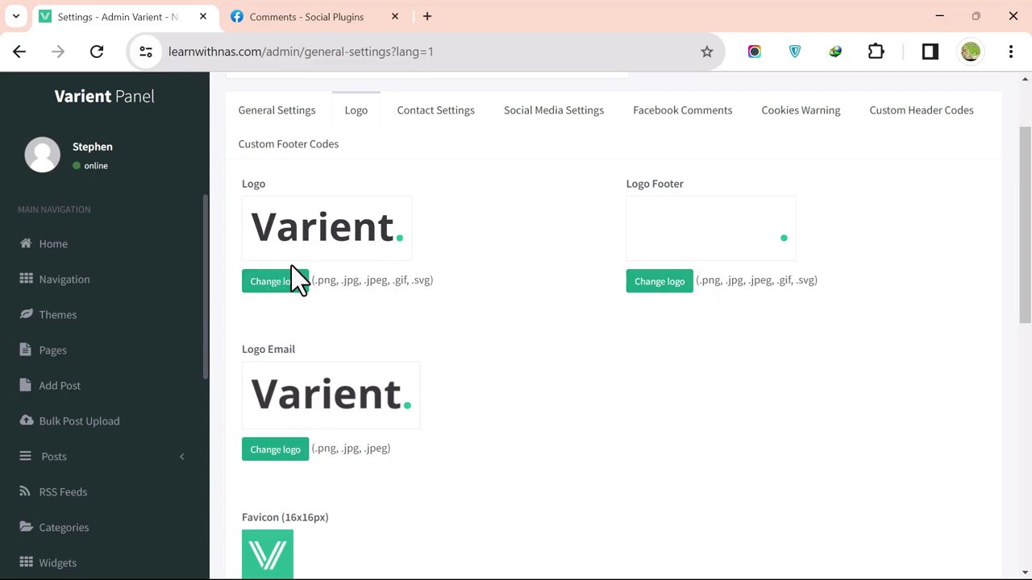
{"action": "scroll", "coordinate": [370, 335], "scroll_direction": "down", "scroll_amount": 2}
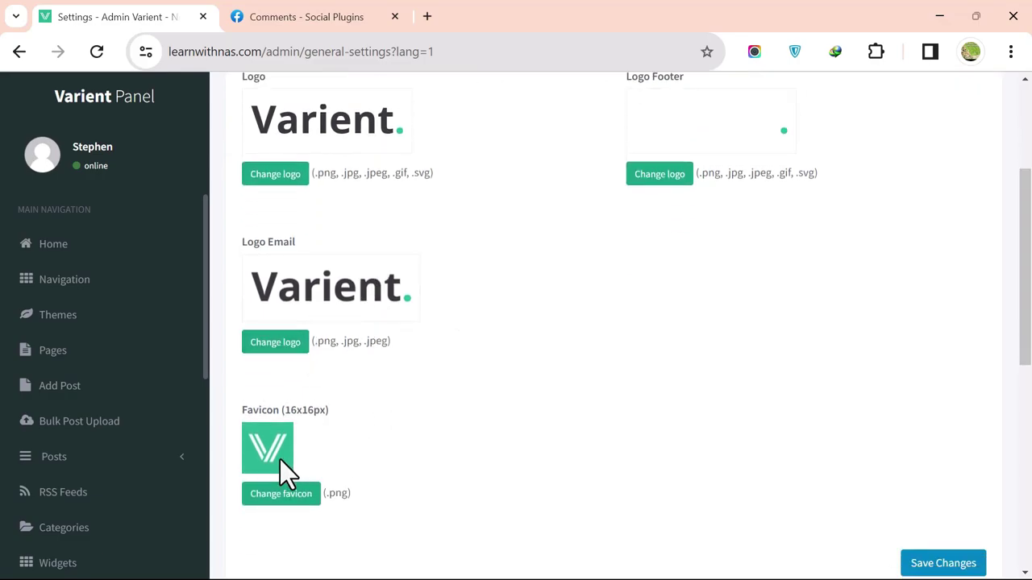
{"action": "scroll", "coordinate": [585, 297], "scroll_direction": "up", "scroll_amount": 2}
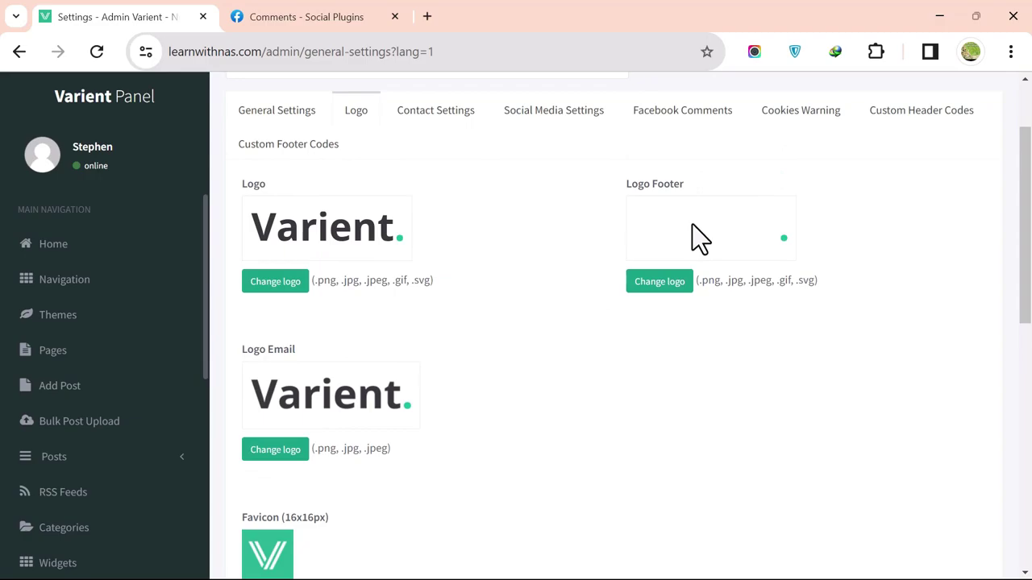
{"action": "left_click", "coordinate": [279, 288]}
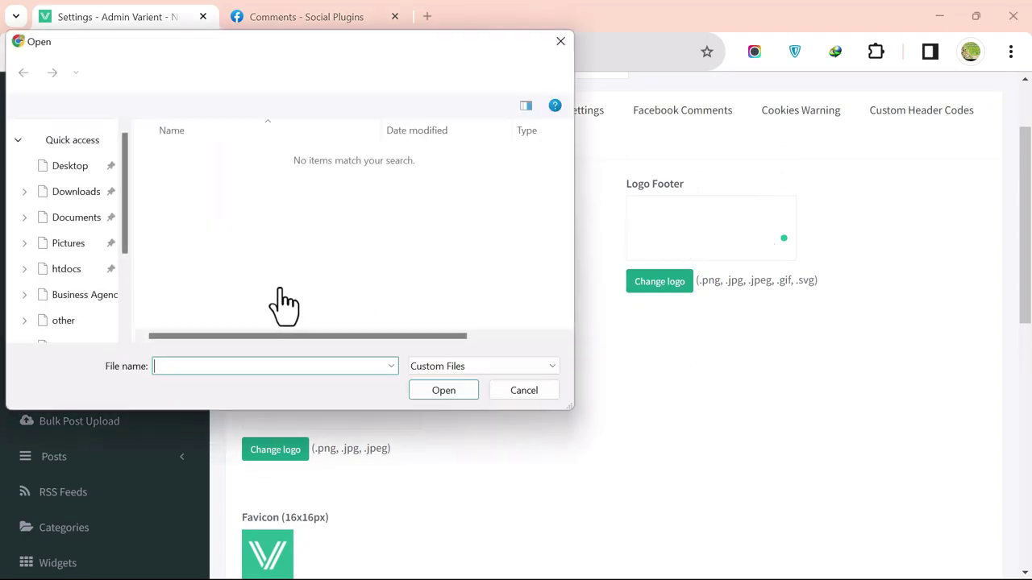
{"action": "left_click", "coordinate": [290, 306]}
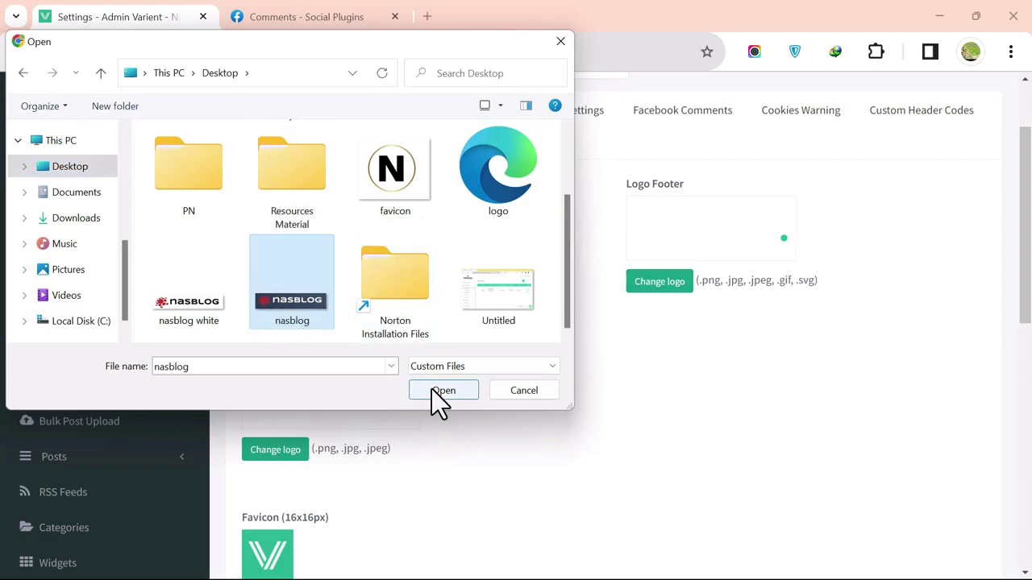
{"action": "left_click", "coordinate": [439, 390]}
{"action": "scroll", "coordinate": [406, 347], "scroll_direction": "down", "scroll_amount": 1}
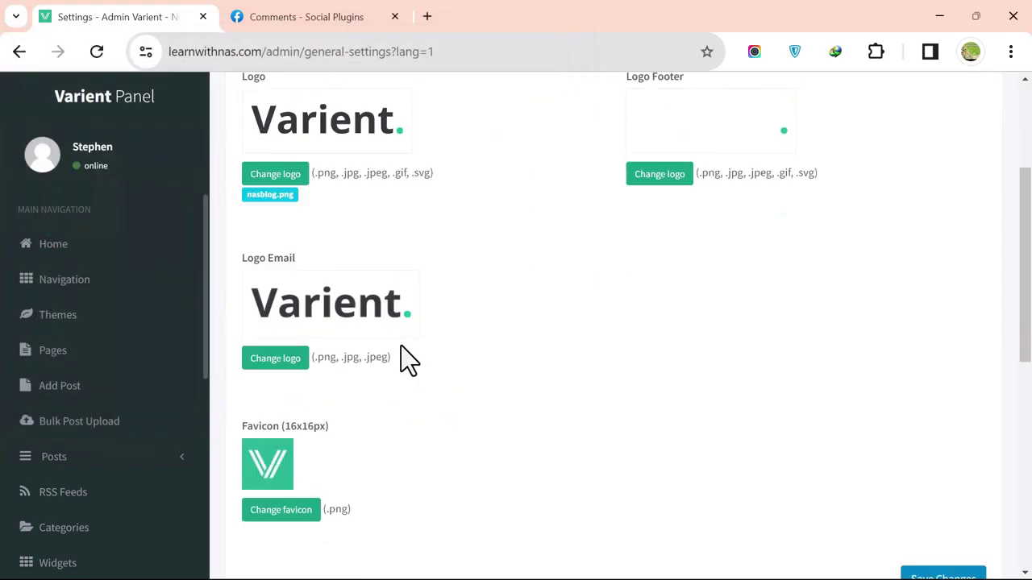
{"action": "left_click", "coordinate": [286, 357]}
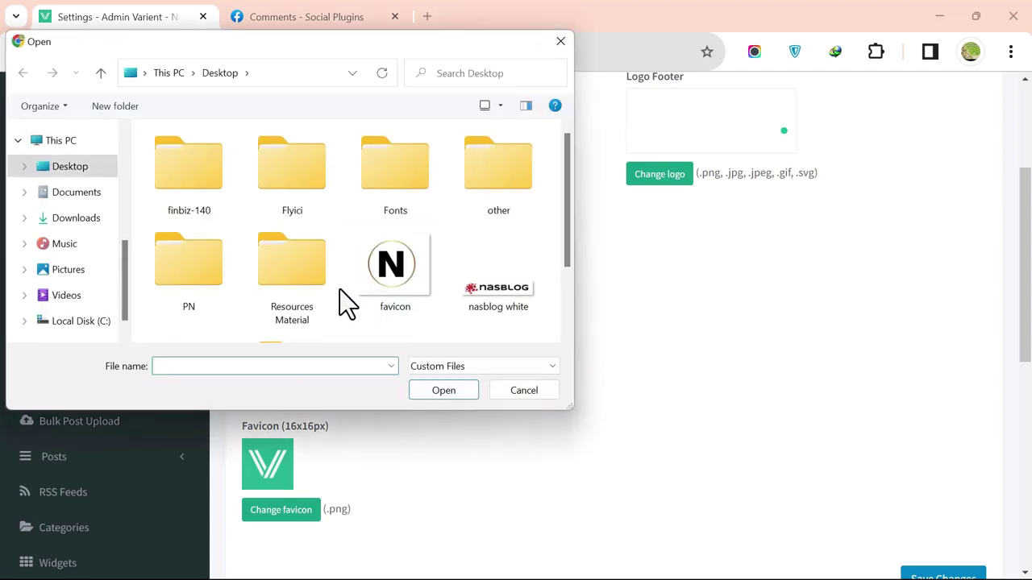
{"action": "left_click", "coordinate": [469, 288]}
{"action": "scroll", "coordinate": [493, 282], "scroll_direction": "down", "scroll_amount": 1}
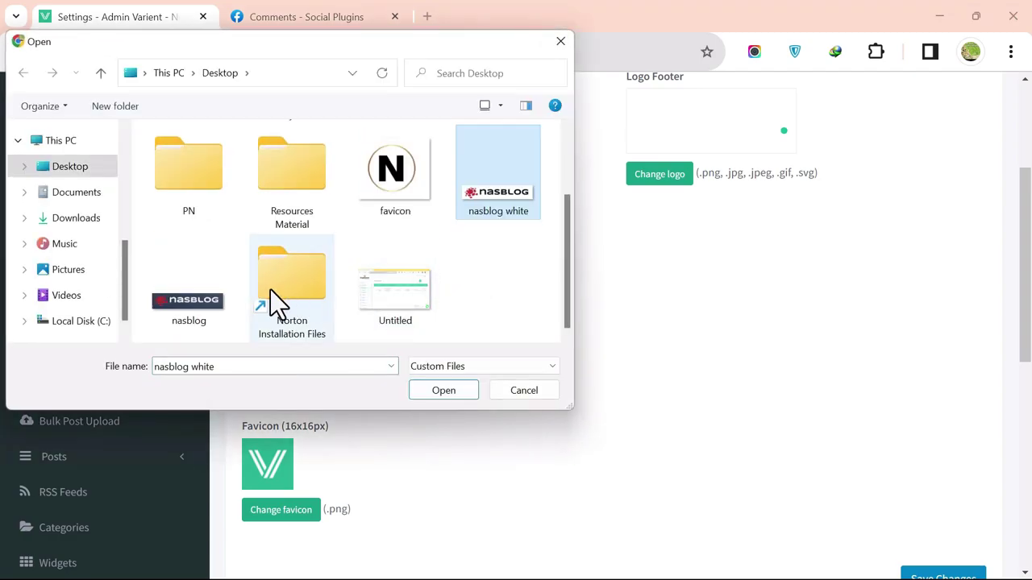
{"action": "left_click", "coordinate": [211, 306]}
{"action": "left_click", "coordinate": [450, 390]}
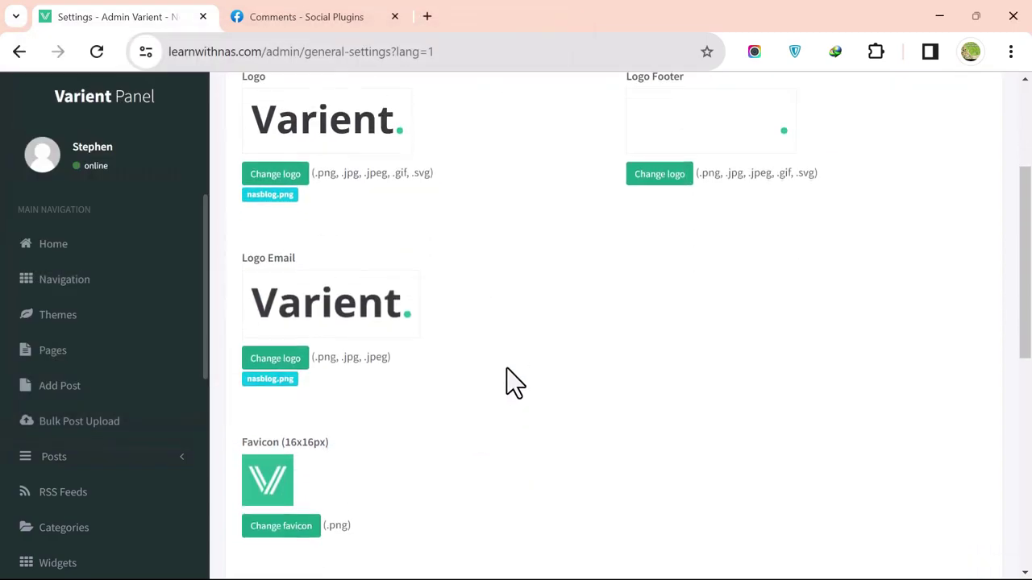
Step: Set nasblog white.png as the Logo Footer
{"action": "scroll", "coordinate": [532, 363], "scroll_direction": "up", "scroll_amount": 1}
{"action": "left_click", "coordinate": [656, 281]}
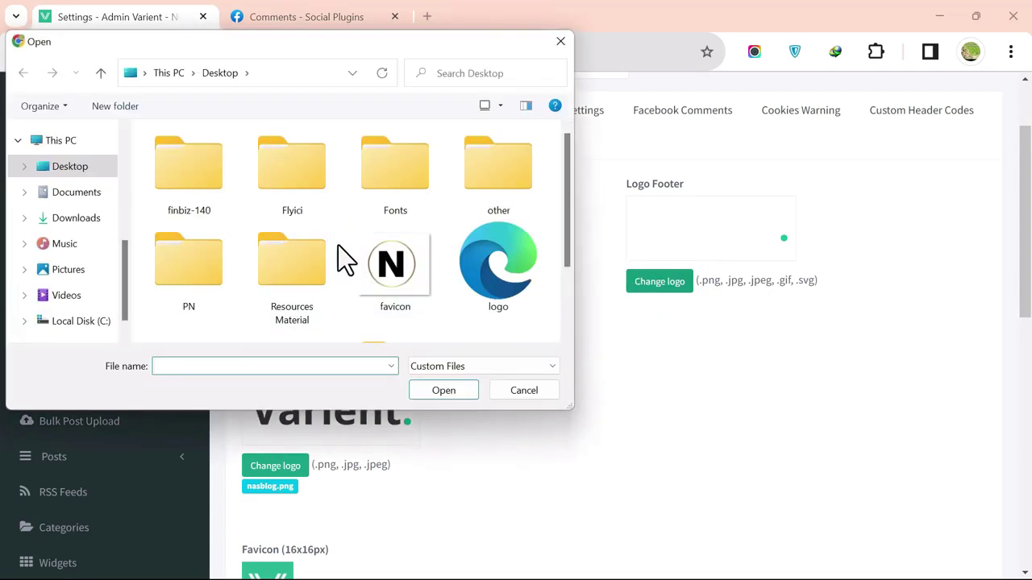
{"action": "scroll", "coordinate": [343, 258], "scroll_direction": "down", "scroll_amount": 2}
{"action": "left_click", "coordinate": [195, 302]}
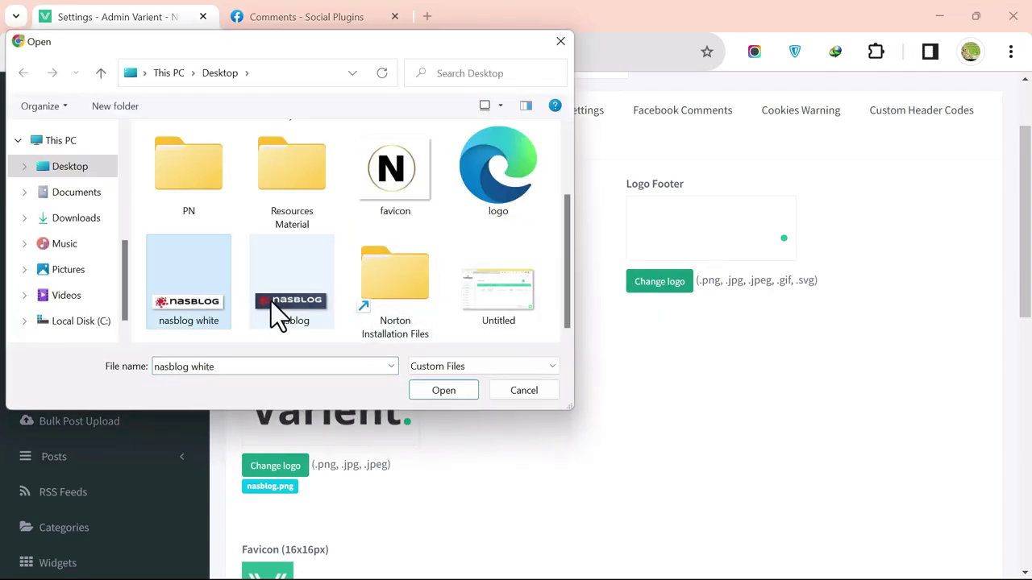
{"action": "left_click", "coordinate": [276, 302]}
{"action": "left_click", "coordinate": [199, 313]}
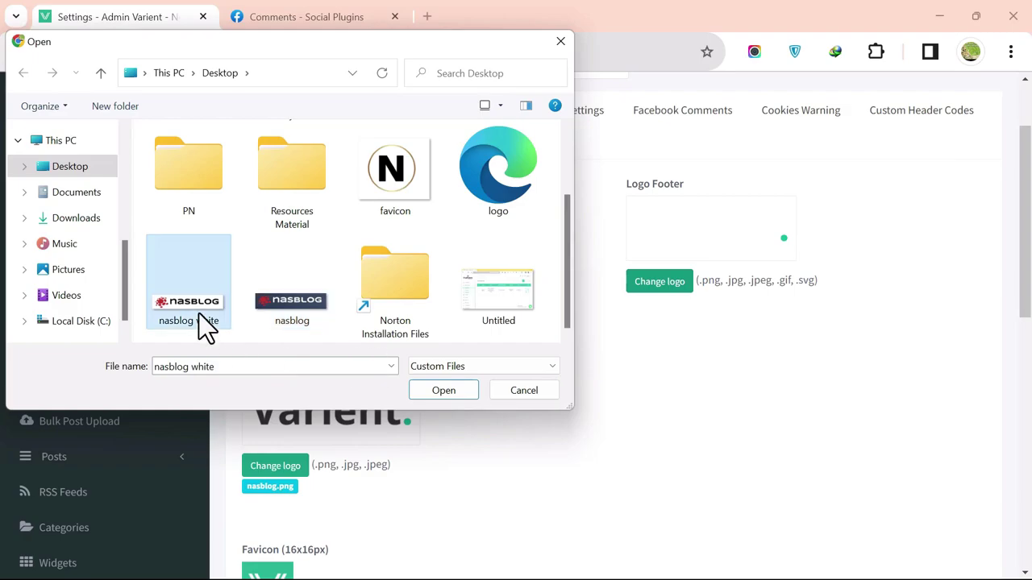
{"action": "left_click", "coordinate": [434, 393]}
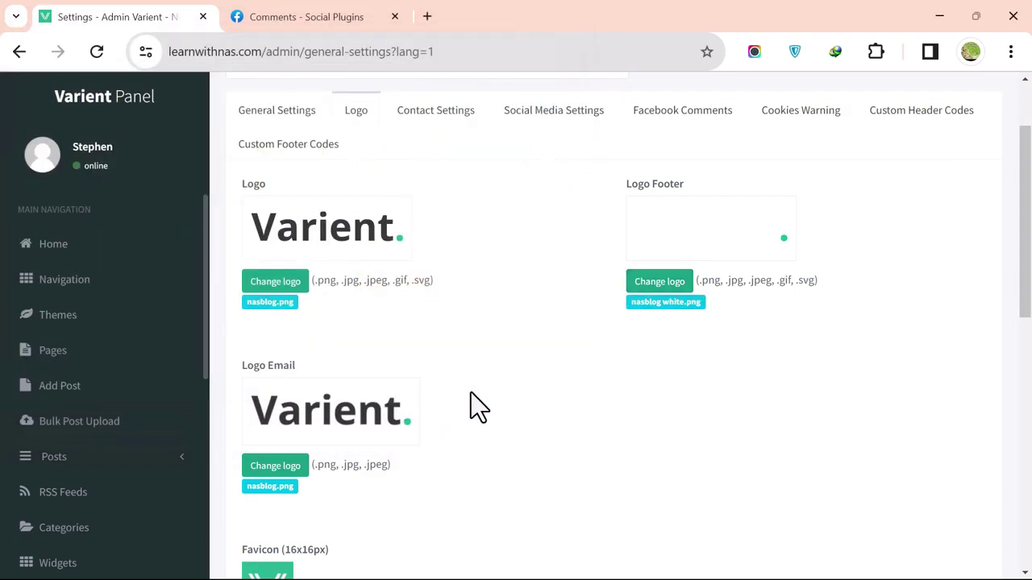
Step: Set favicon.png as the Favicon and save the logo settings
{"action": "scroll", "coordinate": [475, 407], "scroll_direction": "down", "scroll_amount": 3}
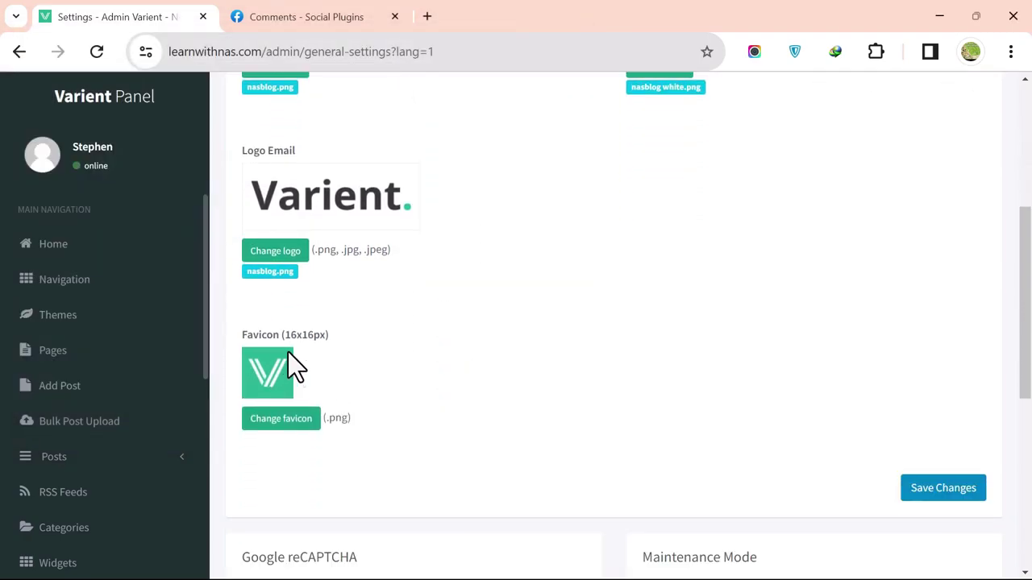
{"action": "left_click", "coordinate": [282, 418]}
{"action": "left_click", "coordinate": [399, 278]}
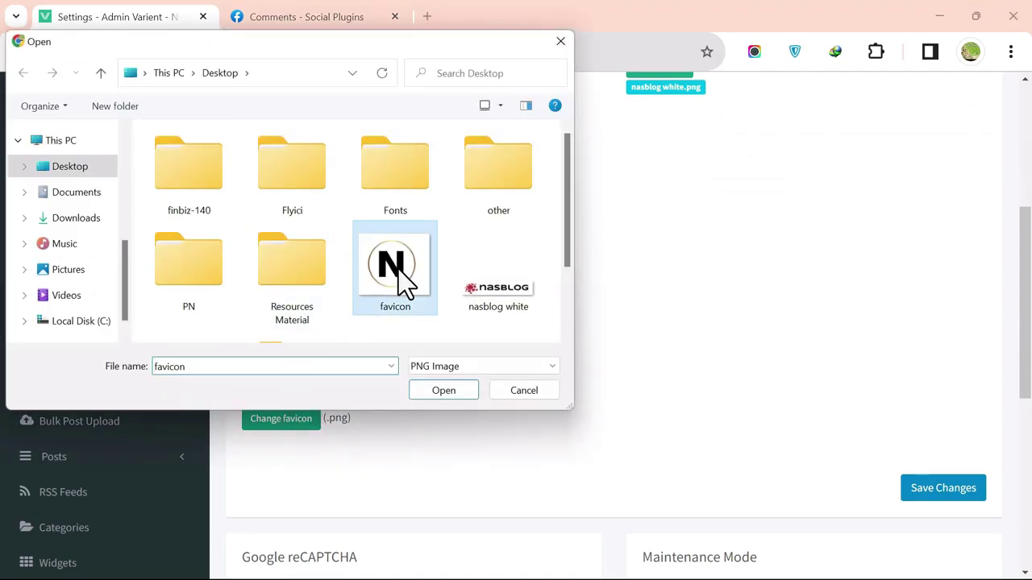
{"action": "left_click", "coordinate": [428, 392]}
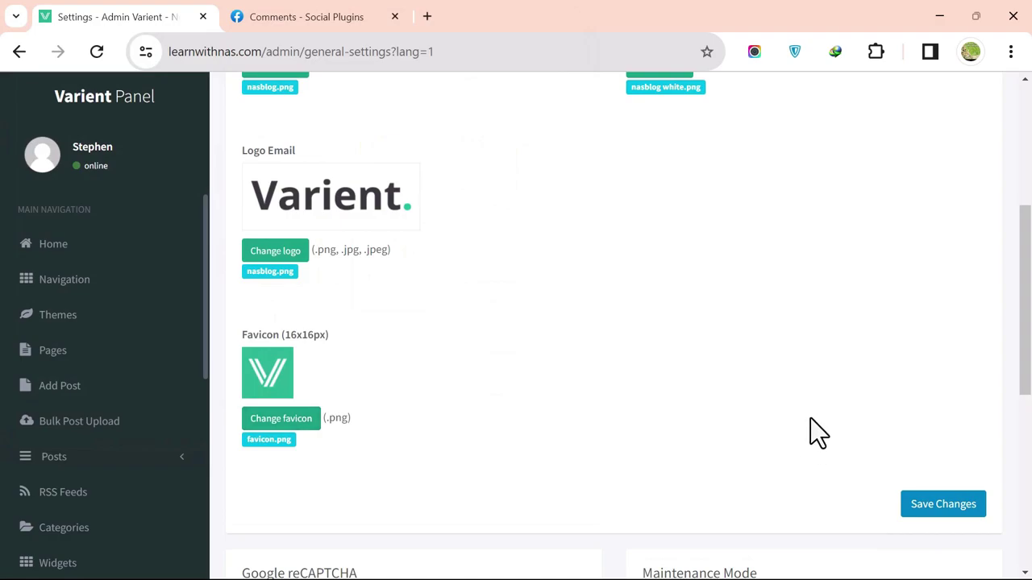
{"action": "left_click", "coordinate": [943, 504]}
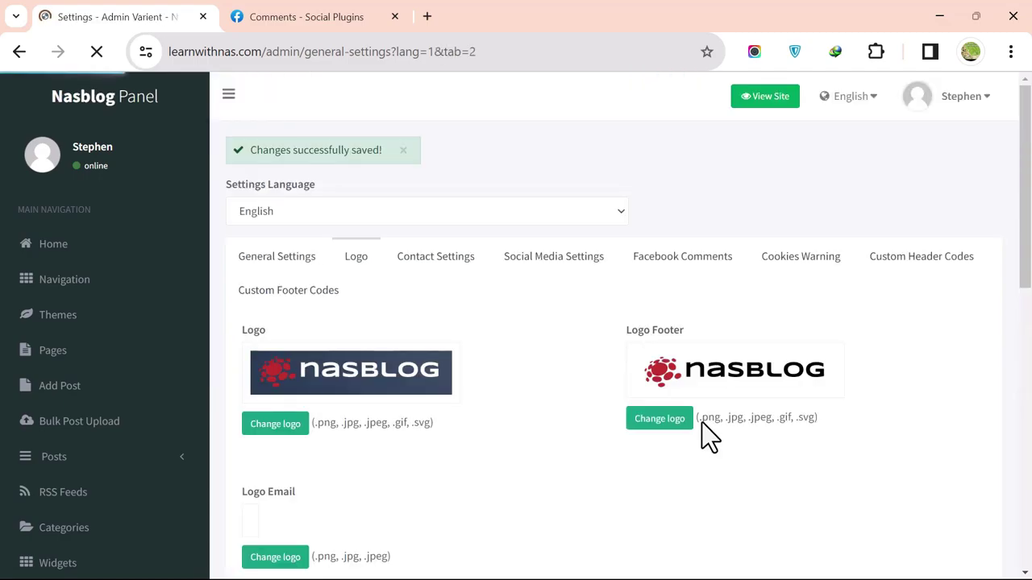
Step: Select Enable on the Facebook Comments tab and save the change
{"action": "scroll", "coordinate": [685, 439], "scroll_direction": "down", "scroll_amount": 2}
{"action": "scroll", "coordinate": [673, 446], "scroll_direction": "down", "scroll_amount": 2}
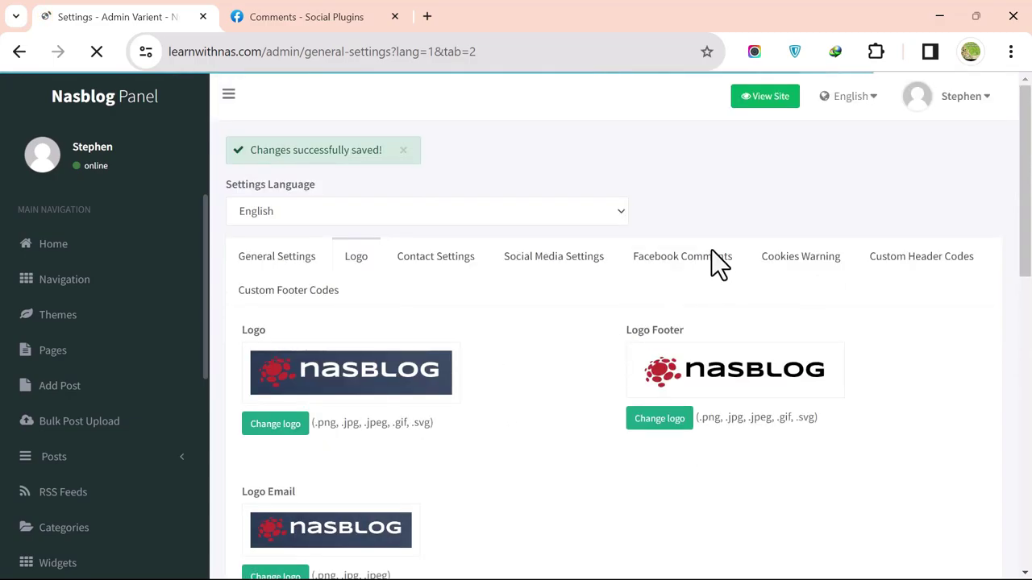
{"action": "left_click", "coordinate": [685, 256]}
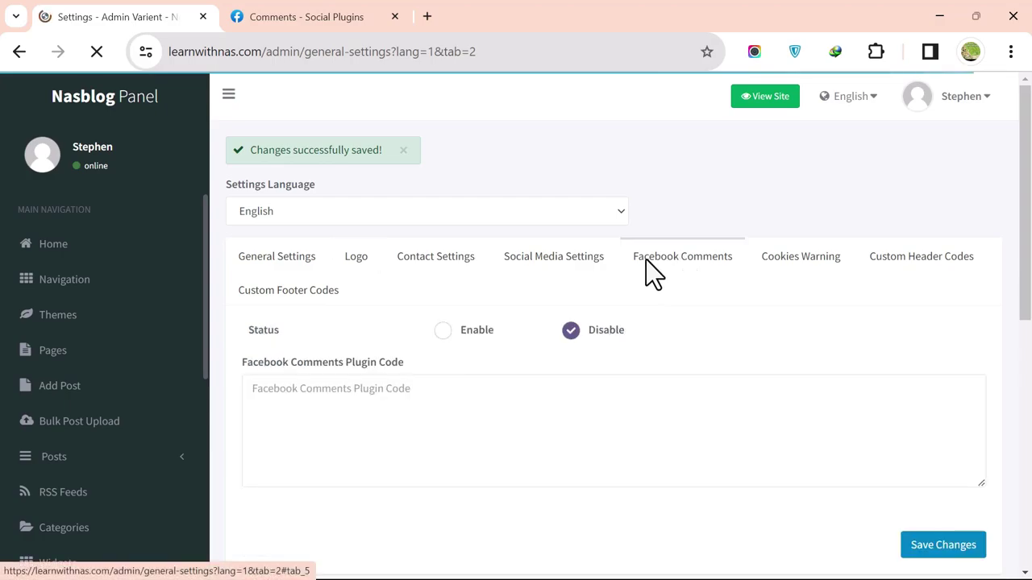
{"action": "left_click", "coordinate": [447, 337]}
{"action": "left_click", "coordinate": [943, 549]}
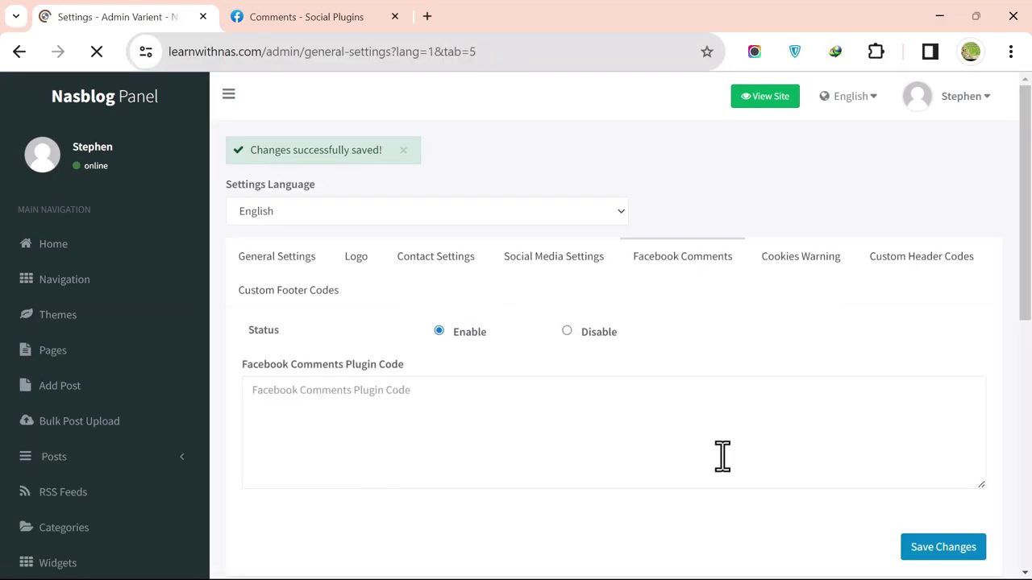
Step: In the Meta Comments plugin configurator, change Number of Posts from 5 to 10
{"action": "left_click", "coordinate": [330, 25]}
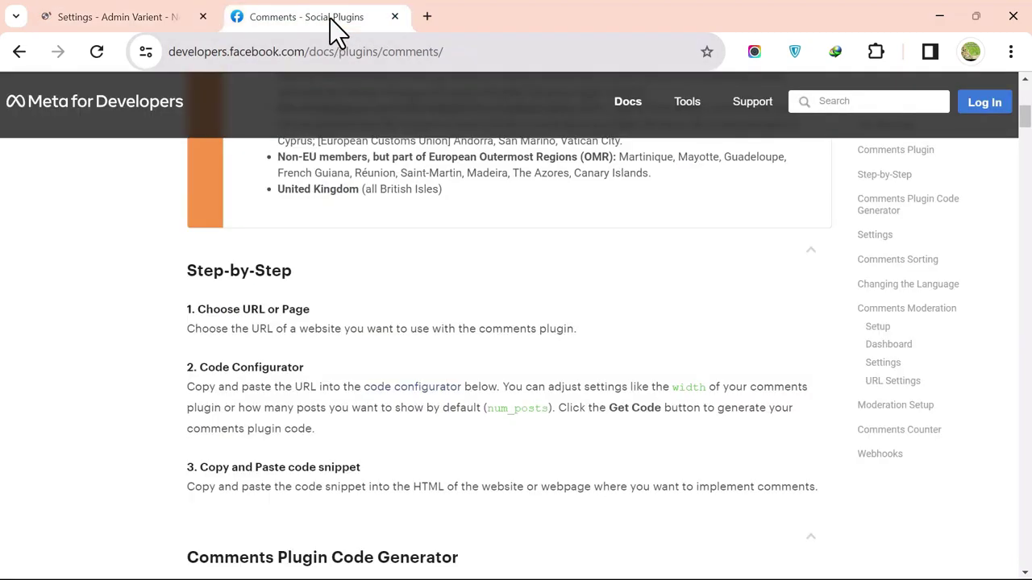
{"action": "scroll", "coordinate": [358, 290], "scroll_direction": "down", "scroll_amount": 2}
{"action": "scroll", "coordinate": [358, 298], "scroll_direction": "down", "scroll_amount": 3}
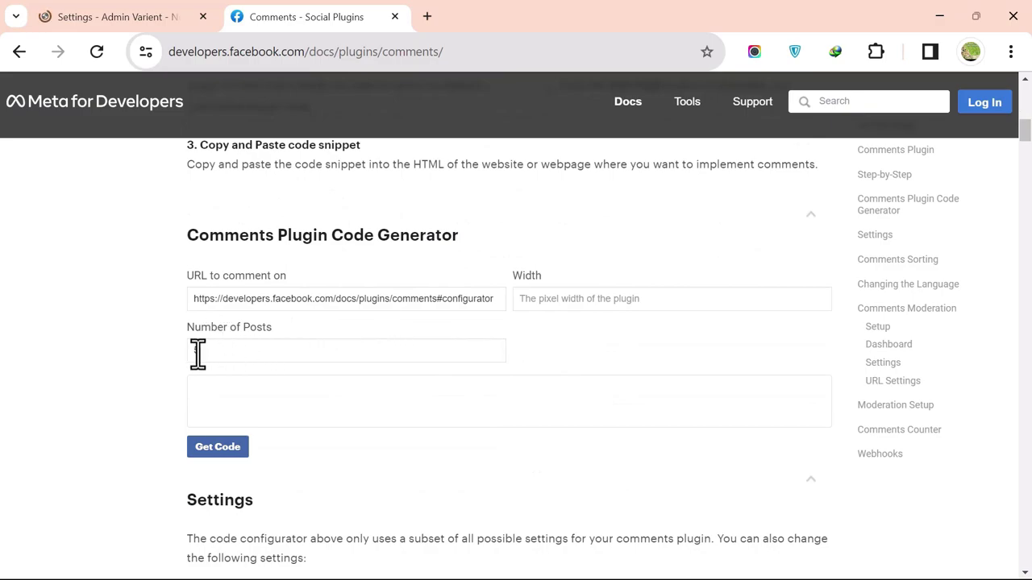
{"action": "left_click_drag", "start_coordinate": [193, 353], "coordinate": [208, 350]}
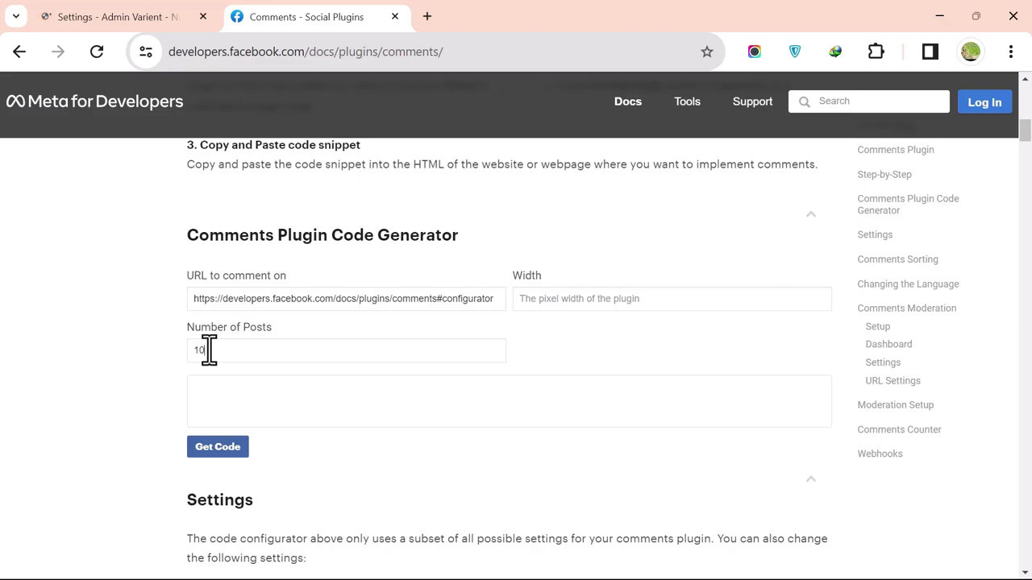
{"action": "type", "text": "10"}
Step: Get the plugin code, copy the Step 1 JavaScript SDK snippet, and return to the admin settings
{"action": "scroll", "coordinate": [244, 374], "scroll_direction": "down", "scroll_amount": 4}
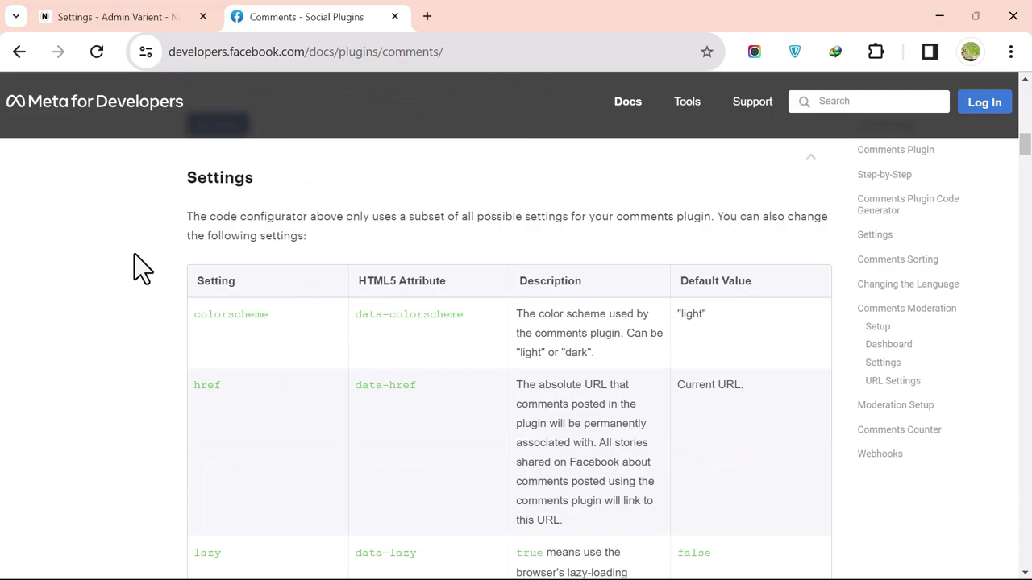
{"action": "scroll", "coordinate": [242, 350], "scroll_direction": "down", "scroll_amount": 10}
{"action": "scroll", "coordinate": [425, 328], "scroll_direction": "up", "scroll_amount": 2}
{"action": "scroll", "coordinate": [629, 373], "scroll_direction": "down", "scroll_amount": 1}
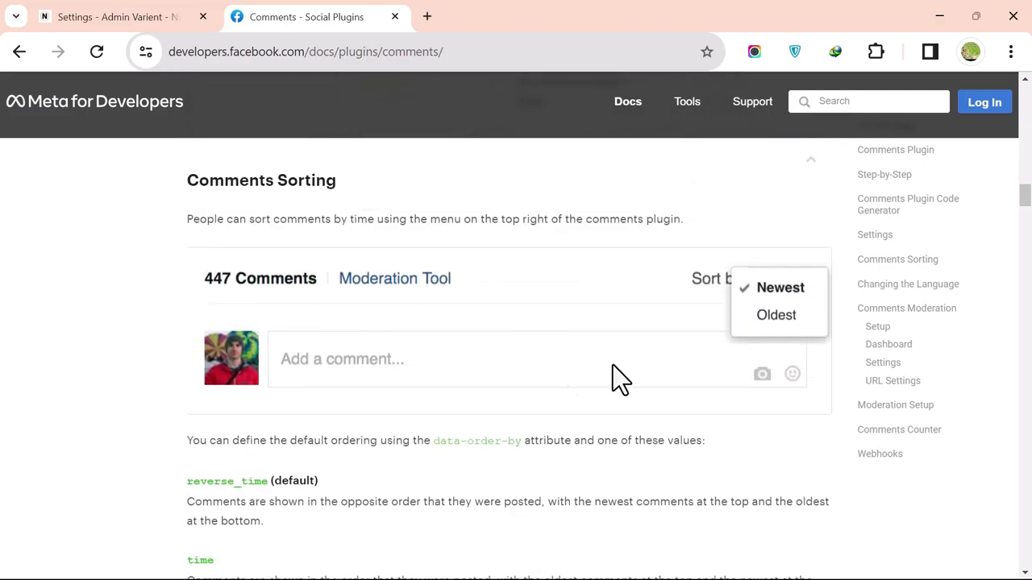
{"action": "scroll", "coordinate": [374, 361], "scroll_direction": "down", "scroll_amount": 10}
{"action": "scroll", "coordinate": [386, 396], "scroll_direction": "up", "scroll_amount": 1}
{"action": "scroll", "coordinate": [387, 368], "scroll_direction": "up", "scroll_amount": 5}
{"action": "scroll", "coordinate": [373, 384], "scroll_direction": "down", "scroll_amount": 5}
{"action": "scroll", "coordinate": [345, 395], "scroll_direction": "down", "scroll_amount": 5}
{"action": "scroll", "coordinate": [242, 394], "scroll_direction": "down", "scroll_amount": 2}
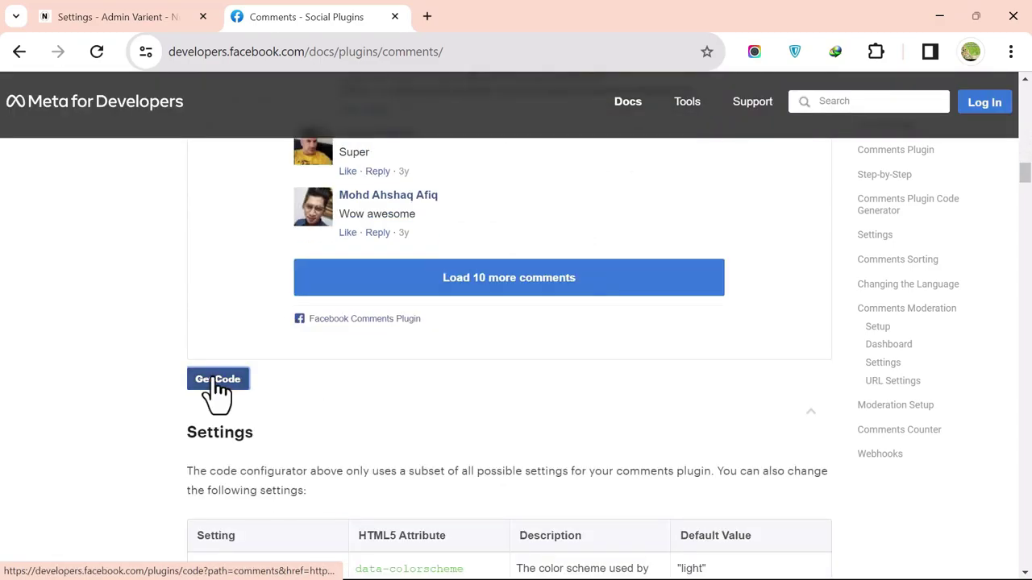
{"action": "left_click", "coordinate": [216, 385]}
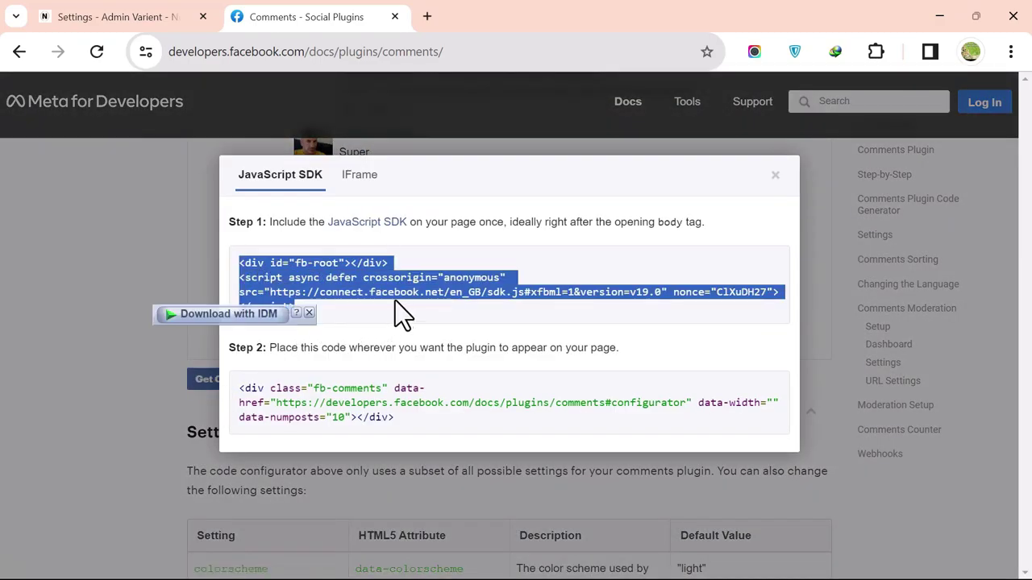
{"action": "right_click", "coordinate": [466, 287]}
{"action": "left_click", "coordinate": [469, 297]}
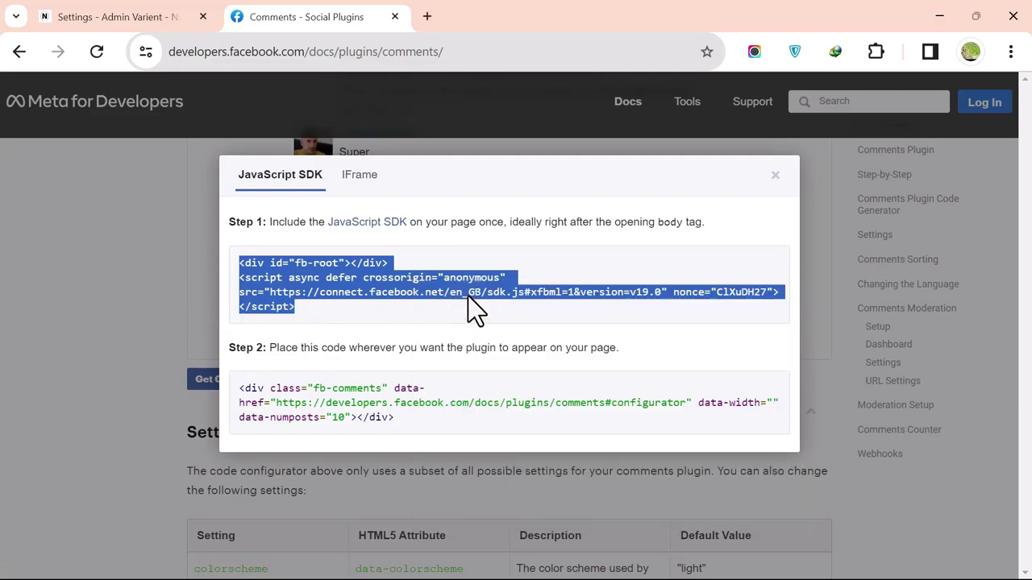
{"action": "left_click", "coordinate": [110, 14]}
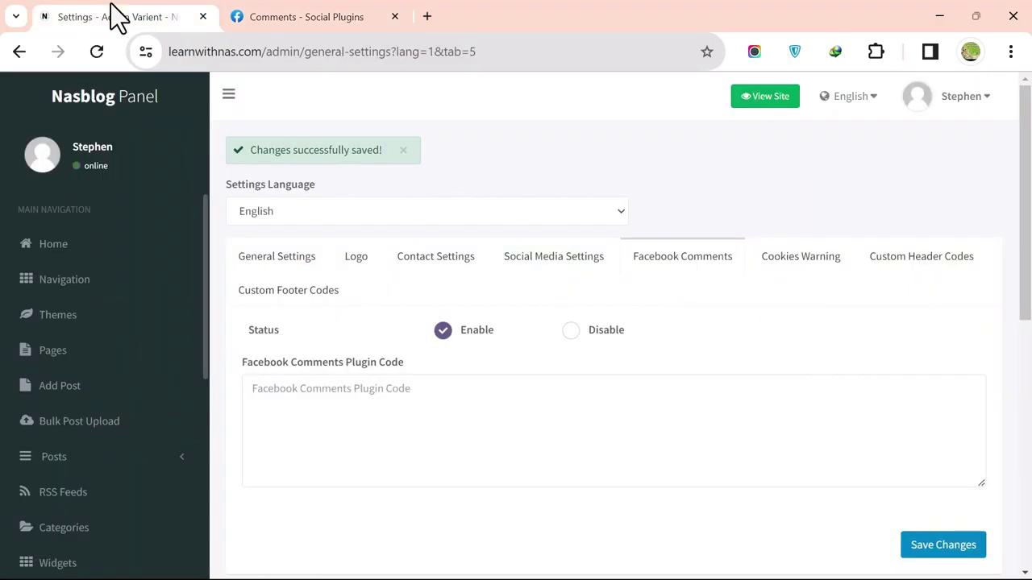
Step: Paste the Facebook SDK code into Custom Header Codes and save the changes
{"action": "left_click", "coordinate": [925, 266]}
{"action": "left_click", "coordinate": [474, 412]}
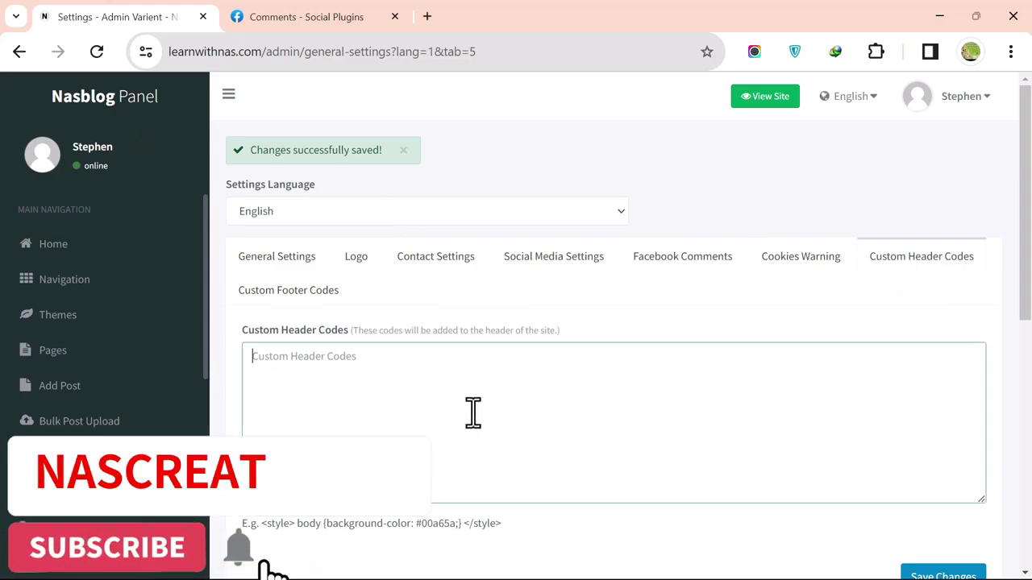
{"action": "key", "text": "ctrl+v"}
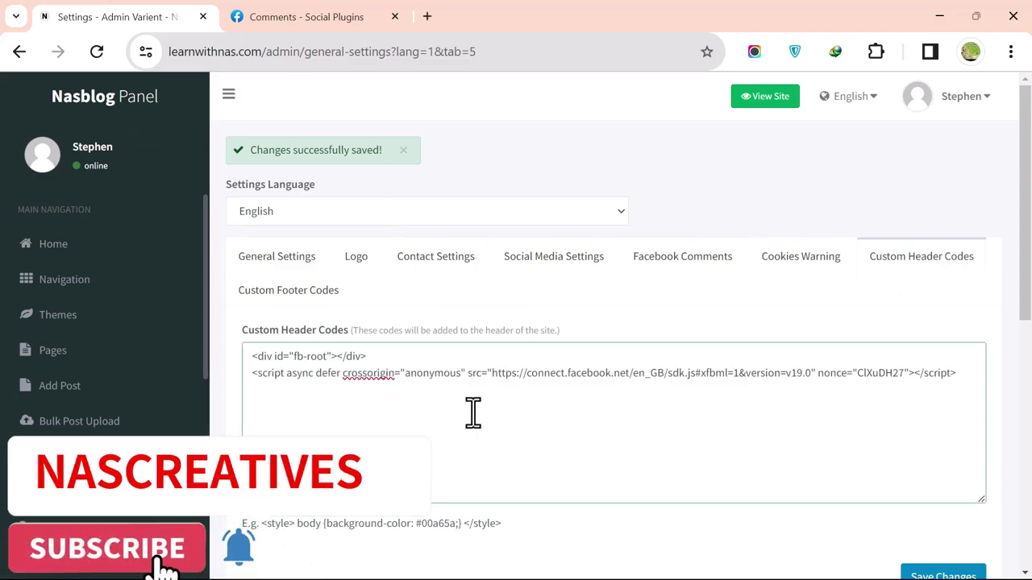
{"action": "scroll", "coordinate": [907, 414], "scroll_direction": "down", "scroll_amount": 3}
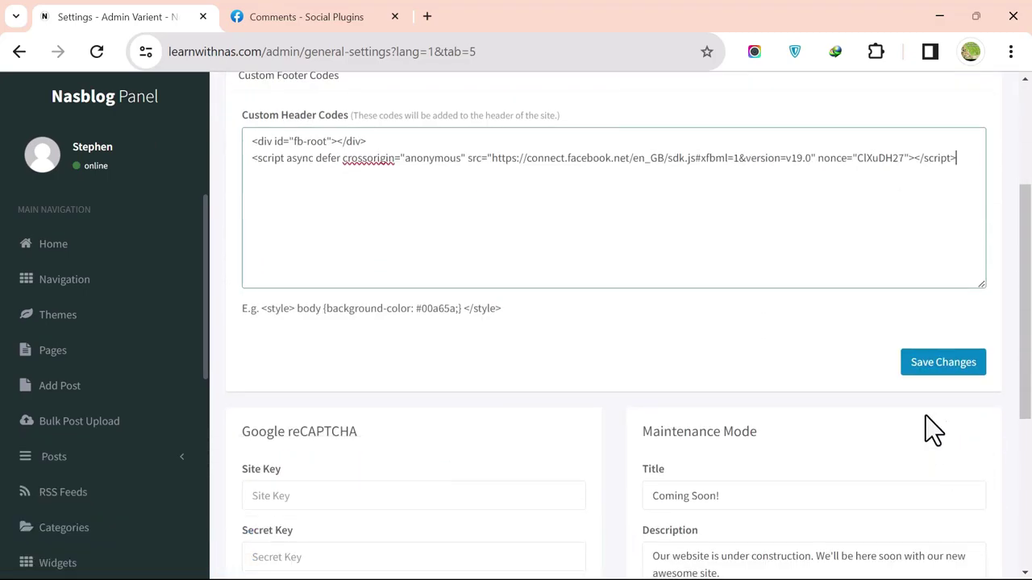
{"action": "left_click", "coordinate": [940, 365]}
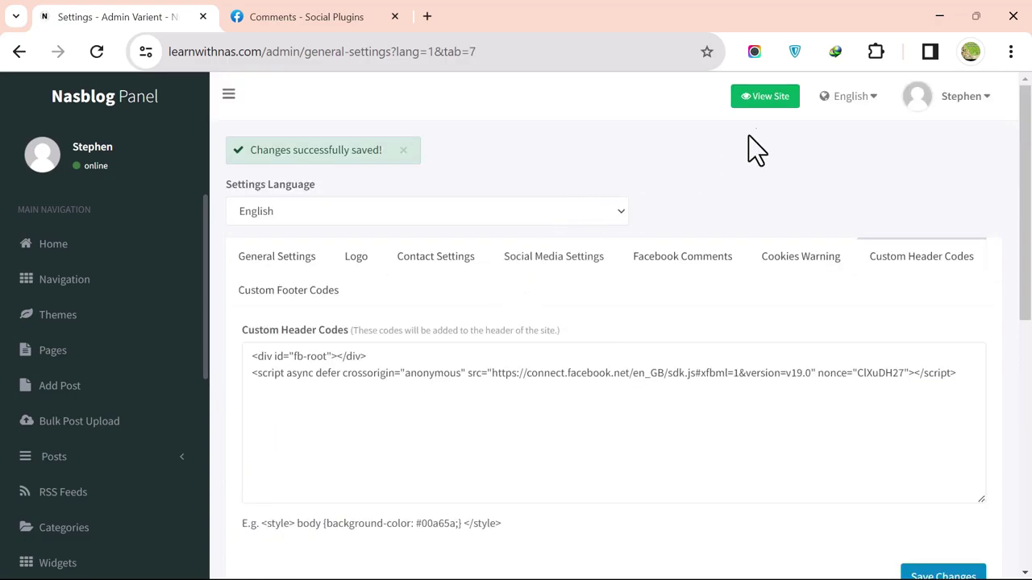
Step: Preview the live site to check it, then close the preview tab
{"action": "left_click", "coordinate": [764, 99]}
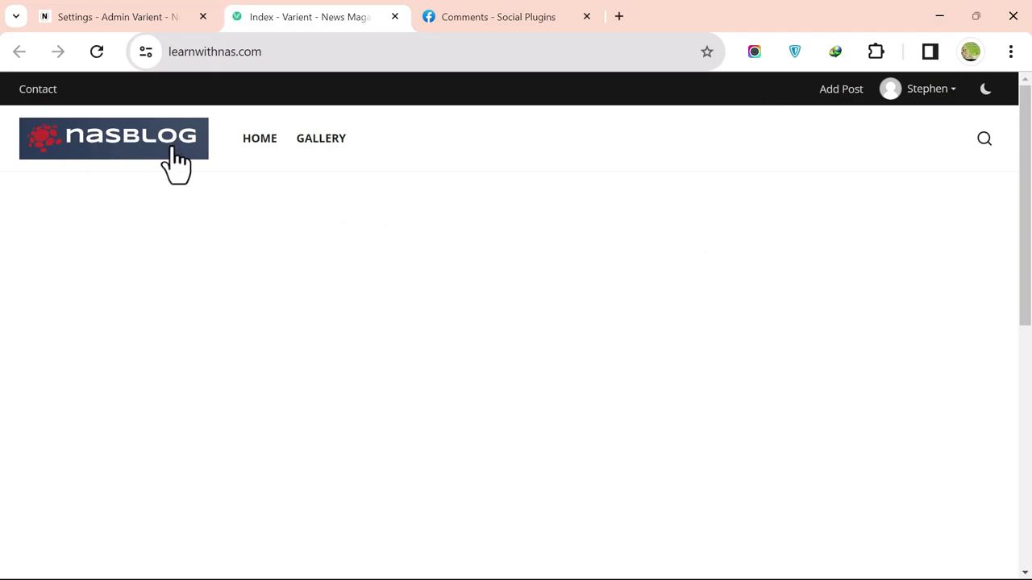
{"action": "scroll", "coordinate": [200, 216], "scroll_direction": "down", "scroll_amount": 3}
{"action": "scroll", "coordinate": [192, 204], "scroll_direction": "down", "scroll_amount": 3}
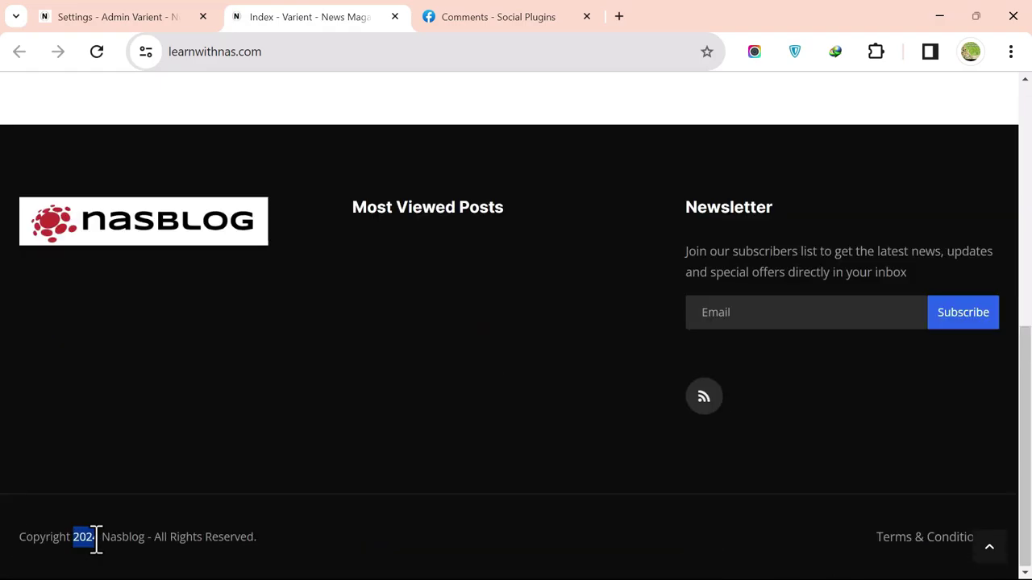
{"action": "scroll", "coordinate": [345, 380], "scroll_direction": "up", "scroll_amount": 5}
{"action": "key", "text": "ctrl+w"}
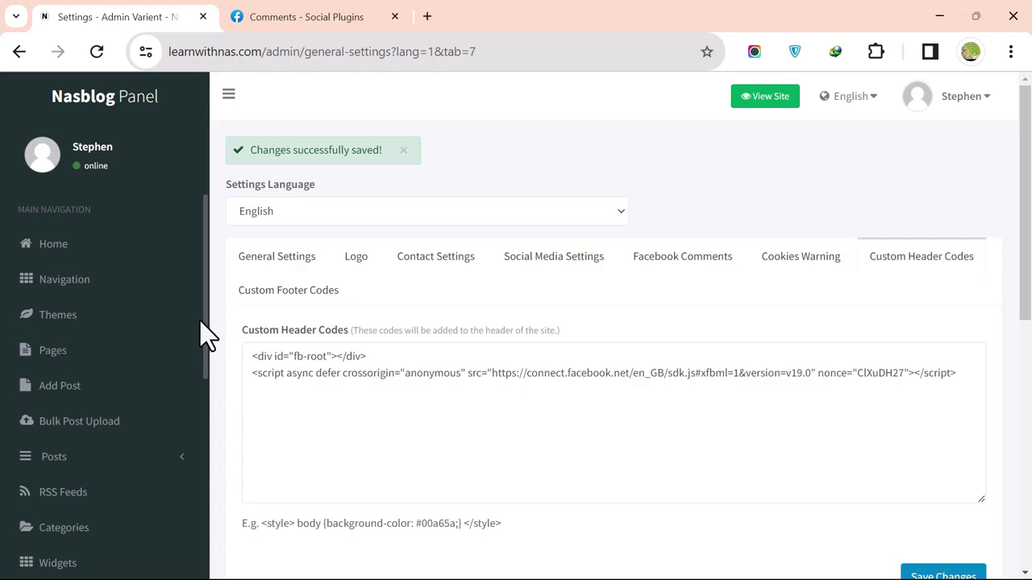
Step: Start a new category and name it 'news'
{"action": "scroll", "coordinate": [153, 379], "scroll_direction": "down", "scroll_amount": 1}
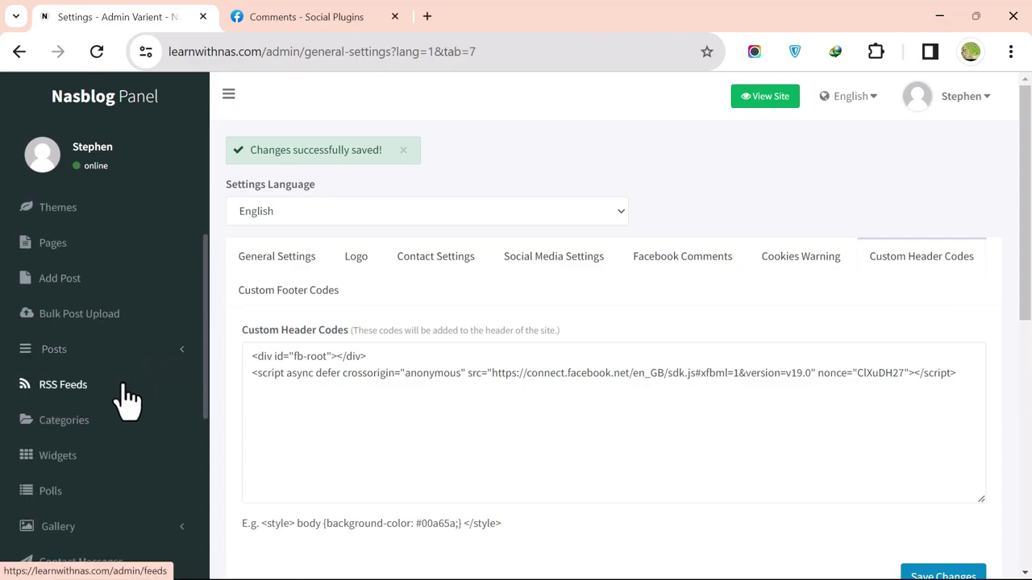
{"action": "scroll", "coordinate": [83, 442], "scroll_direction": "down", "scroll_amount": 1}
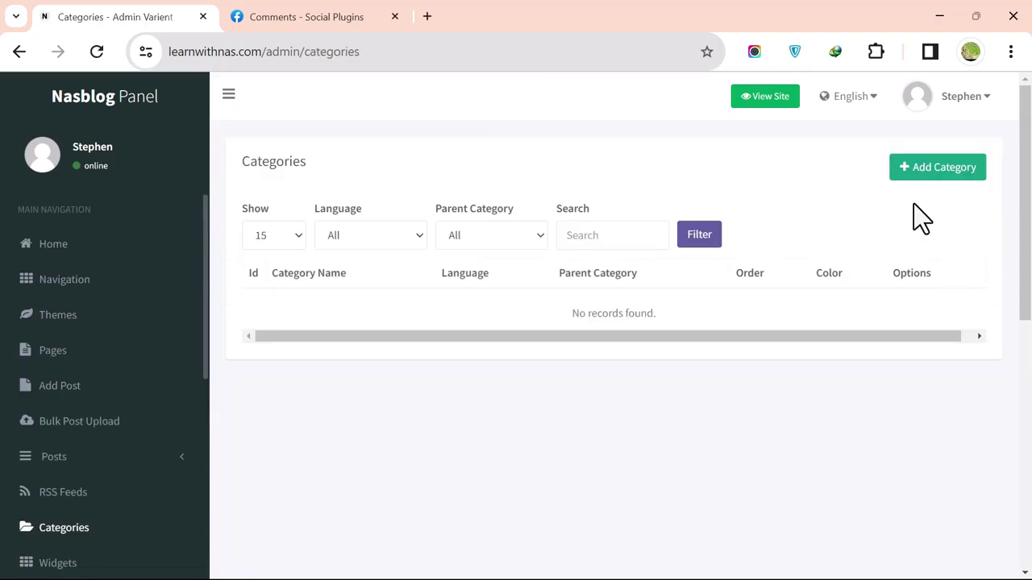
{"action": "left_click", "coordinate": [932, 171]}
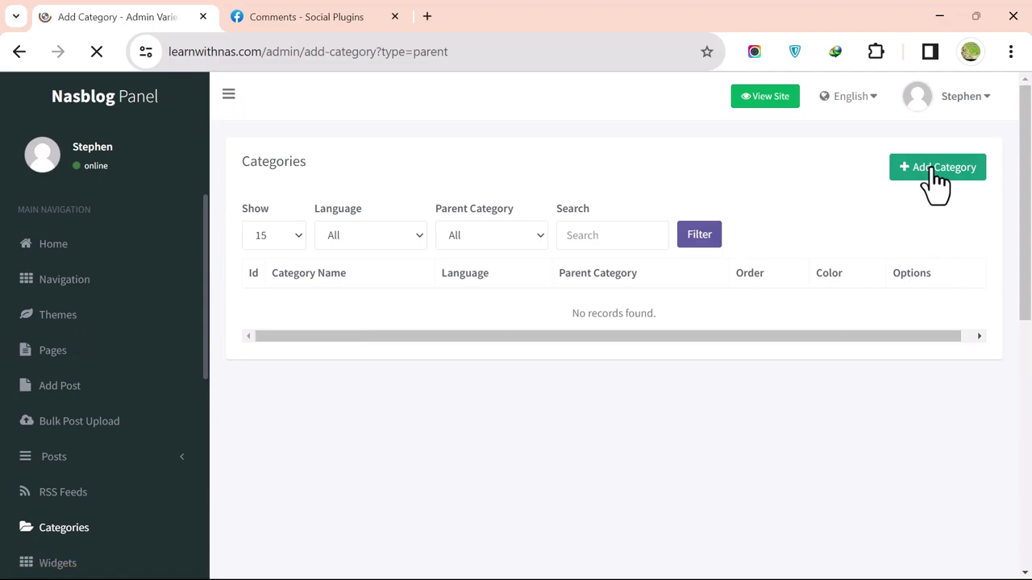
{"action": "scroll", "coordinate": [341, 234], "scroll_direction": "down", "scroll_amount": 2}
{"action": "scroll", "coordinate": [348, 179], "scroll_direction": "up", "scroll_amount": 2}
{"action": "scroll", "coordinate": [357, 263], "scroll_direction": "down", "scroll_amount": 1}
{"action": "scroll", "coordinate": [357, 264], "scroll_direction": "down", "scroll_amount": 1}
{"action": "left_click", "coordinate": [313, 252]}
{"action": "type", "text": "news"}
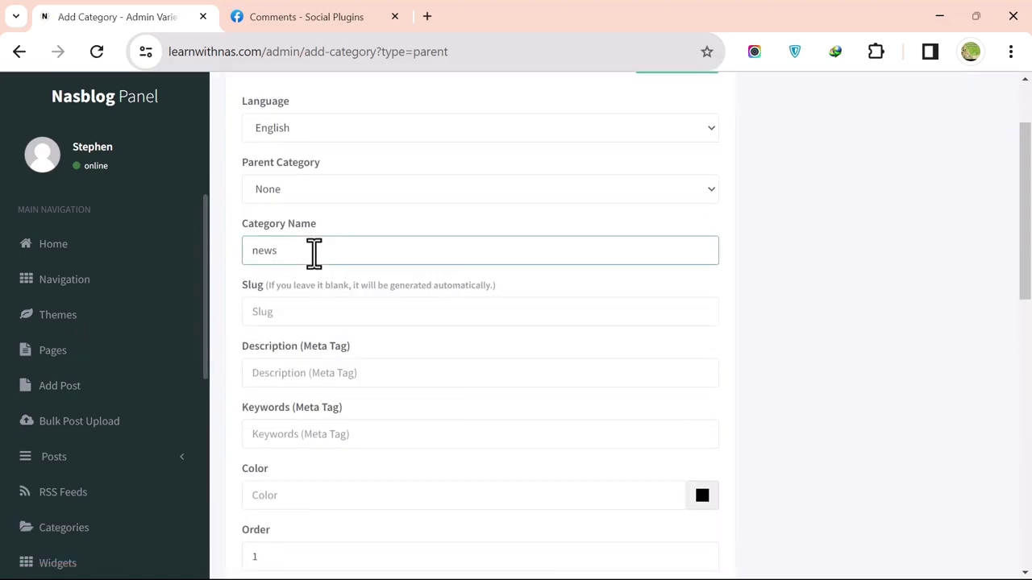
{"action": "left_click", "coordinate": [793, 303]}
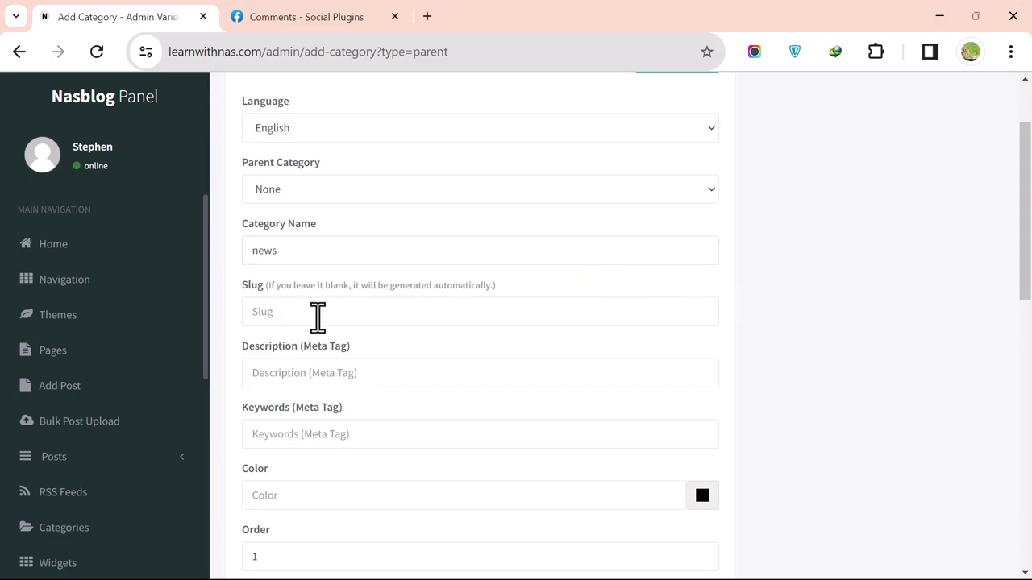
Step: Give the category description 'news update' and keyword 'news', and set its homepage display option
{"action": "scroll", "coordinate": [318, 316], "scroll_direction": "down", "scroll_amount": 2}
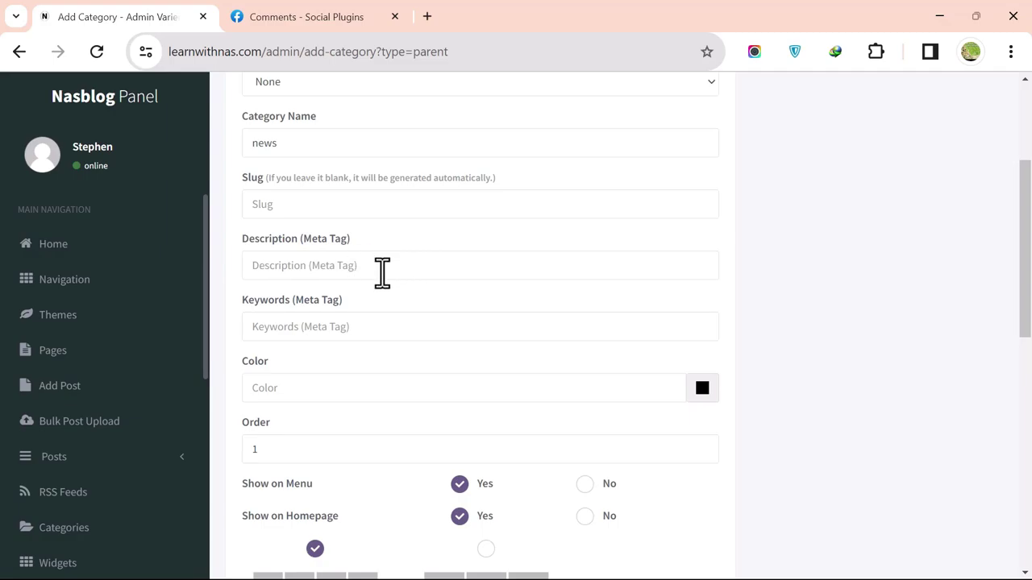
{"action": "left_click", "coordinate": [410, 270]}
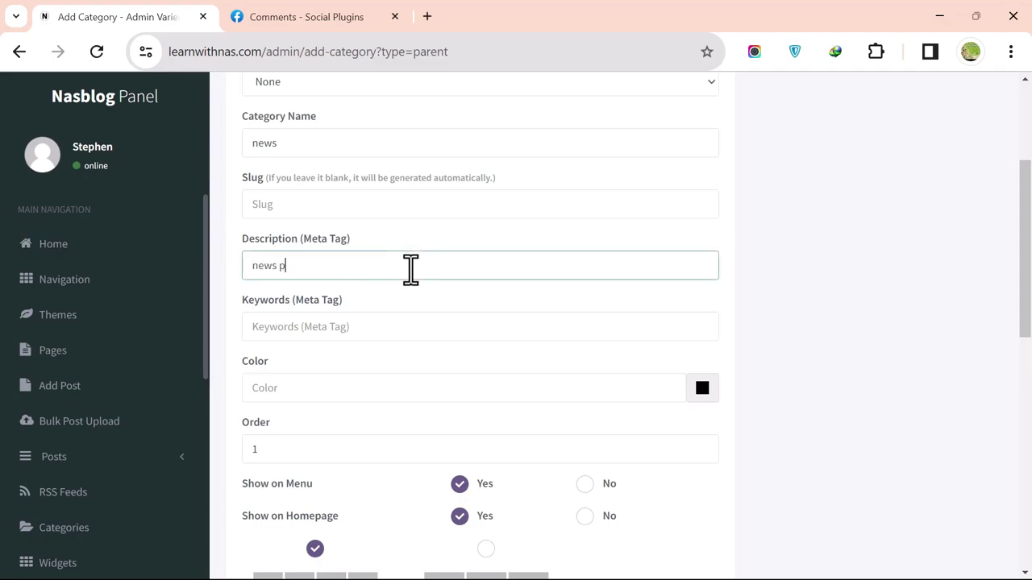
{"action": "type", "text": "news update"}
{"action": "scroll", "coordinate": [410, 270], "scroll_direction": "down", "scroll_amount": 2}
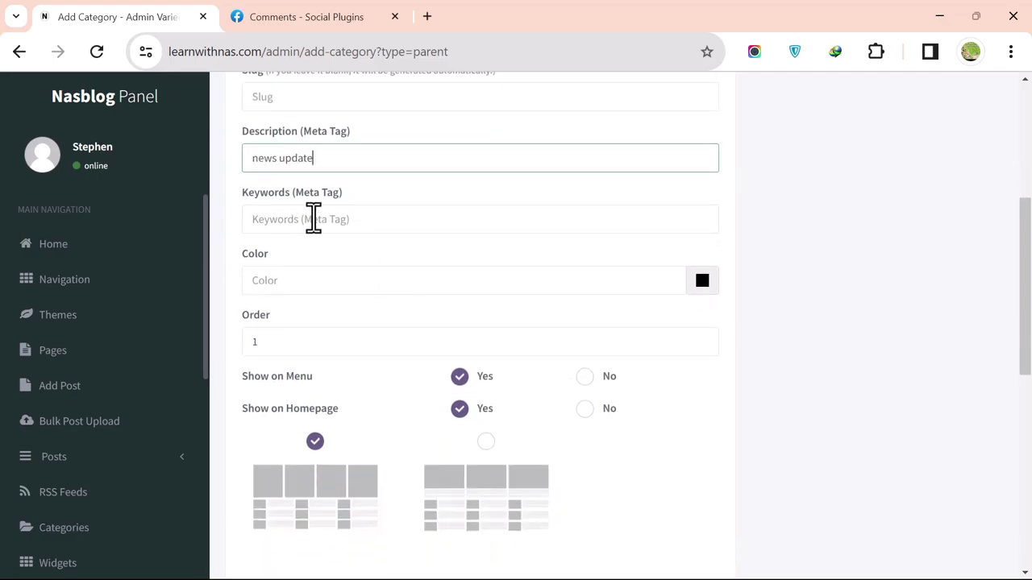
{"action": "left_click", "coordinate": [313, 218]}
{"action": "type", "text": "news"}
{"action": "left_click", "coordinate": [293, 280]}
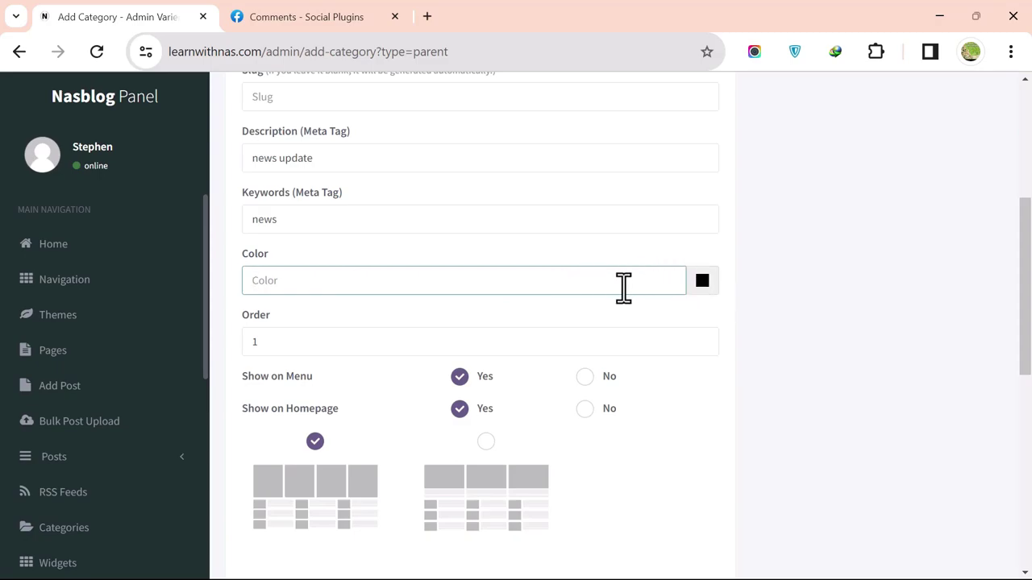
{"action": "scroll", "coordinate": [474, 295], "scroll_direction": "down", "scroll_amount": 3}
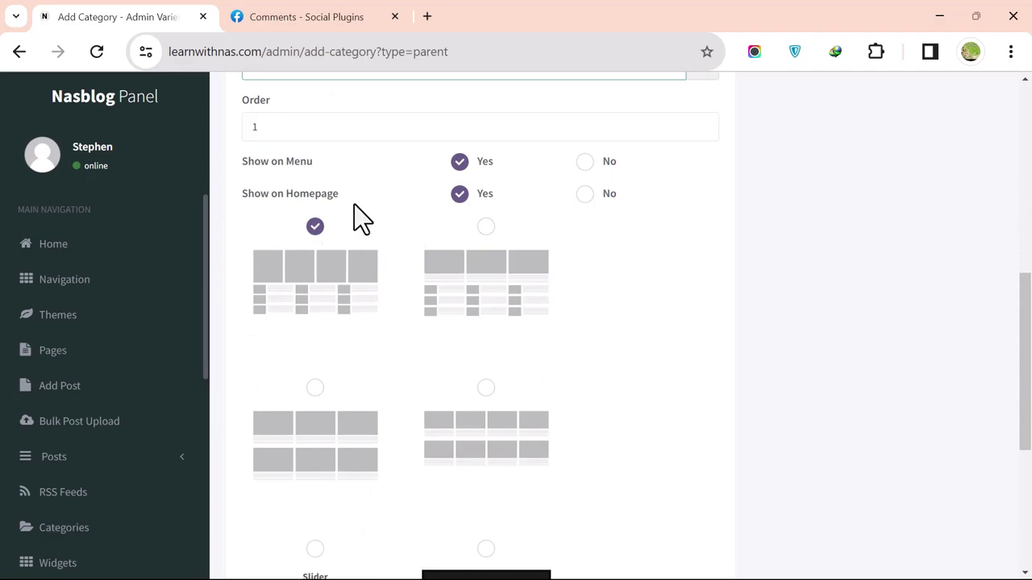
{"action": "left_click", "coordinate": [585, 195]}
{"action": "scroll", "coordinate": [433, 226], "scroll_direction": "up", "scroll_amount": 2}
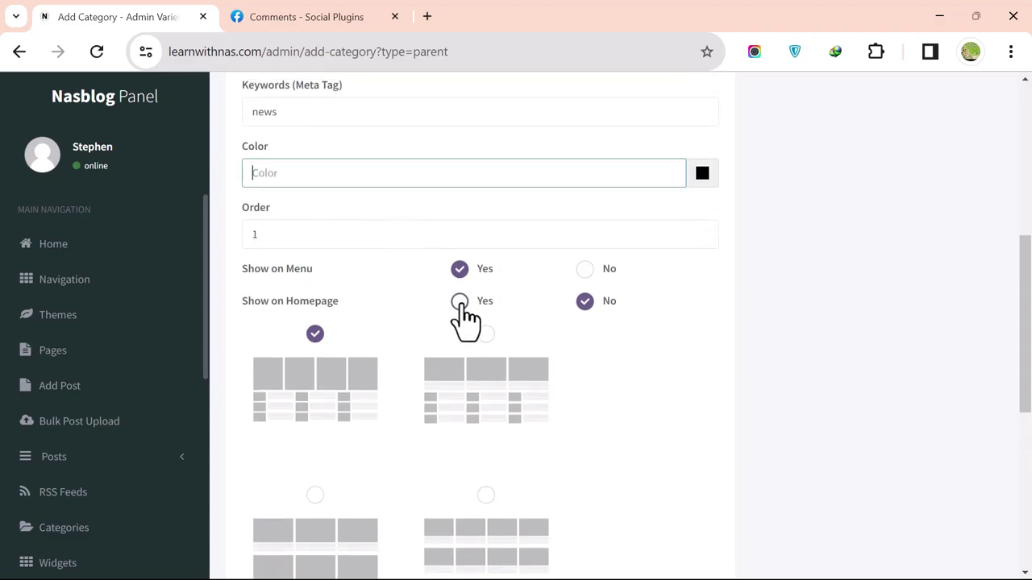
{"action": "scroll", "coordinate": [409, 322], "scroll_direction": "down", "scroll_amount": 2}
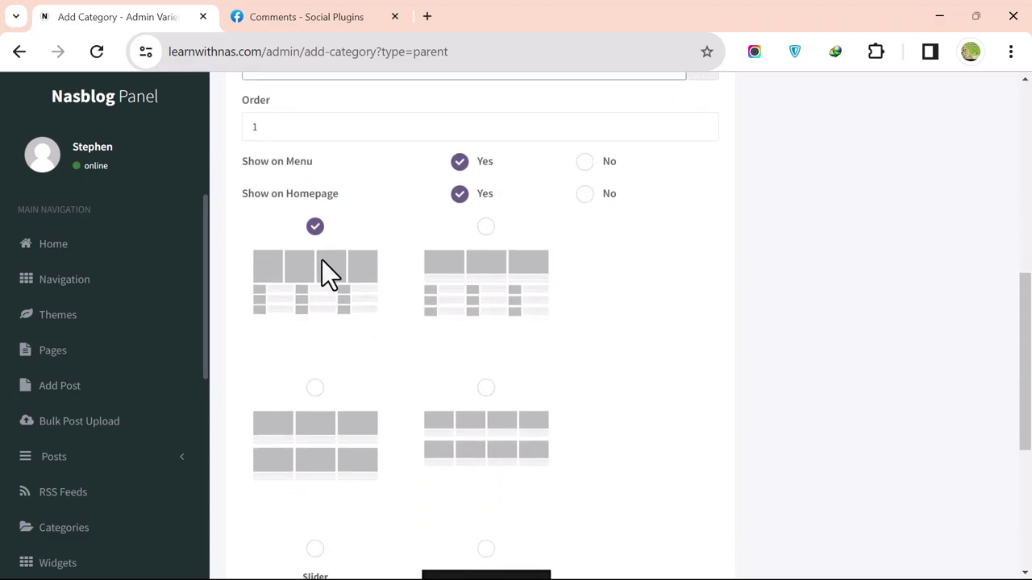
{"action": "scroll", "coordinate": [338, 264], "scroll_direction": "down", "scroll_amount": 1}
{"action": "scroll", "coordinate": [367, 271], "scroll_direction": "down", "scroll_amount": 1}
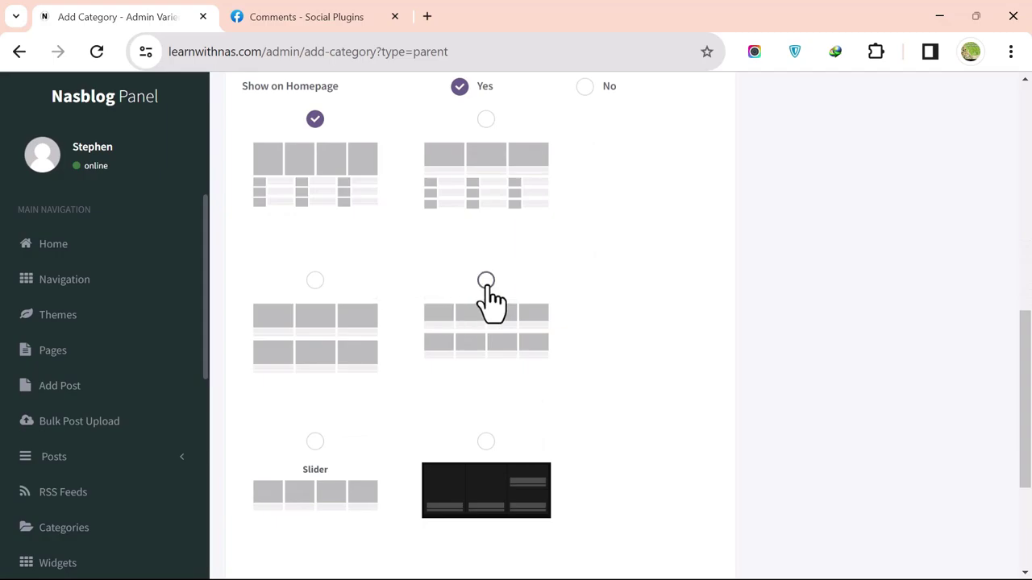
{"action": "scroll", "coordinate": [503, 295], "scroll_direction": "down", "scroll_amount": 3}
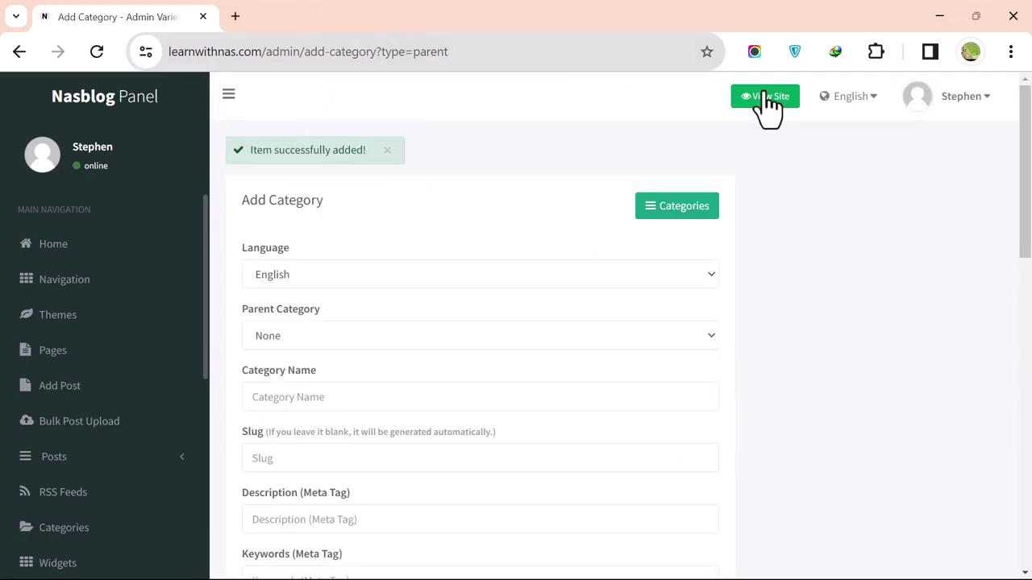
Step: Check the live site's menu for the new NEWS item, then return to the admin Add Category page
{"action": "left_click", "coordinate": [763, 96]}
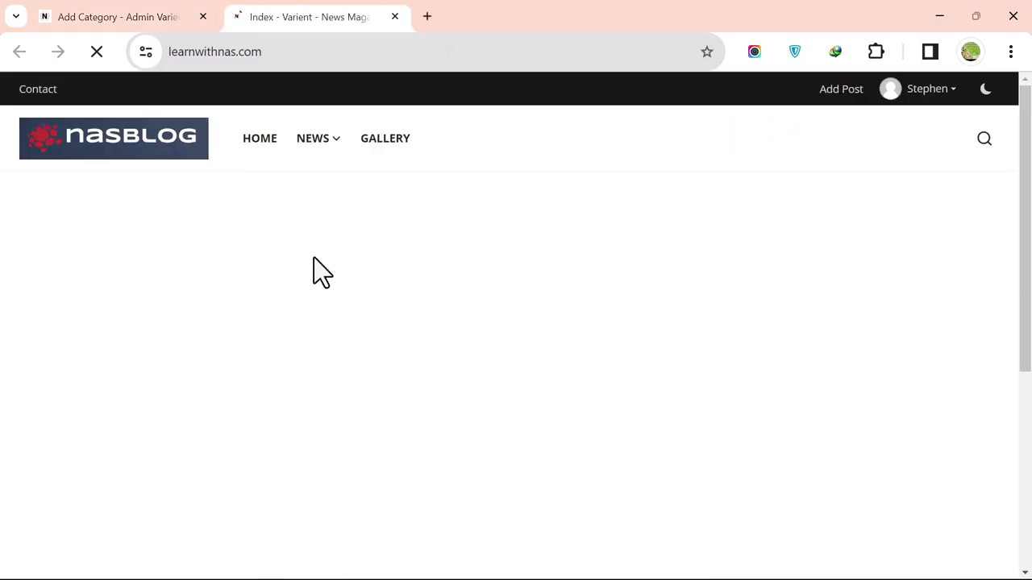
{"action": "scroll", "coordinate": [305, 334], "scroll_direction": "down", "scroll_amount": 5}
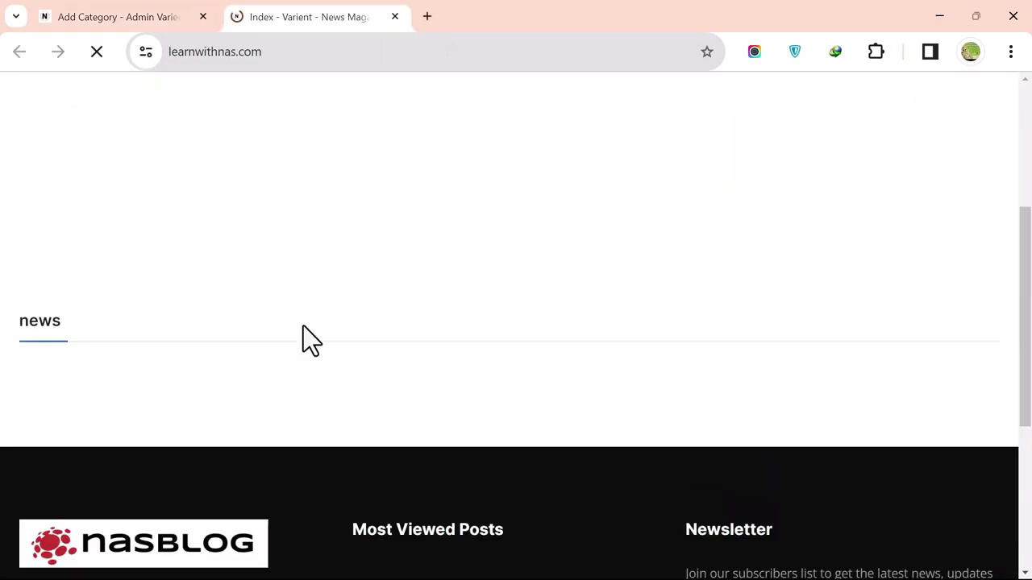
{"action": "scroll", "coordinate": [55, 355], "scroll_direction": "up", "scroll_amount": 3}
{"action": "scroll", "coordinate": [72, 378], "scroll_direction": "down", "scroll_amount": 3}
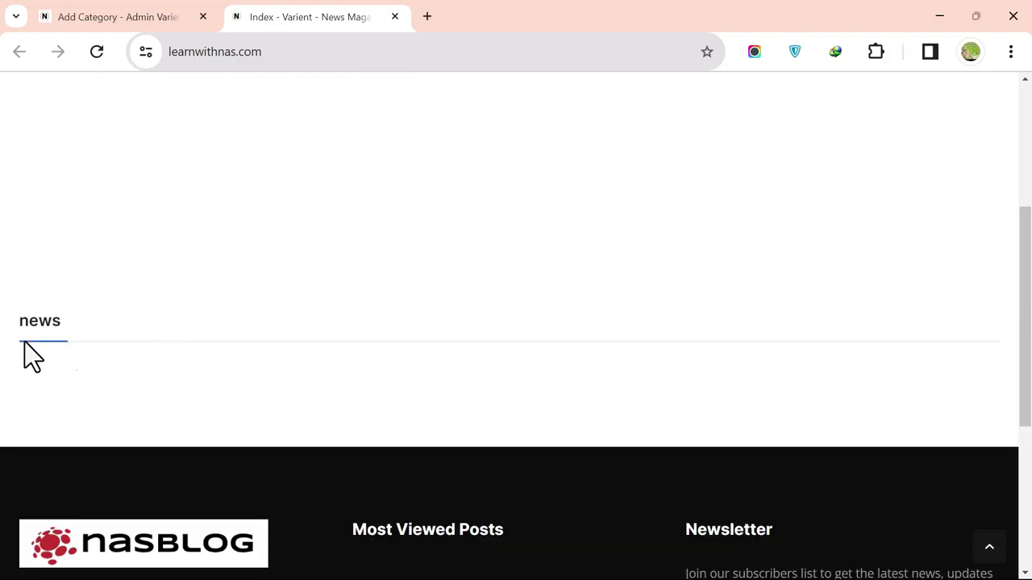
{"action": "scroll", "coordinate": [329, 325], "scroll_direction": "up", "scroll_amount": 5}
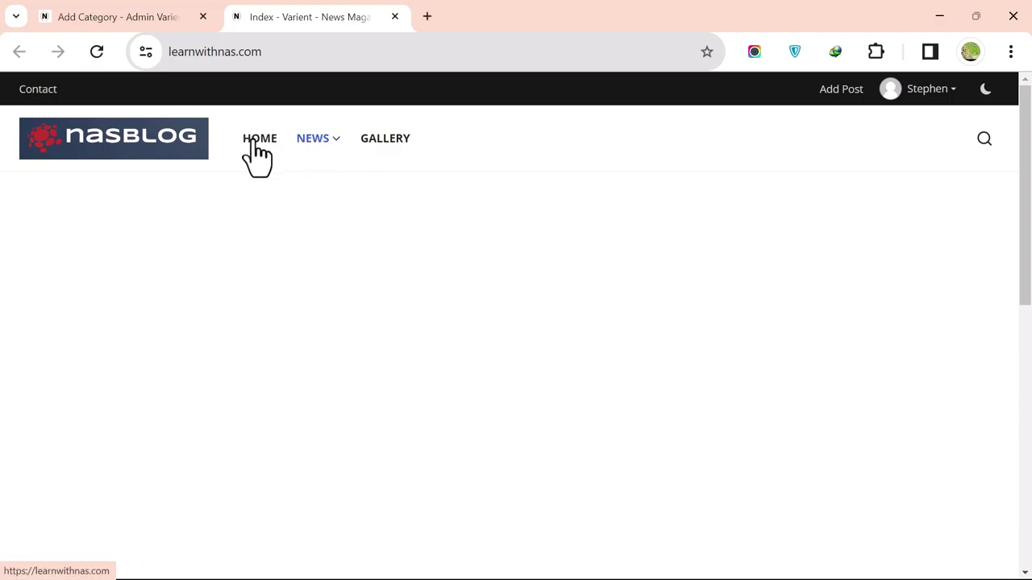
{"action": "left_click", "coordinate": [120, 17]}
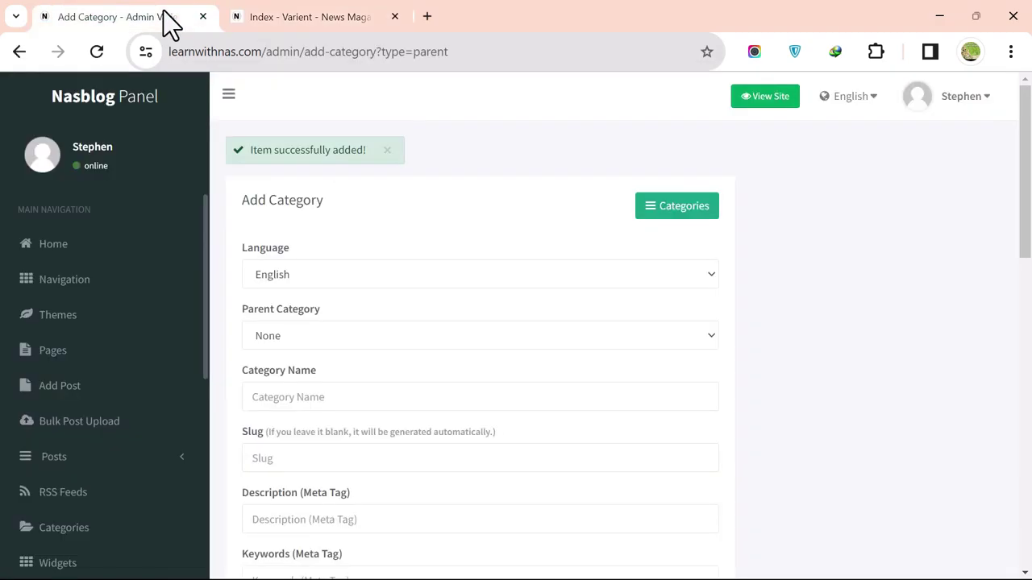
{"action": "scroll", "coordinate": [395, 343], "scroll_direction": "down", "scroll_amount": 5}
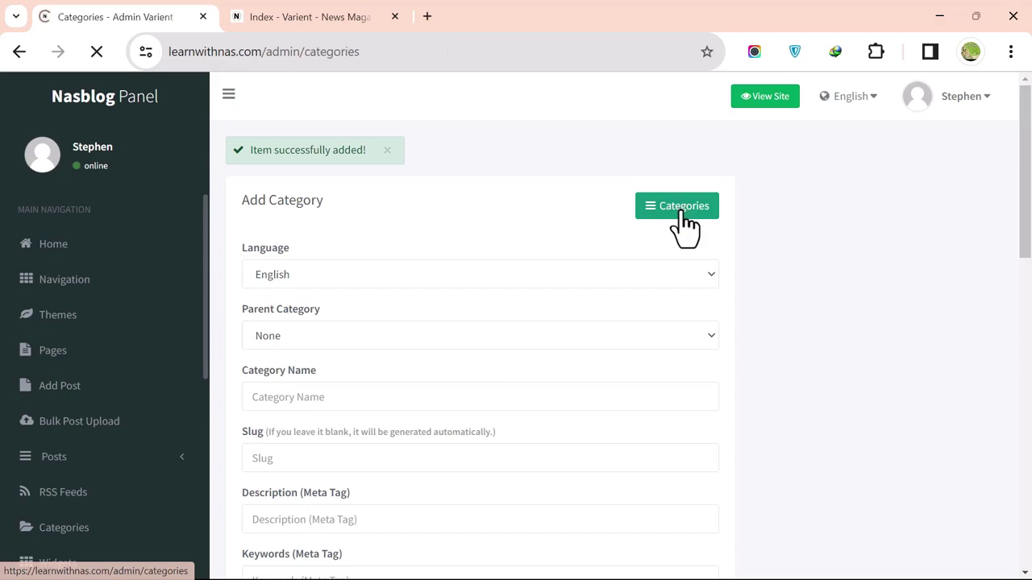
Step: Start another new category named 'health'
{"action": "left_click", "coordinate": [938, 169]}
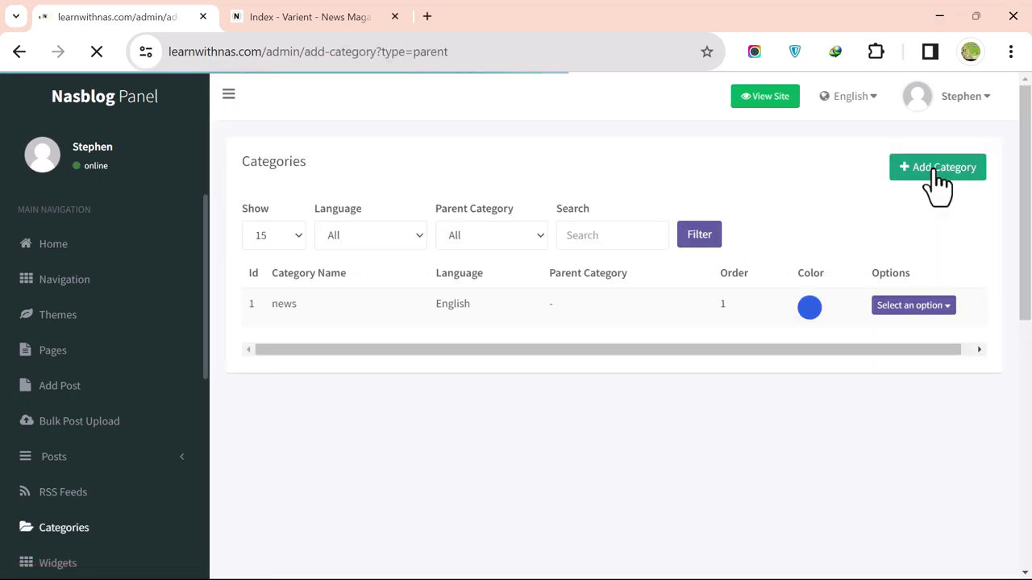
{"action": "scroll", "coordinate": [510, 289], "scroll_direction": "down", "scroll_amount": 1}
{"action": "left_click", "coordinate": [361, 250]}
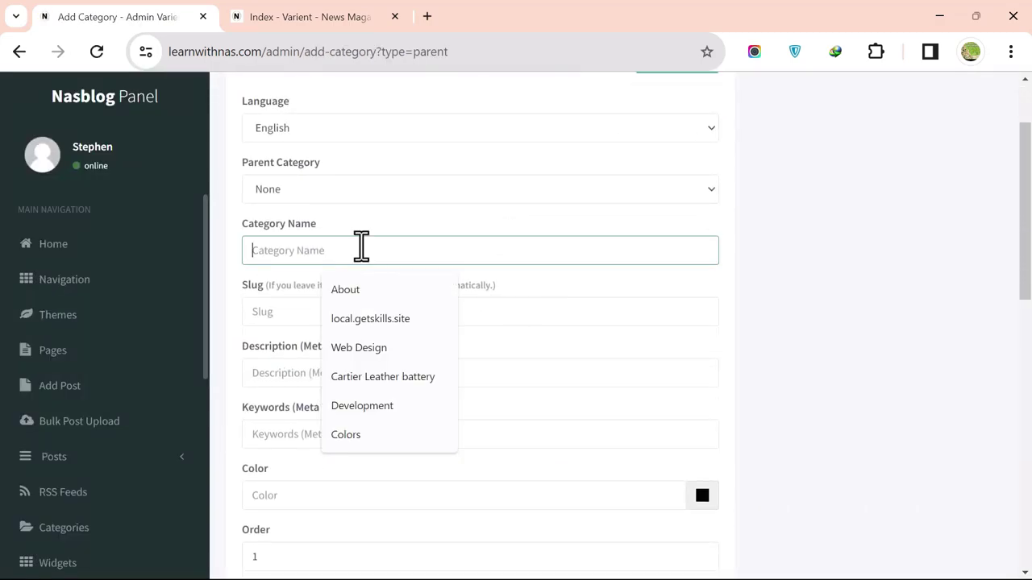
{"action": "type", "text": "health"}
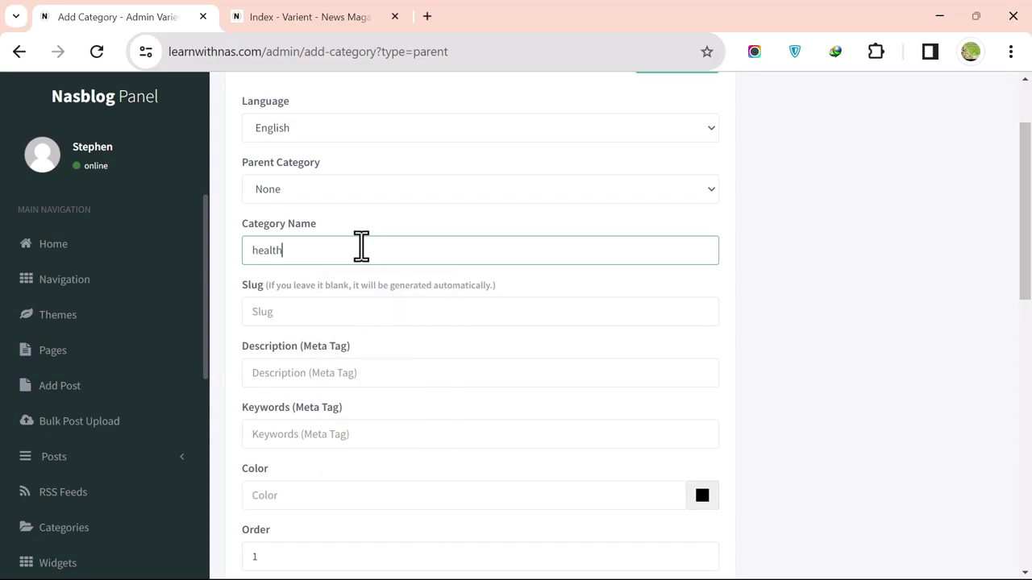
Step: Give it description 'health update' and keyword 'health', keeping the layout defaults
{"action": "scroll", "coordinate": [346, 249], "scroll_direction": "down", "scroll_amount": 2}
{"action": "left_click", "coordinate": [393, 269]}
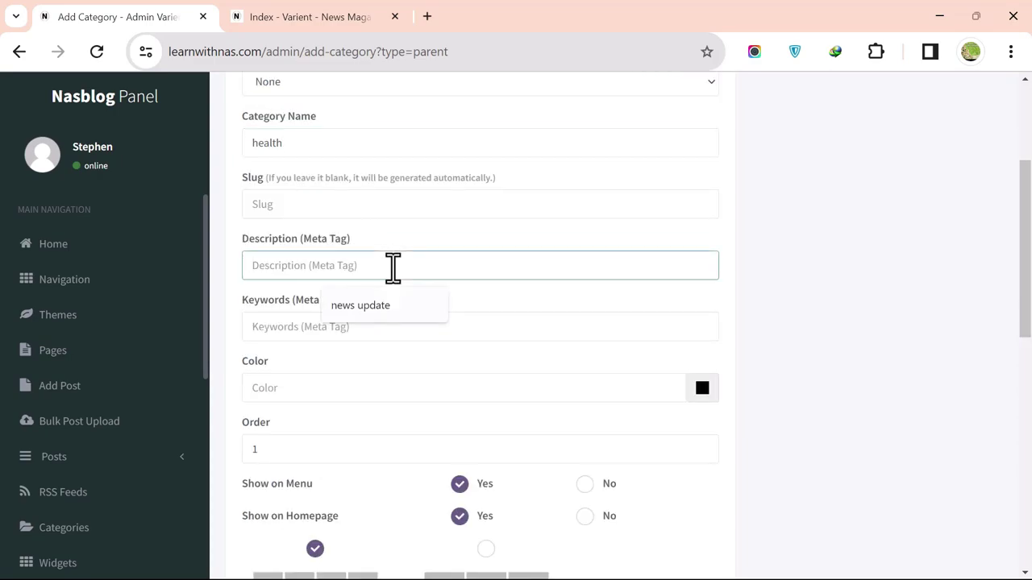
{"action": "type", "text": "health update"}
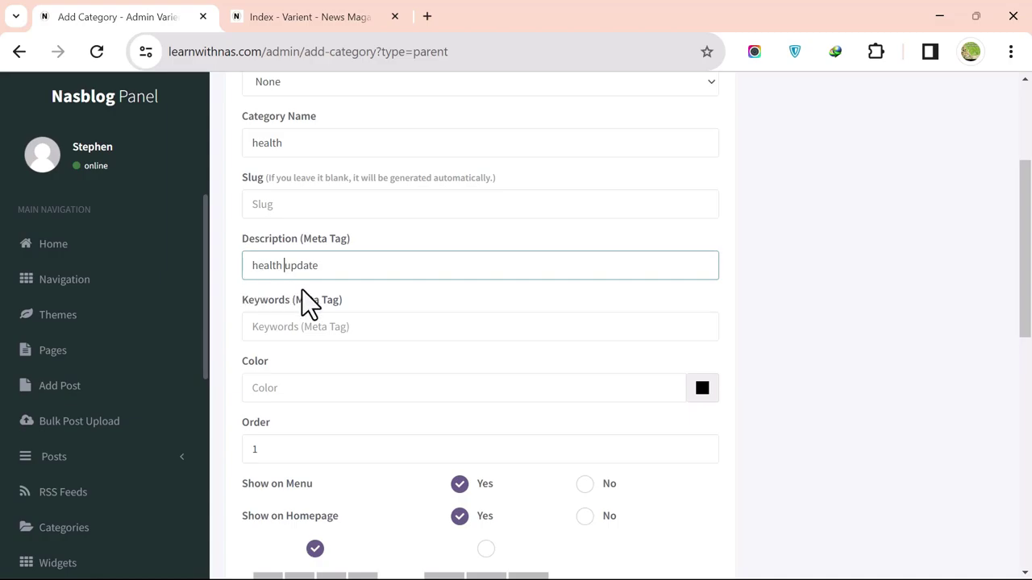
{"action": "left_click", "coordinate": [307, 325]}
{"action": "type", "text": "health"}
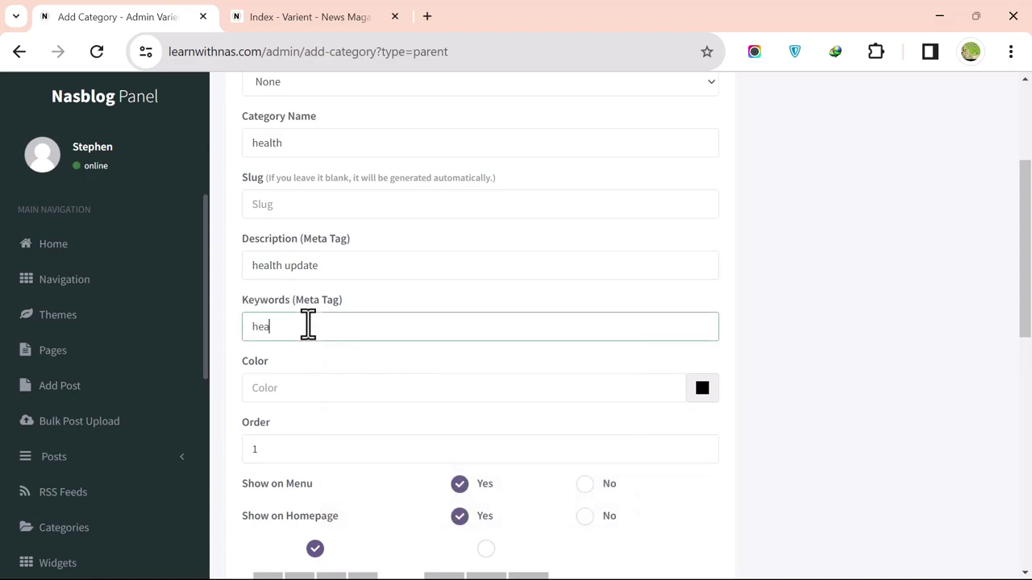
{"action": "scroll", "coordinate": [330, 350], "scroll_direction": "down", "scroll_amount": 2}
{"action": "scroll", "coordinate": [330, 350], "scroll_direction": "down", "scroll_amount": 2}
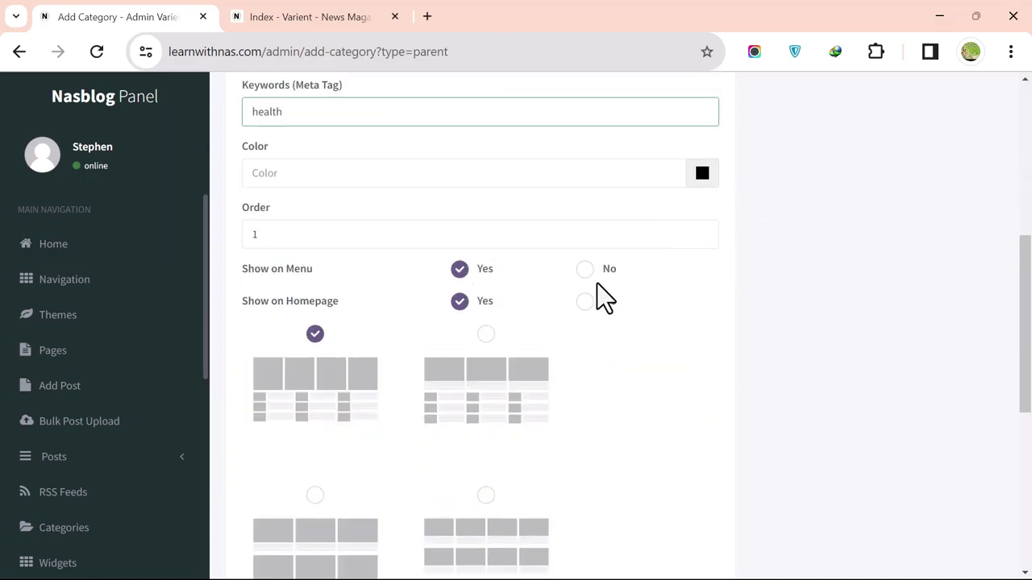
{"action": "scroll", "coordinate": [556, 322], "scroll_direction": "down", "scroll_amount": 5}
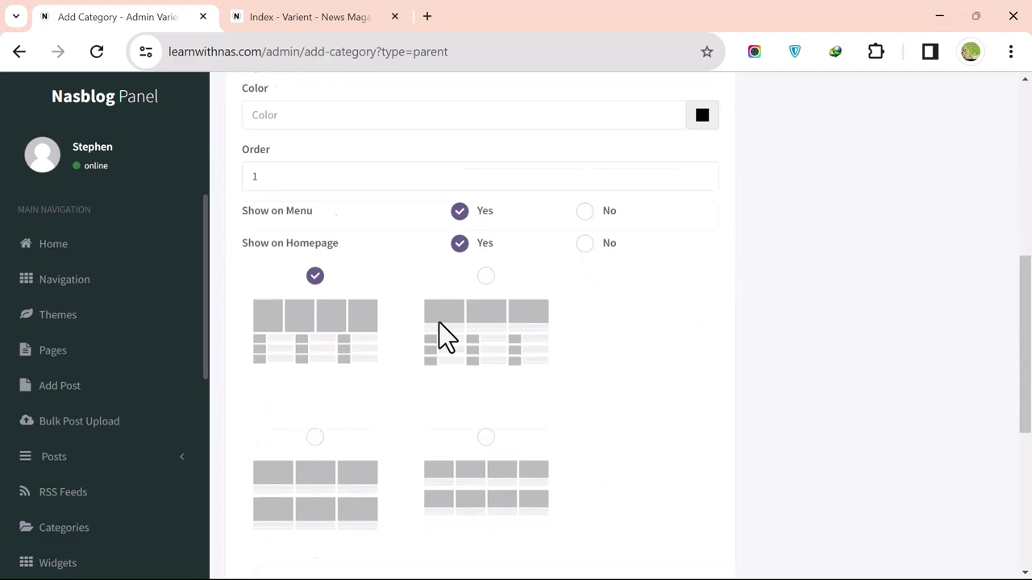
{"action": "scroll", "coordinate": [558, 273], "scroll_direction": "up", "scroll_amount": 2}
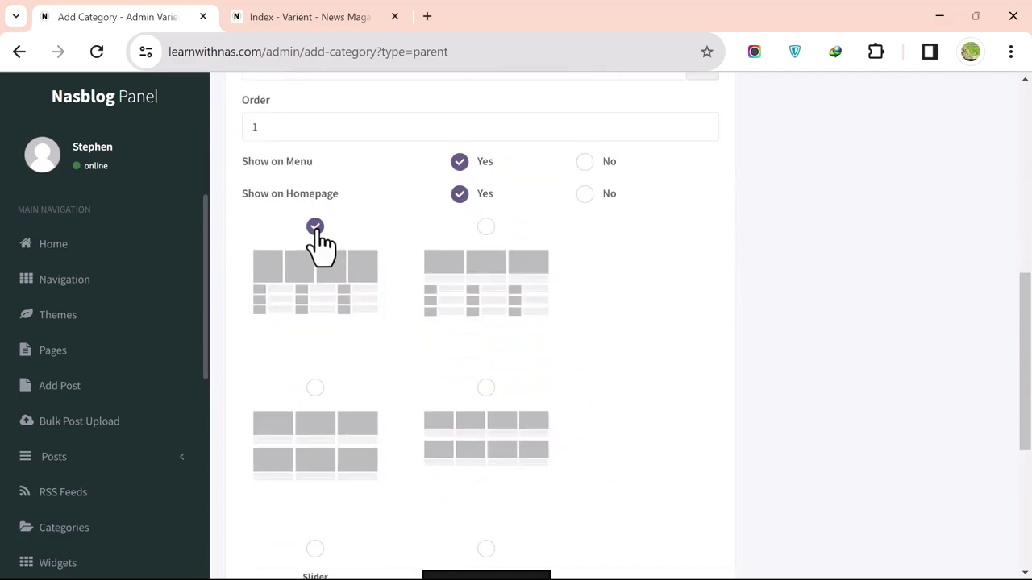
{"action": "scroll", "coordinate": [320, 242], "scroll_direction": "down", "scroll_amount": 6}
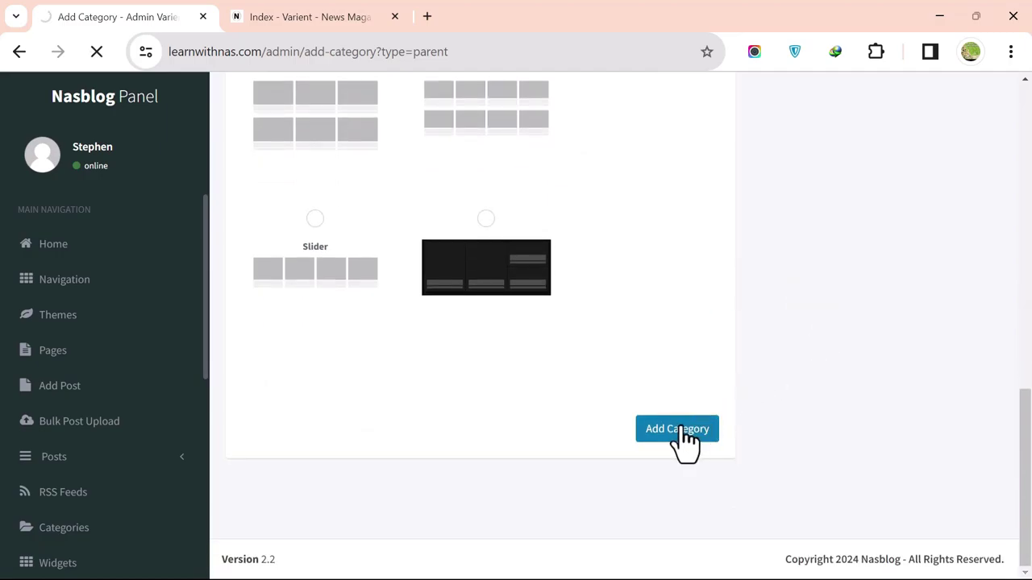
{"action": "left_click", "coordinate": [324, 12]}
Step: Drag news and health above Gallery so the live menu reads Home, News, Health, Gallery
{"action": "left_click", "coordinate": [97, 55]}
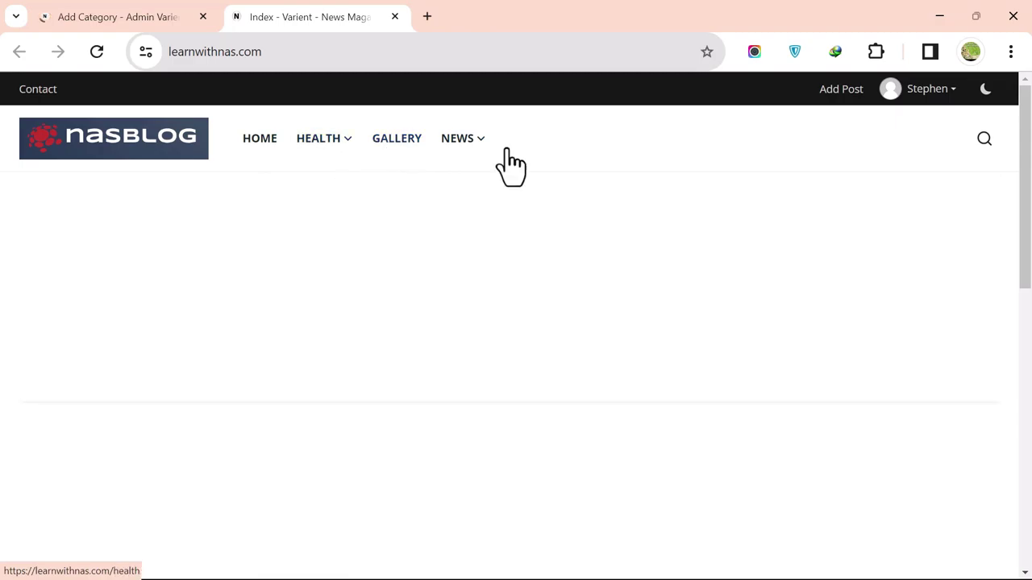
{"action": "left_click", "coordinate": [150, 23]}
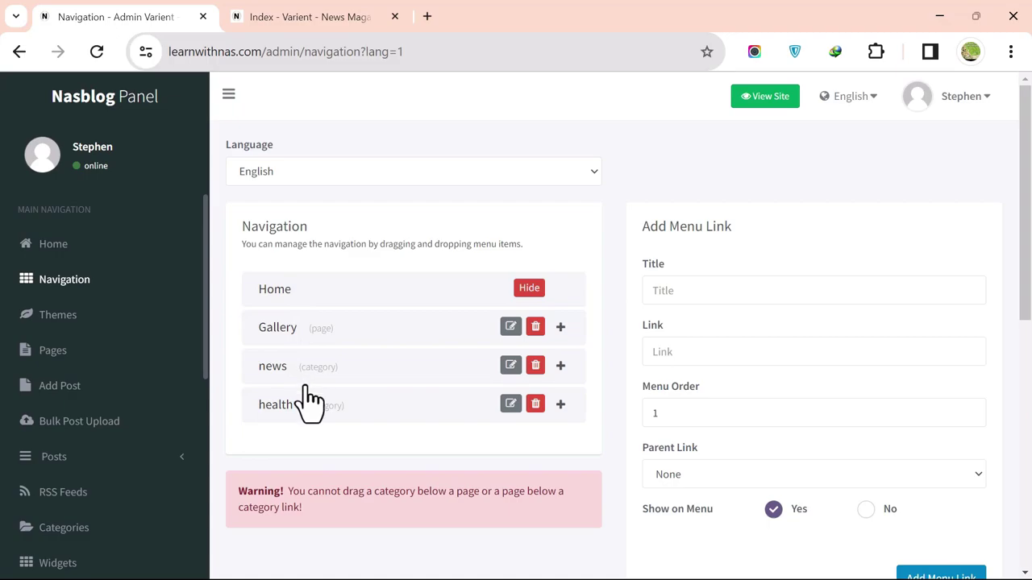
{"action": "left_click_drag", "start_coordinate": [312, 374], "coordinate": [308, 332]}
{"action": "left_click_drag", "start_coordinate": [313, 412], "coordinate": [307, 379]}
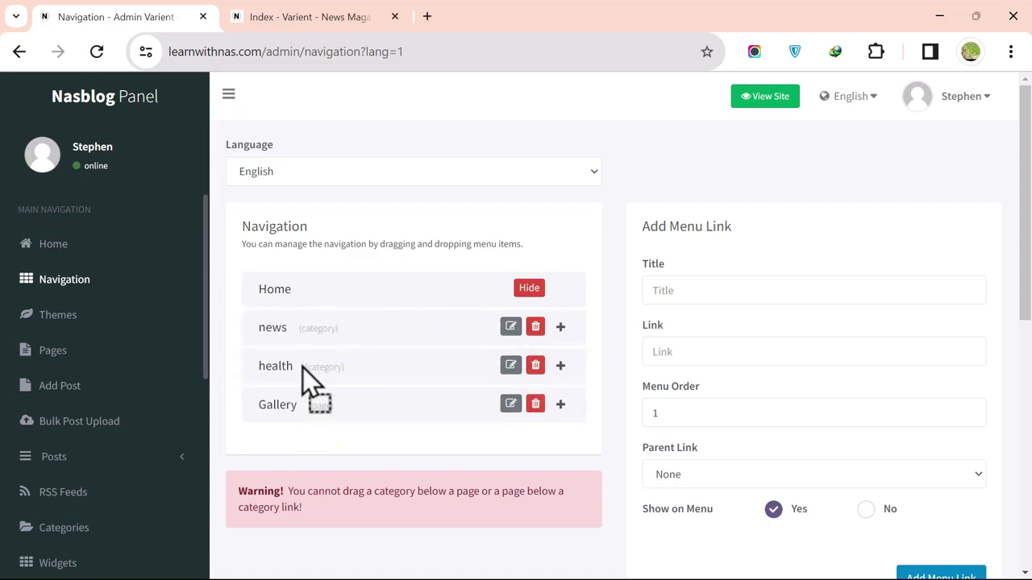
{"action": "left_click", "coordinate": [274, 16]}
{"action": "left_click", "coordinate": [100, 50]}
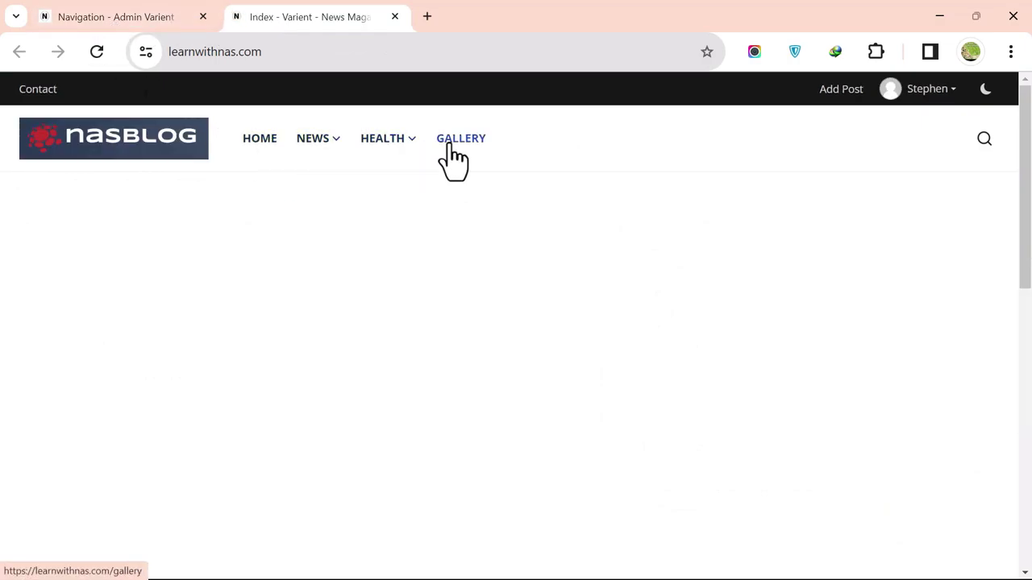
{"action": "left_click", "coordinate": [105, 15]}
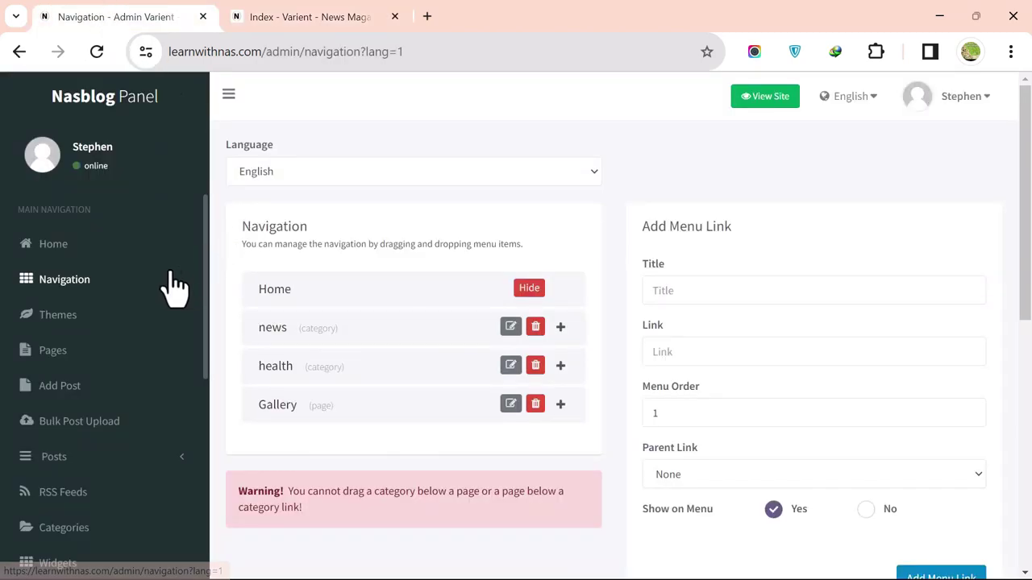
{"action": "scroll", "coordinate": [196, 341], "scroll_direction": "down", "scroll_amount": 1}
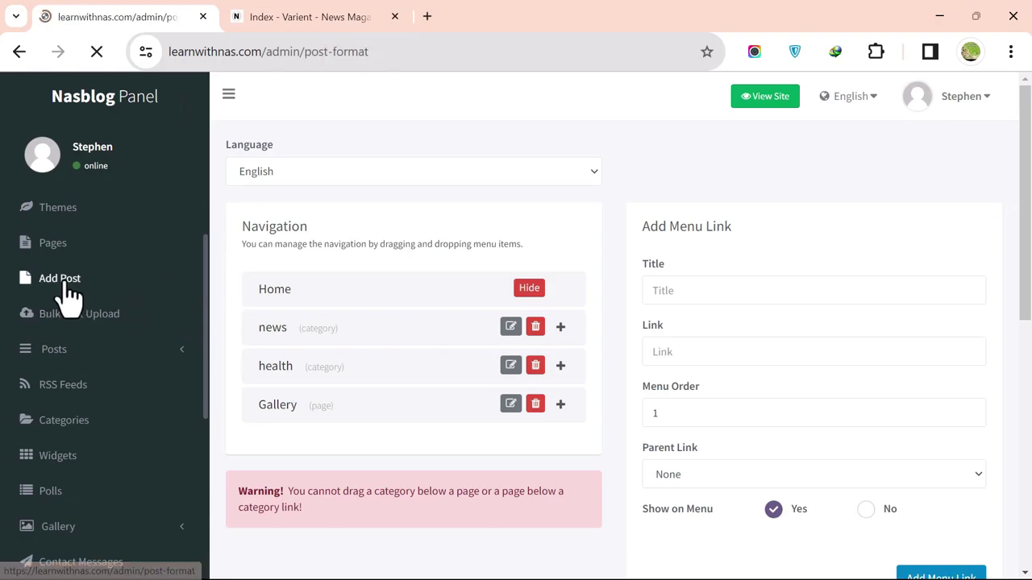
Step: Pick the Article card as the new post's format
{"action": "scroll", "coordinate": [415, 305], "scroll_direction": "down", "scroll_amount": 3}
{"action": "scroll", "coordinate": [416, 305], "scroll_direction": "up", "scroll_amount": 1}
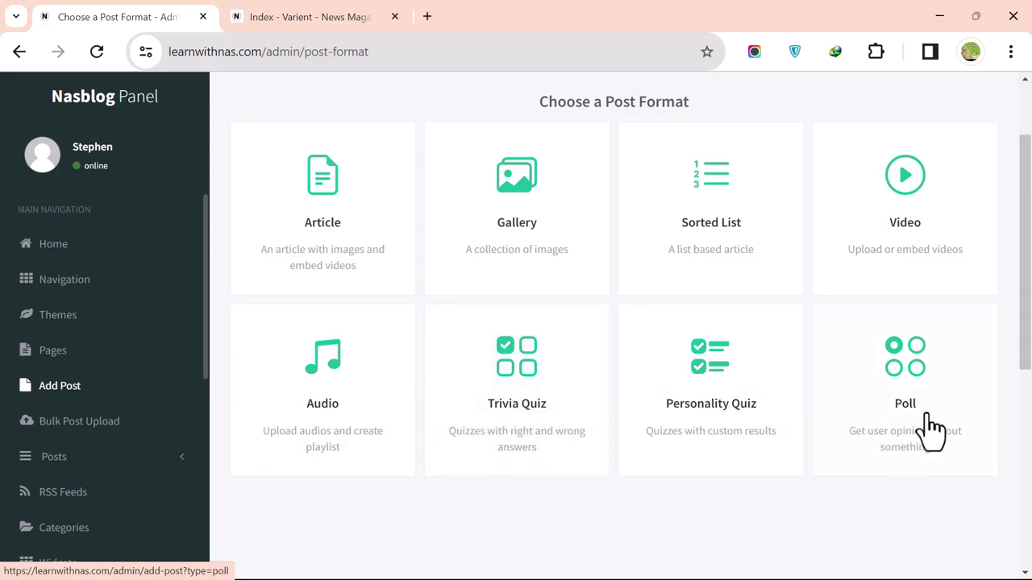
{"action": "scroll", "coordinate": [427, 381], "scroll_direction": "down", "scroll_amount": 2}
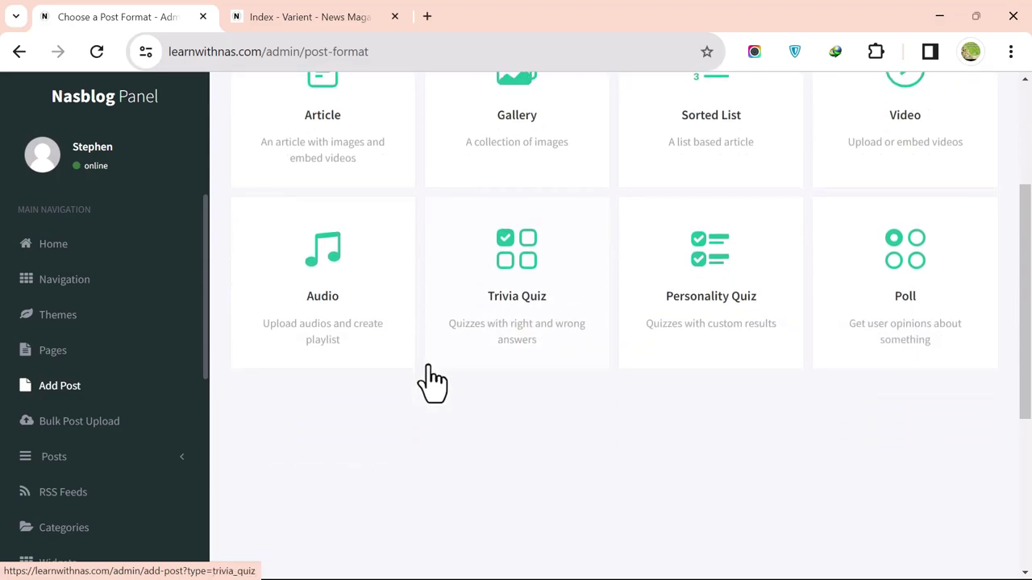
{"action": "scroll", "coordinate": [430, 380], "scroll_direction": "up", "scroll_amount": 2}
{"action": "left_click", "coordinate": [330, 232]}
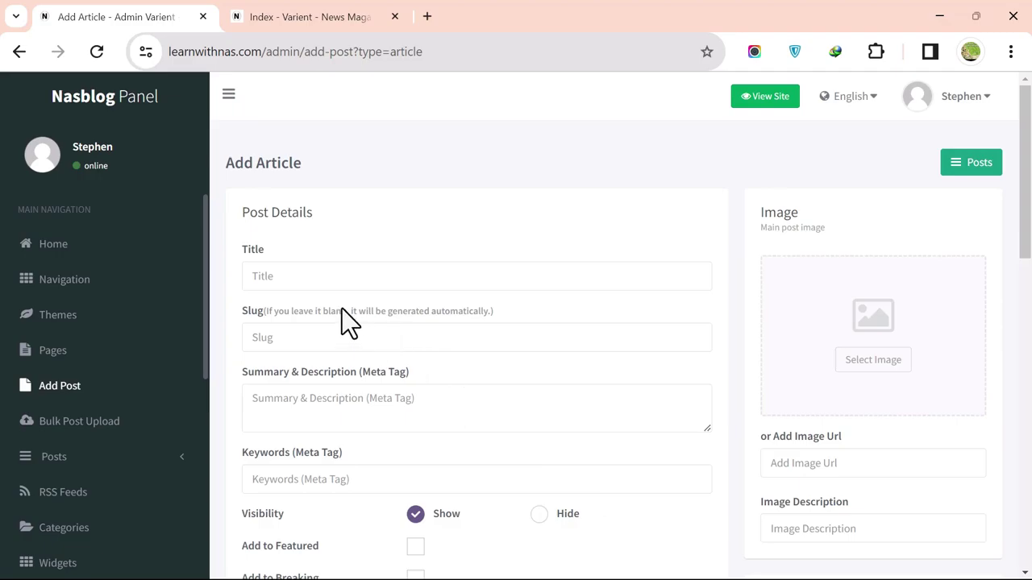
Step: Paste the headline as the article's title and summary, and add keyword 'tems'
{"action": "left_click", "coordinate": [290, 276]}
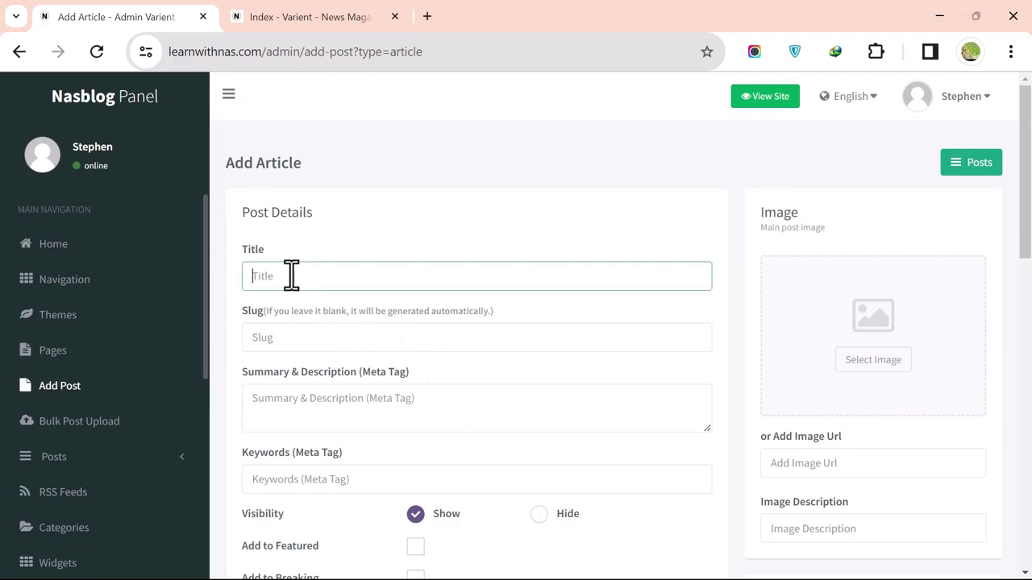
{"action": "type", "text": "I received death threats over pregnancy rumours' – Singer Tems"}
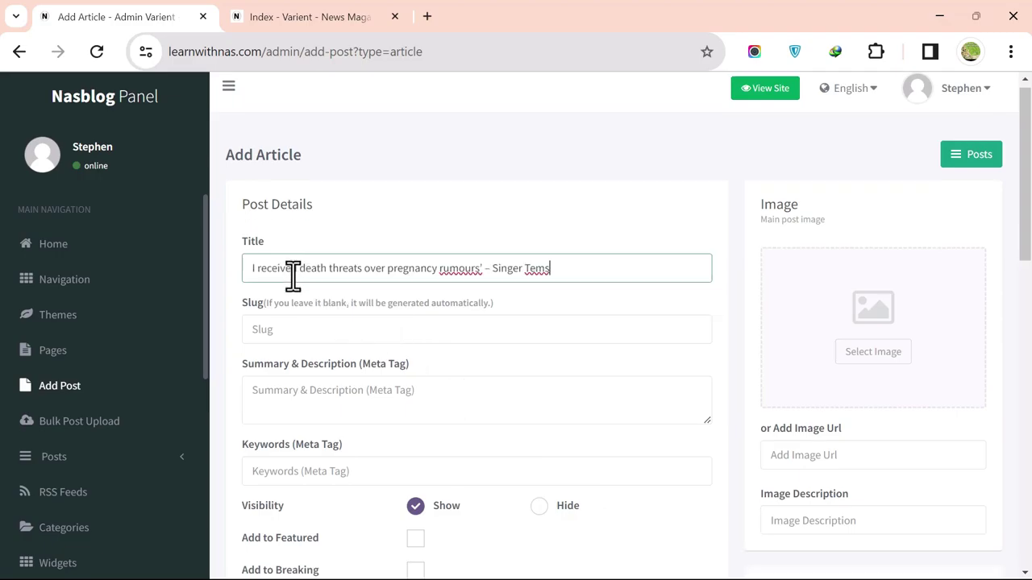
{"action": "scroll", "coordinate": [288, 288], "scroll_direction": "down", "scroll_amount": 1}
{"action": "left_click", "coordinate": [436, 298]}
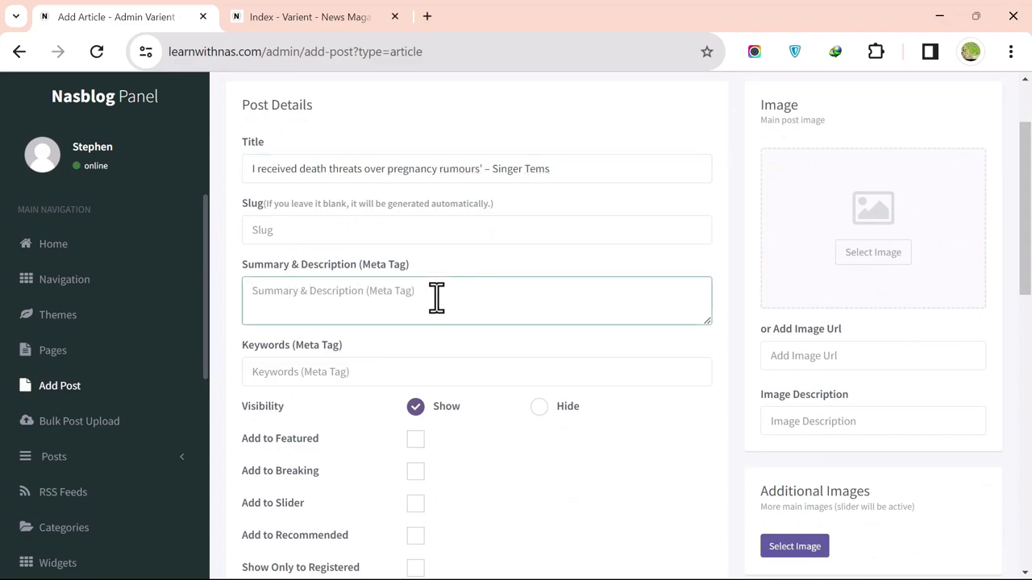
{"action": "type", "text": "I received death threats over pregnancy rumours' – Singer Tems"}
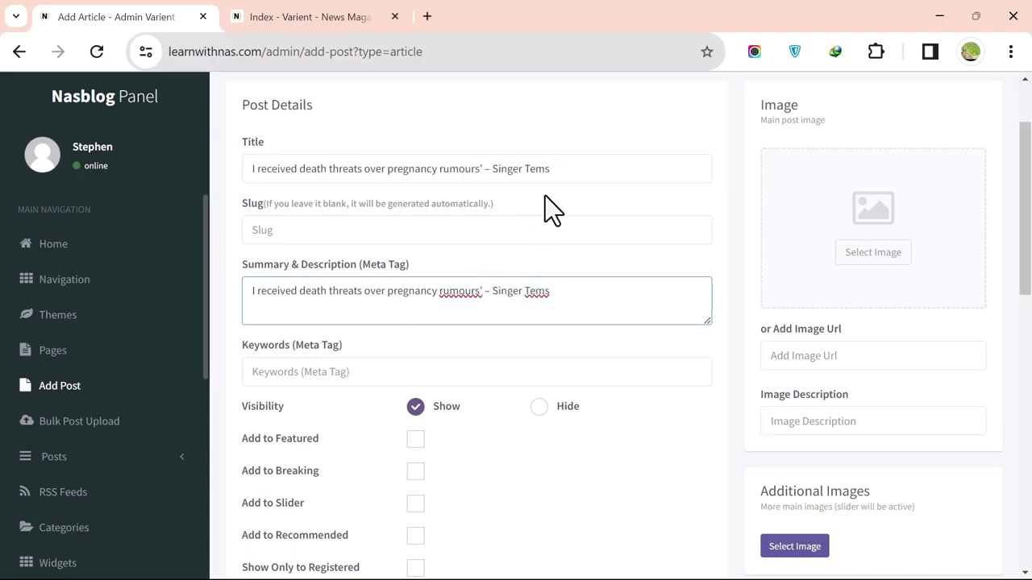
{"action": "scroll", "coordinate": [500, 316], "scroll_direction": "down", "scroll_amount": 1}
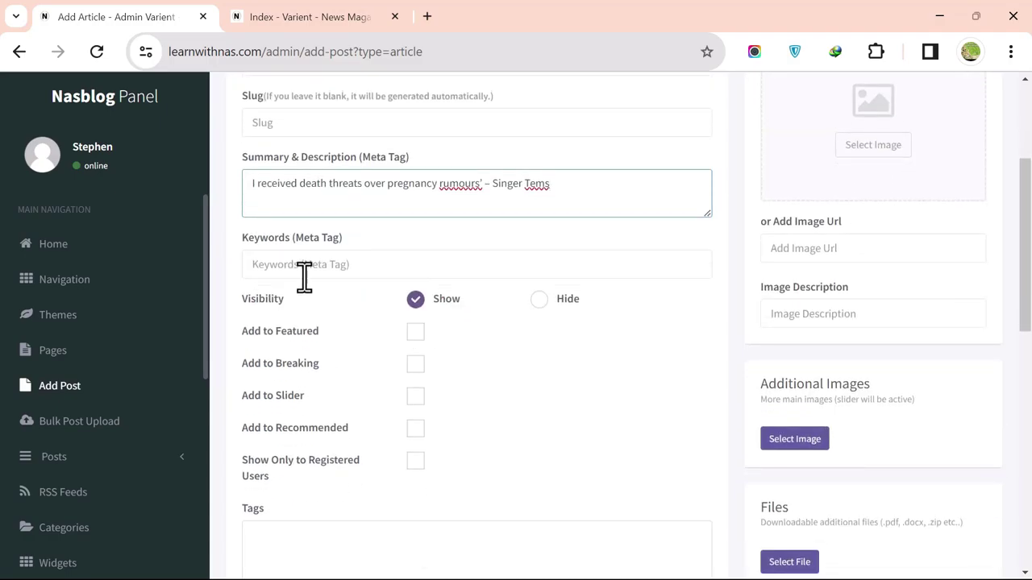
{"action": "left_click", "coordinate": [368, 260]}
{"action": "type", "text": "tems"}
Step: Tick Breaking and Slider, and paste the three-paragraph Tems story into the content editor
{"action": "scroll", "coordinate": [334, 303], "scroll_direction": "down", "scroll_amount": 1}
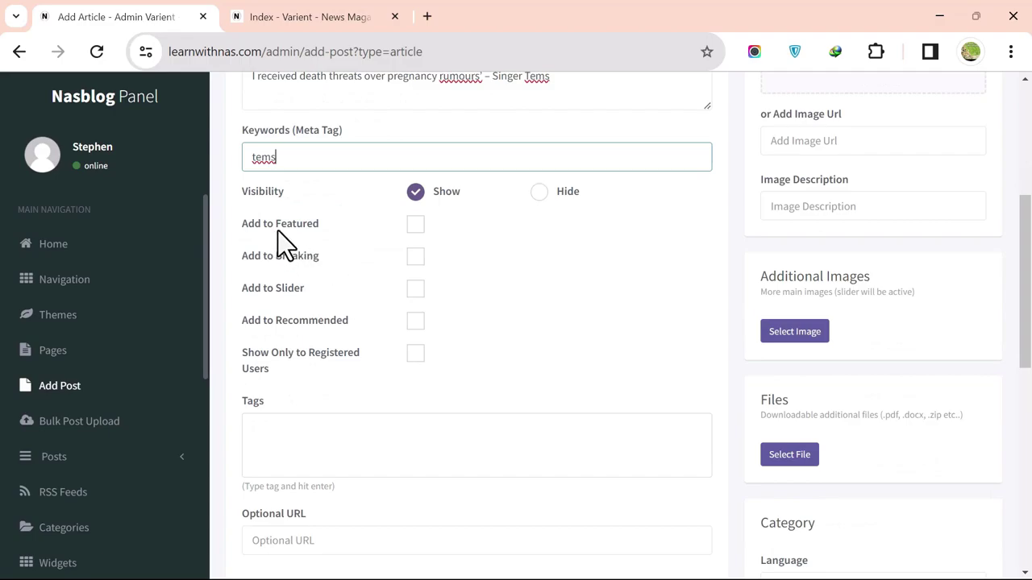
{"action": "left_click", "coordinate": [412, 260]}
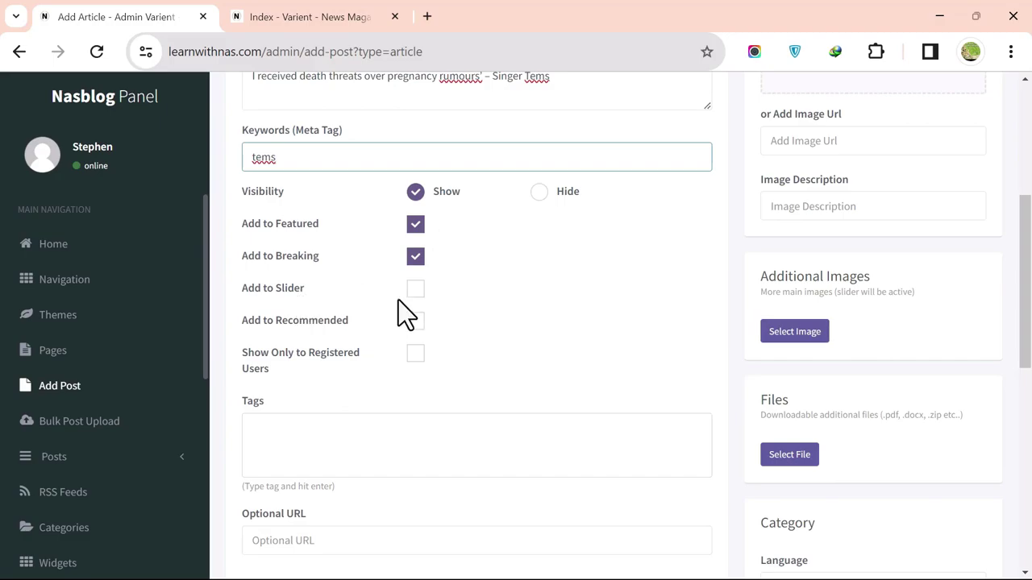
{"action": "left_click", "coordinate": [415, 290]}
{"action": "scroll", "coordinate": [403, 339], "scroll_direction": "down", "scroll_amount": 3}
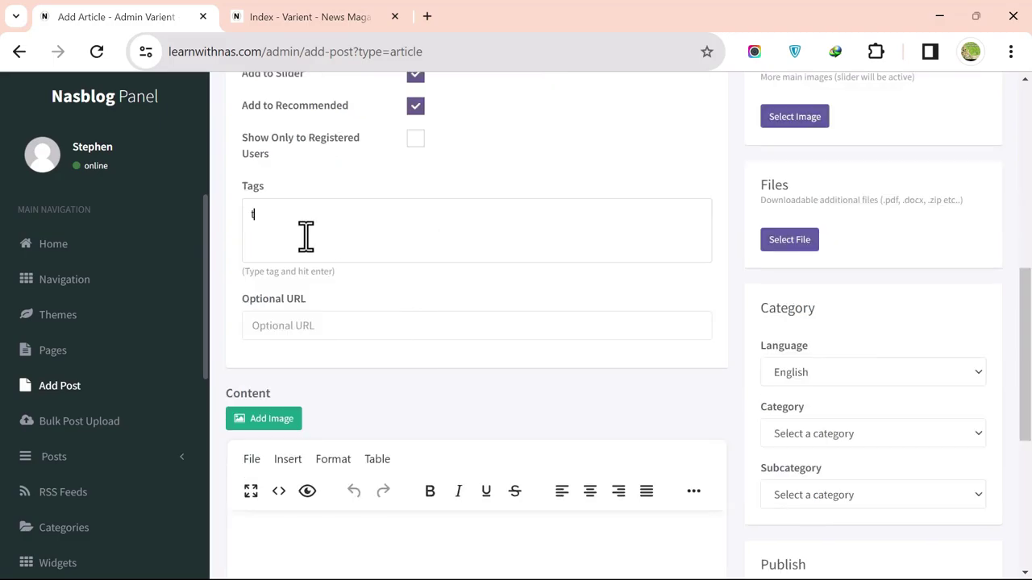
{"action": "scroll", "coordinate": [367, 259], "scroll_direction": "down", "scroll_amount": 5}
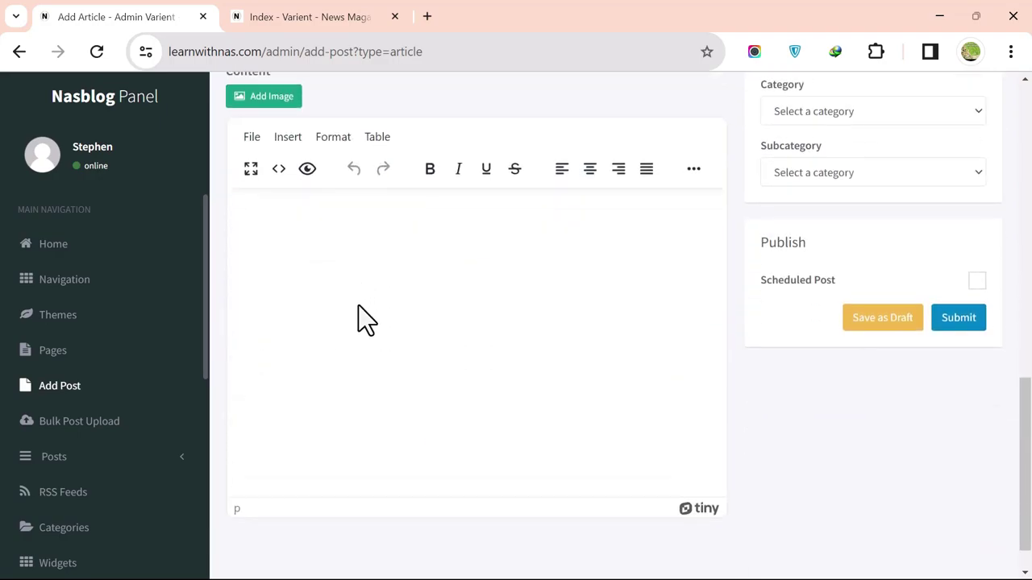
{"action": "scroll", "coordinate": [370, 316], "scroll_direction": "up", "scroll_amount": 3}
{"action": "scroll", "coordinate": [371, 329], "scroll_direction": "down", "scroll_amount": 3}
{"action": "scroll", "coordinate": [359, 306], "scroll_direction": "up", "scroll_amount": 6}
{"action": "scroll", "coordinate": [362, 353], "scroll_direction": "down", "scroll_amount": 6}
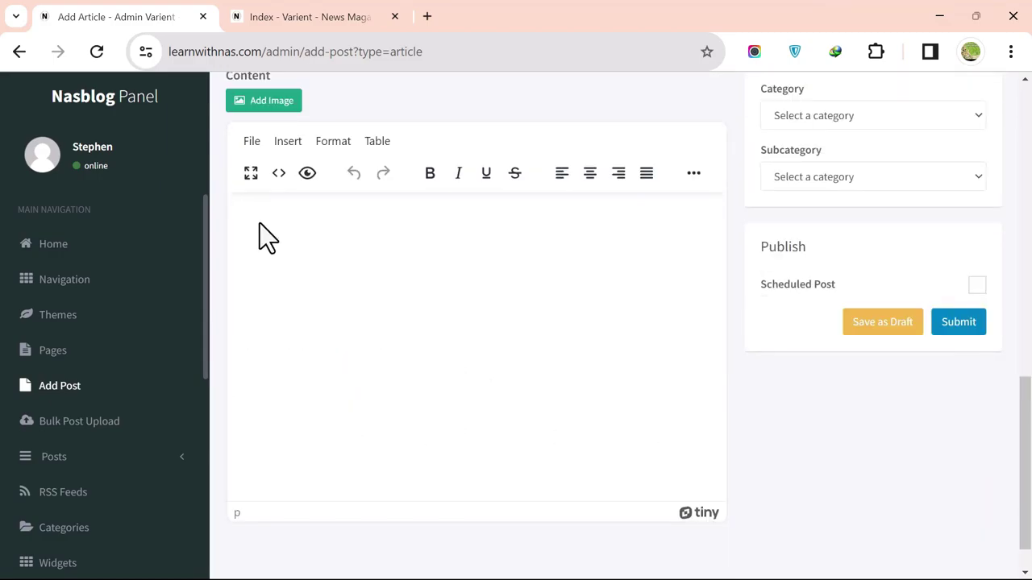
{"action": "type", "text": "Grammy-winning Nigerian singer Temilade Openiyi, popularly known as Tems, has revealed that she received death threats over her pregnancy rumours. Blacknews, recalls that Tems sparked pregnancy rumours after she was spotted at Burberry's Spring/Summer 2024 London Fashion Week show, donning a black dress with a purple fluffy coat and matching heels, and many thought that the way the dress was clinging to her body suggested that she was pregnant. Speaking in a recent interview with The Beat 99.9 FM, Lagos, the Oscar-nominated diva said she received social media DMs questioning the choice of American rapper Future, who was allegedly responsible for her supposed pregnancy."}
{"action": "scroll", "coordinate": [718, 237], "scroll_direction": "up", "scroll_amount": 6}
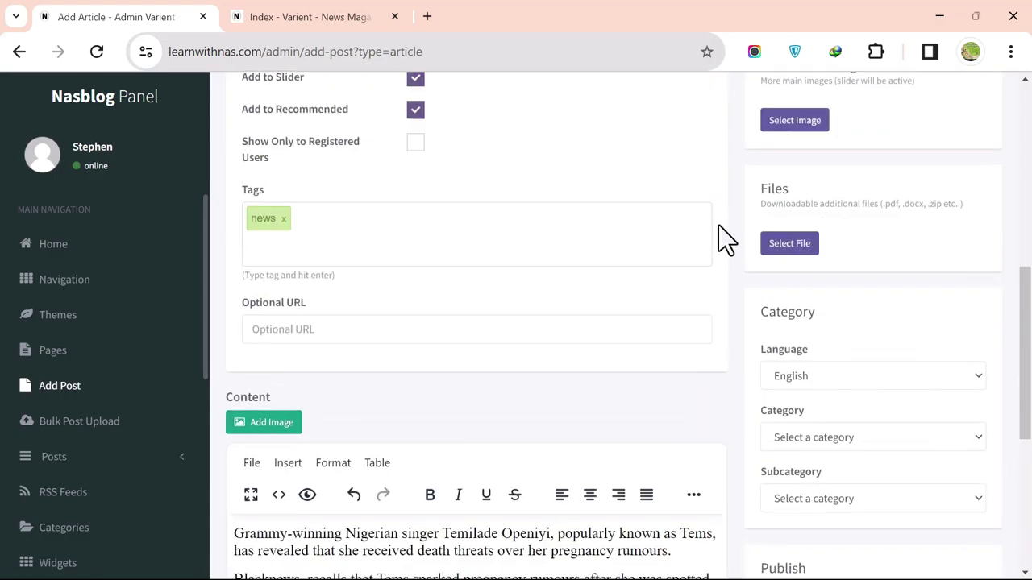
{"action": "scroll", "coordinate": [718, 225], "scroll_direction": "up", "scroll_amount": 5}
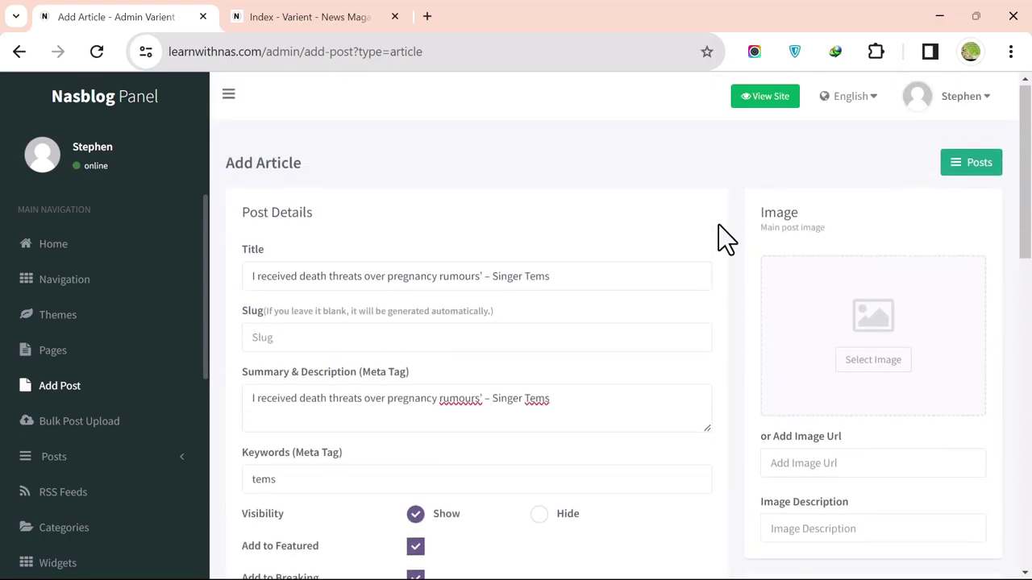
{"action": "scroll", "coordinate": [719, 225], "scroll_direction": "down", "scroll_amount": 1}
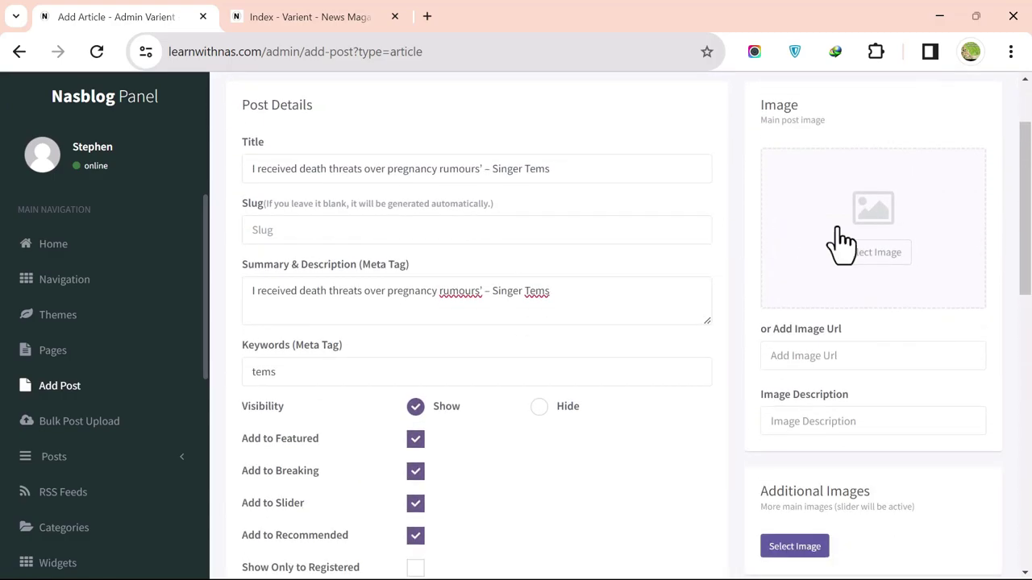
Step: Upload hgghj.jpg from the Desktop and select it as the article's main image
{"action": "left_click", "coordinate": [885, 274]}
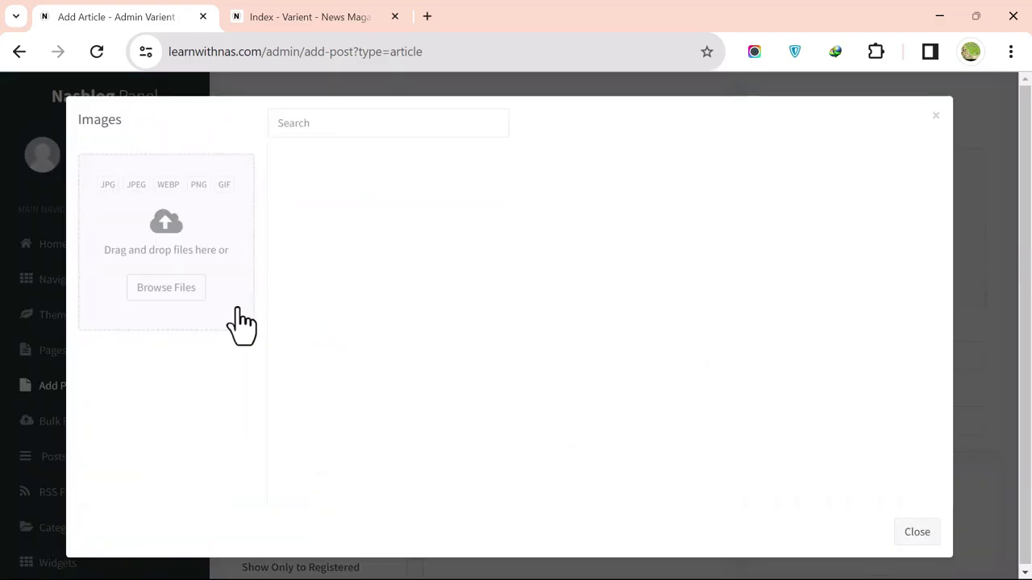
{"action": "left_click", "coordinate": [171, 305]}
{"action": "scroll", "coordinate": [391, 266], "scroll_direction": "down", "scroll_amount": 2}
{"action": "left_click", "coordinate": [392, 185]}
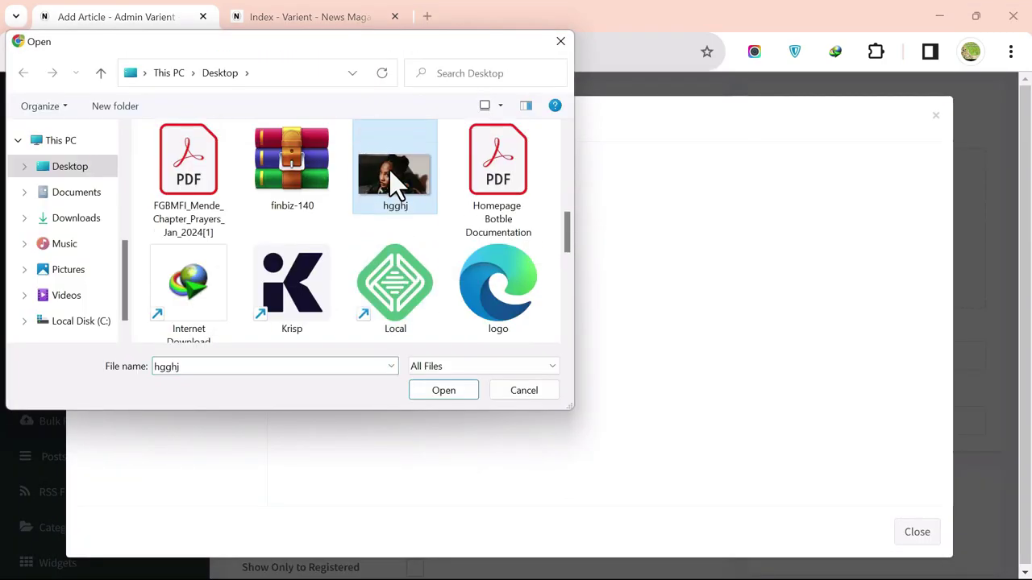
{"action": "left_click", "coordinate": [444, 392]}
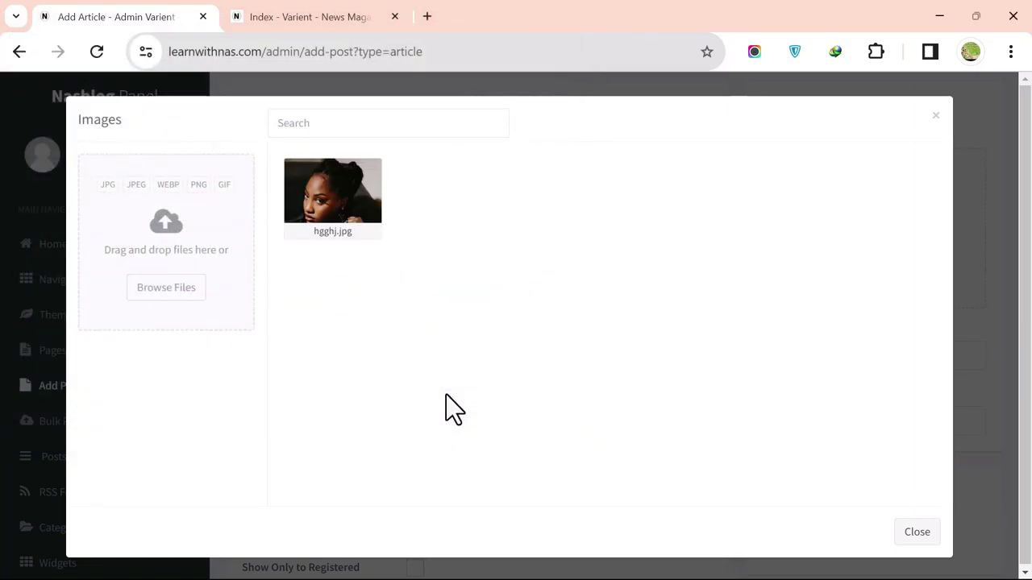
{"action": "left_click", "coordinate": [356, 231]}
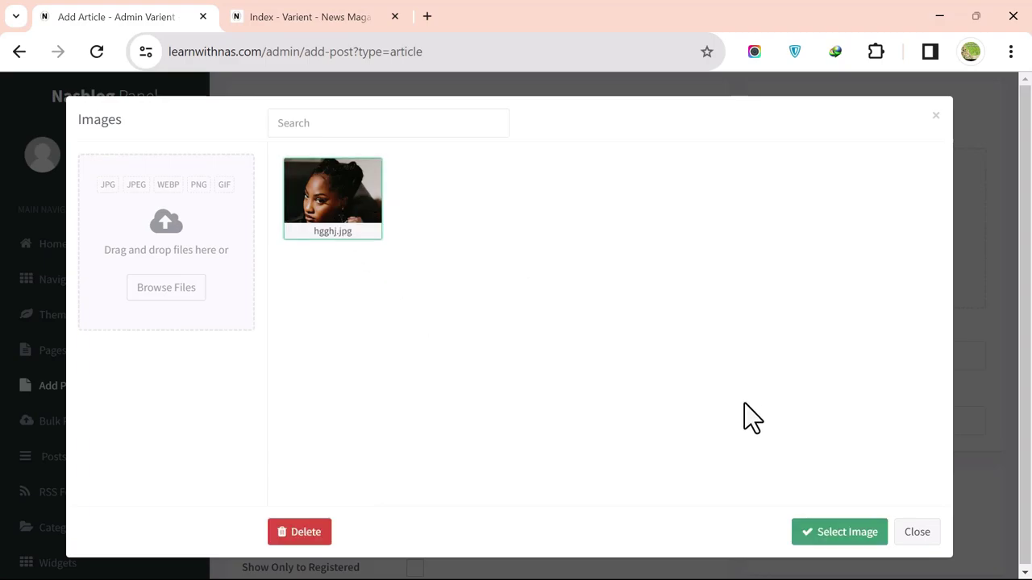
{"action": "left_click", "coordinate": [843, 534]}
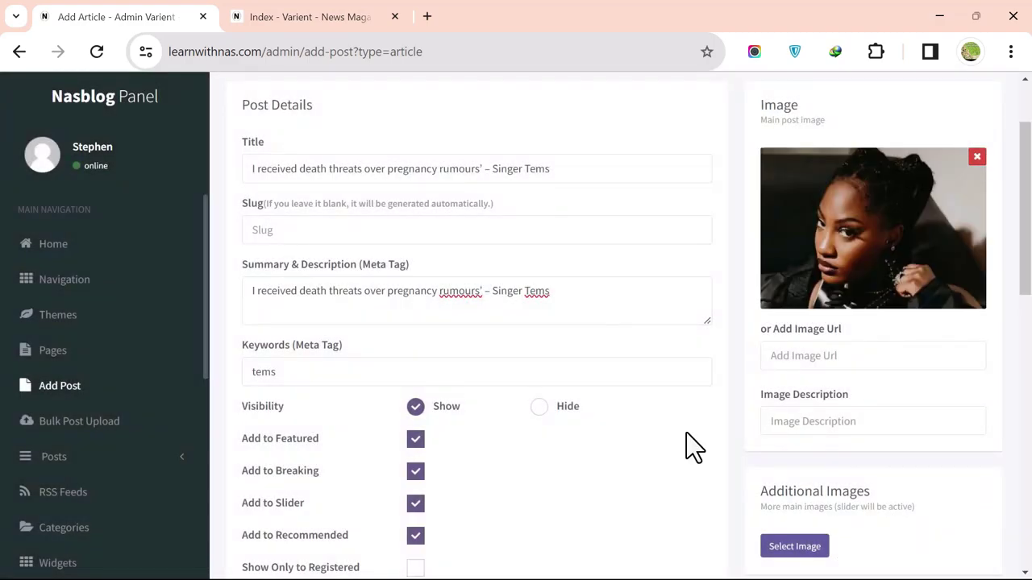
{"action": "scroll", "coordinate": [882, 356], "scroll_direction": "up", "scroll_amount": 1}
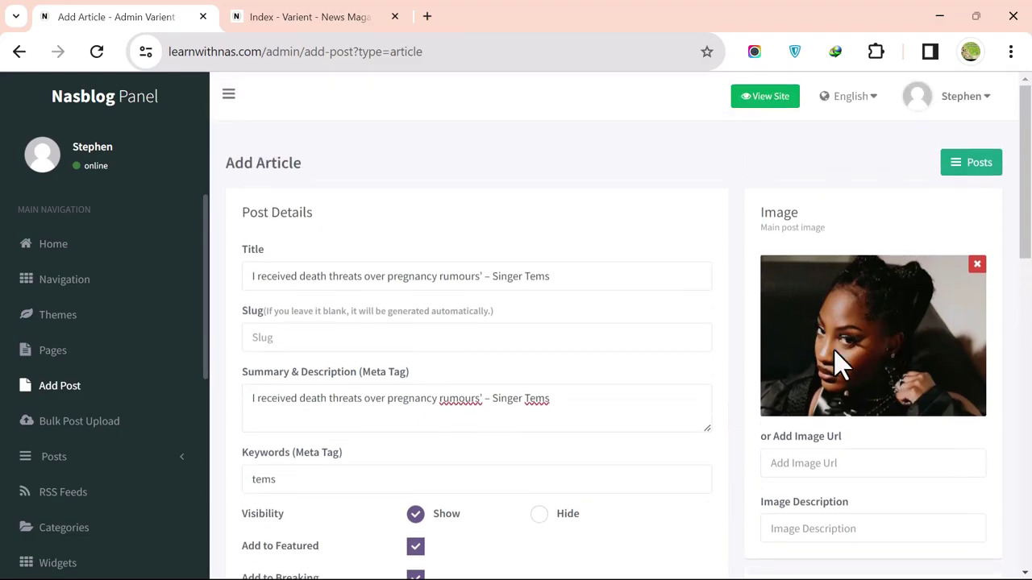
Step: Copy the article title into the Image Description field
{"action": "scroll", "coordinate": [893, 354], "scroll_direction": "down", "scroll_amount": 1}
{"action": "left_click", "coordinate": [574, 161]}
{"action": "triple_click", "coordinate": [574, 161]}
{"action": "key", "text": "ctrl+c"}
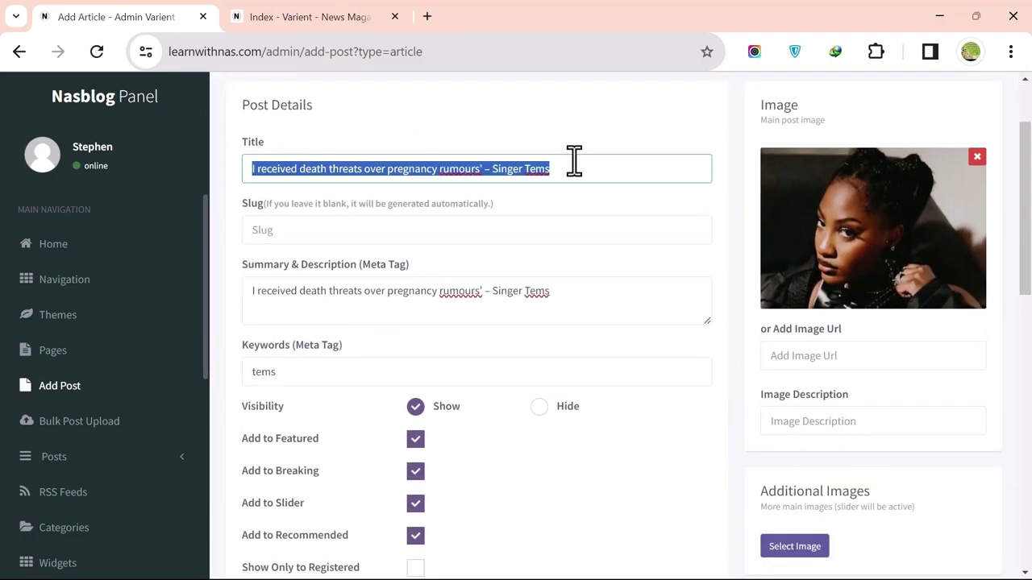
{"action": "left_click", "coordinate": [859, 359]}
{"action": "left_click", "coordinate": [856, 421]}
{"action": "key", "text": "ctrl+v"}
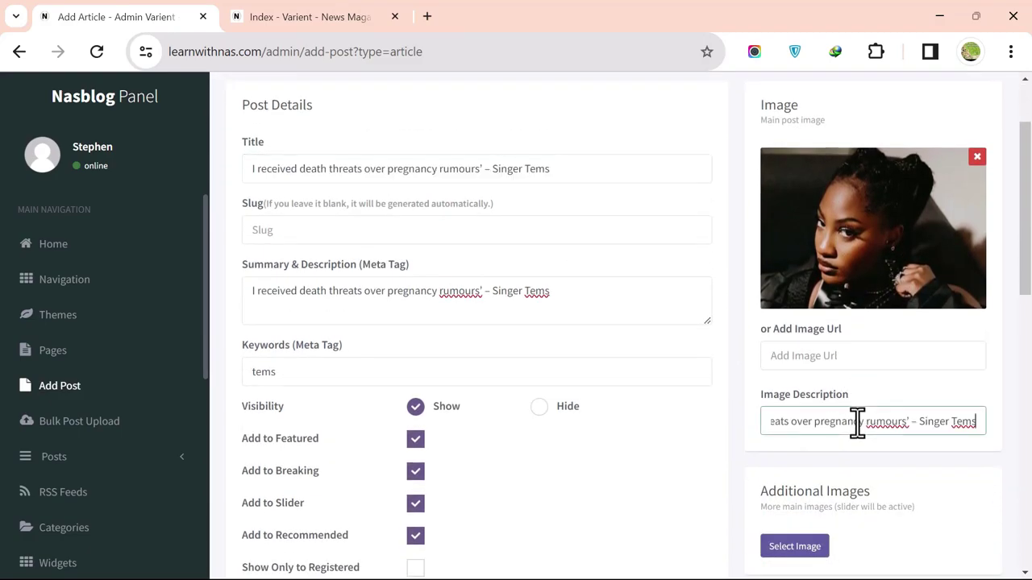
Step: File the article under the news category, submit it, and reload the live site
{"action": "scroll", "coordinate": [826, 442], "scroll_direction": "down", "scroll_amount": 4}
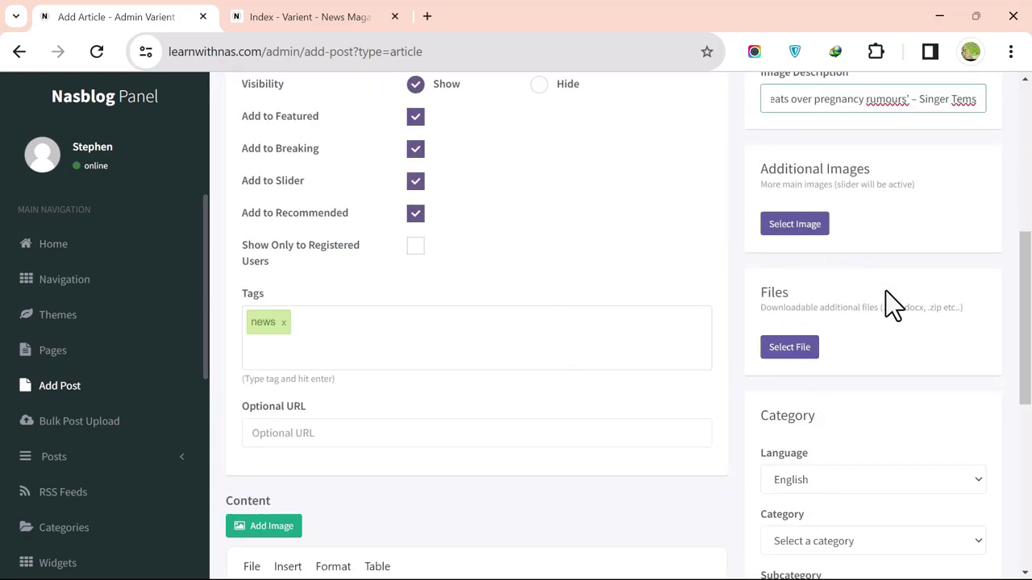
{"action": "scroll", "coordinate": [875, 290], "scroll_direction": "down", "scroll_amount": 1}
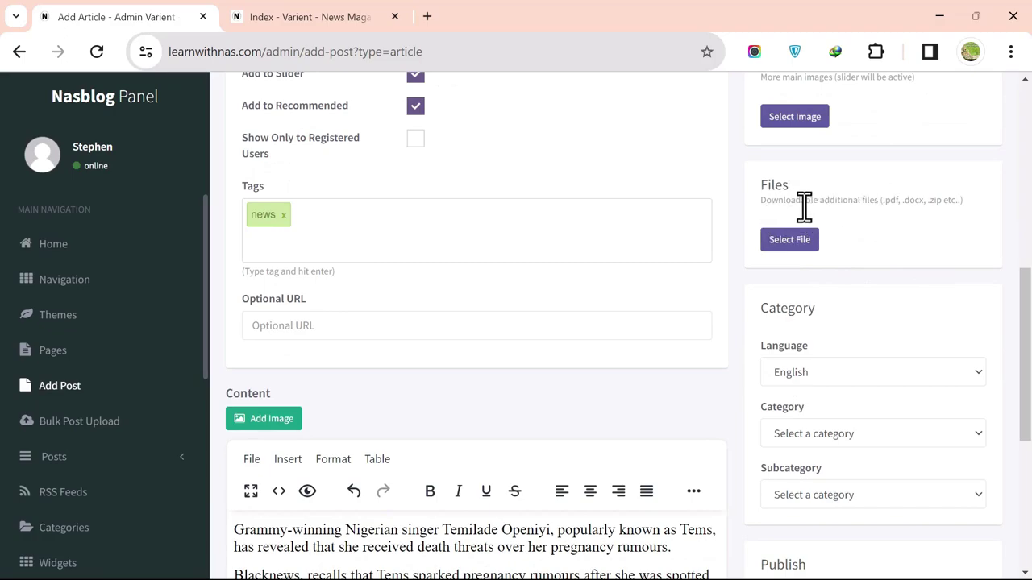
{"action": "scroll", "coordinate": [887, 282], "scroll_direction": "down", "scroll_amount": 2}
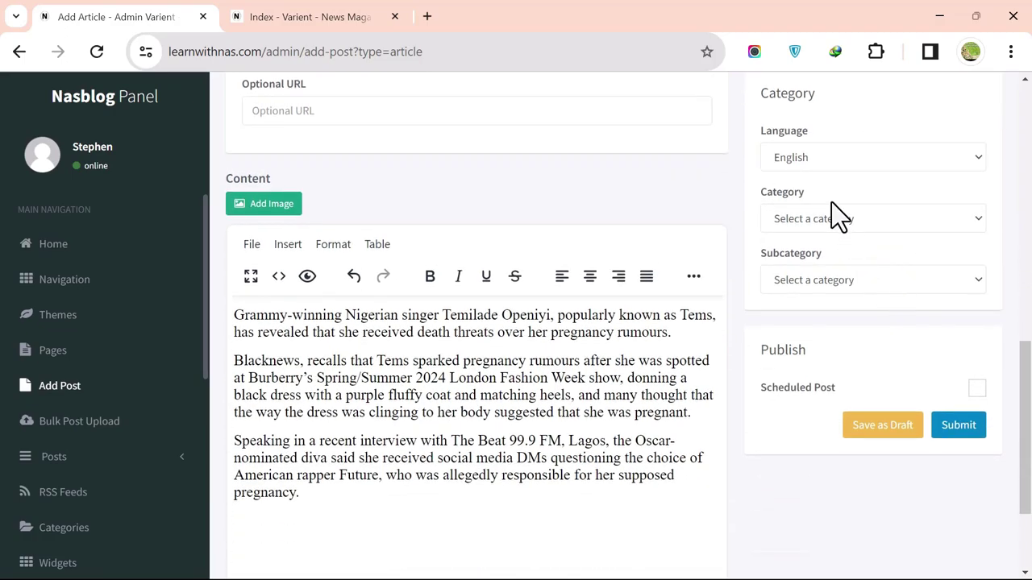
{"action": "left_click", "coordinate": [847, 218]}
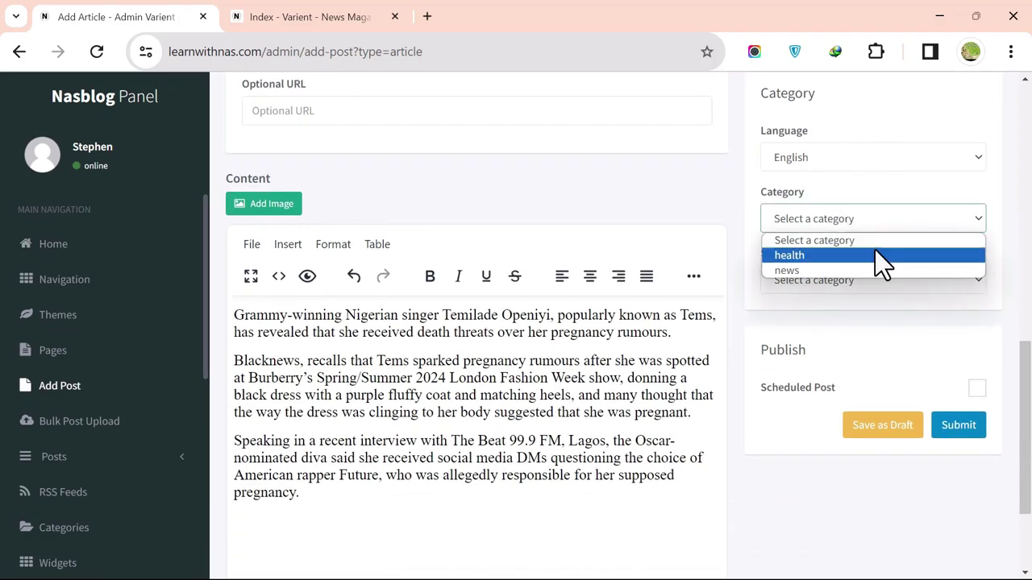
{"action": "left_click", "coordinate": [818, 271]}
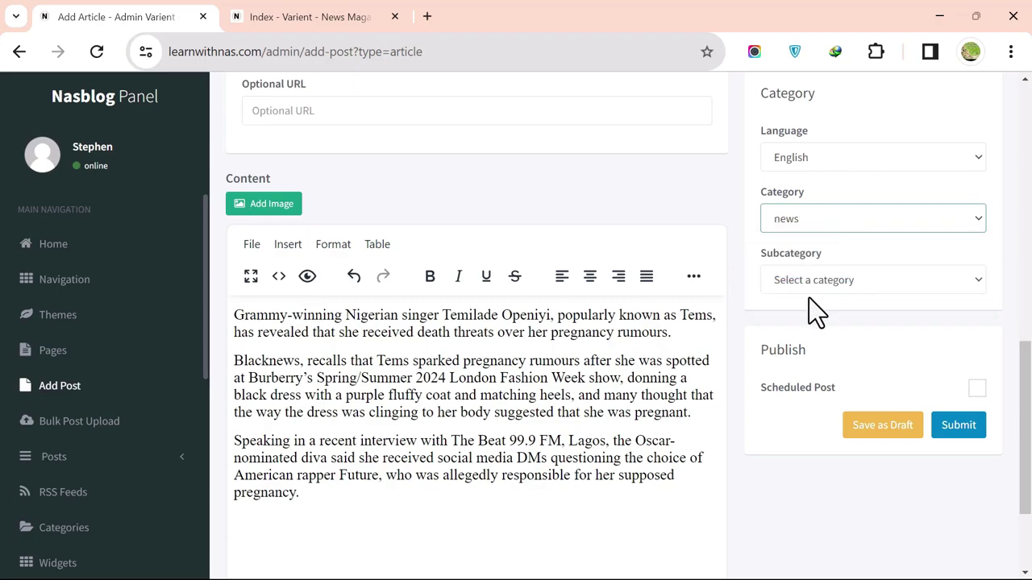
{"action": "scroll", "coordinate": [871, 322], "scroll_direction": "down", "scroll_amount": 1}
{"action": "left_click", "coordinate": [959, 320]}
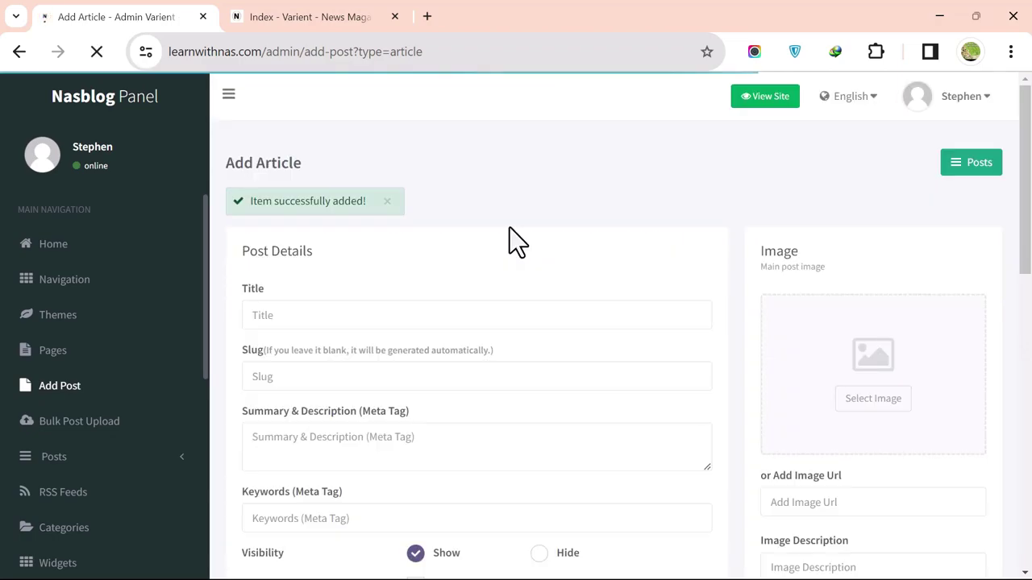
{"action": "left_click", "coordinate": [347, 3]}
{"action": "left_click", "coordinate": [90, 54]}
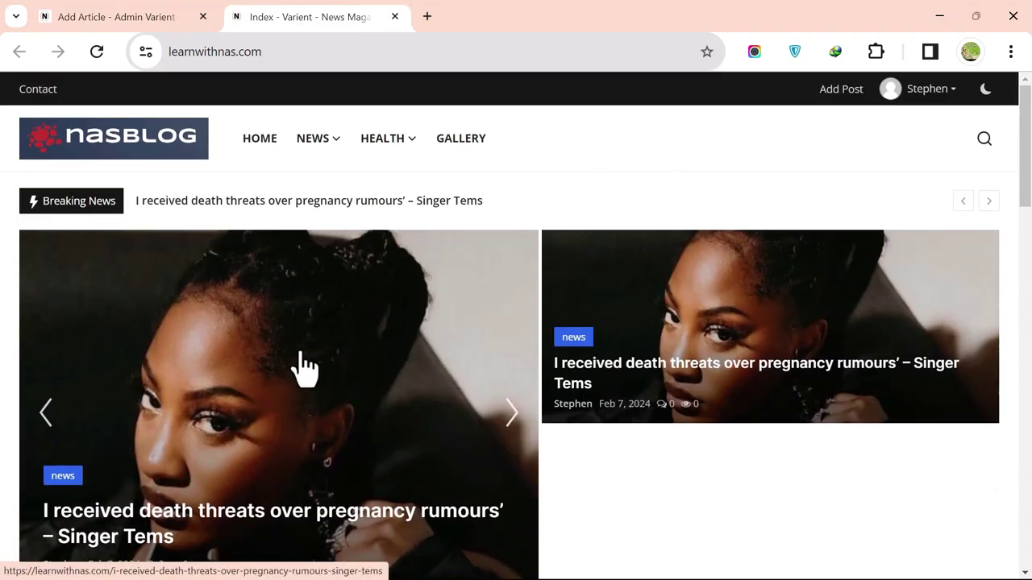
Step: Scroll through the live homepage to check the Tems article in the slider, news, Latest and Popular Posts, and footer
{"action": "scroll", "coordinate": [395, 384], "scroll_direction": "down", "scroll_amount": 8}
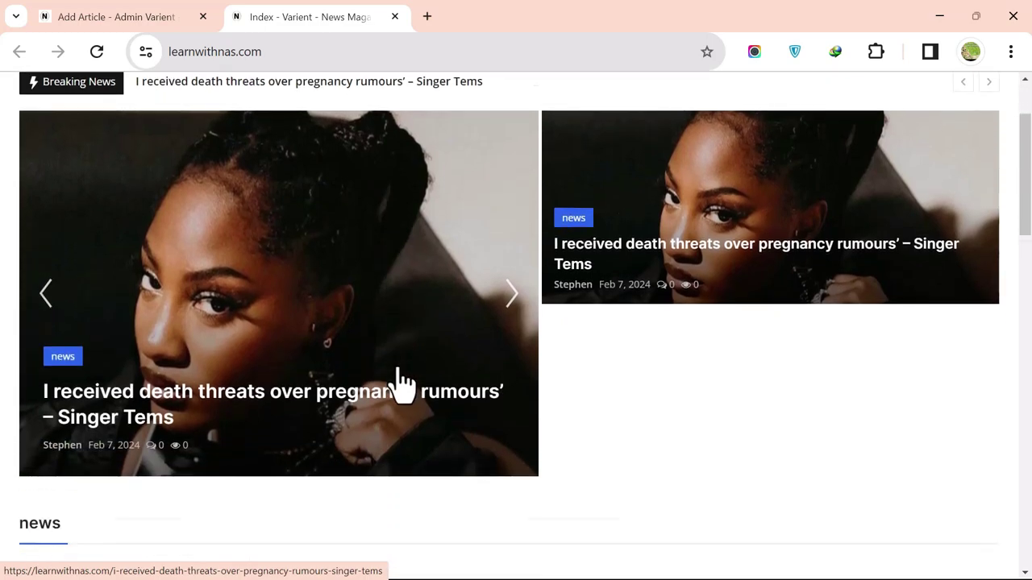
{"action": "scroll", "coordinate": [398, 369], "scroll_direction": "up", "scroll_amount": 1}
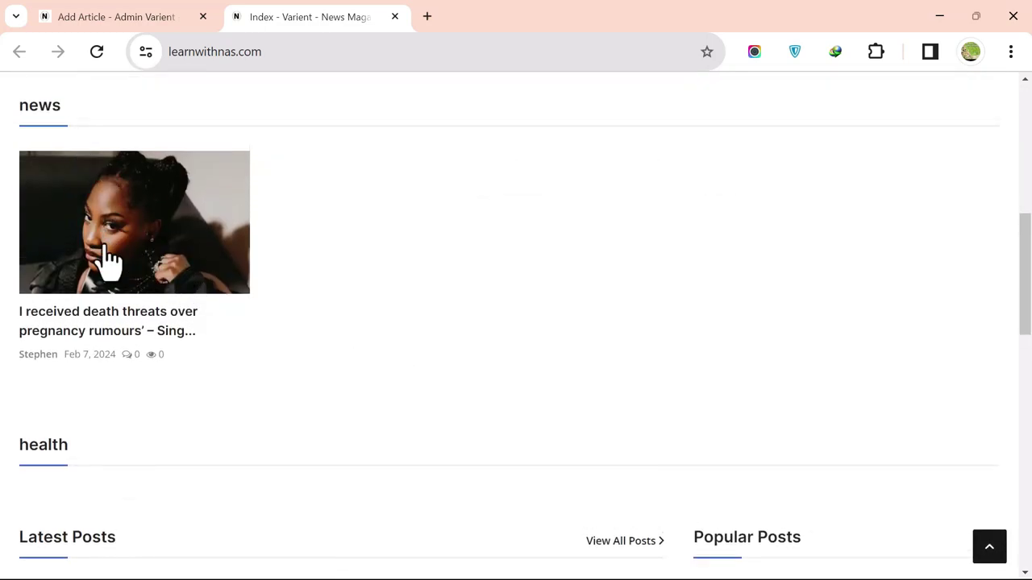
{"action": "scroll", "coordinate": [379, 274], "scroll_direction": "down", "scroll_amount": 4}
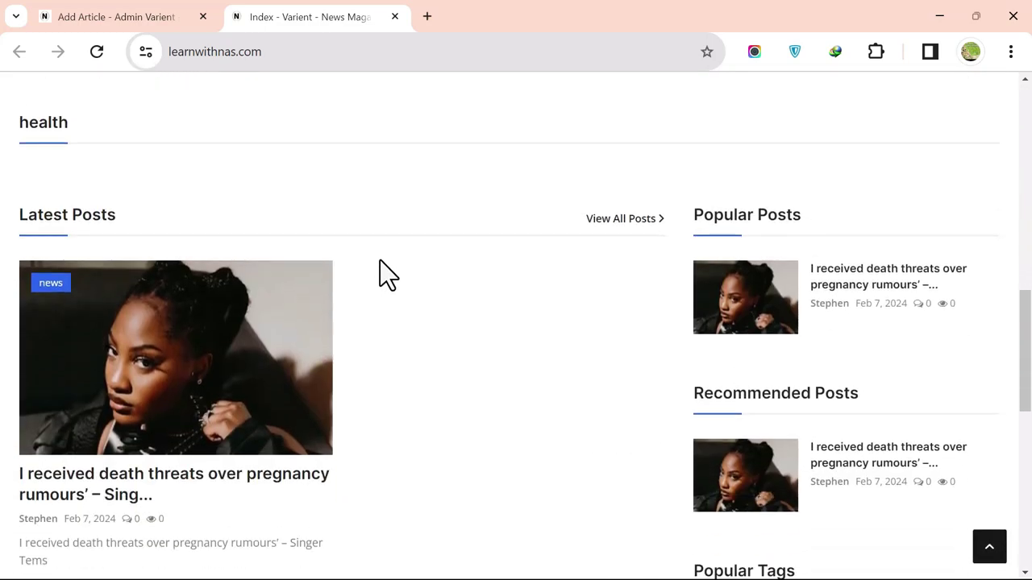
{"action": "scroll", "coordinate": [225, 342], "scroll_direction": "down", "scroll_amount": 3}
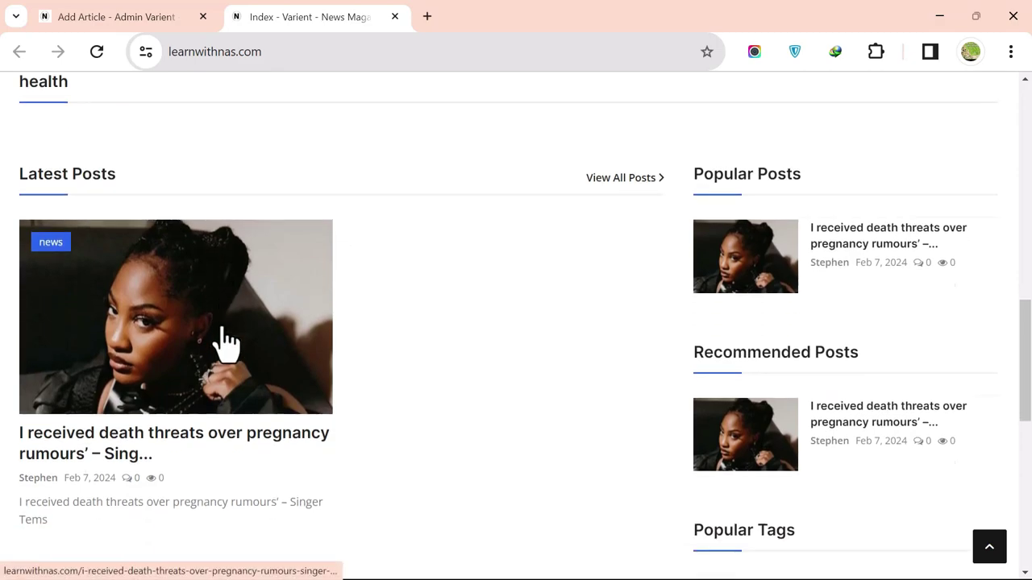
{"action": "scroll", "coordinate": [633, 329], "scroll_direction": "up", "scroll_amount": 3}
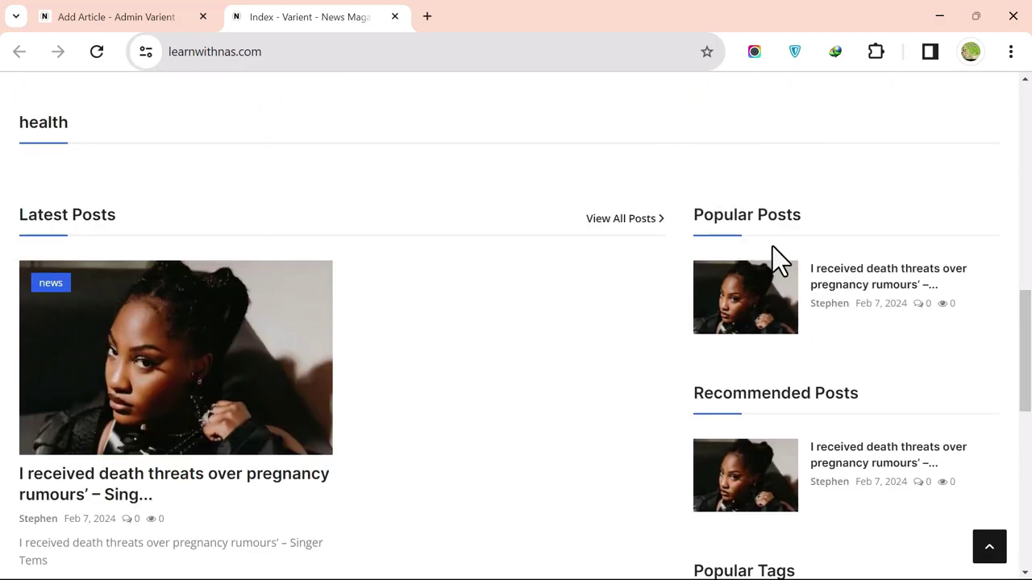
{"action": "scroll", "coordinate": [794, 294], "scroll_direction": "down", "scroll_amount": 3}
{"action": "scroll", "coordinate": [751, 324], "scroll_direction": "down", "scroll_amount": 6}
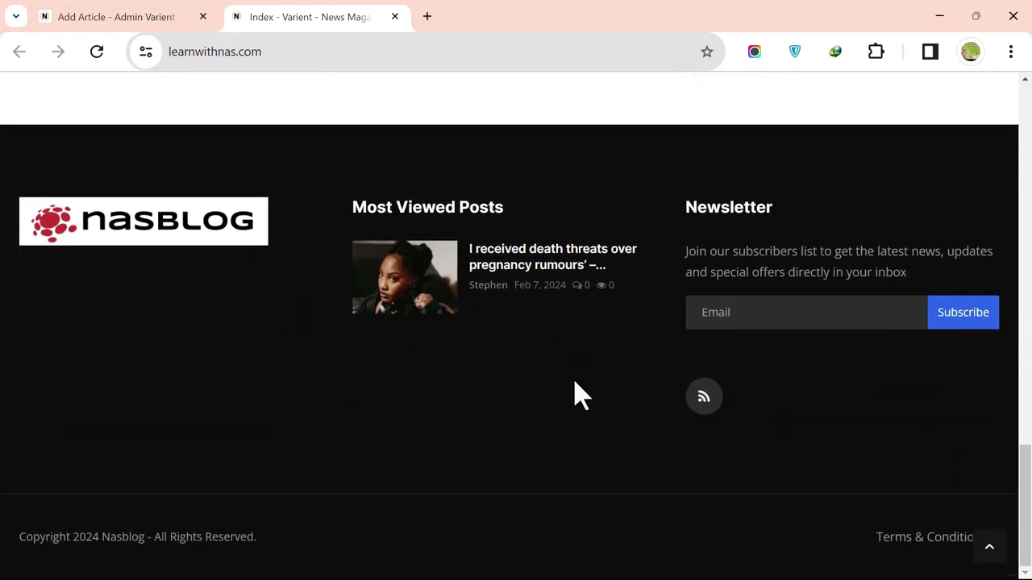
{"action": "scroll", "coordinate": [500, 387], "scroll_direction": "up", "scroll_amount": 10}
Step: Return to the Varient admin panel and close the public site tab
{"action": "left_click", "coordinate": [133, 14]}
{"action": "left_click", "coordinate": [314, 19]}
{"action": "key", "text": "ctrl+w"}
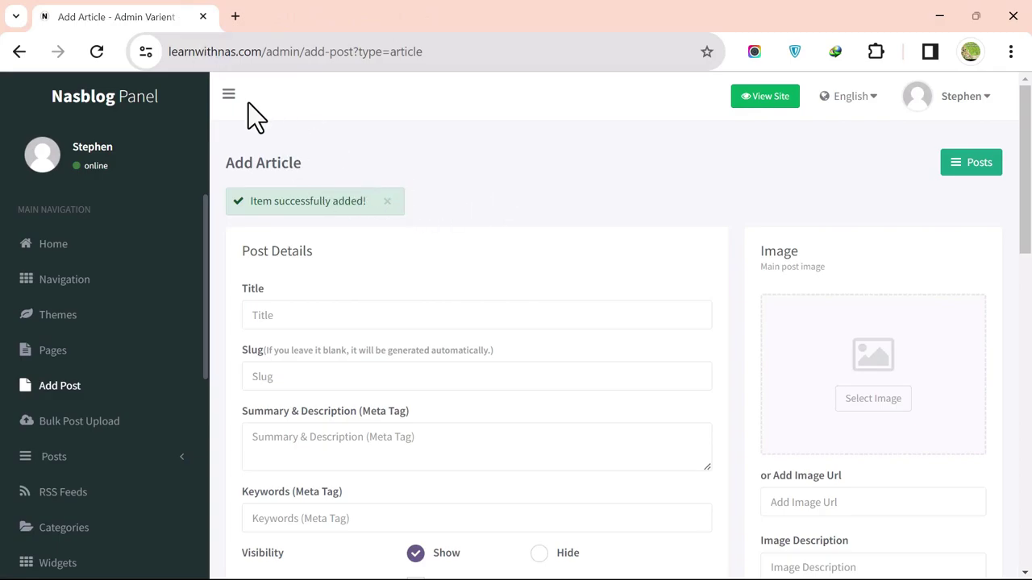
Step: Scroll the admin left sidebar down toward the RSS Feeds entry
{"action": "scroll", "coordinate": [165, 360], "scroll_direction": "down", "scroll_amount": 2}
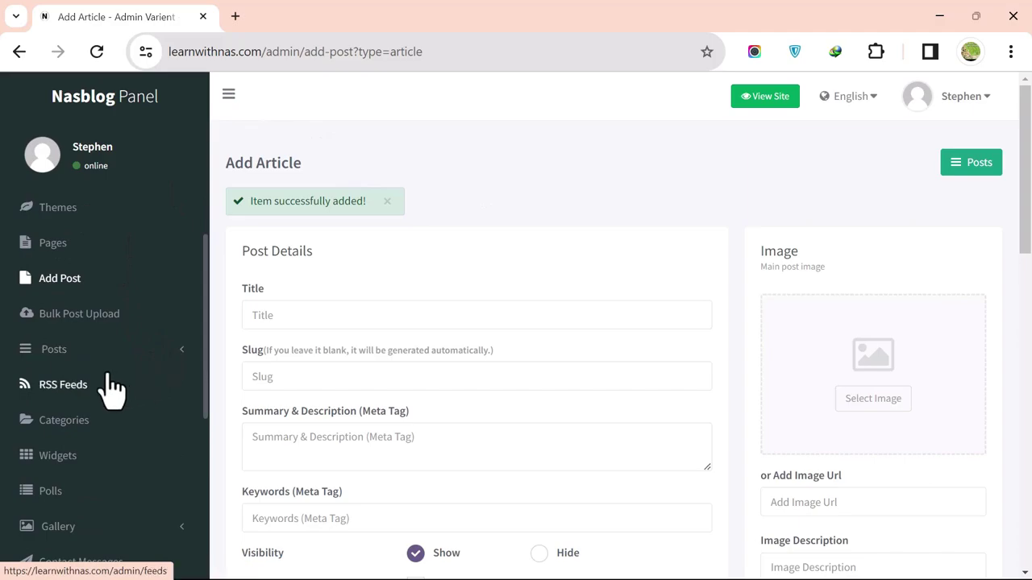
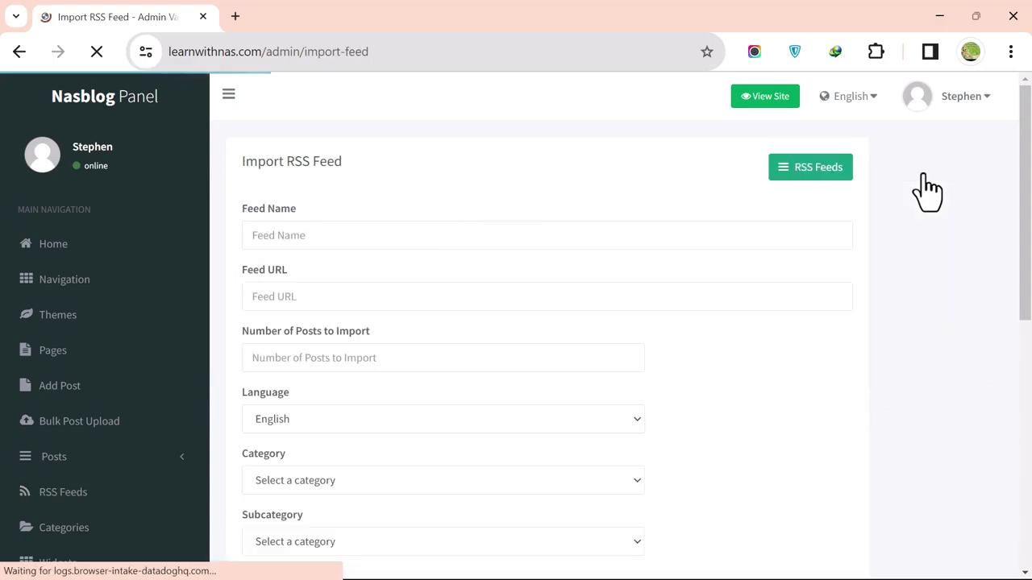
Step: Name the new feed Punch and load punchng.com/feed in the Punch tab
{"action": "left_click", "coordinate": [364, 236]}
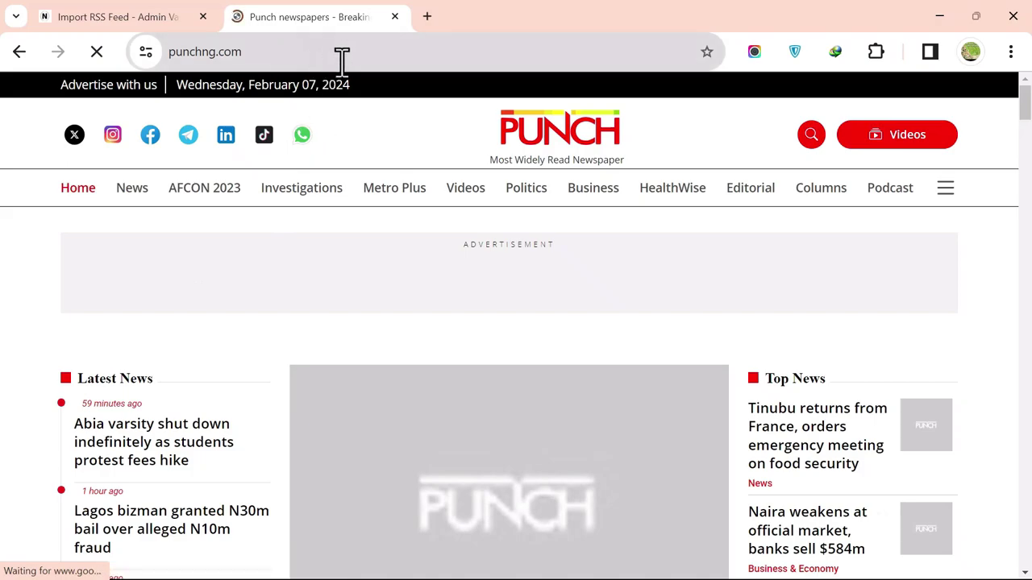
{"action": "left_click", "coordinate": [428, 60]}
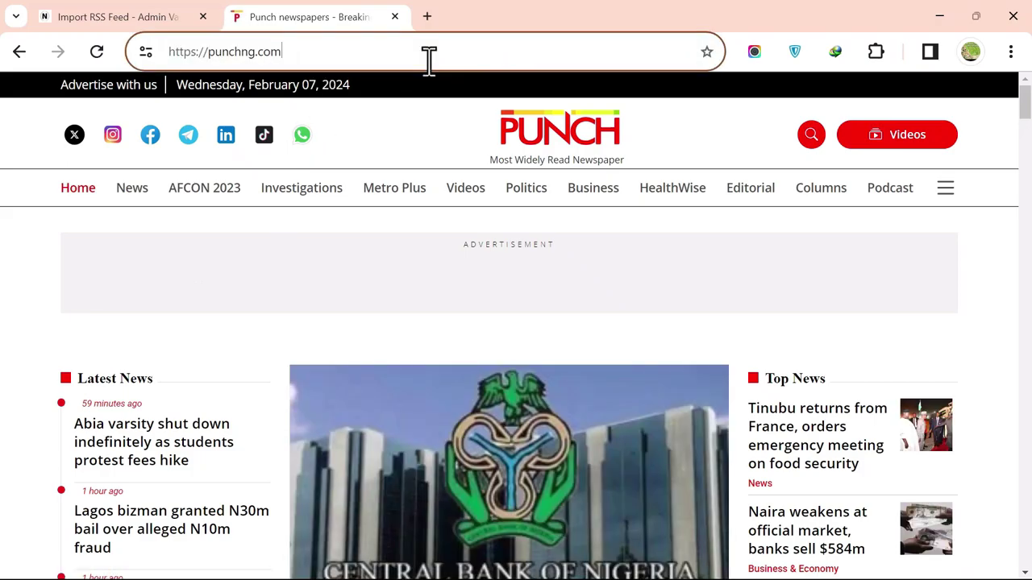
{"action": "type", "text": "/"}
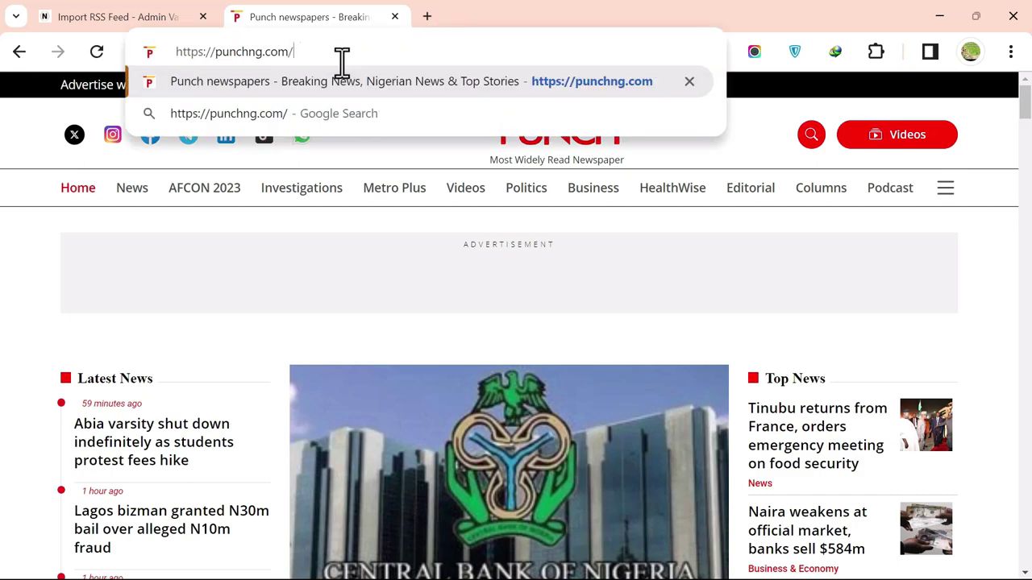
{"action": "type", "text": "feed"}
{"action": "key", "text": "Return"}
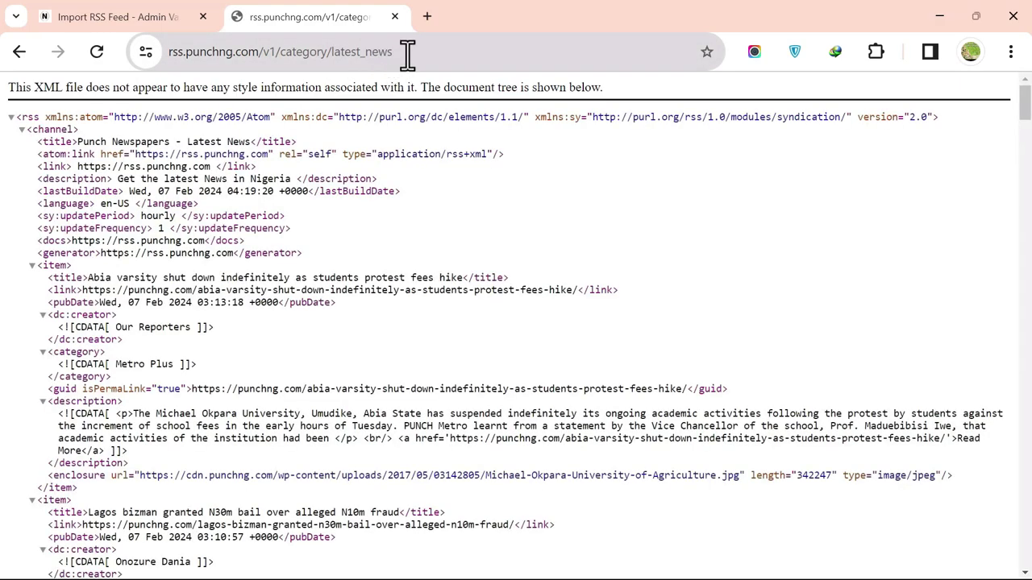
Step: Copy the Punch feed's address and return to the import form's Feed URL field
{"action": "left_click", "coordinate": [473, 57]}
{"action": "key", "text": "ctrl+c"}
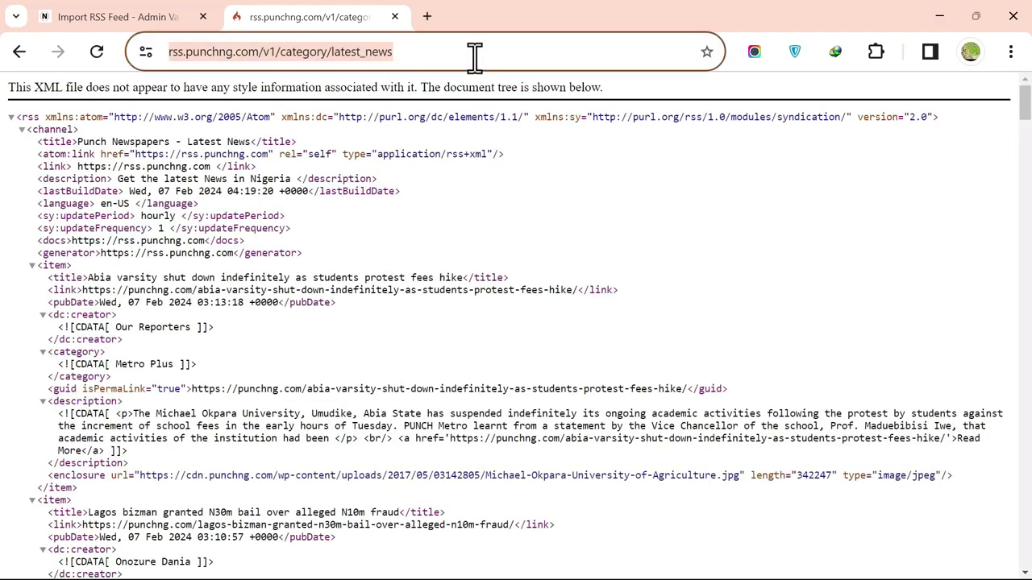
{"action": "left_click", "coordinate": [149, 15]}
{"action": "left_click", "coordinate": [288, 295]}
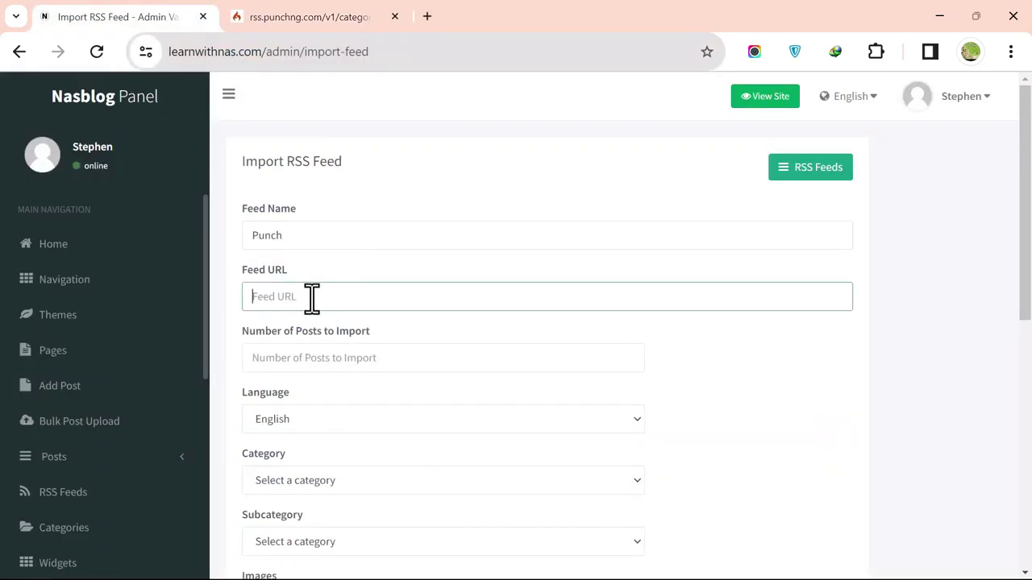
Step: Paste the Punch feed URL and set 10 posts to import
{"action": "key", "text": "ctrl+v"}
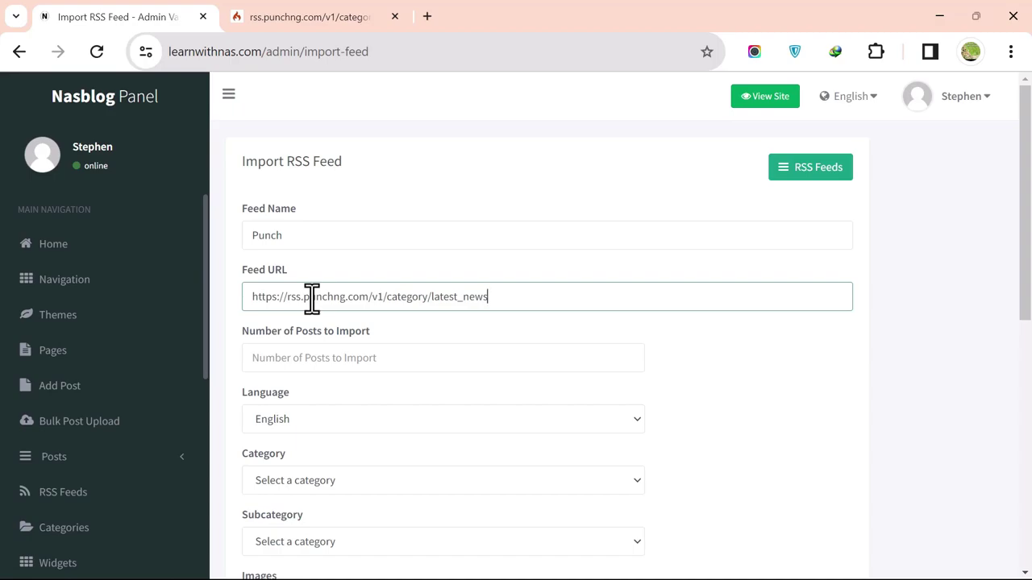
{"action": "scroll", "coordinate": [333, 341], "scroll_direction": "down", "scroll_amount": 1}
{"action": "left_click", "coordinate": [299, 250]}
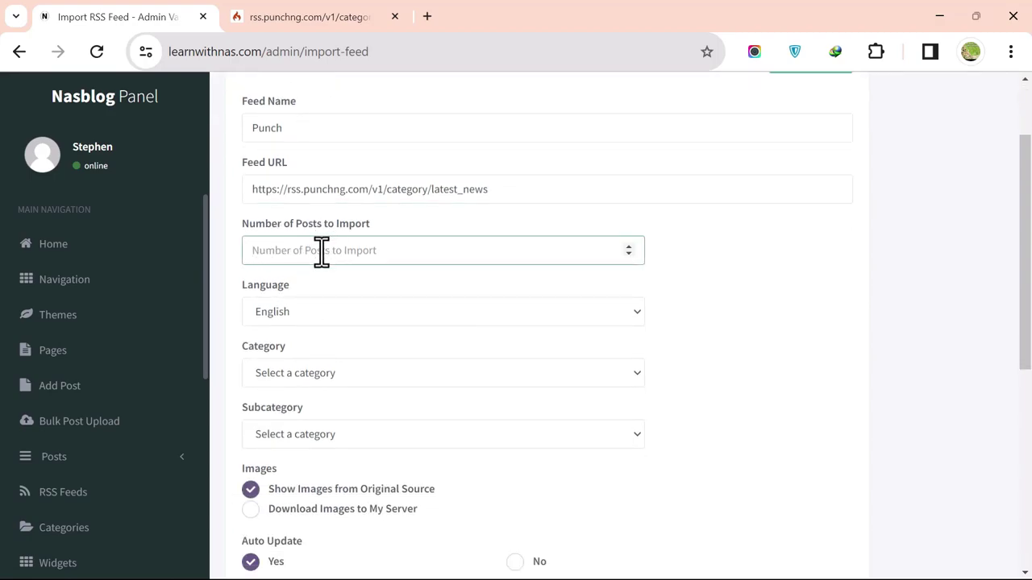
{"action": "type", "text": "10"}
{"action": "scroll", "coordinate": [307, 278], "scroll_direction": "down", "scroll_amount": 1}
Step: File the posts under the news category with no subcategory, and import the feed
{"action": "left_click", "coordinate": [323, 260]}
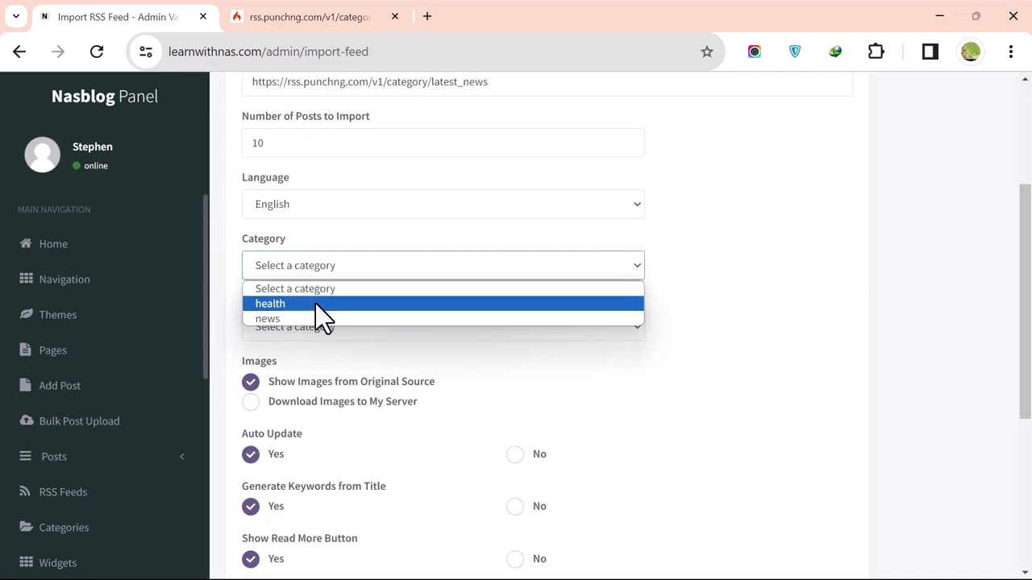
{"action": "left_click", "coordinate": [284, 318]}
{"action": "scroll", "coordinate": [318, 345], "scroll_direction": "down", "scroll_amount": 2}
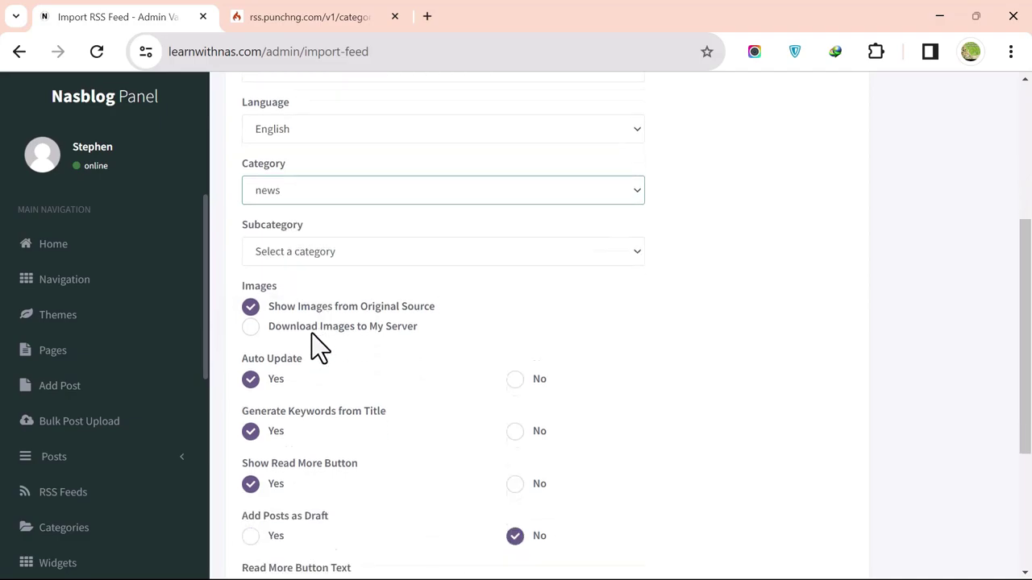
{"action": "left_click", "coordinate": [337, 120]}
{"action": "left_click", "coordinate": [340, 113]}
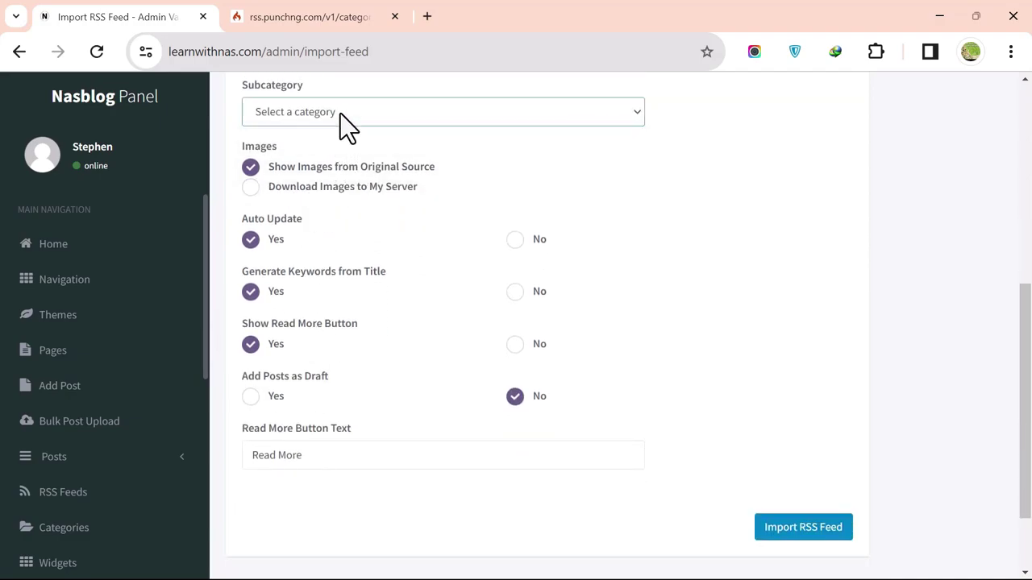
{"action": "scroll", "coordinate": [403, 289], "scroll_direction": "down", "scroll_amount": 2}
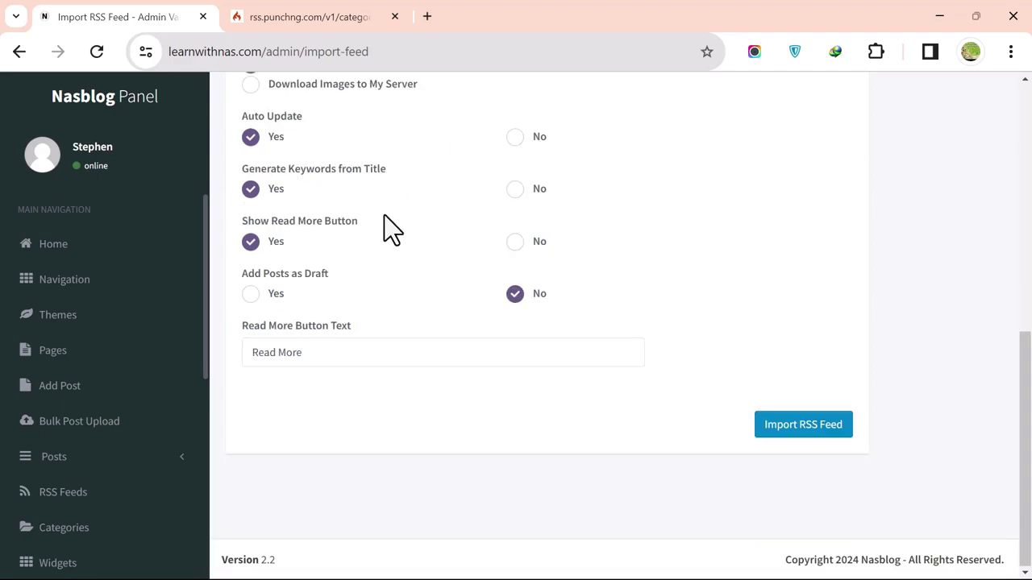
{"action": "left_click", "coordinate": [788, 435]}
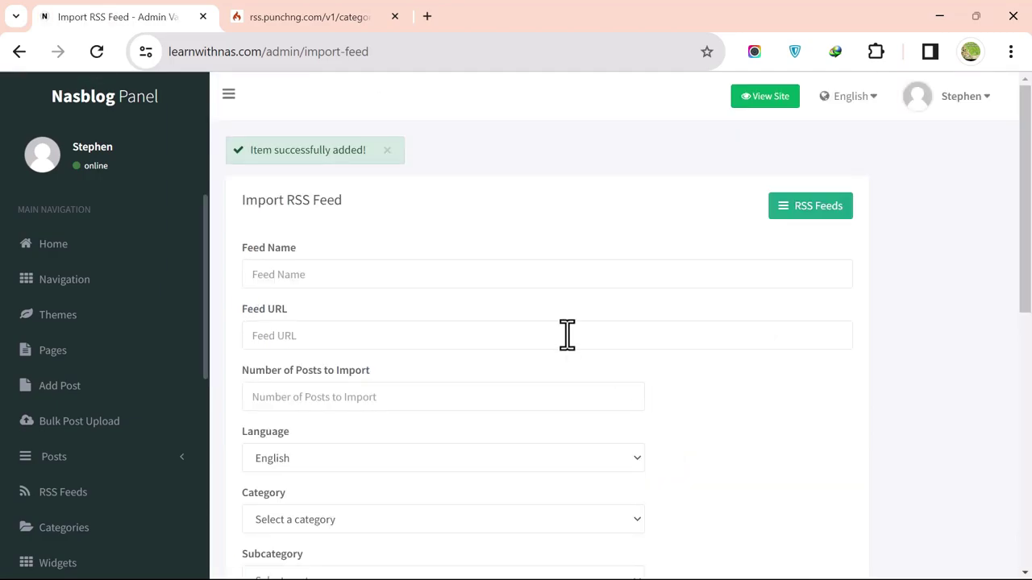
Step: Reach HealthWise from the Punch homepage, load healthwise.punchng.com/feed/ and copy its address
{"action": "left_click", "coordinate": [314, 18]}
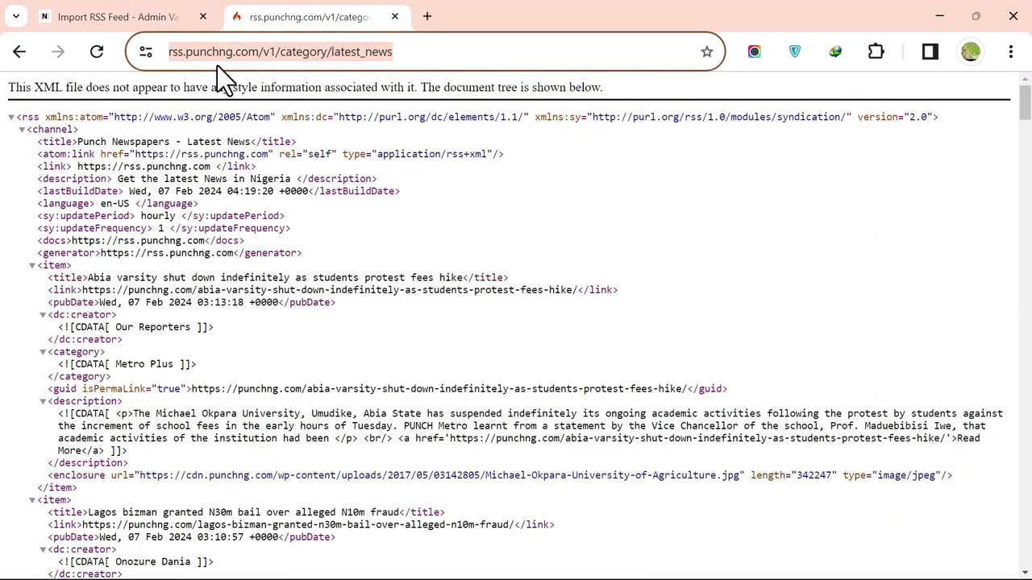
{"action": "left_click", "coordinate": [18, 52]}
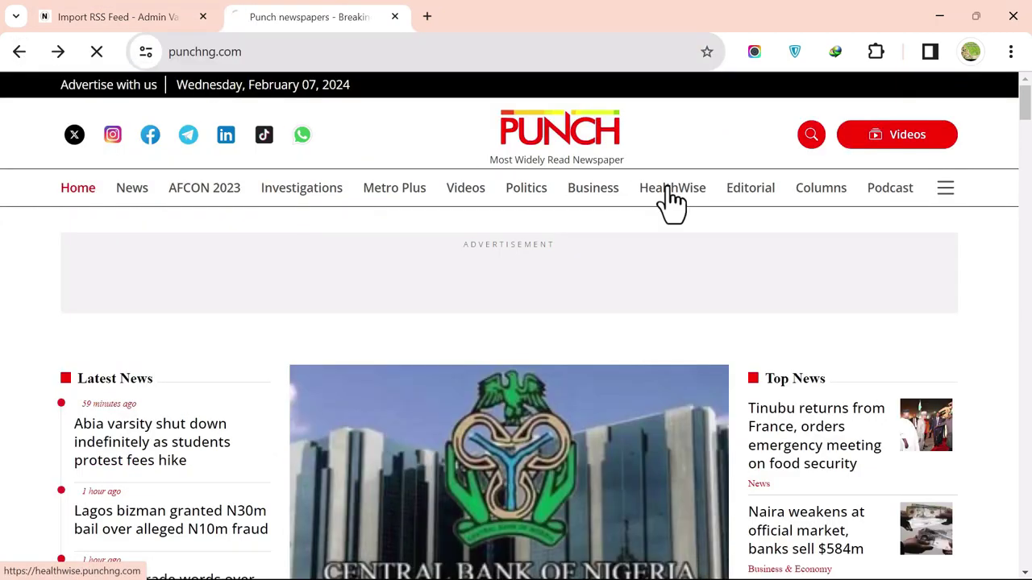
{"action": "left_click", "coordinate": [672, 191]}
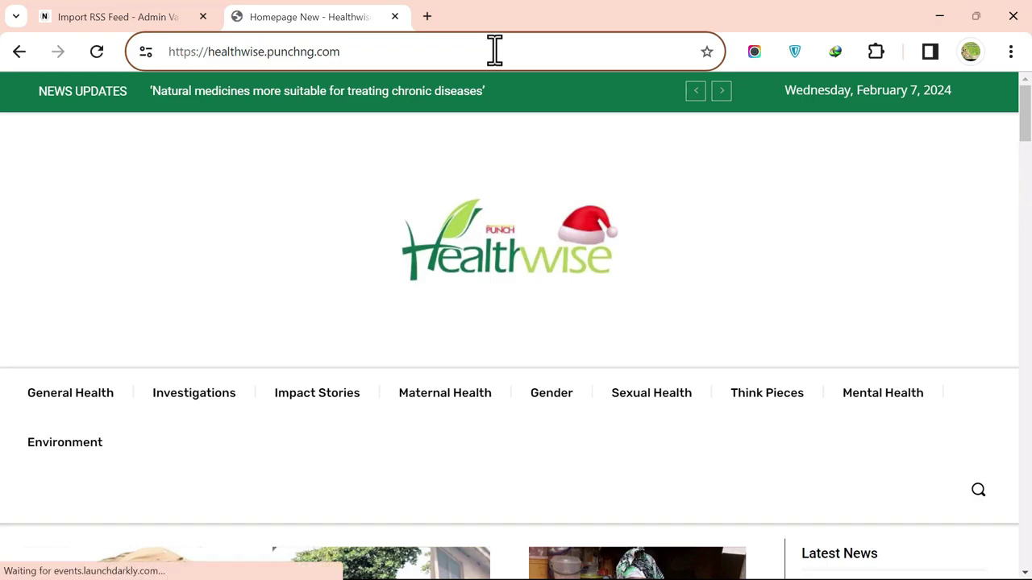
{"action": "type", "text": "/"}
{"action": "type", "text": "feed"}
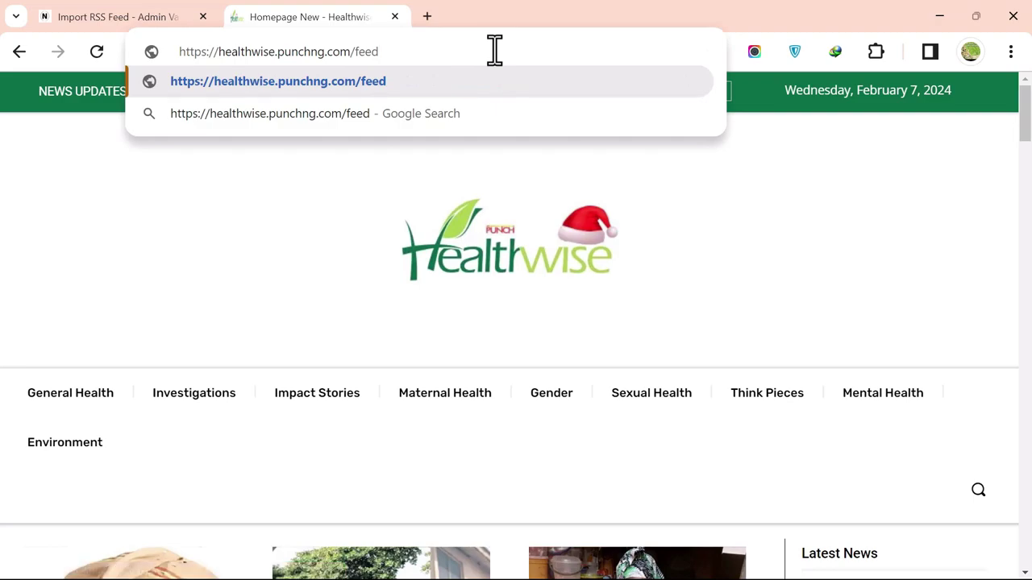
{"action": "key", "text": "Return"}
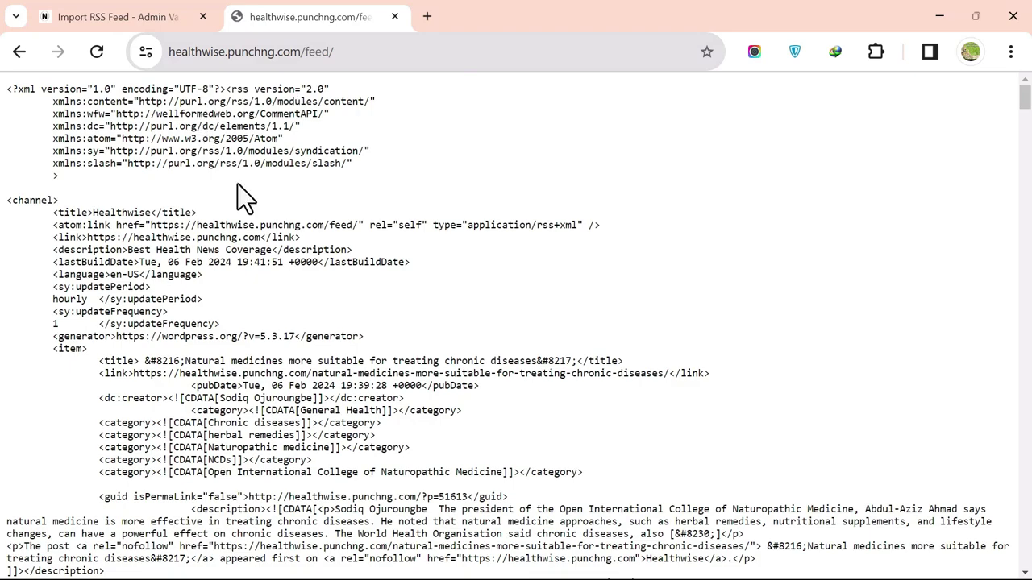
{"action": "left_click", "coordinate": [376, 54]}
{"action": "key", "text": "ctrl+c"}
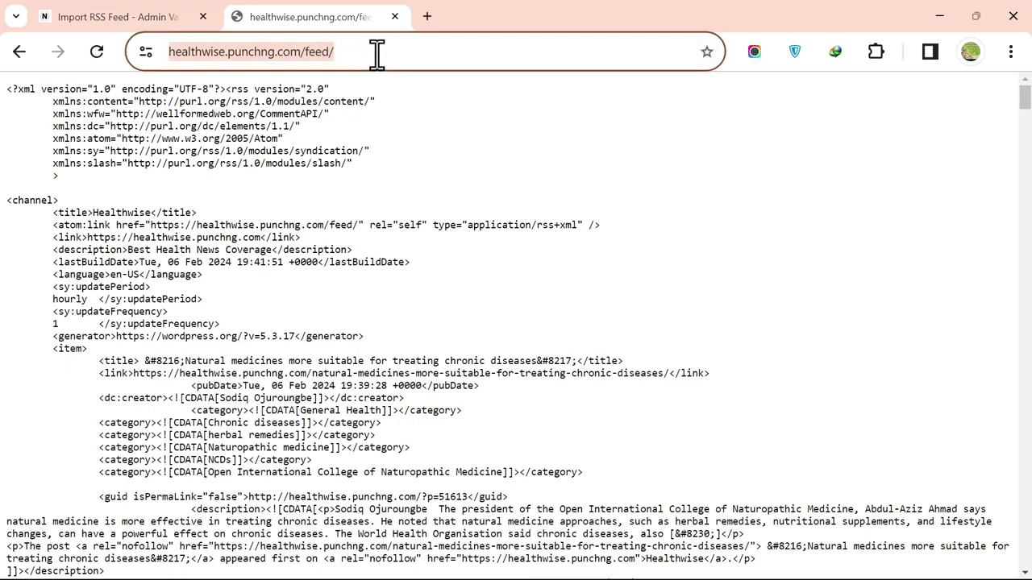
{"action": "left_click", "coordinate": [134, 16]}
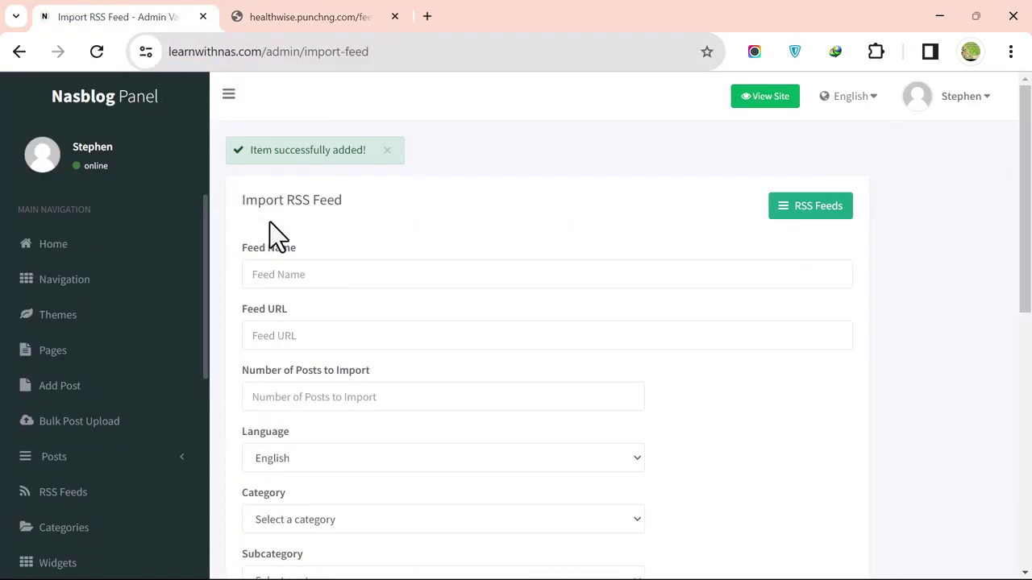
Step: Name the second feed 'Punch health', paste the Healthwise feed URL, and set 10 posts
{"action": "left_click", "coordinate": [352, 272]}
{"action": "left_click", "coordinate": [361, 311]}
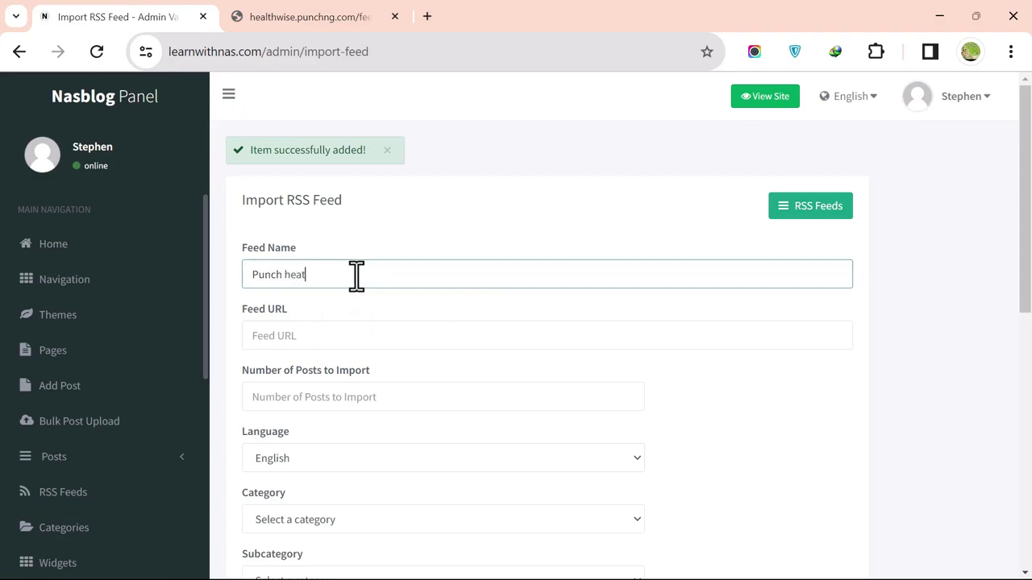
{"action": "left_click", "coordinate": [336, 339]}
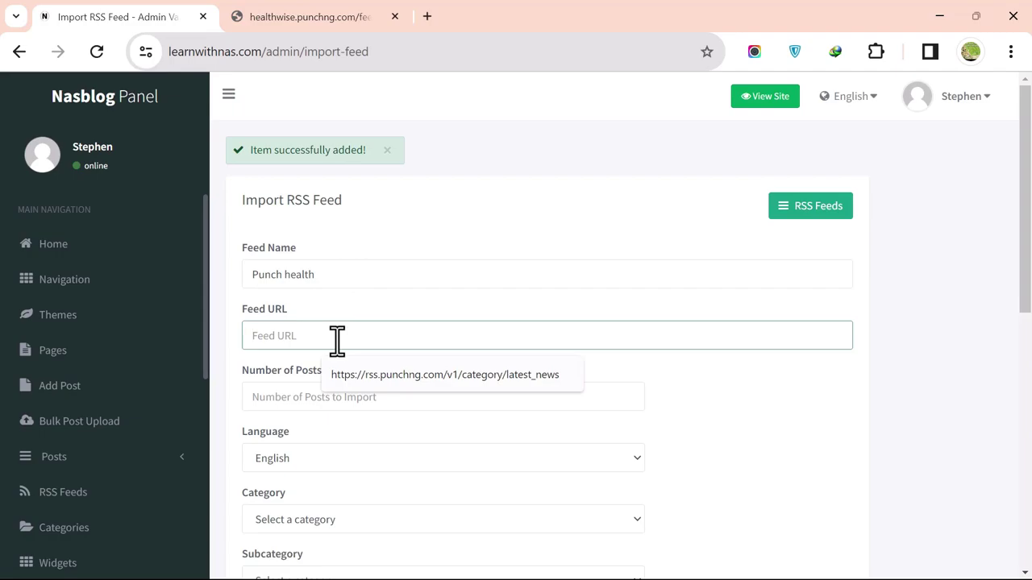
{"action": "key", "text": "ctrl+v"}
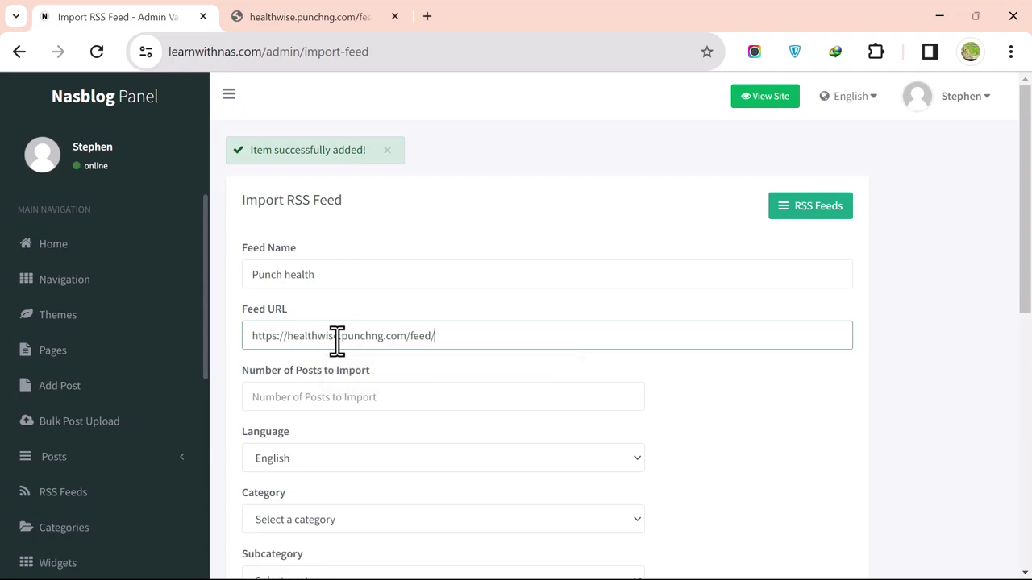
{"action": "scroll", "coordinate": [330, 362], "scroll_direction": "down", "scroll_amount": 1}
{"action": "left_click", "coordinate": [297, 290]}
{"action": "type", "text": "10"}
Step: Choose the health category, import the feed, and open the live site
{"action": "scroll", "coordinate": [298, 291], "scroll_direction": "down", "scroll_amount": 1}
{"action": "left_click", "coordinate": [349, 304]}
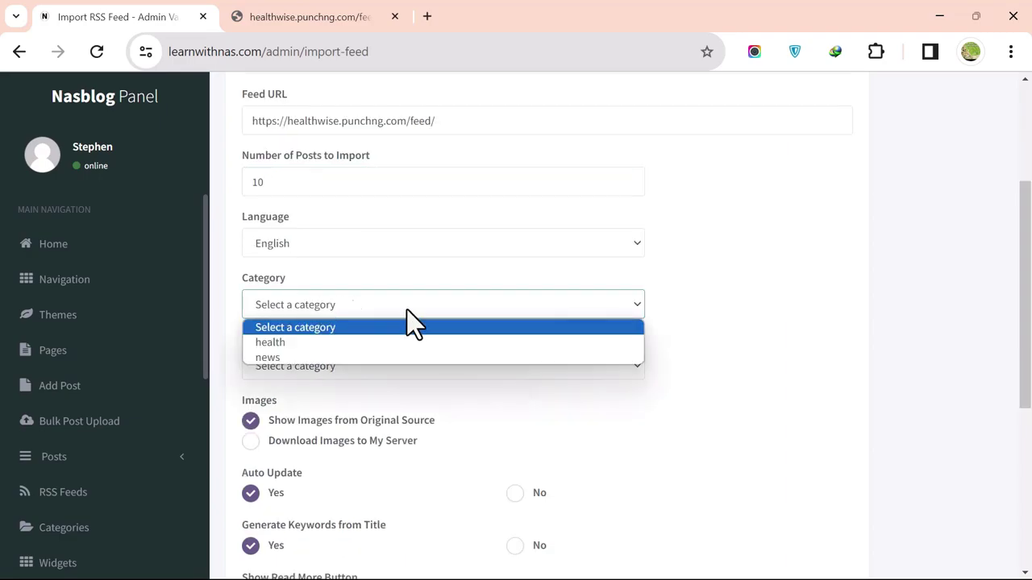
{"action": "left_click", "coordinate": [295, 345]}
{"action": "scroll", "coordinate": [382, 363], "scroll_direction": "down", "scroll_amount": 4}
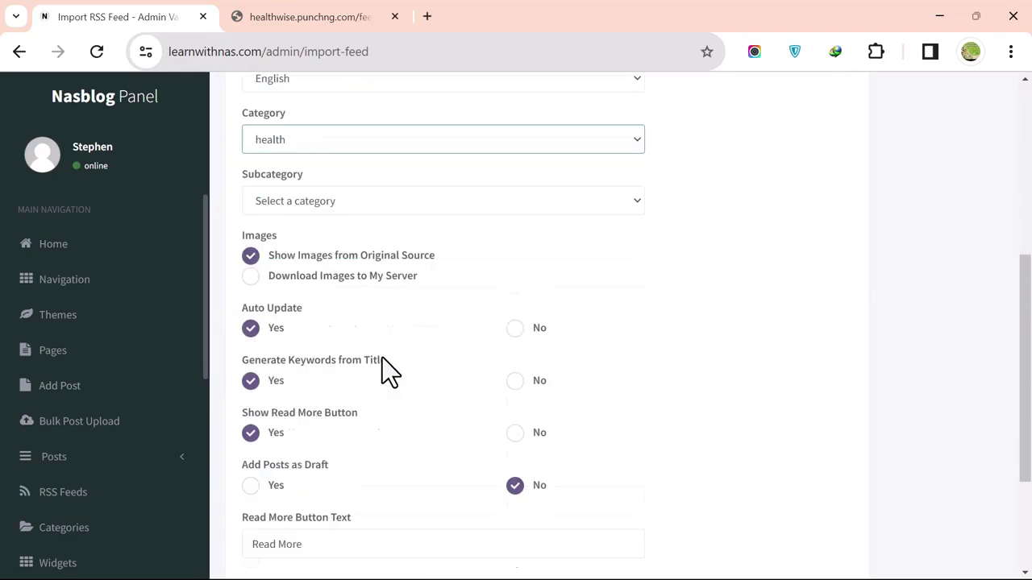
{"action": "left_click", "coordinate": [810, 429]}
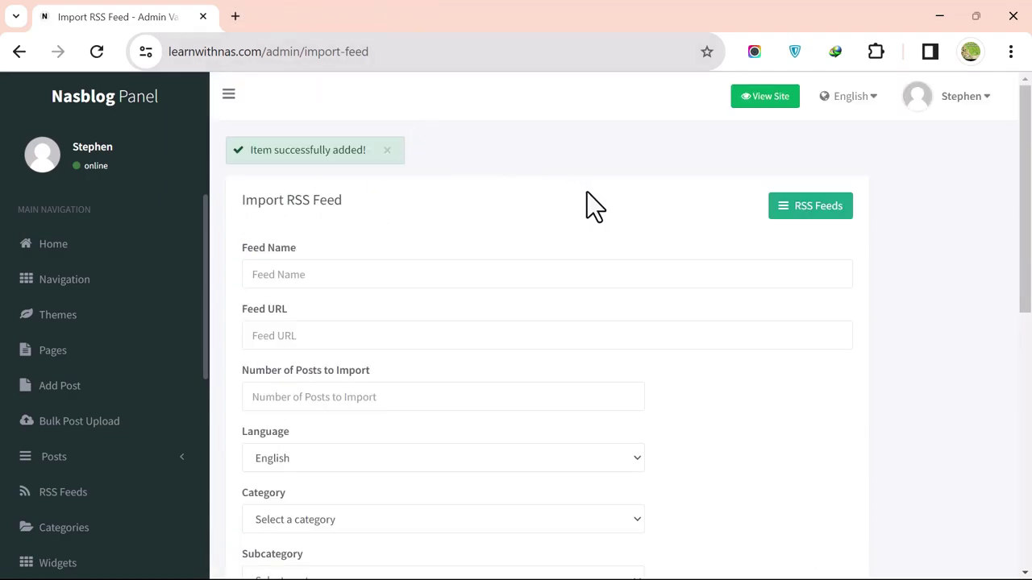
{"action": "left_click", "coordinate": [765, 97]}
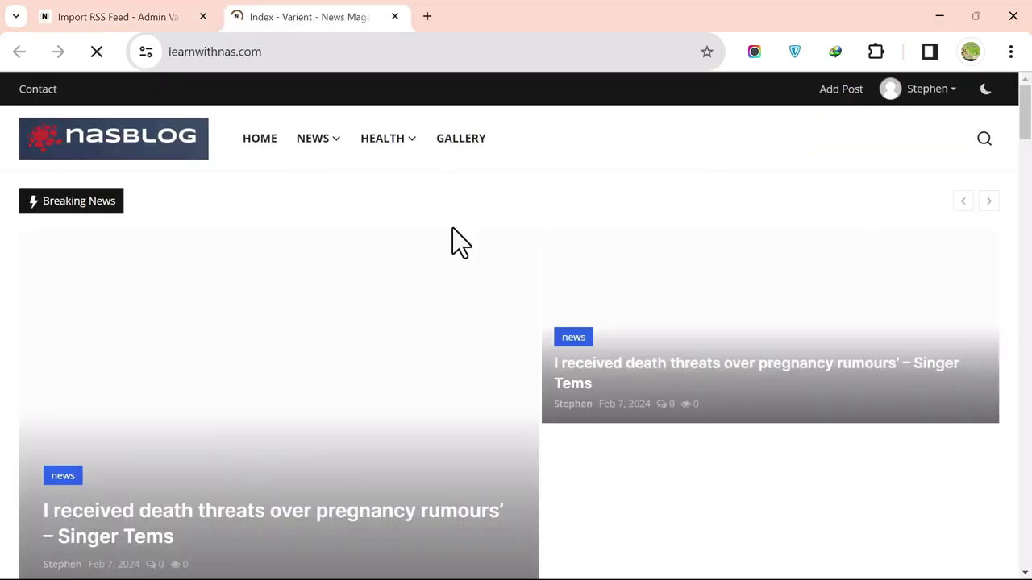
{"action": "scroll", "coordinate": [489, 328], "scroll_direction": "down", "scroll_amount": 5}
{"action": "scroll", "coordinate": [489, 328], "scroll_direction": "down", "scroll_amount": 5}
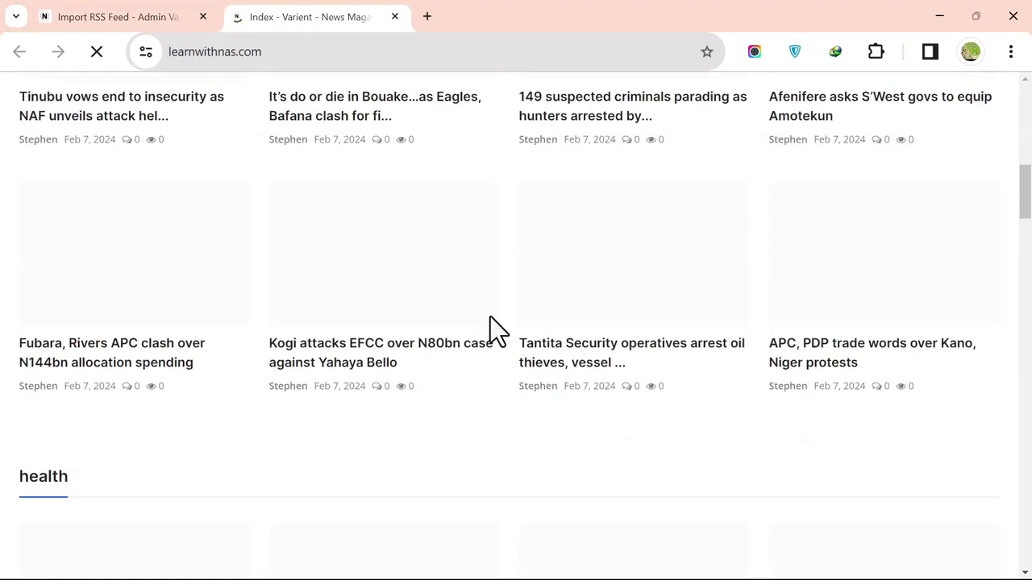
{"action": "scroll", "coordinate": [492, 324], "scroll_direction": "down", "scroll_amount": 9}
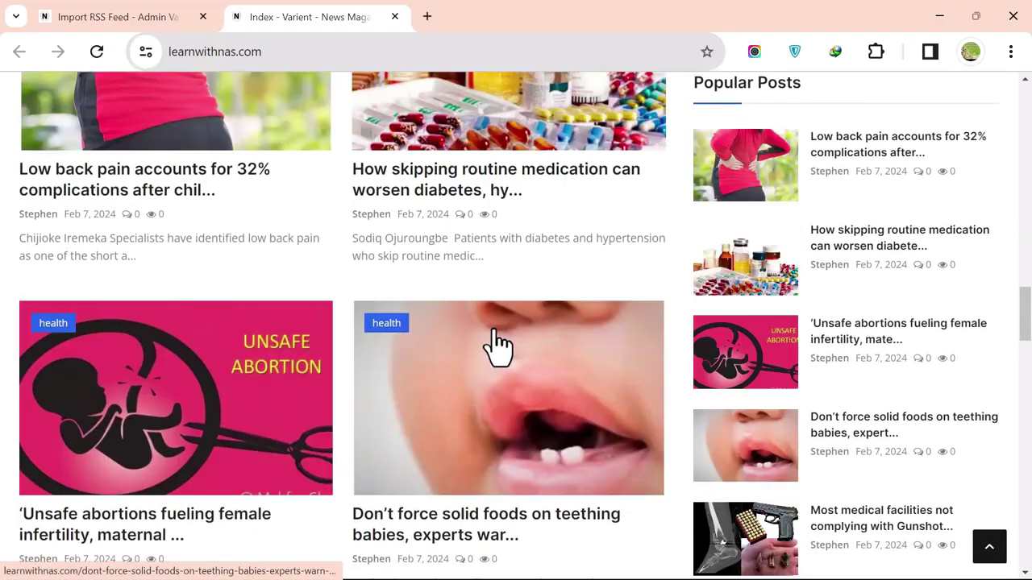
{"action": "scroll", "coordinate": [498, 344], "scroll_direction": "up", "scroll_amount": 20}
{"action": "scroll", "coordinate": [403, 346], "scroll_direction": "down", "scroll_amount": 8}
{"action": "scroll", "coordinate": [395, 350], "scroll_direction": "up", "scroll_amount": 4}
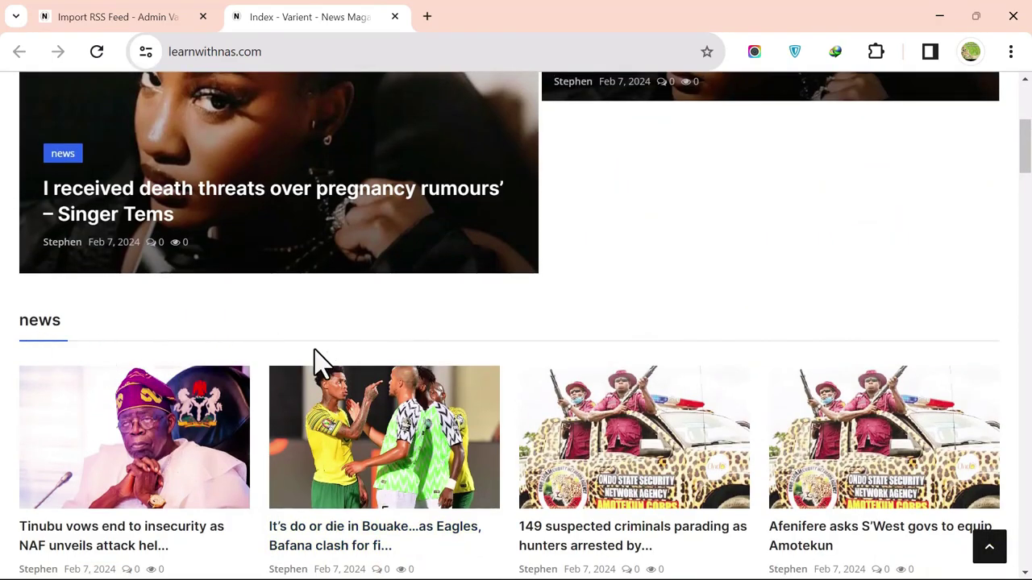
{"action": "scroll", "coordinate": [461, 353], "scroll_direction": "down", "scroll_amount": 3}
{"action": "scroll", "coordinate": [387, 322], "scroll_direction": "down", "scroll_amount": 8}
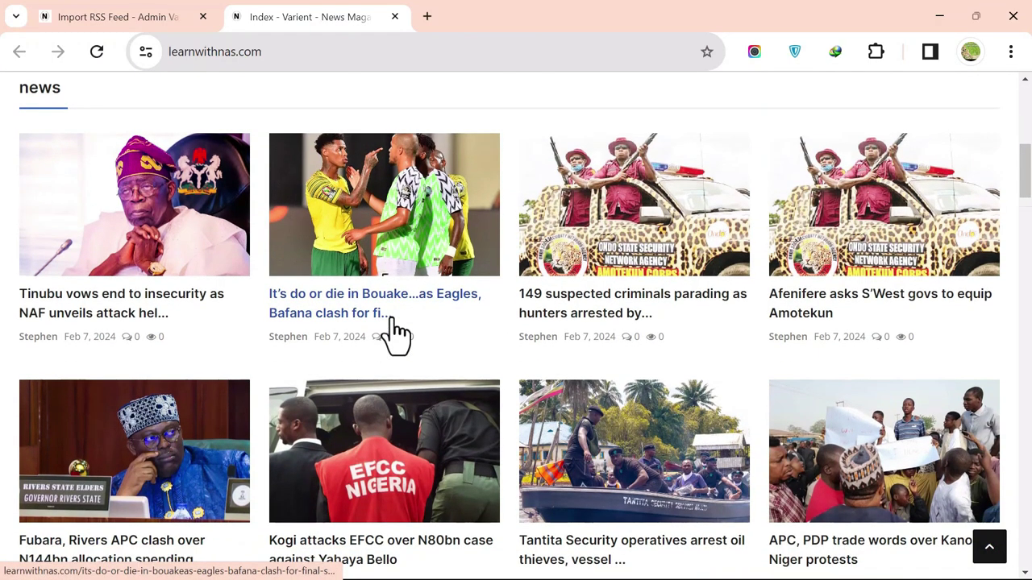
{"action": "scroll", "coordinate": [403, 329], "scroll_direction": "up", "scroll_amount": 1}
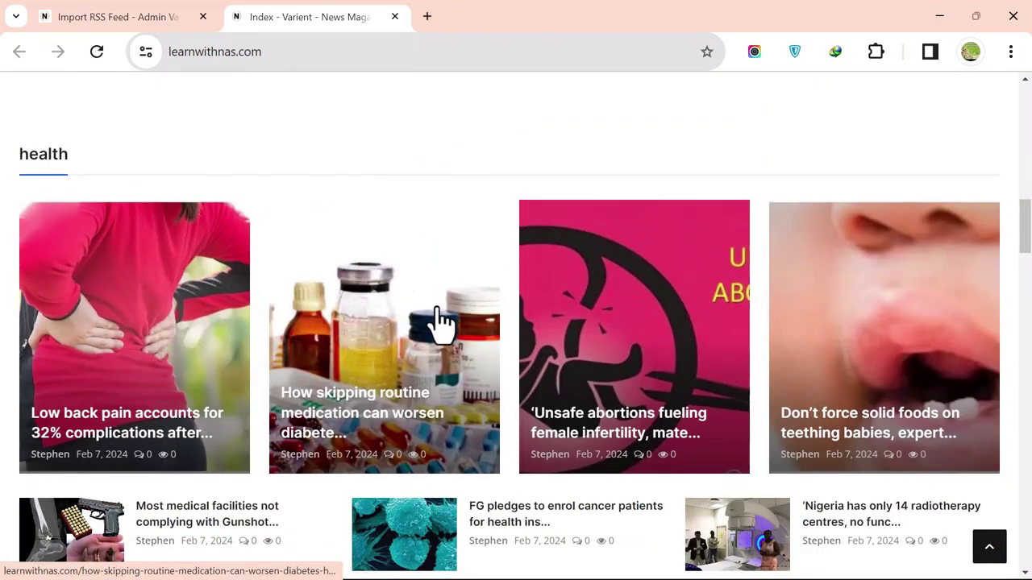
{"action": "scroll", "coordinate": [417, 306], "scroll_direction": "down", "scroll_amount": 9}
{"action": "scroll", "coordinate": [436, 314], "scroll_direction": "down", "scroll_amount": 18}
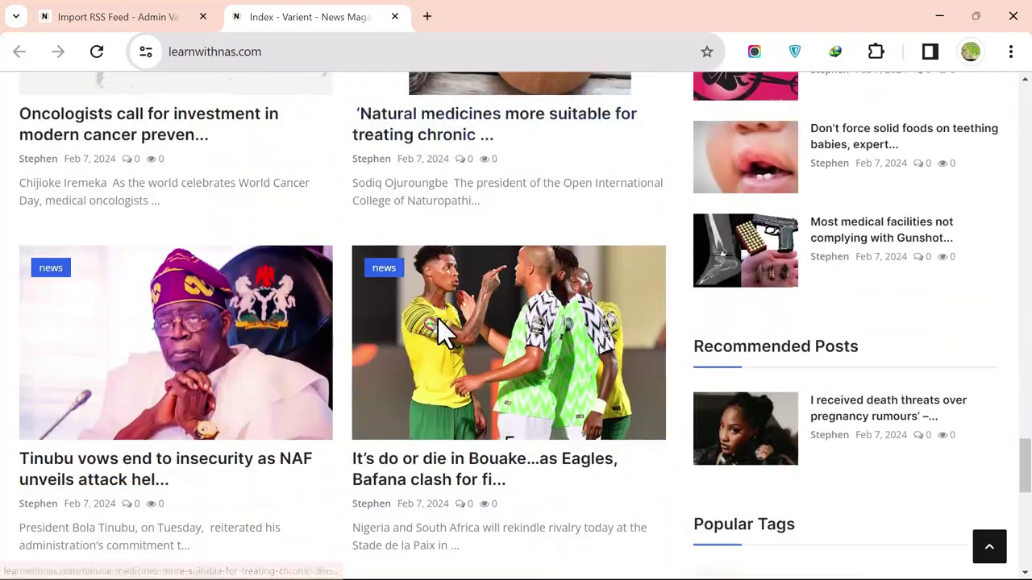
{"action": "scroll", "coordinate": [442, 334], "scroll_direction": "down", "scroll_amount": 9}
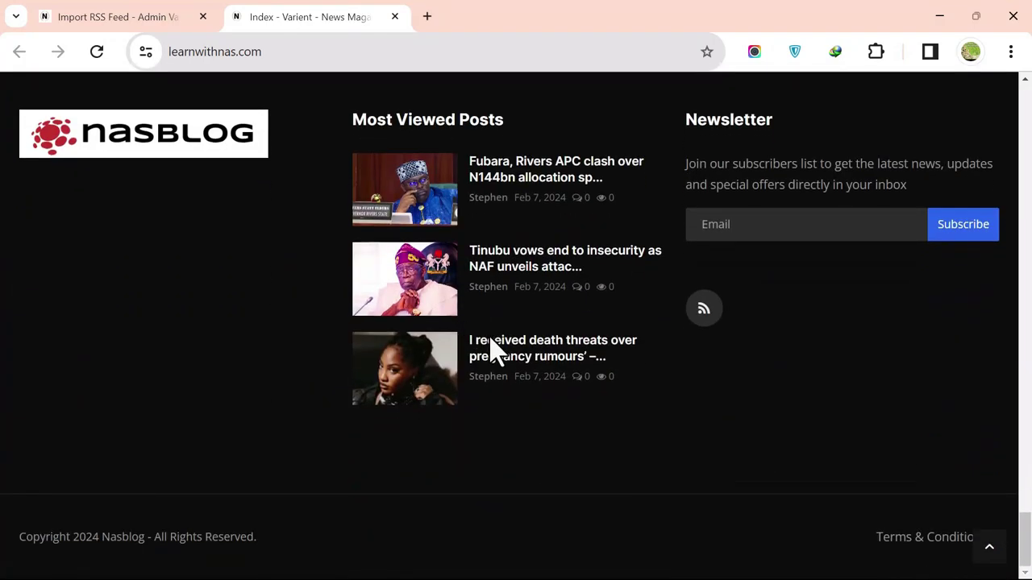
{"action": "scroll", "coordinate": [460, 350], "scroll_direction": "up", "scroll_amount": 15}
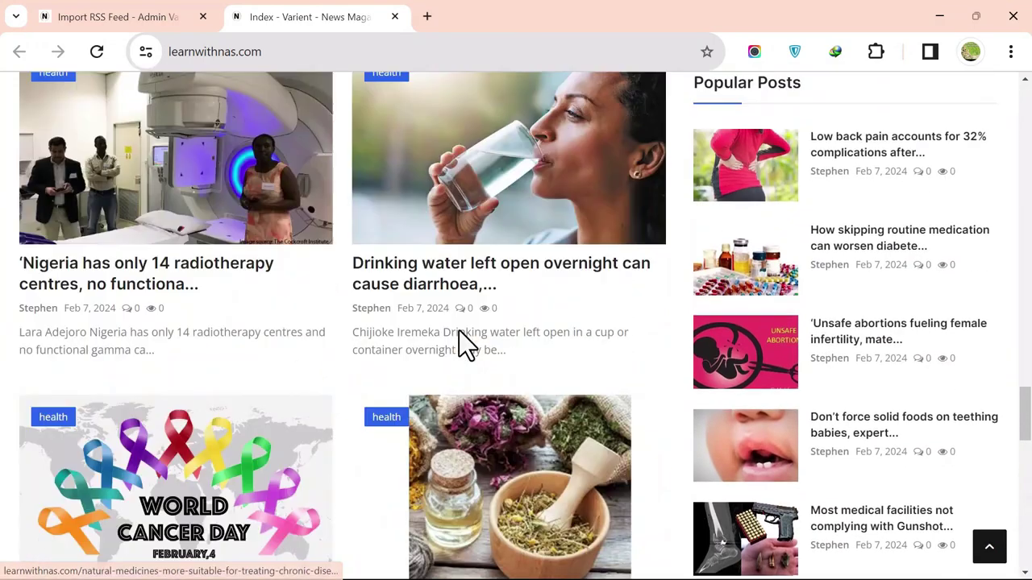
{"action": "scroll", "coordinate": [458, 331], "scroll_direction": "up", "scroll_amount": 4}
{"action": "scroll", "coordinate": [460, 345], "scroll_direction": "down", "scroll_amount": 3}
{"action": "scroll", "coordinate": [452, 318], "scroll_direction": "up", "scroll_amount": 3}
{"action": "left_click", "coordinate": [439, 256]}
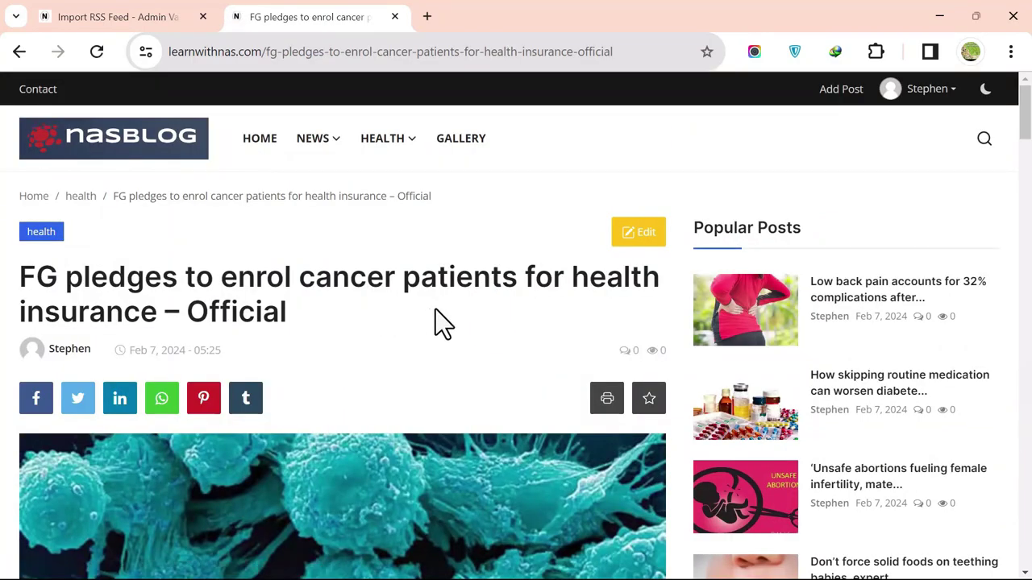
{"action": "scroll", "coordinate": [455, 313], "scroll_direction": "down", "scroll_amount": 9}
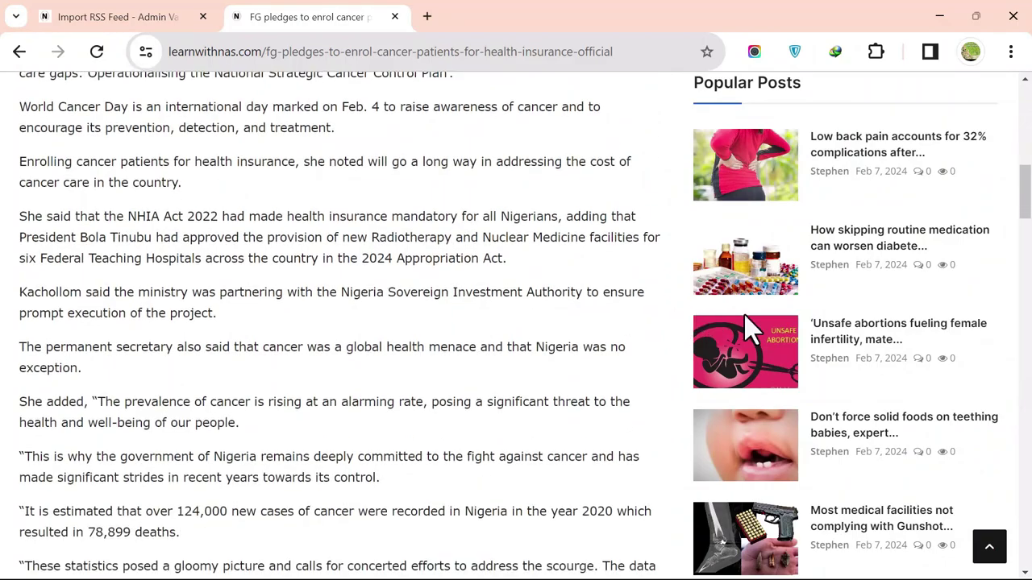
{"action": "scroll", "coordinate": [709, 327], "scroll_direction": "up", "scroll_amount": 8}
{"action": "scroll", "coordinate": [585, 290], "scroll_direction": "down", "scroll_amount": 4}
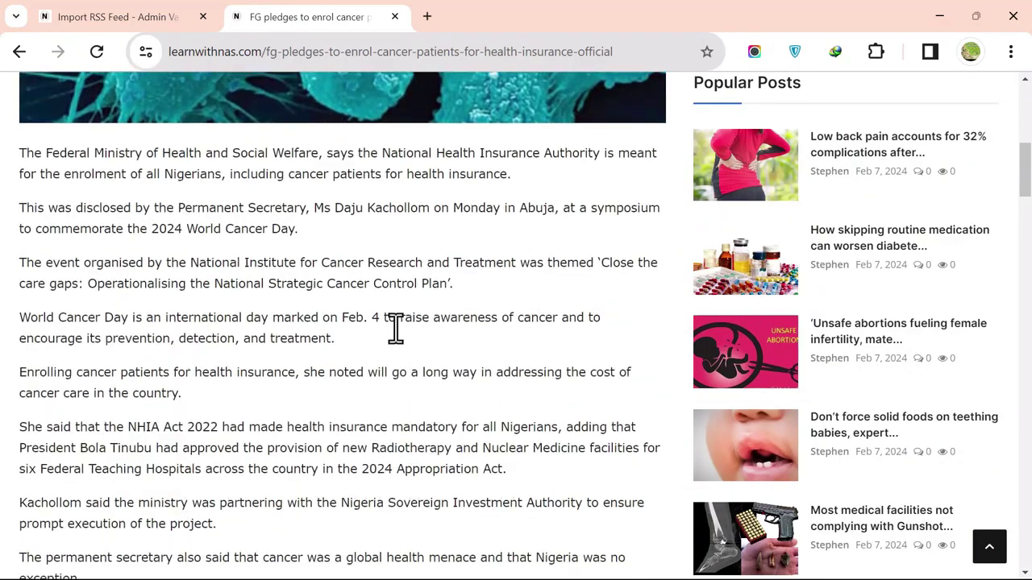
{"action": "scroll", "coordinate": [395, 328], "scroll_direction": "down", "scroll_amount": 15}
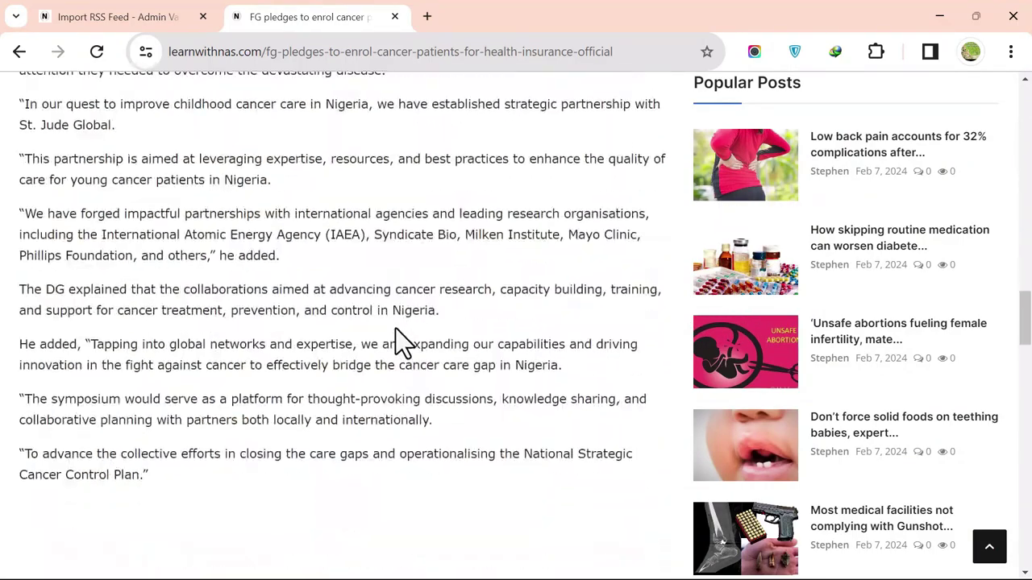
{"action": "scroll", "coordinate": [395, 328], "scroll_direction": "down", "scroll_amount": 7}
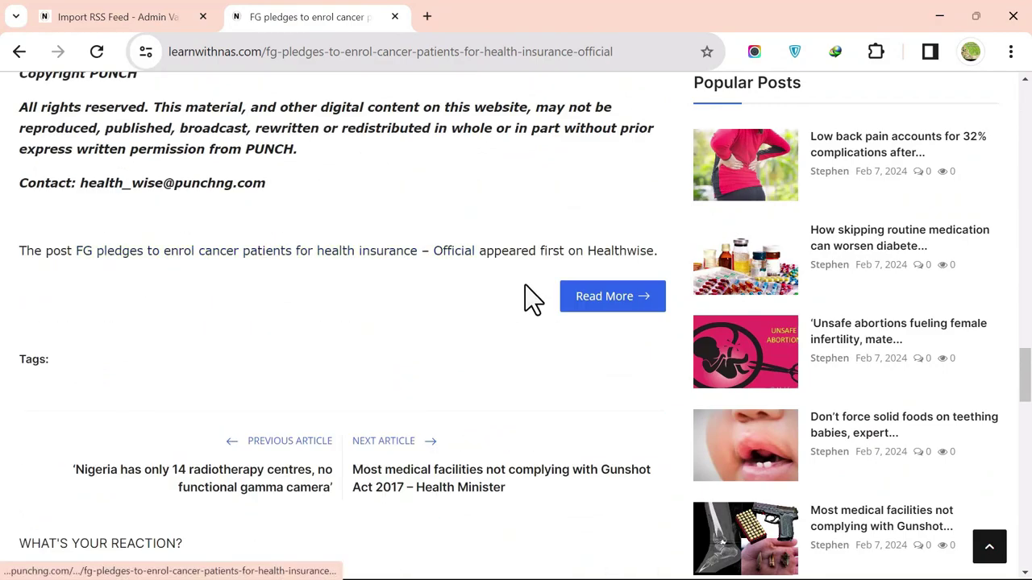
{"action": "left_click", "coordinate": [600, 300]}
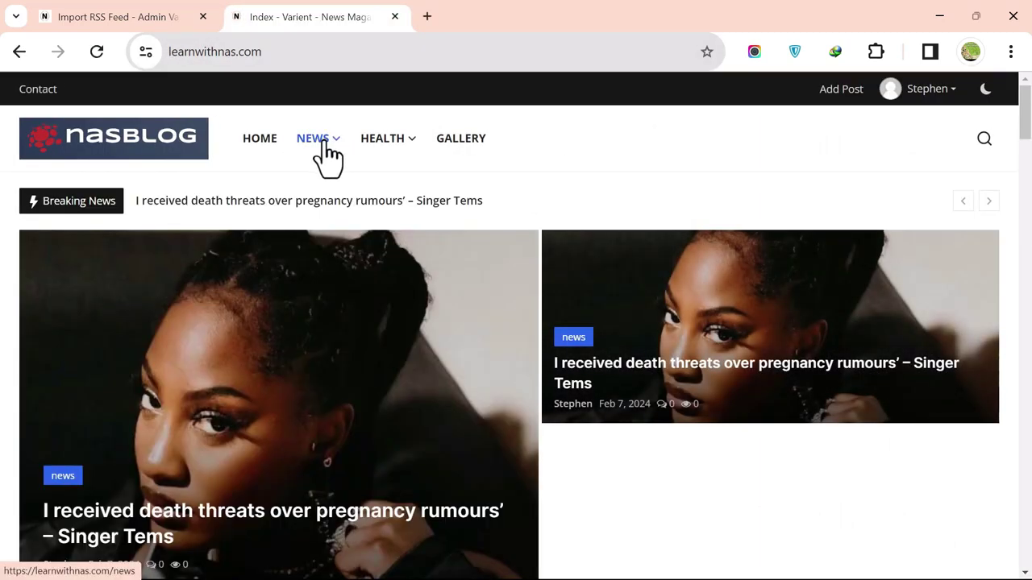
{"action": "mouse_move", "coordinate": [361, 142]}
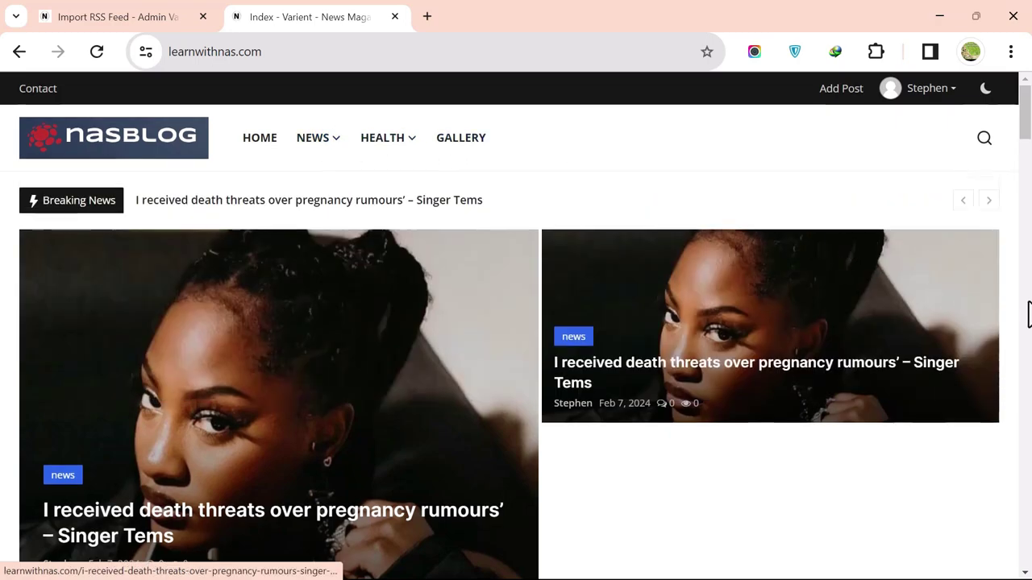
{"action": "scroll", "coordinate": [1028, 315], "scroll_direction": "down", "scroll_amount": 1}
{"action": "scroll", "coordinate": [384, 329], "scroll_direction": "down", "scroll_amount": 1}
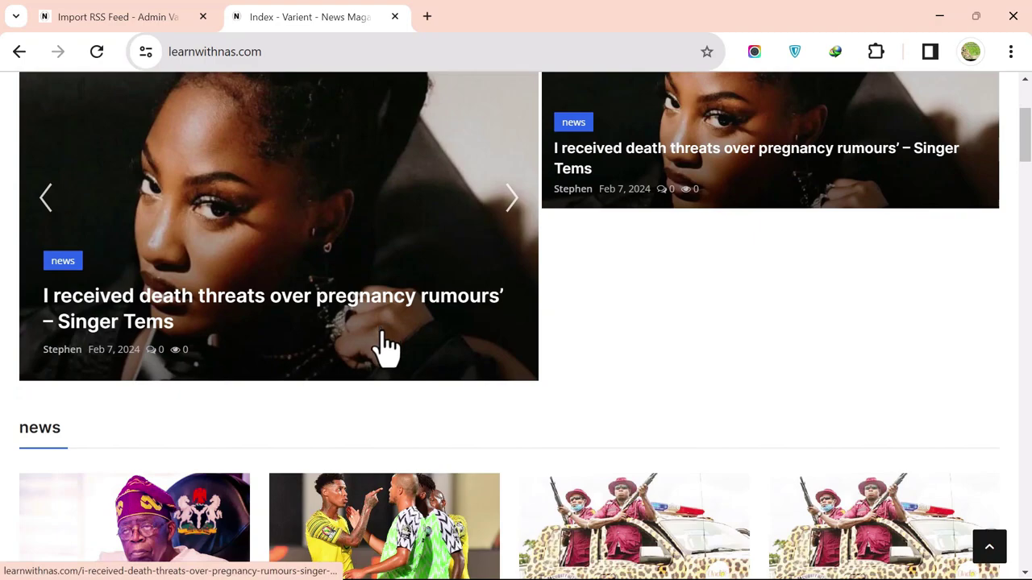
{"action": "scroll", "coordinate": [387, 351], "scroll_direction": "up", "scroll_amount": 1}
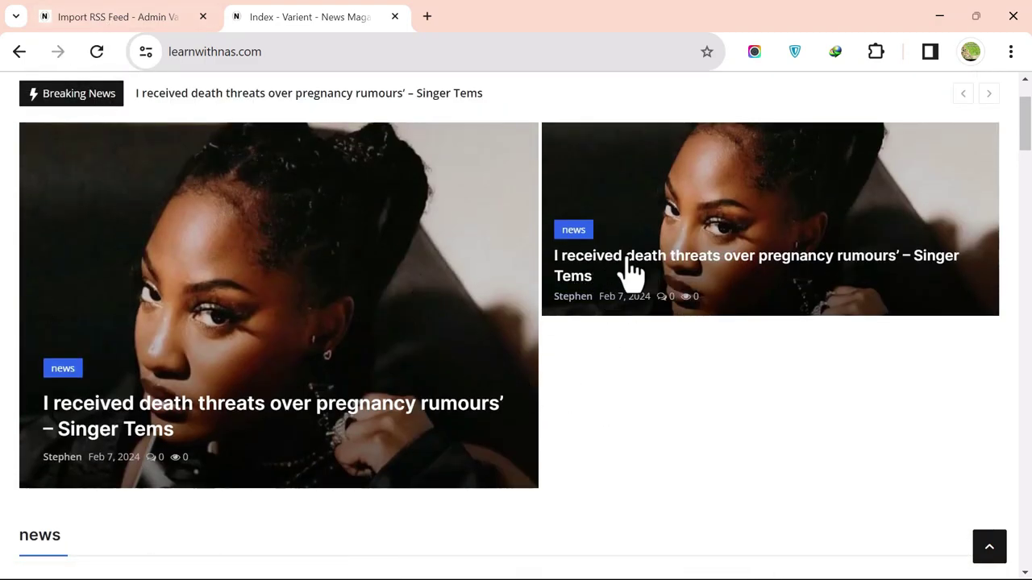
Step: Open the admin list of all posts
{"action": "left_click", "coordinate": [155, 22]}
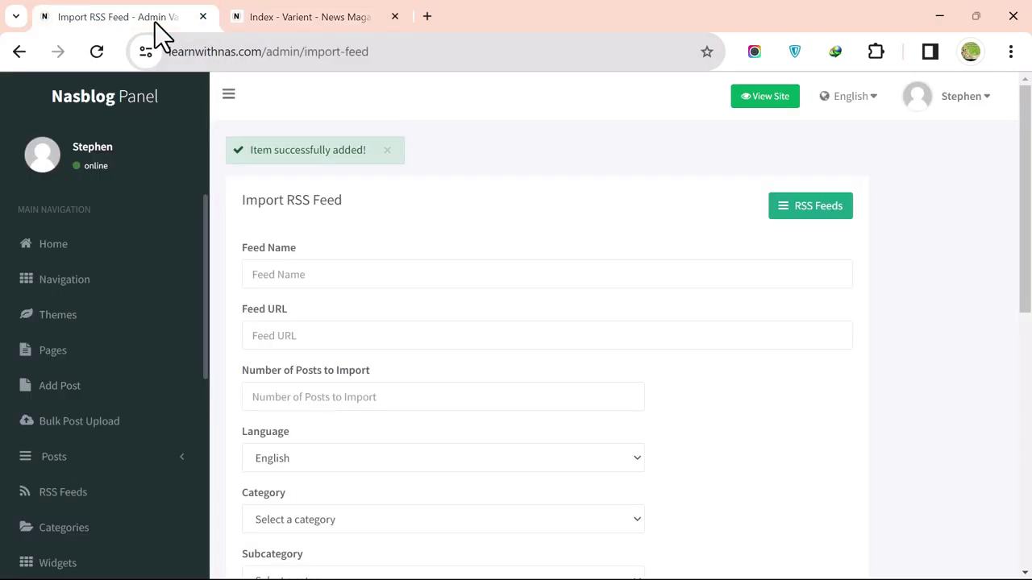
{"action": "scroll", "coordinate": [127, 358], "scroll_direction": "down", "scroll_amount": 2}
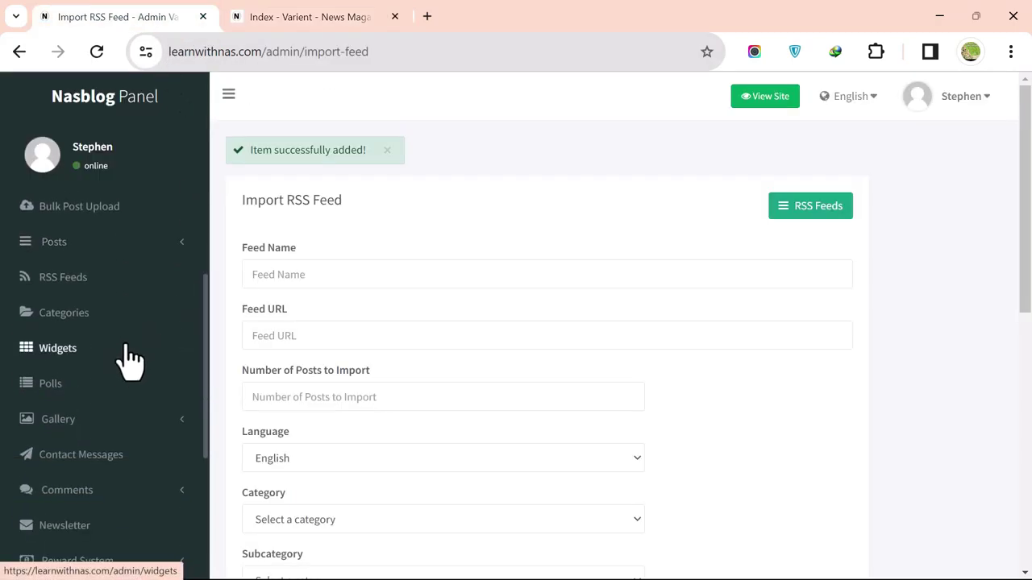
{"action": "left_click", "coordinate": [54, 242]}
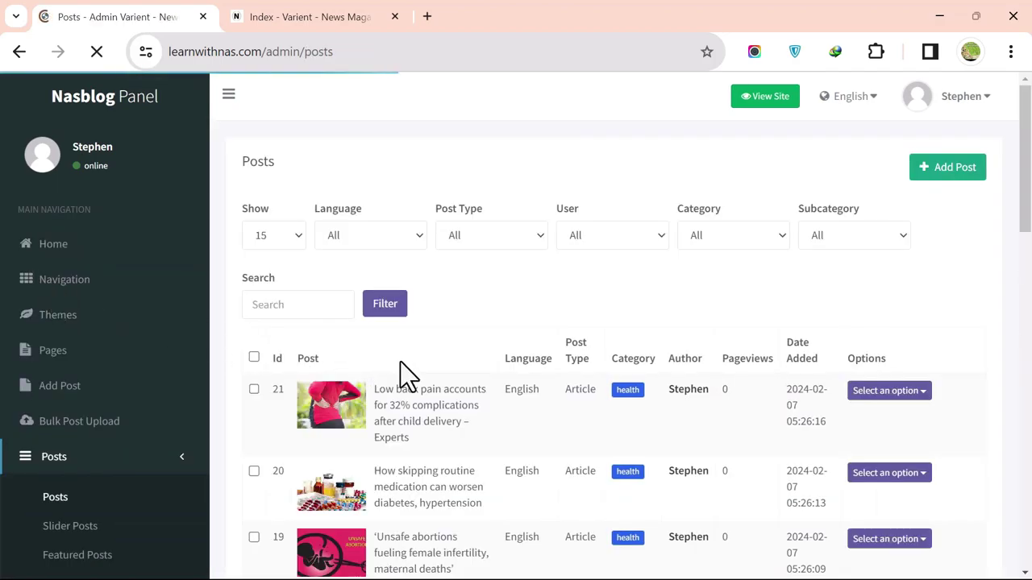
{"action": "scroll", "coordinate": [403, 375], "scroll_direction": "down", "scroll_amount": 1}
{"action": "scroll", "coordinate": [400, 366], "scroll_direction": "down", "scroll_amount": 15}
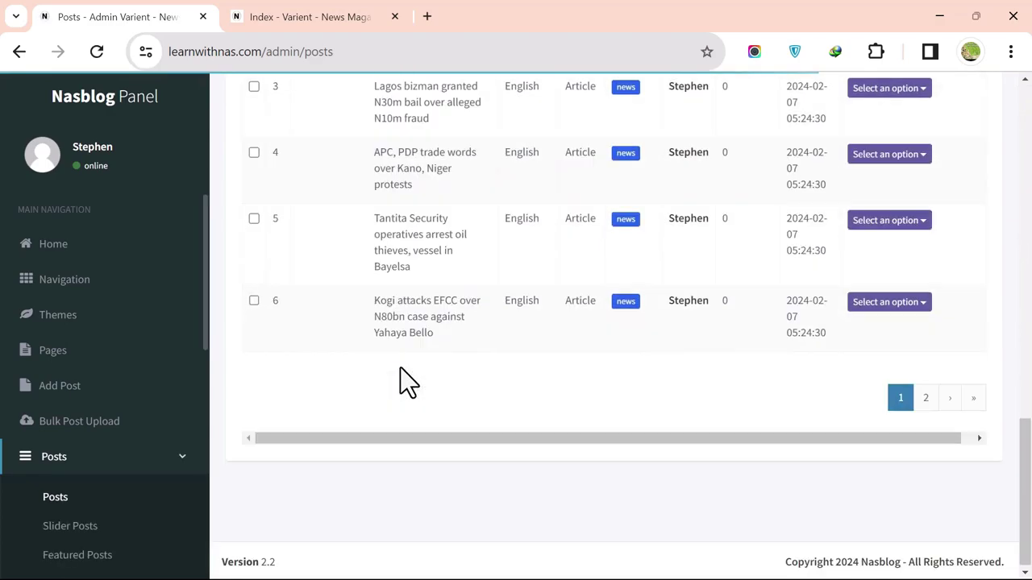
{"action": "scroll", "coordinate": [400, 379], "scroll_direction": "up", "scroll_amount": 1}
{"action": "scroll", "coordinate": [403, 374], "scroll_direction": "up", "scroll_amount": 15}
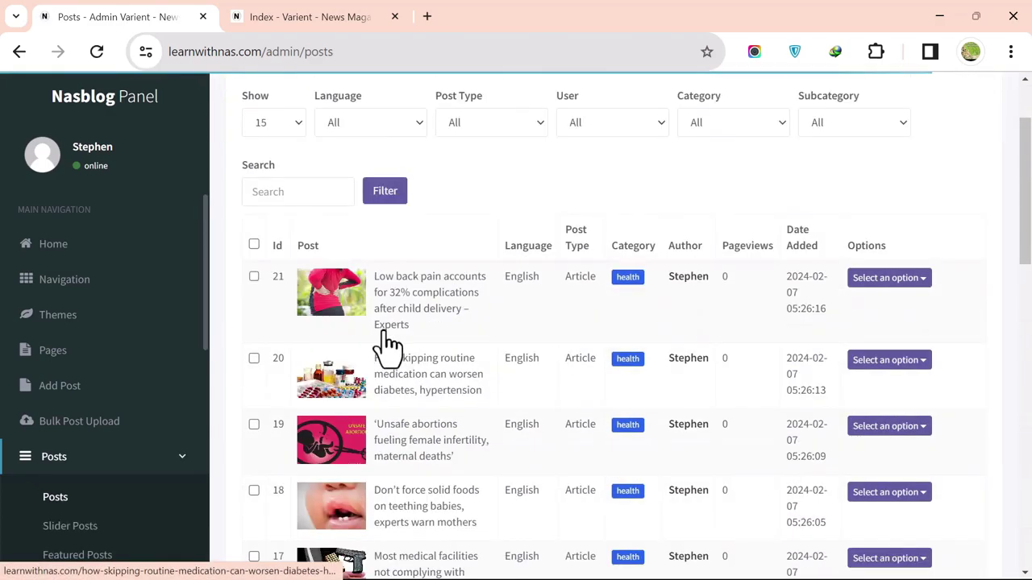
Step: Select every listed post and add them all to the homepage slider
{"action": "left_click", "coordinate": [254, 244]}
{"action": "scroll", "coordinate": [414, 357], "scroll_direction": "down", "scroll_amount": 10}
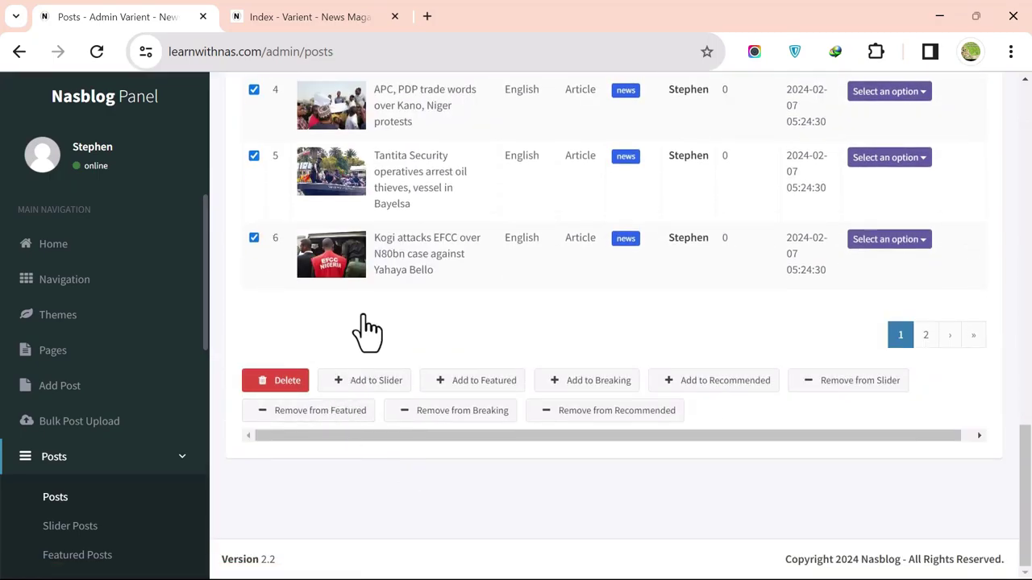
{"action": "left_click", "coordinate": [376, 395]}
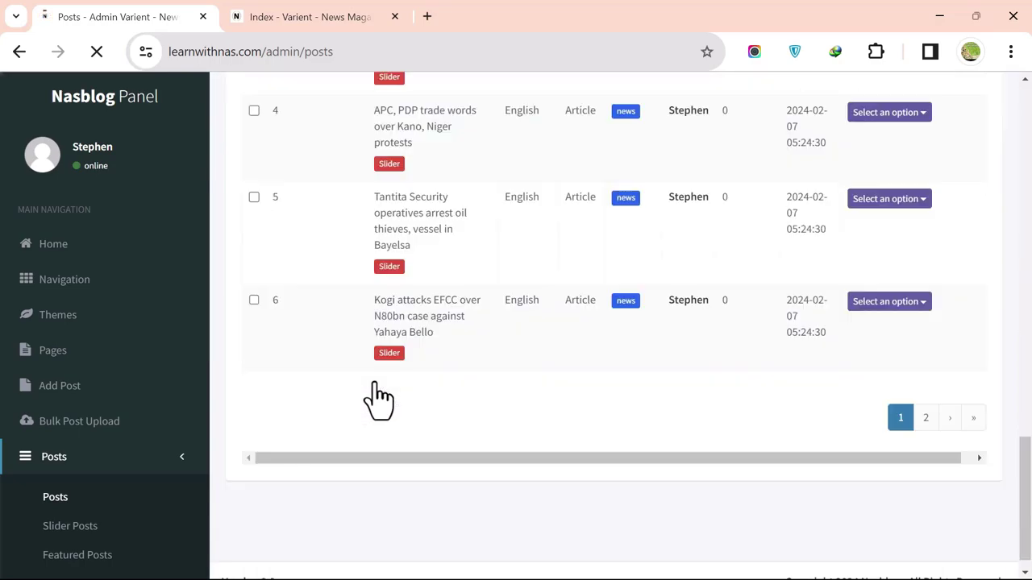
{"action": "left_click", "coordinate": [332, 16]}
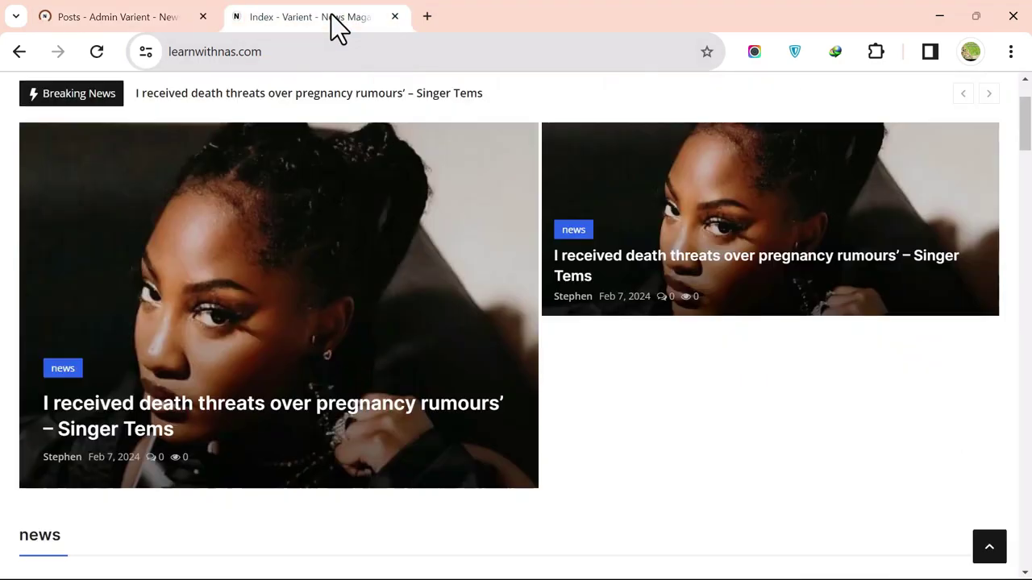
Step: Reload the homepage and advance the slider through the new stories, including 'APC, PDP trade words'
{"action": "left_click", "coordinate": [97, 52]}
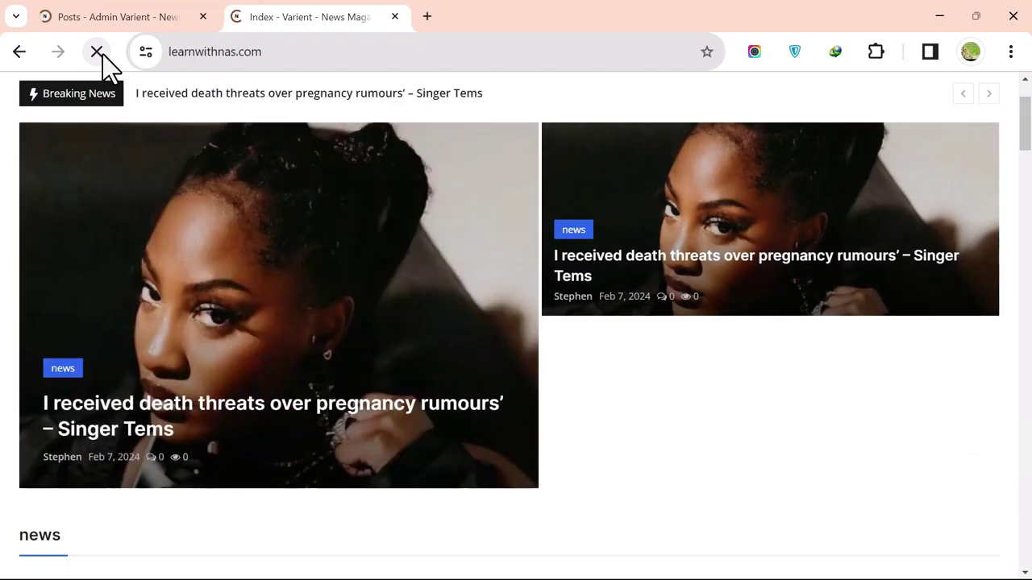
{"action": "scroll", "coordinate": [495, 261], "scroll_direction": "down", "scroll_amount": 1}
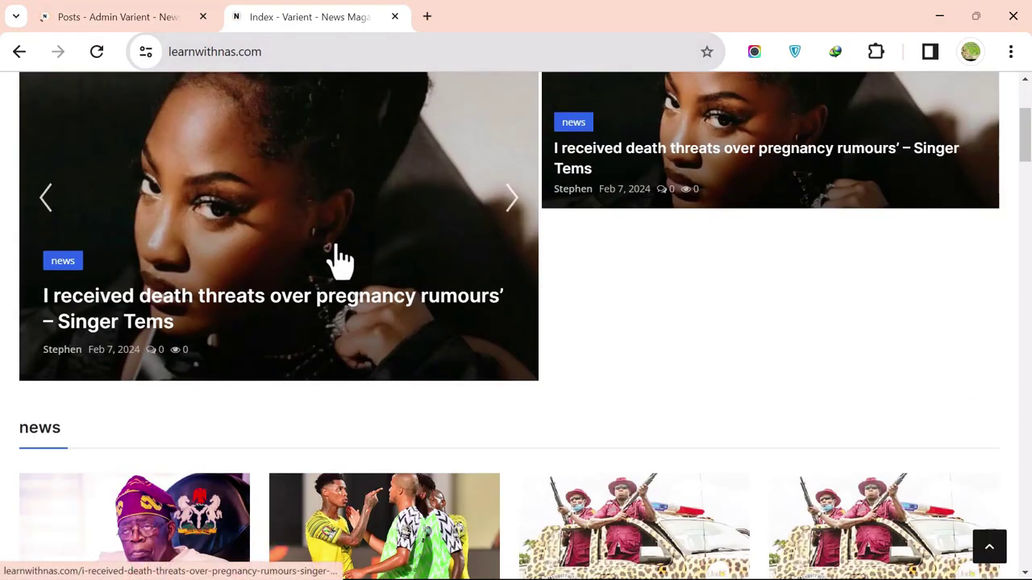
{"action": "scroll", "coordinate": [355, 278], "scroll_direction": "up", "scroll_amount": 3}
{"action": "scroll", "coordinate": [502, 386], "scroll_direction": "down", "scroll_amount": 1}
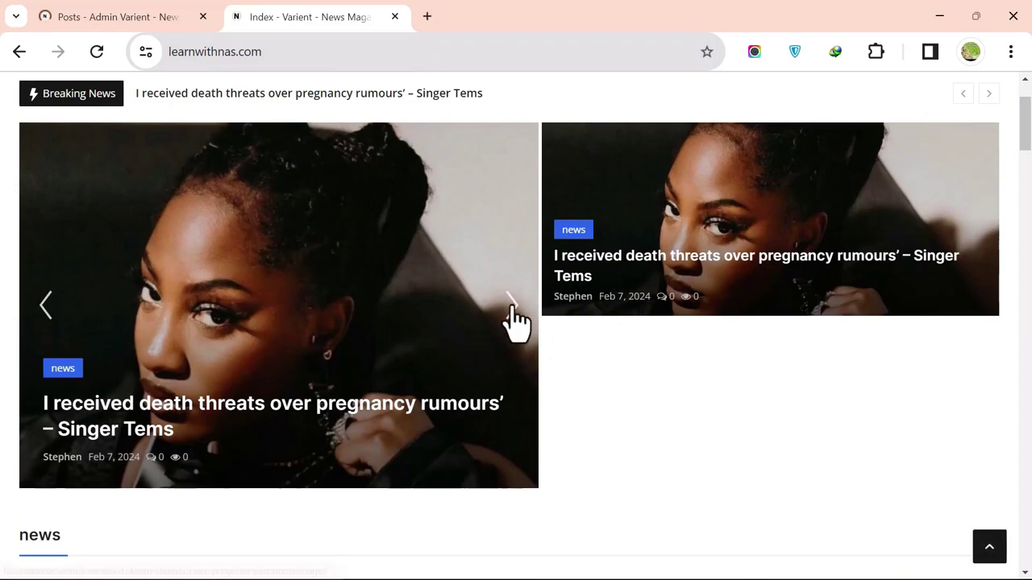
{"action": "left_click", "coordinate": [511, 307]}
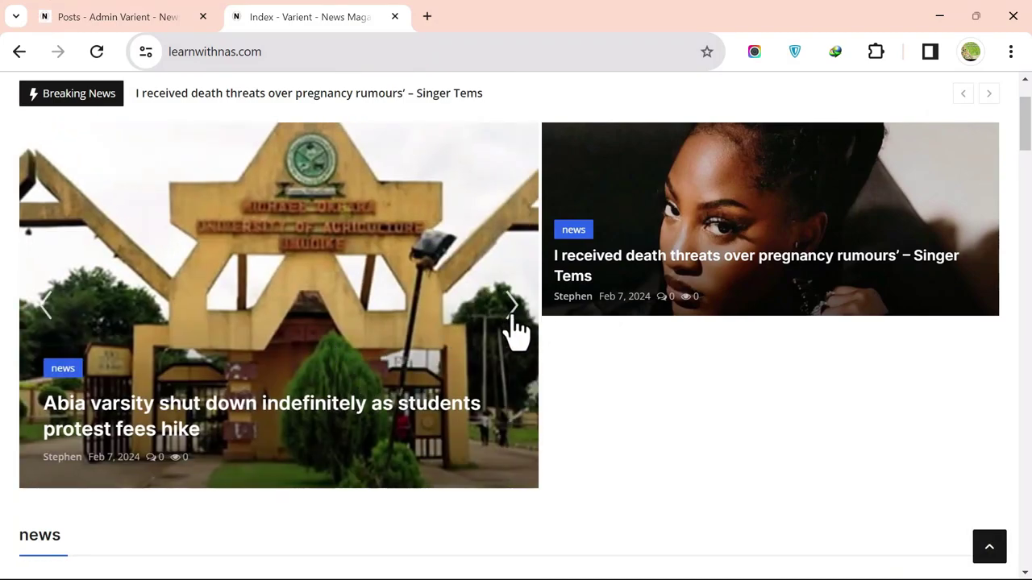
{"action": "left_click", "coordinate": [511, 310]}
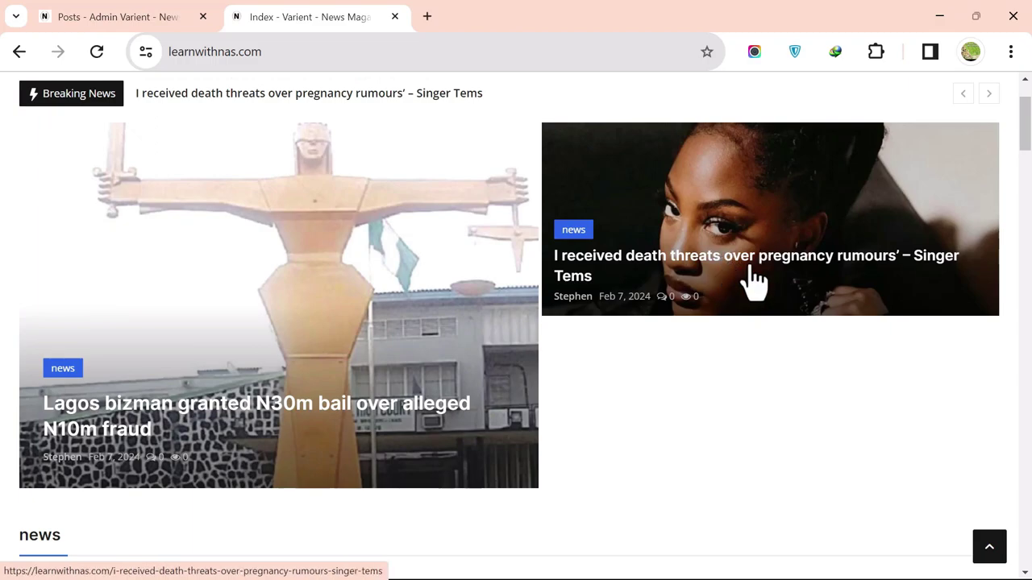
{"action": "scroll", "coordinate": [761, 284], "scroll_direction": "down", "scroll_amount": 2}
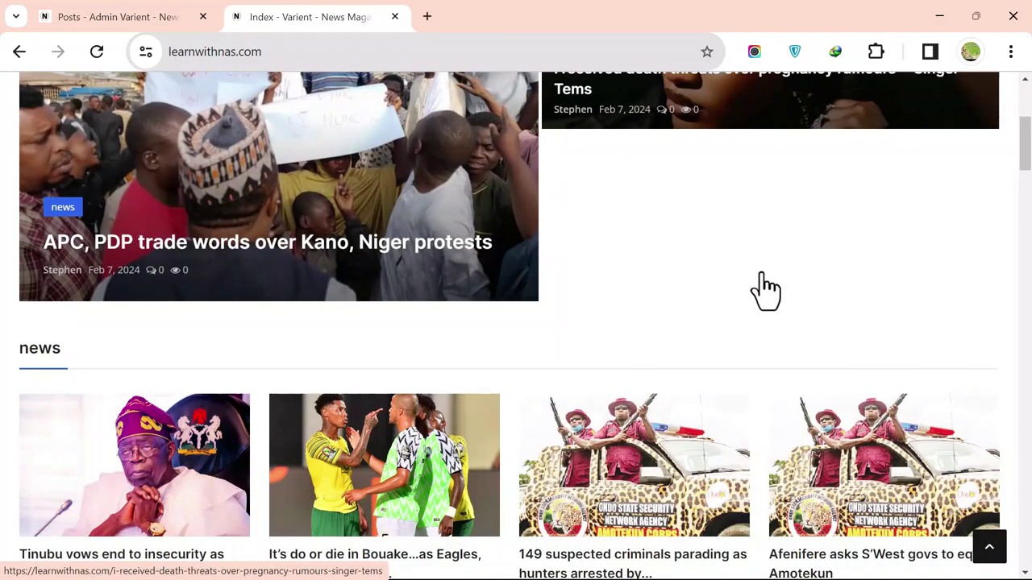
{"action": "scroll", "coordinate": [738, 287], "scroll_direction": "up", "scroll_amount": 2}
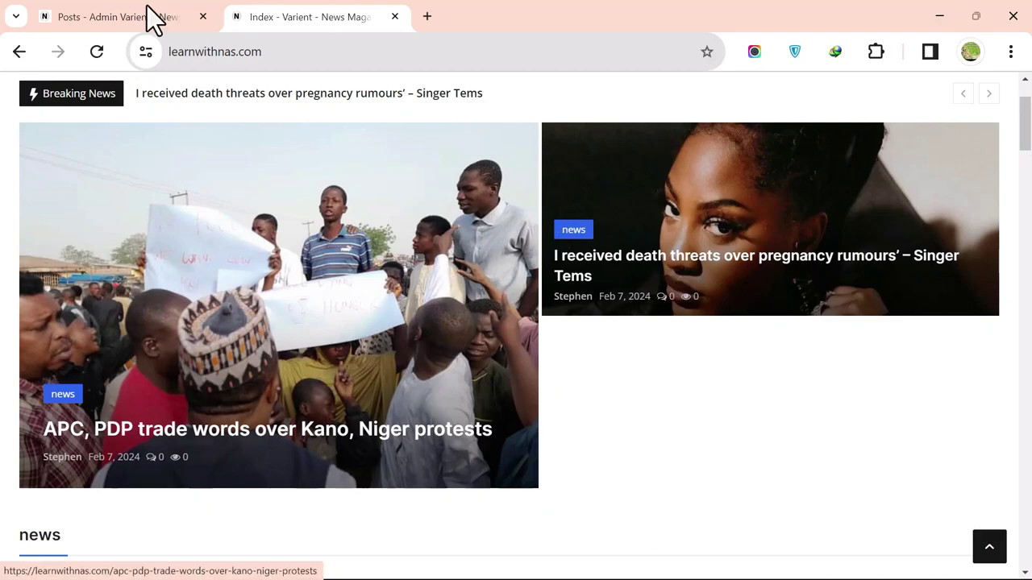
{"action": "left_click", "coordinate": [135, 16]}
Step: Select all posts in the list and bulk-add them to Featured
{"action": "scroll", "coordinate": [274, 211], "scroll_direction": "up", "scroll_amount": 3}
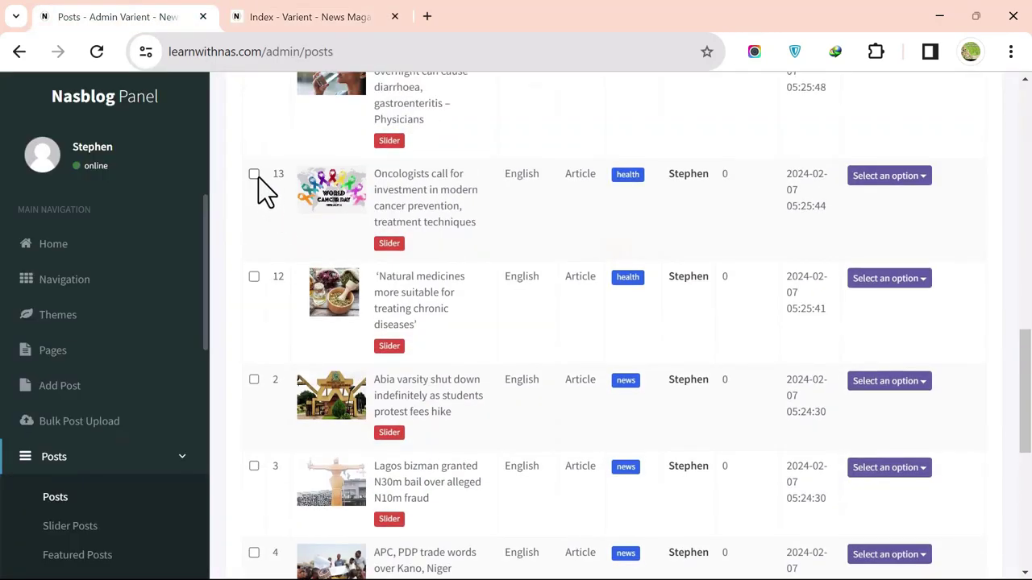
{"action": "scroll", "coordinate": [257, 170], "scroll_direction": "up", "scroll_amount": 7}
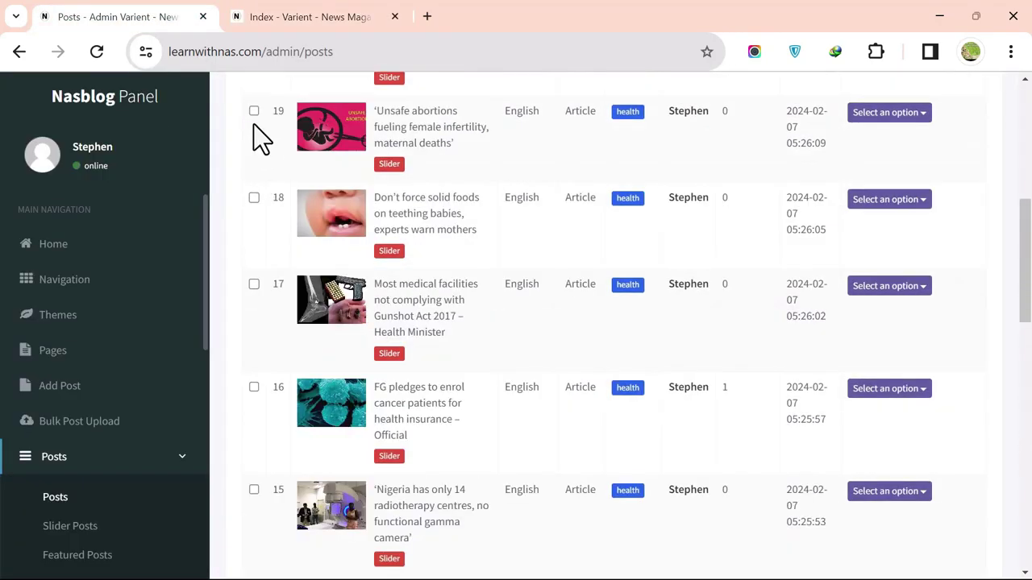
{"action": "scroll", "coordinate": [262, 129], "scroll_direction": "up", "scroll_amount": 4}
{"action": "left_click", "coordinate": [253, 212]}
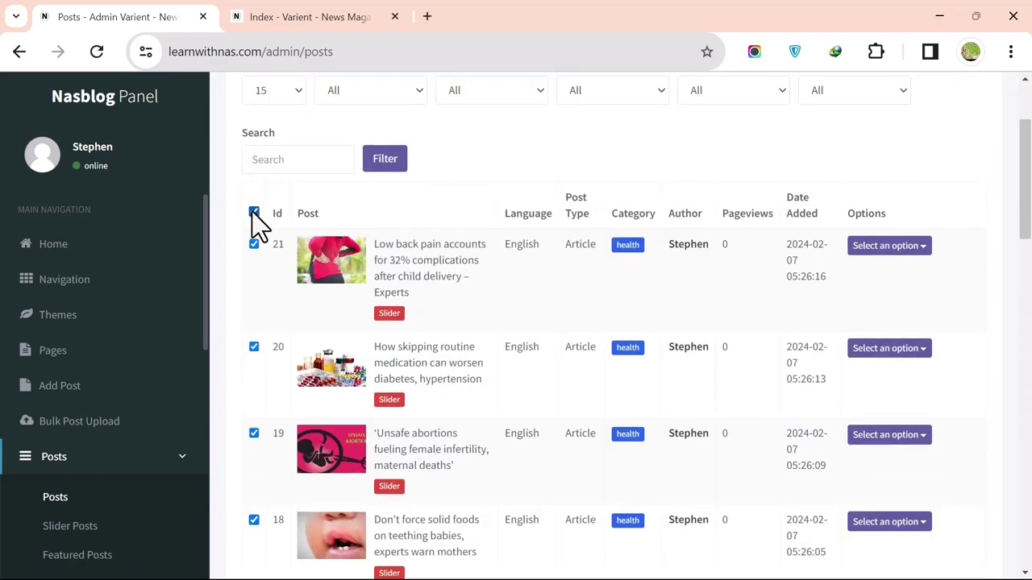
{"action": "scroll", "coordinate": [259, 245], "scroll_direction": "down", "scroll_amount": 17}
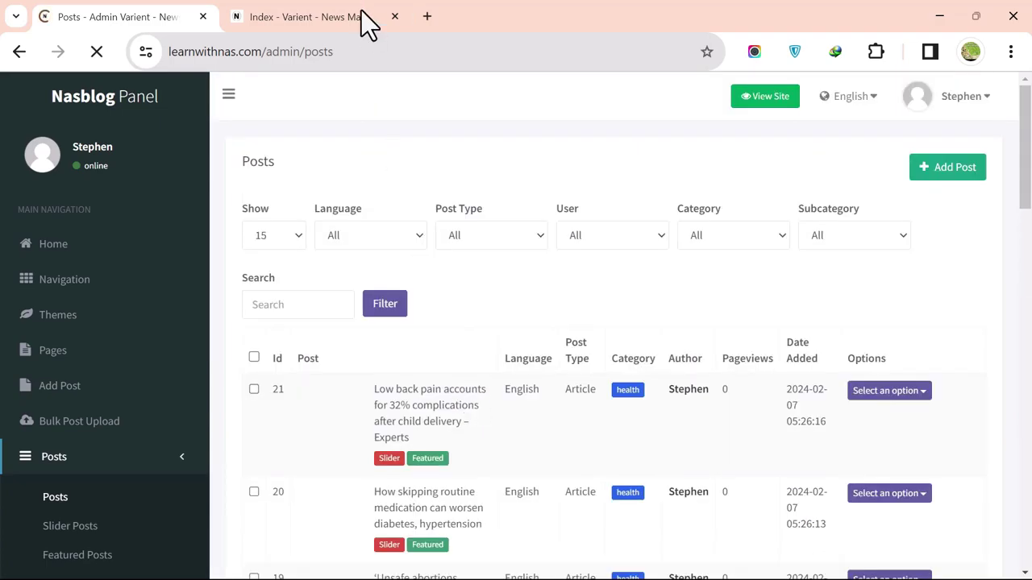
{"action": "left_click", "coordinate": [364, 19]}
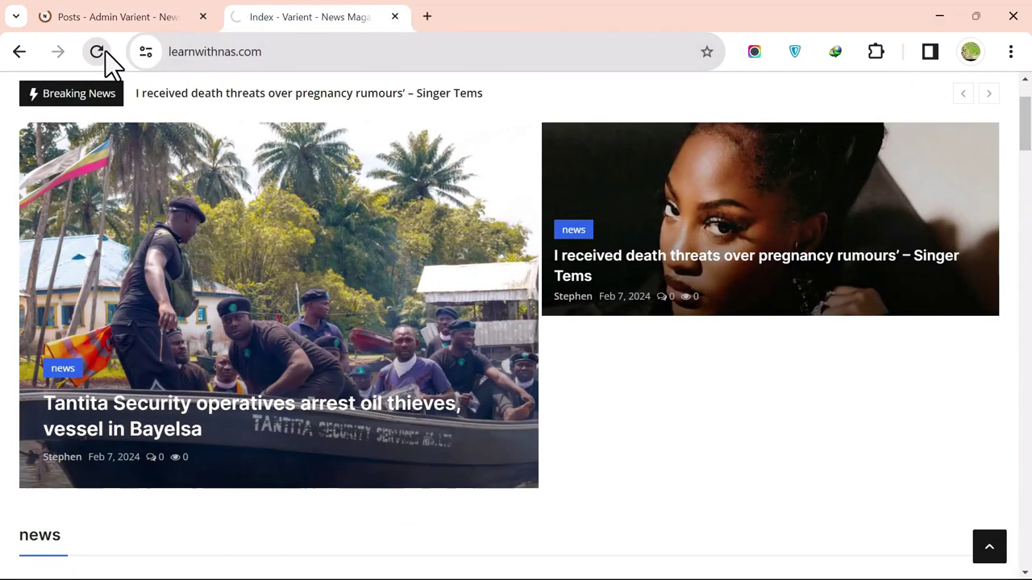
Step: Reload the news homepage and scroll through the updated stories
{"action": "left_click", "coordinate": [105, 51]}
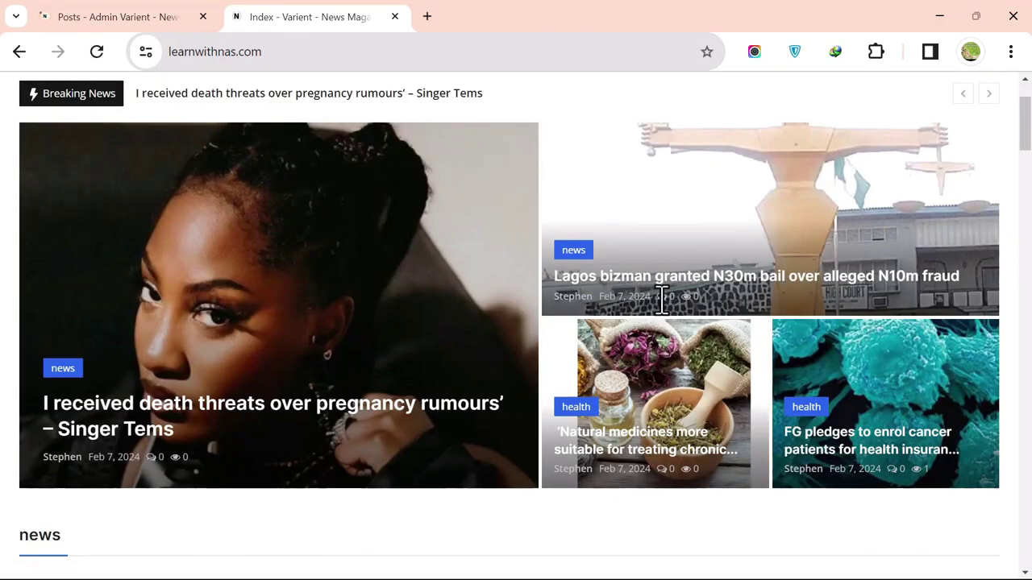
{"action": "scroll", "coordinate": [564, 322], "scroll_direction": "down", "scroll_amount": 12}
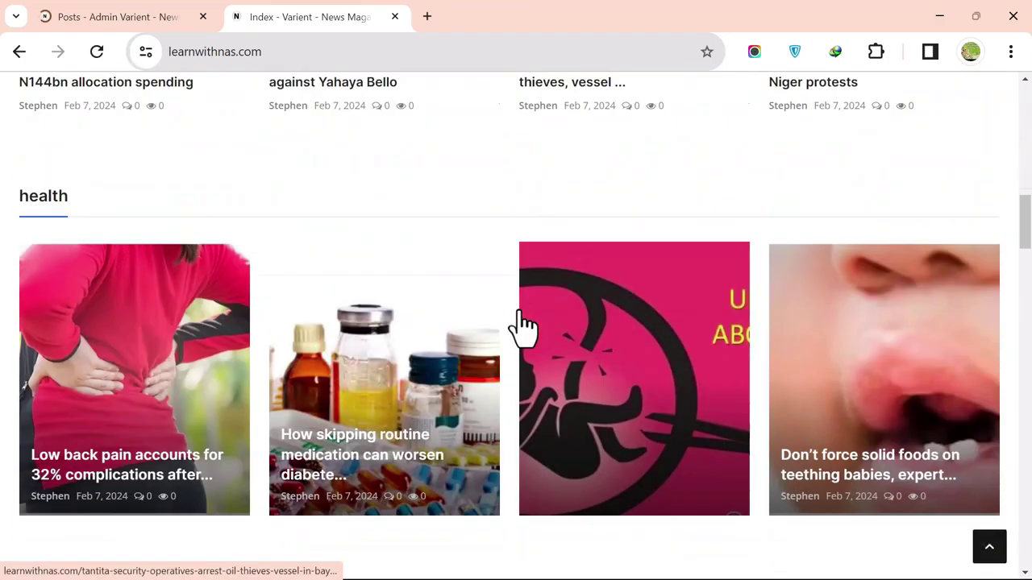
{"action": "scroll", "coordinate": [524, 322], "scroll_direction": "down", "scroll_amount": 4}
{"action": "scroll", "coordinate": [472, 287], "scroll_direction": "up", "scroll_amount": 16}
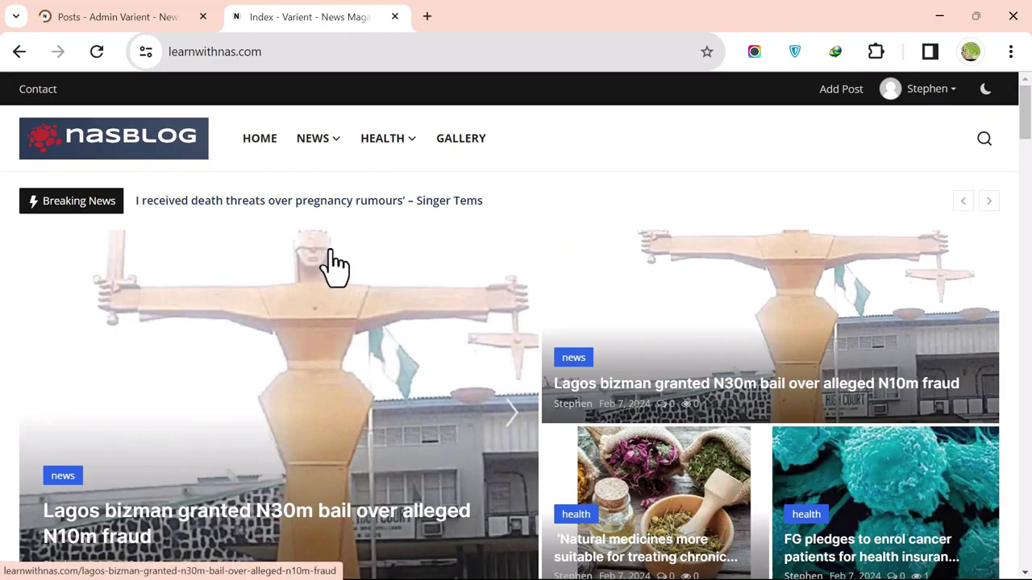
{"action": "scroll", "coordinate": [333, 257], "scroll_direction": "down", "scroll_amount": 4}
{"action": "scroll", "coordinate": [311, 276], "scroll_direction": "up", "scroll_amount": 4}
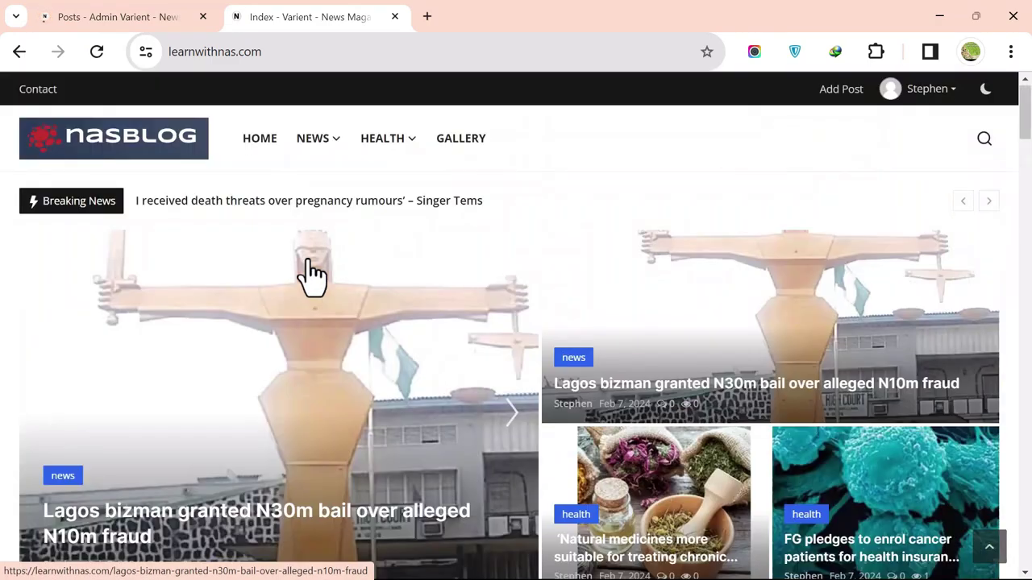
Step: Check the homepage once more, then settle back on the Posts admin list
{"action": "key", "text": "ctrl+Tab"}
{"action": "left_click", "coordinate": [272, 13]}
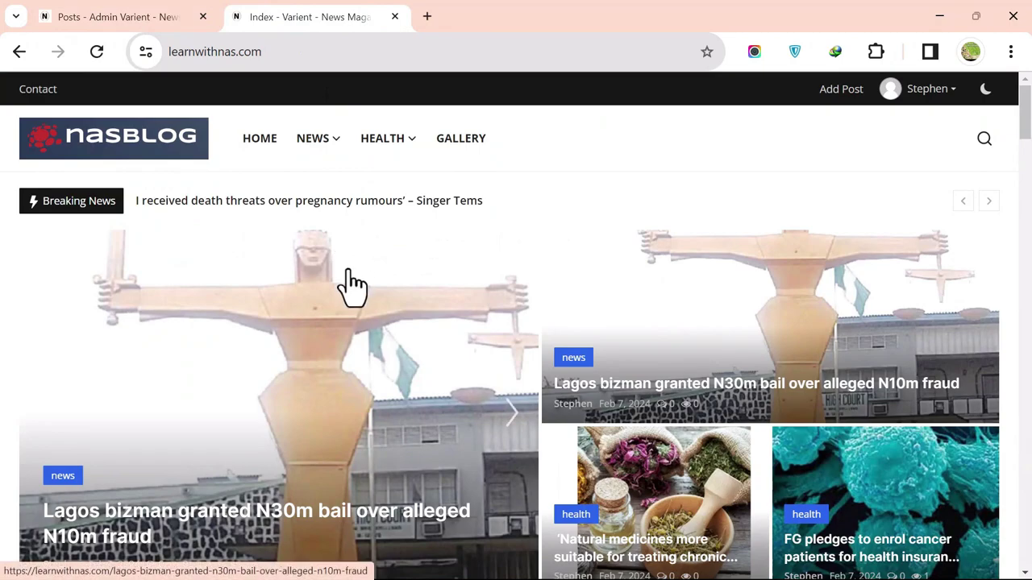
{"action": "scroll", "coordinate": [352, 286], "scroll_direction": "down", "scroll_amount": 4}
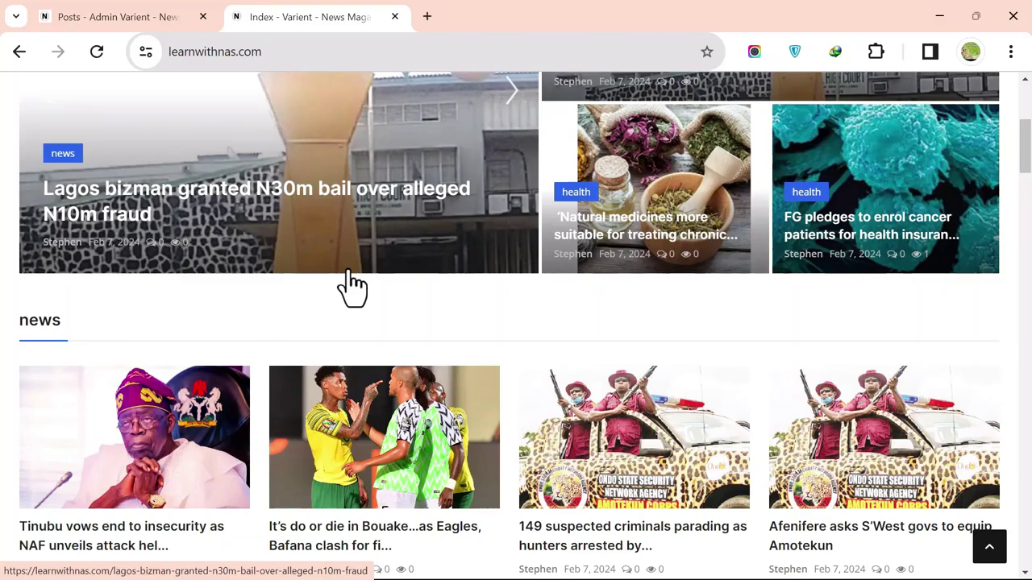
{"action": "scroll", "coordinate": [410, 282], "scroll_direction": "down", "scroll_amount": 3}
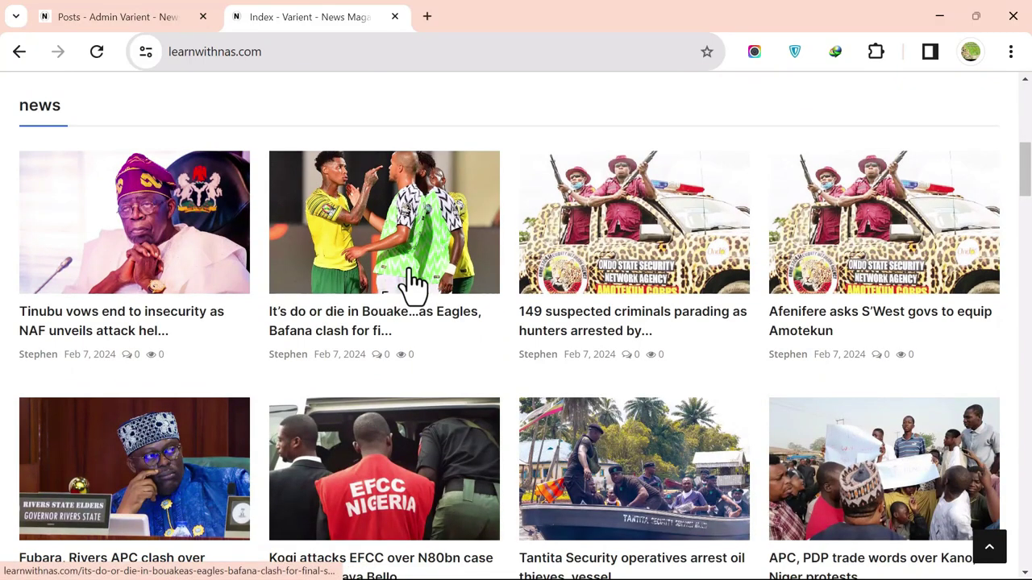
{"action": "scroll", "coordinate": [438, 299], "scroll_direction": "down", "scroll_amount": 1}
{"action": "scroll", "coordinate": [421, 299], "scroll_direction": "up", "scroll_amount": 8}
{"action": "left_click", "coordinate": [184, 13]}
{"action": "scroll", "coordinate": [327, 262], "scroll_direction": "down", "scroll_amount": 3}
{"action": "scroll", "coordinate": [322, 258], "scroll_direction": "up", "scroll_amount": 15}
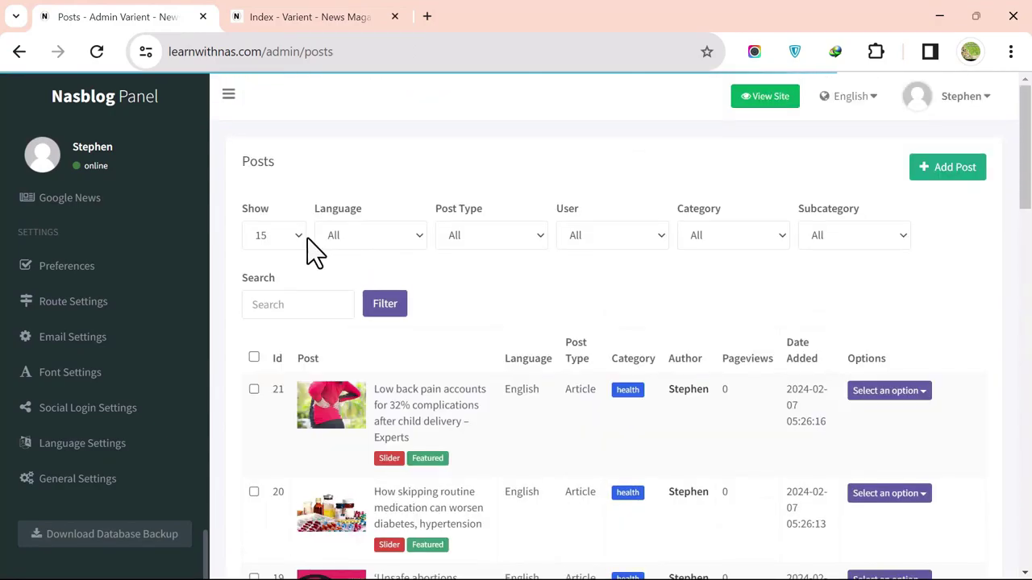
Step: Move between the admin posts list and the news homepage, ending on the homepage
{"action": "scroll", "coordinate": [41, 295], "scroll_direction": "down", "scroll_amount": 5}
{"action": "scroll", "coordinate": [61, 311], "scroll_direction": "up", "scroll_amount": 5}
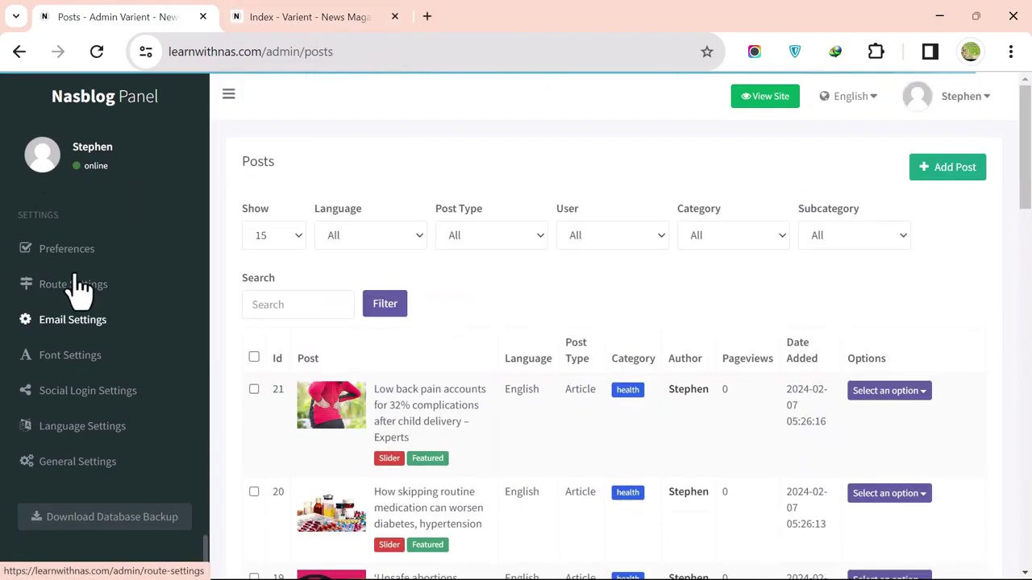
{"action": "left_click", "coordinate": [272, 13]}
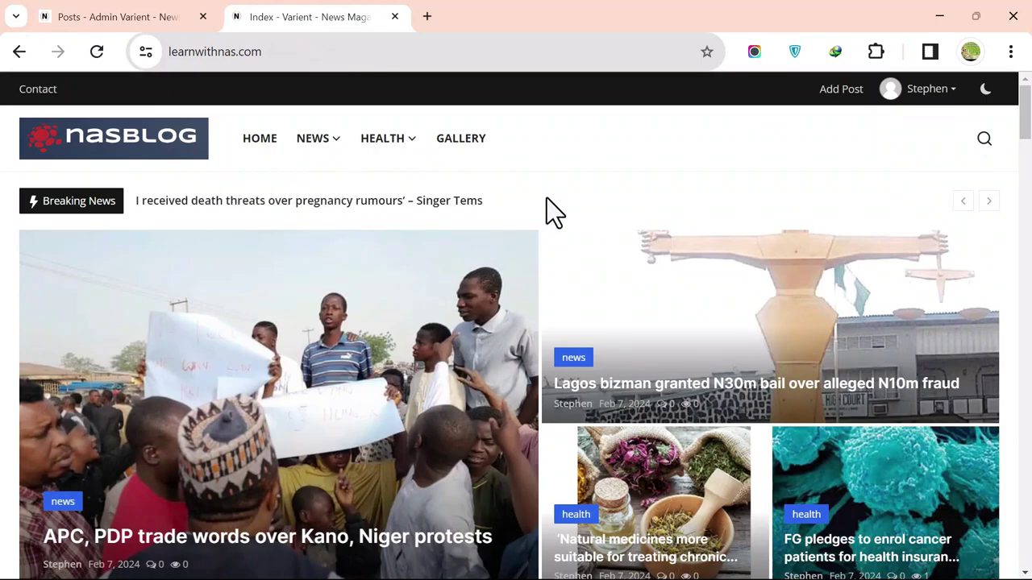
{"action": "left_click", "coordinate": [131, 13]}
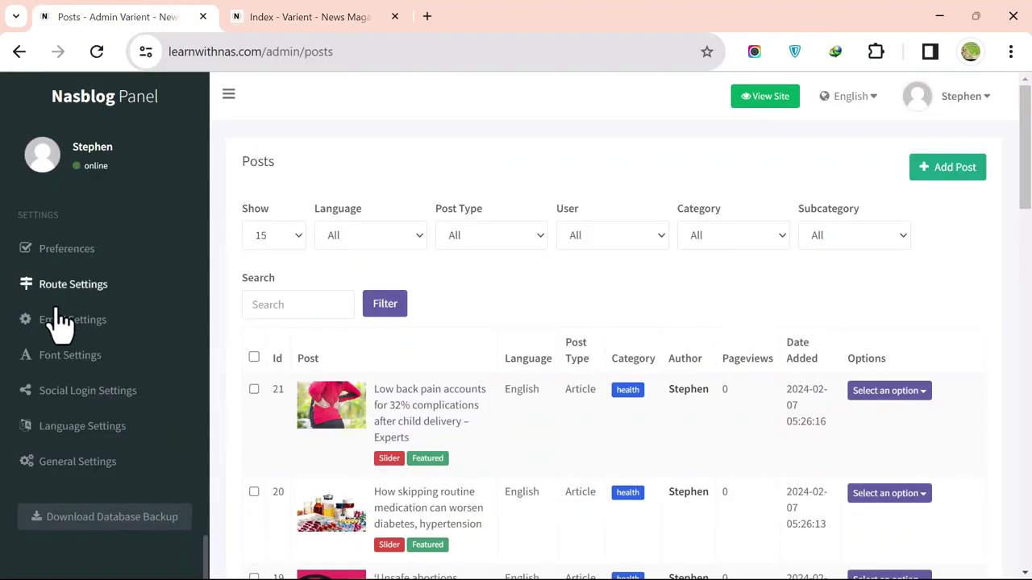
{"action": "scroll", "coordinate": [71, 347], "scroll_direction": "down", "scroll_amount": 4}
{"action": "scroll", "coordinate": [80, 347], "scroll_direction": "up", "scroll_amount": 8}
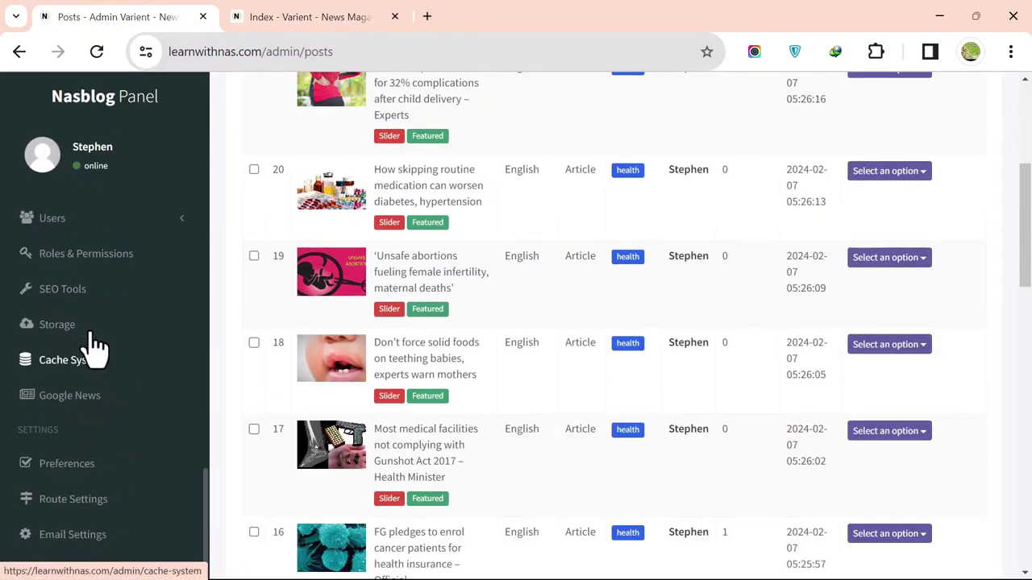
{"action": "scroll", "coordinate": [94, 343], "scroll_direction": "up", "scroll_amount": 4}
{"action": "left_click", "coordinate": [310, 15]}
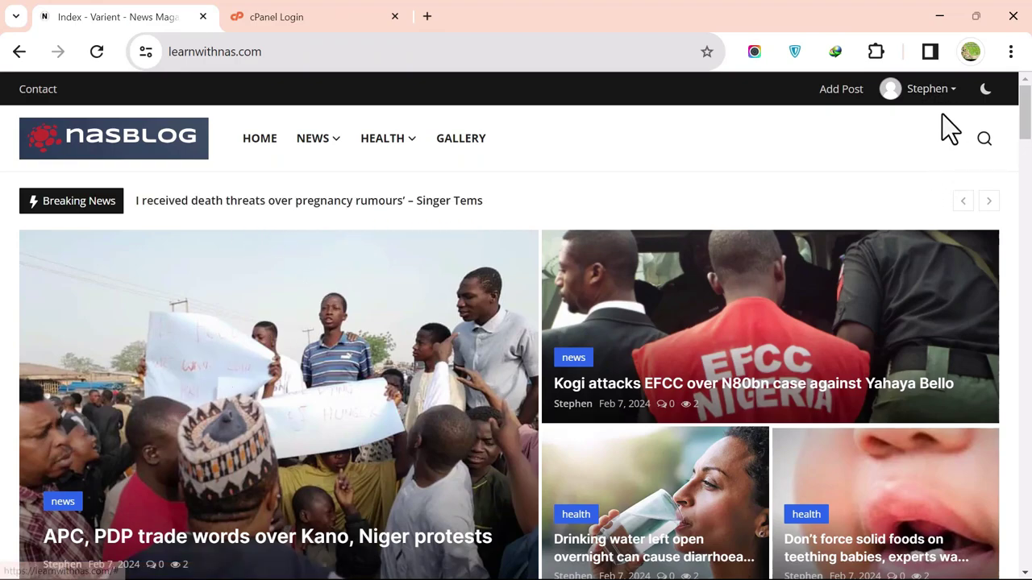
Step: Through the Admin Panel, enable Progressive Web App (PWA) in Preferences and save
{"action": "left_click", "coordinate": [929, 92]}
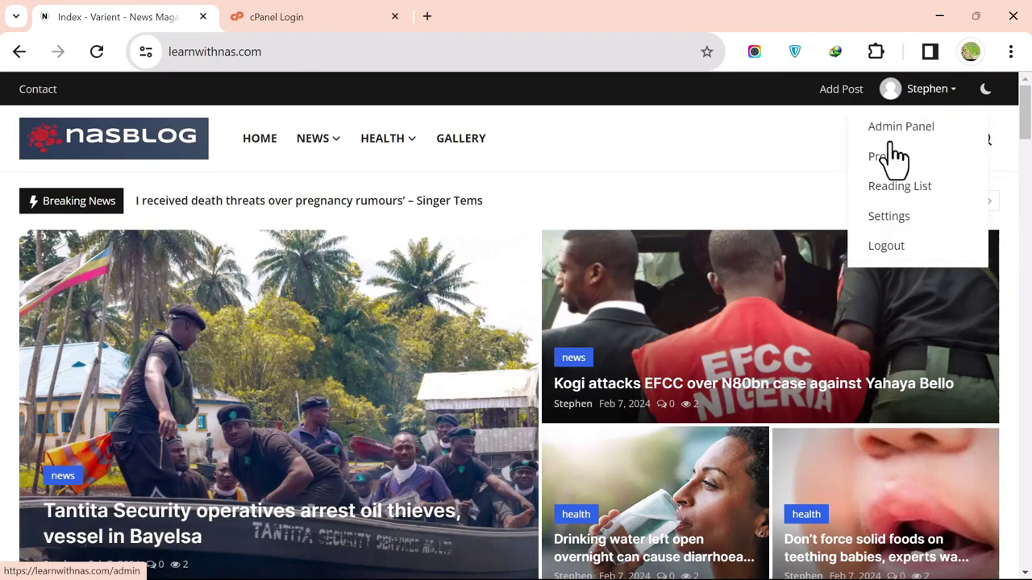
{"action": "left_click", "coordinate": [889, 126]}
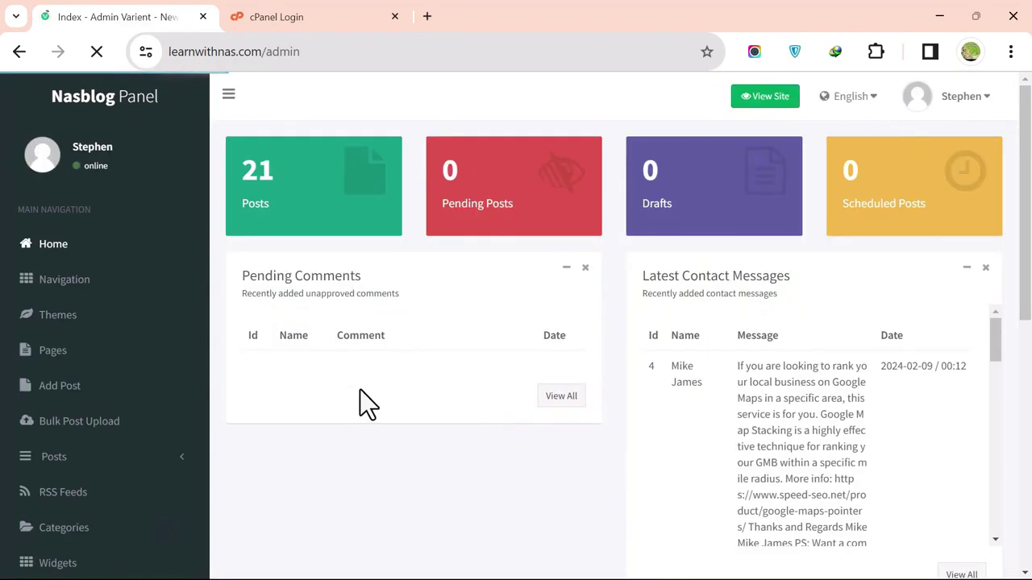
{"action": "scroll", "coordinate": [152, 399], "scroll_direction": "down", "scroll_amount": 5}
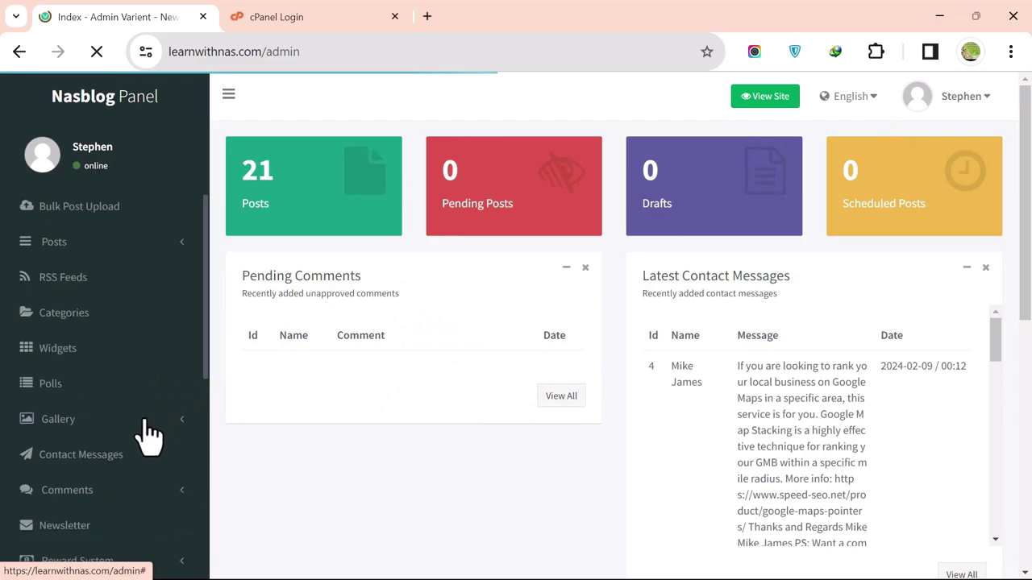
{"action": "scroll", "coordinate": [148, 439], "scroll_direction": "down", "scroll_amount": 5}
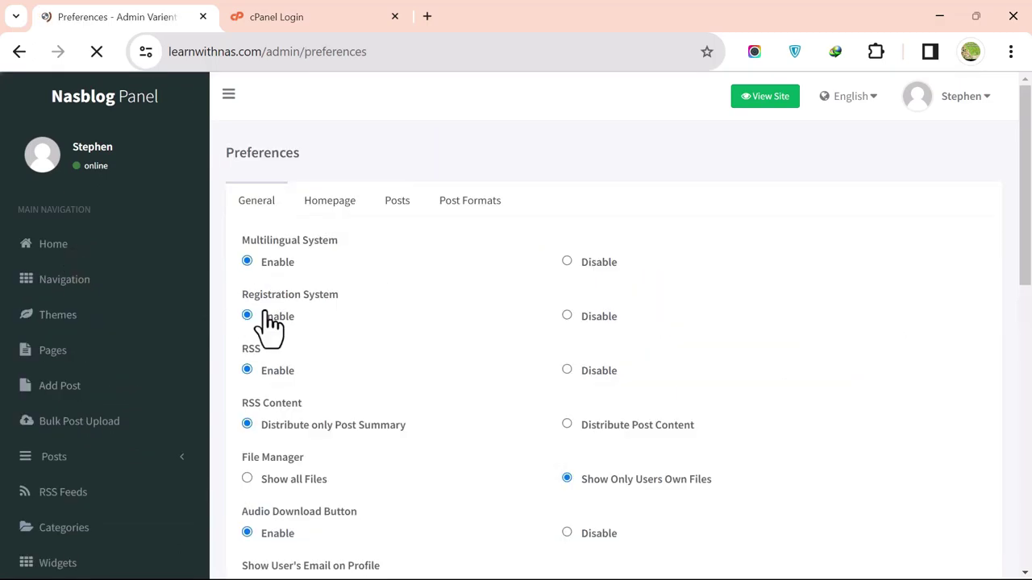
{"action": "scroll", "coordinate": [355, 351], "scroll_direction": "down", "scroll_amount": 2}
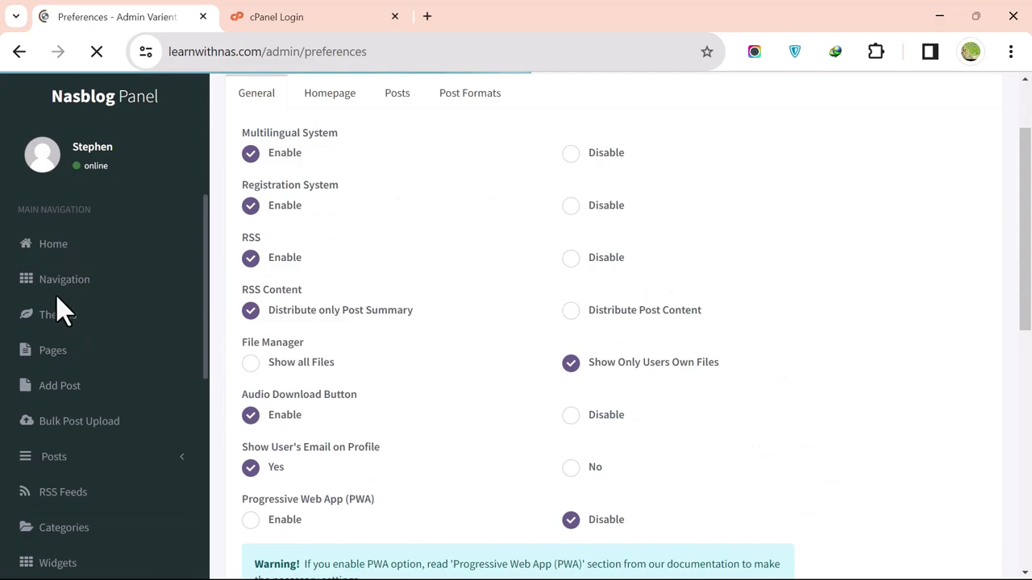
{"action": "scroll", "coordinate": [91, 461], "scroll_direction": "down", "scroll_amount": 10}
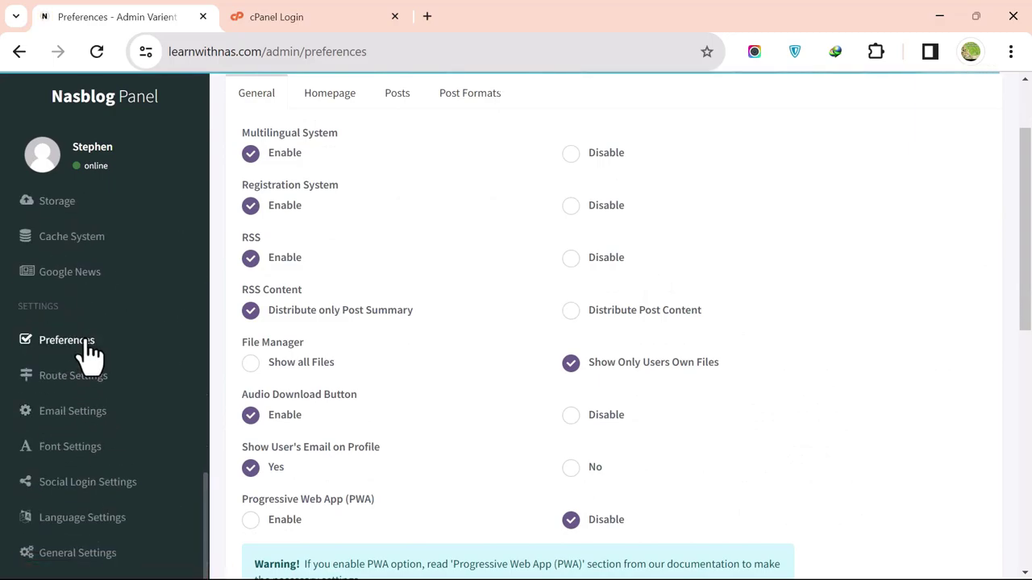
{"action": "scroll", "coordinate": [442, 469], "scroll_direction": "down", "scroll_amount": 2}
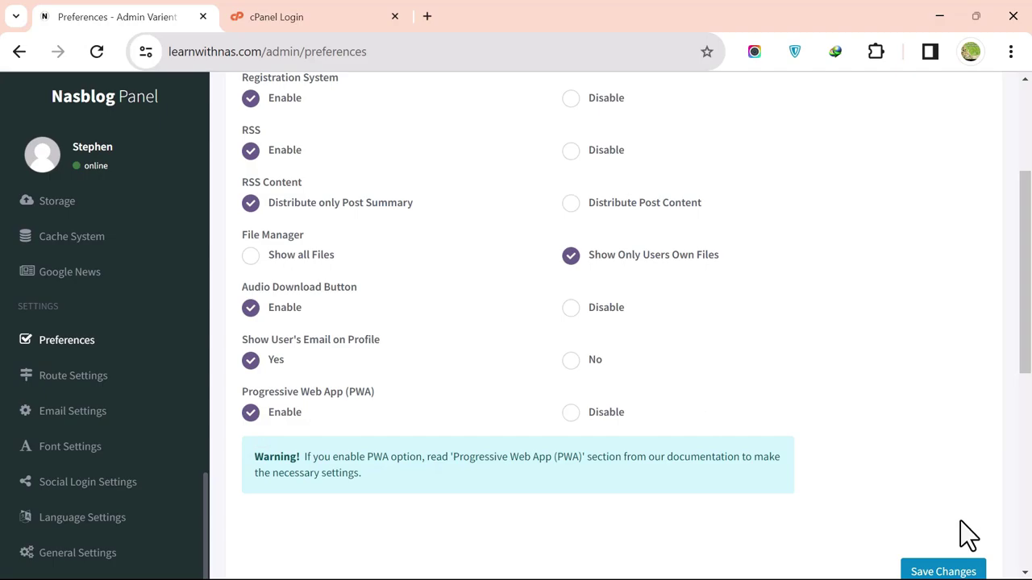
{"action": "scroll", "coordinate": [948, 517], "scroll_direction": "down", "scroll_amount": 2}
{"action": "left_click", "coordinate": [937, 465]}
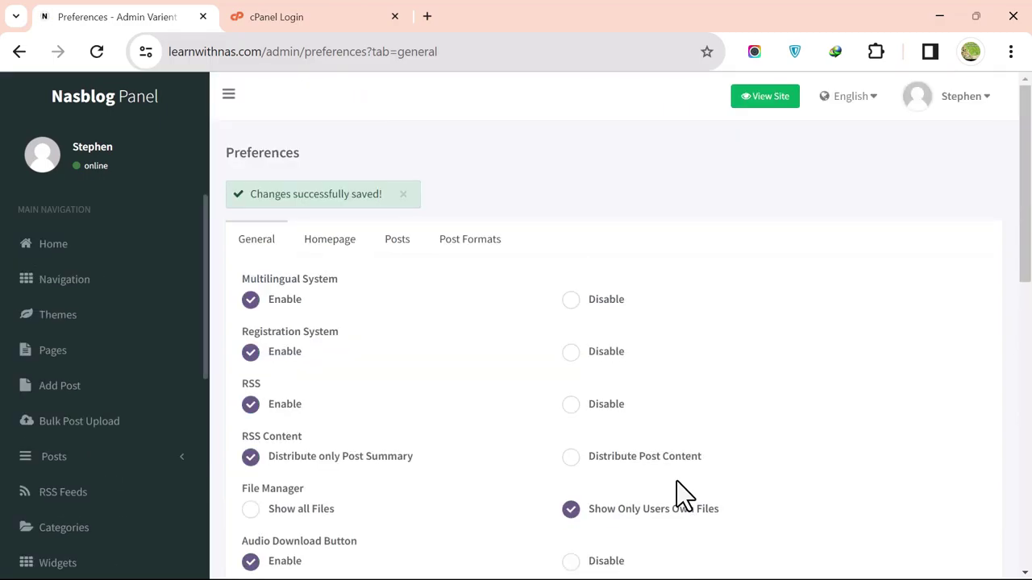
{"action": "left_click", "coordinate": [255, 18]}
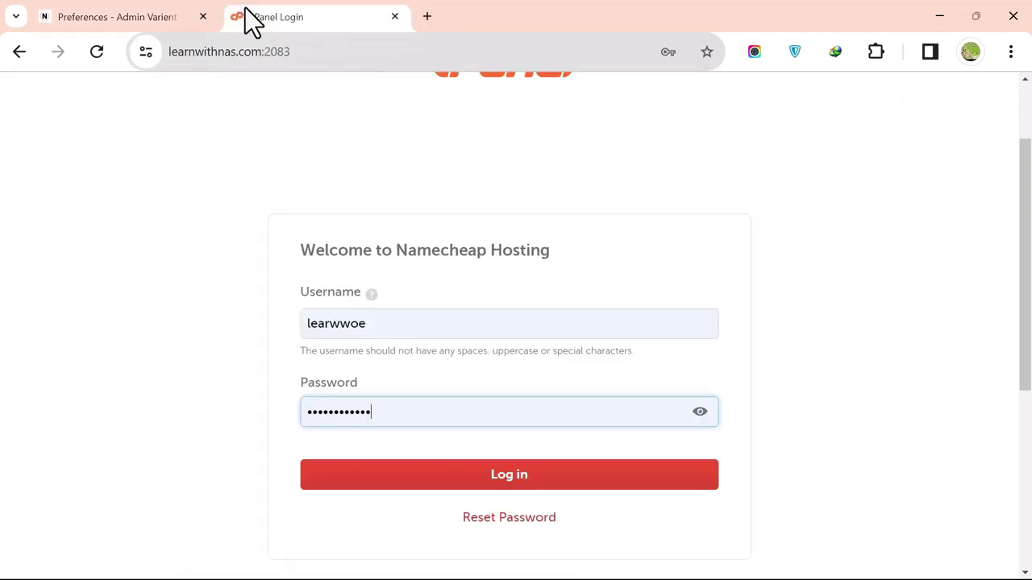
Step: Log in to the hosting account and open File Manager at the public_html folder
{"action": "left_click", "coordinate": [540, 480]}
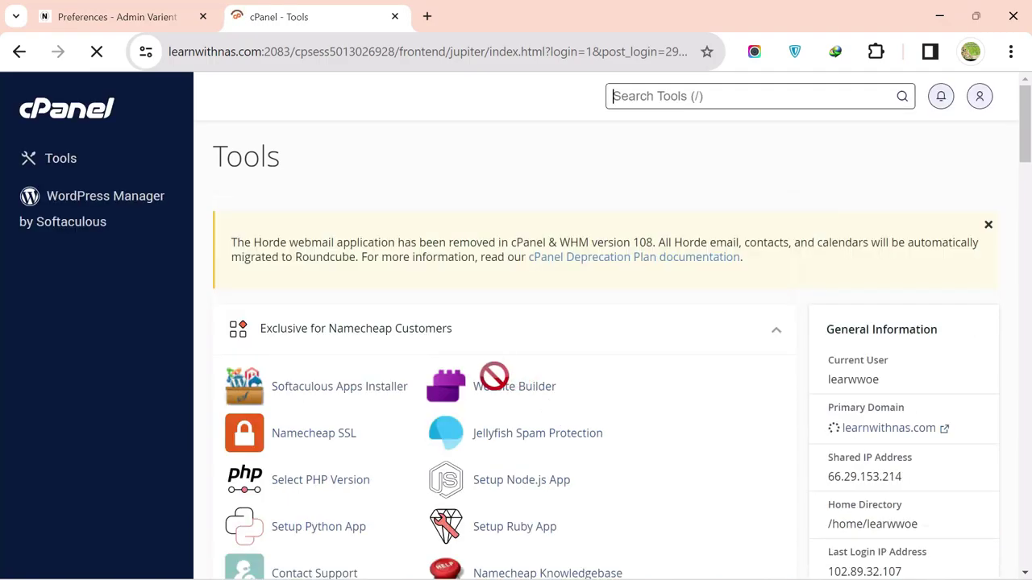
{"action": "scroll", "coordinate": [383, 411], "scroll_direction": "down", "scroll_amount": 5}
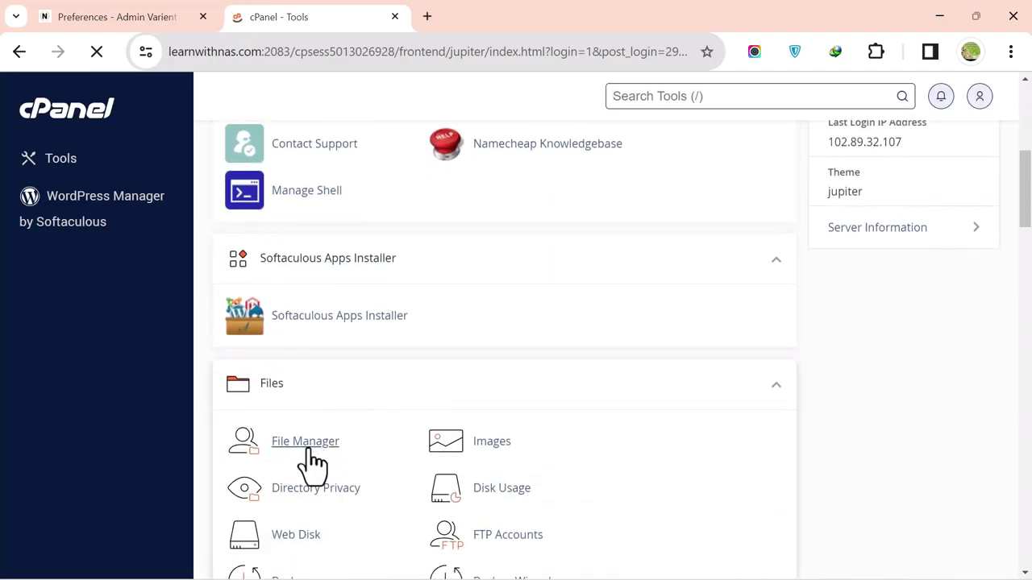
{"action": "left_click", "coordinate": [311, 466]}
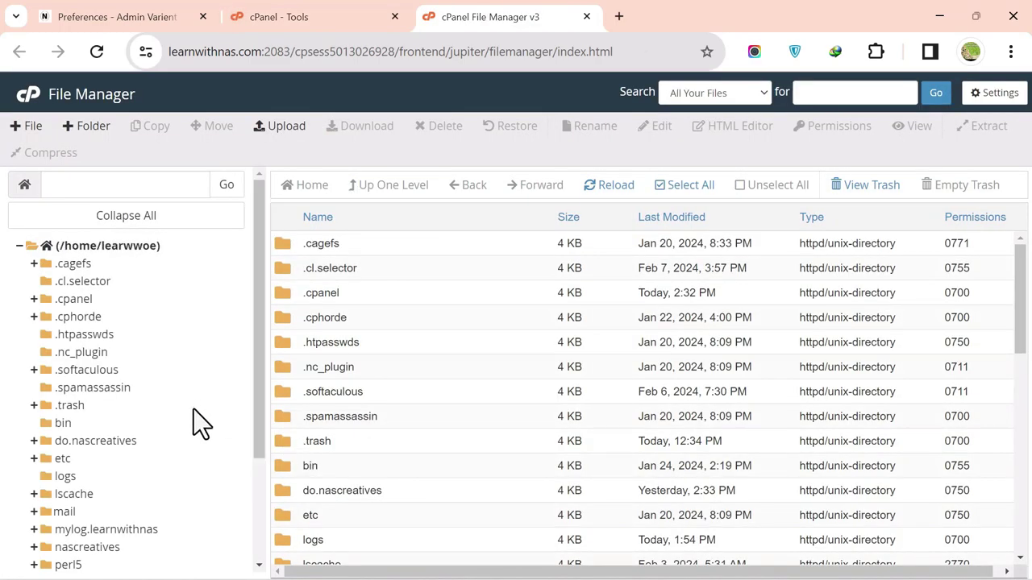
{"action": "scroll", "coordinate": [193, 420], "scroll_direction": "down", "scroll_amount": 3}
{"action": "left_click", "coordinate": [89, 472]}
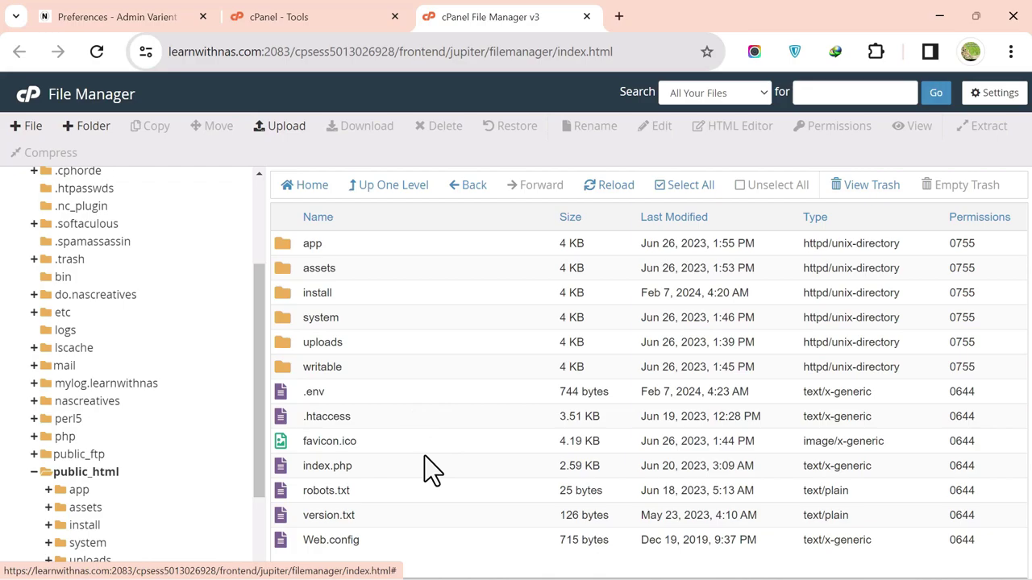
Step: Upload pwa.zip from the Script folder into public_html, then return to the folder listing
{"action": "left_click", "coordinate": [288, 126]}
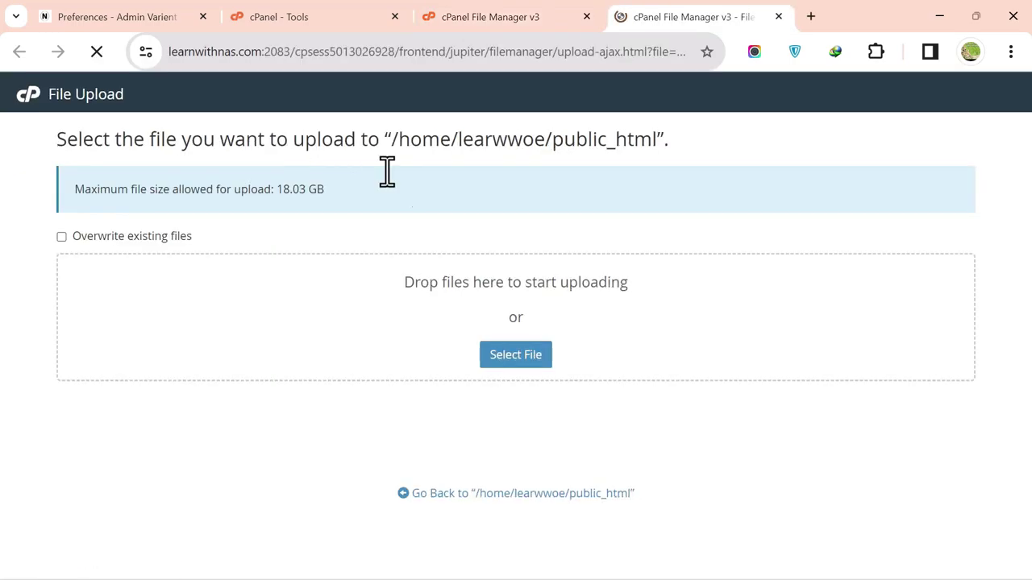
{"action": "left_click", "coordinate": [512, 355]}
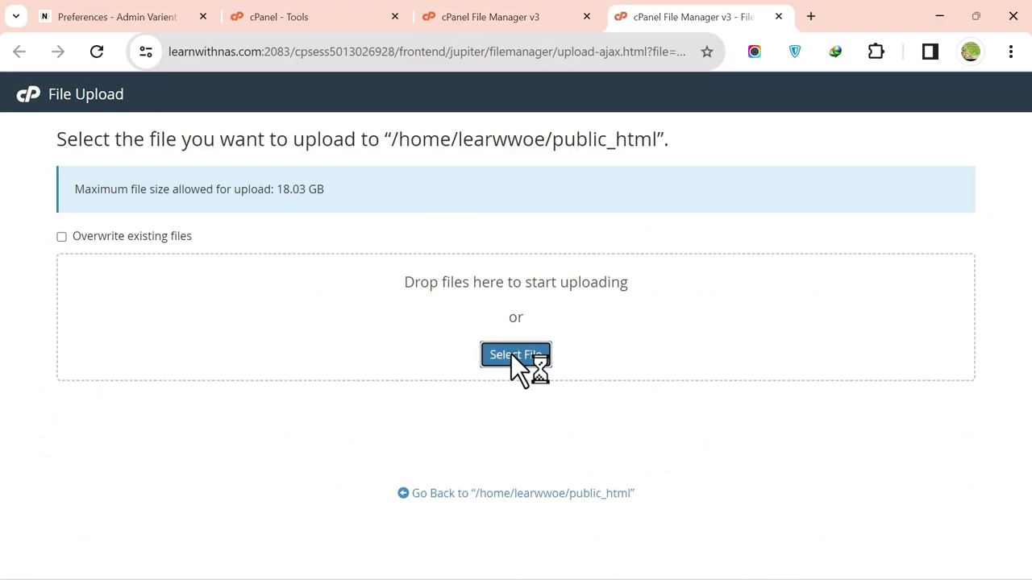
{"action": "double_click", "coordinate": [223, 206]}
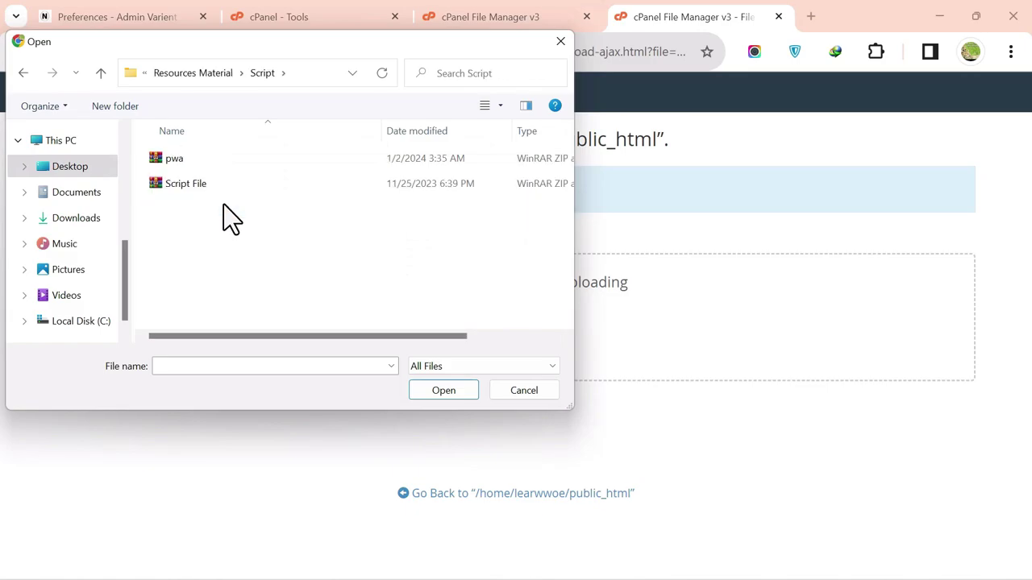
{"action": "left_click", "coordinate": [202, 156]}
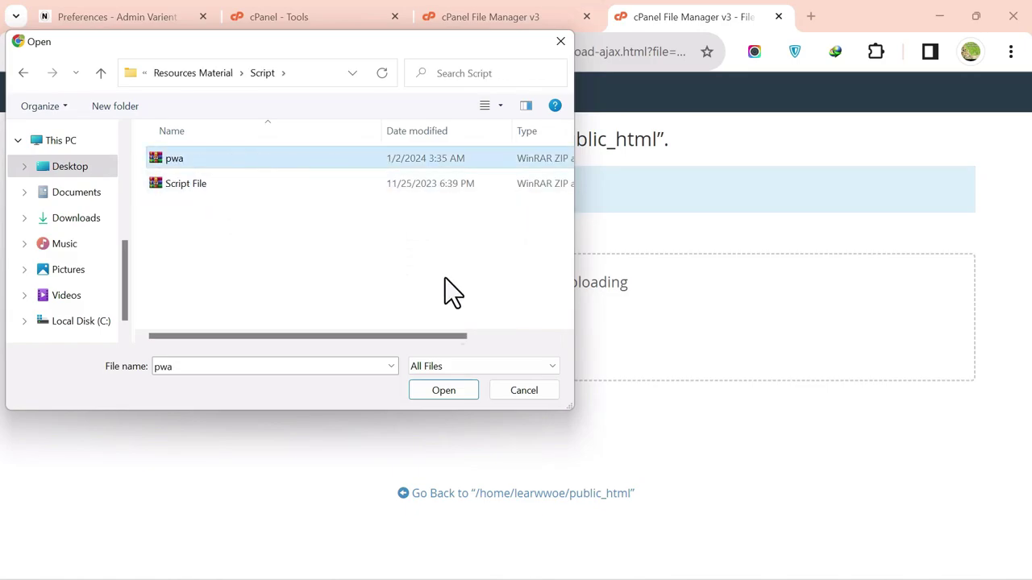
{"action": "left_click", "coordinate": [443, 391]}
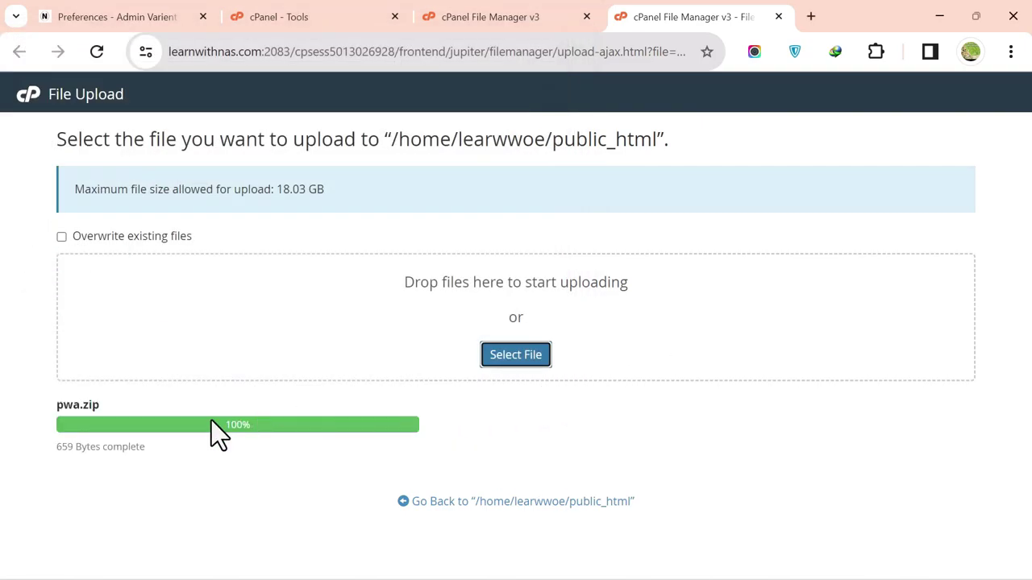
{"action": "left_click", "coordinate": [446, 503]}
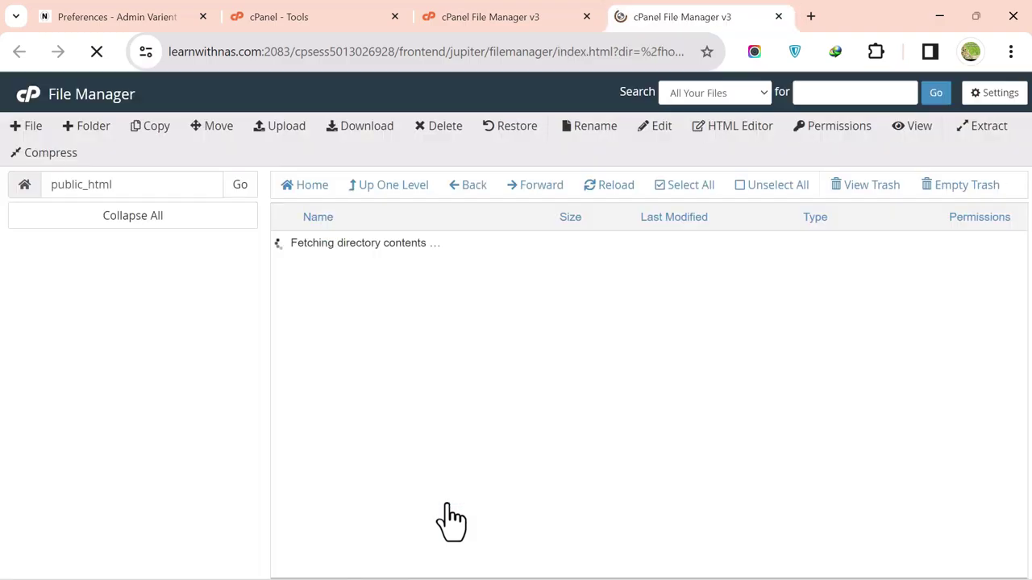
Step: Extract pwa.zip into /public_html so manifest.json and pwa-sw.js appear there
{"action": "left_click", "coordinate": [359, 493]}
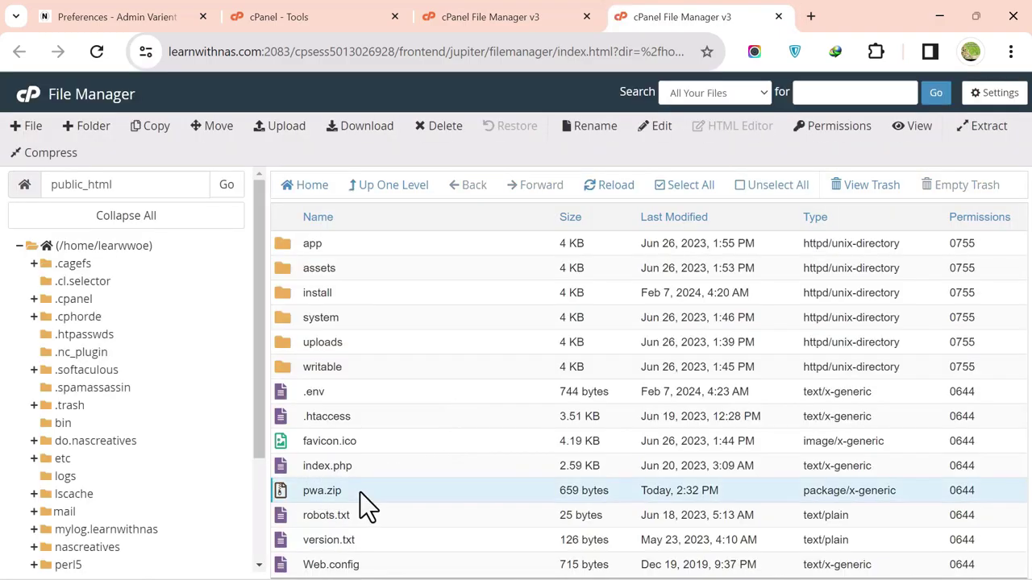
{"action": "left_click", "coordinate": [988, 133]}
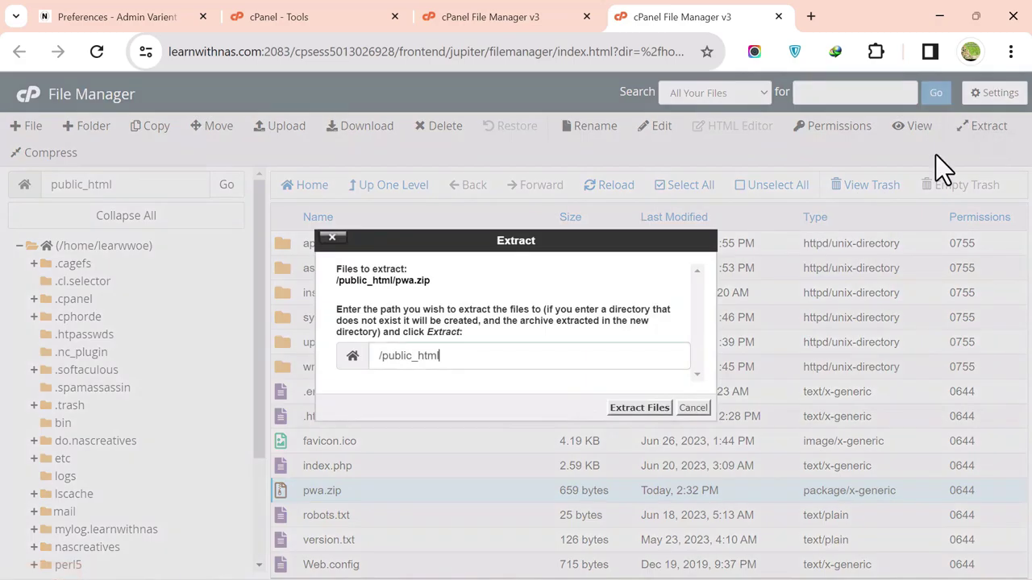
{"action": "left_click", "coordinate": [628, 408]}
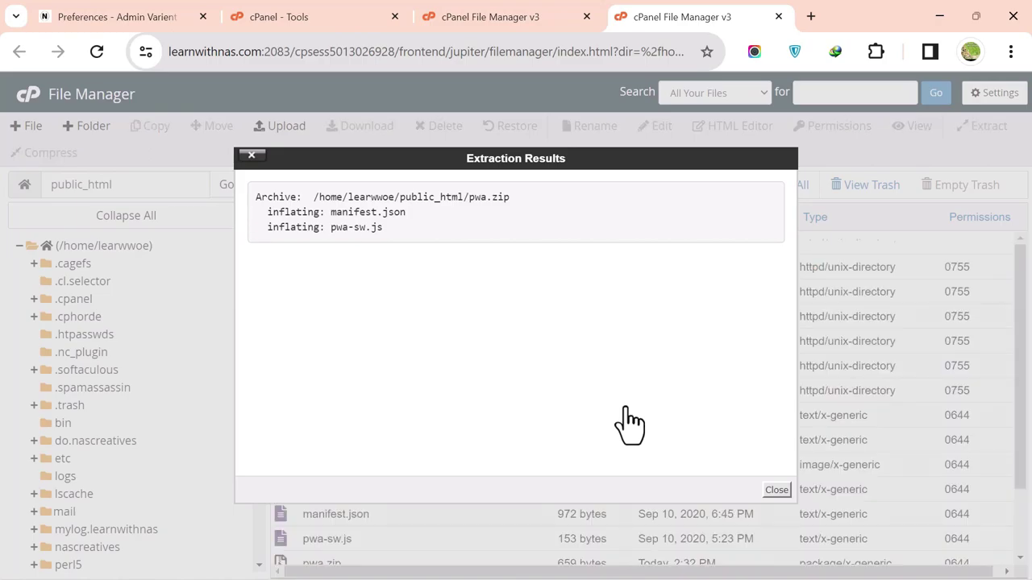
{"action": "left_click", "coordinate": [776, 489]}
{"action": "scroll", "coordinate": [525, 534], "scroll_direction": "down", "scroll_amount": 2}
{"action": "left_click", "coordinate": [301, 432]}
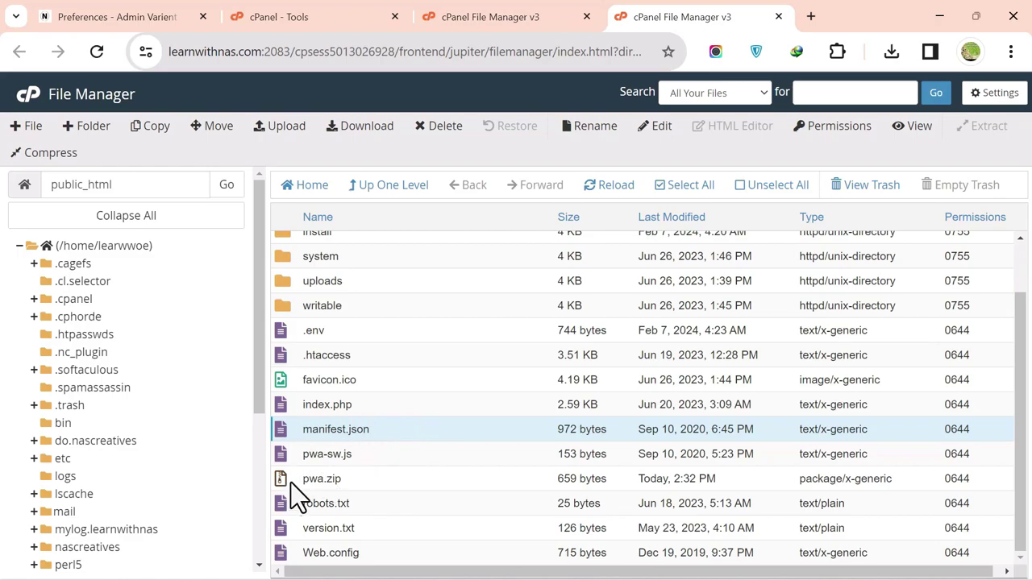
Step: Open manifest.json in the cPanel text editor
{"action": "right_click", "coordinate": [385, 424]}
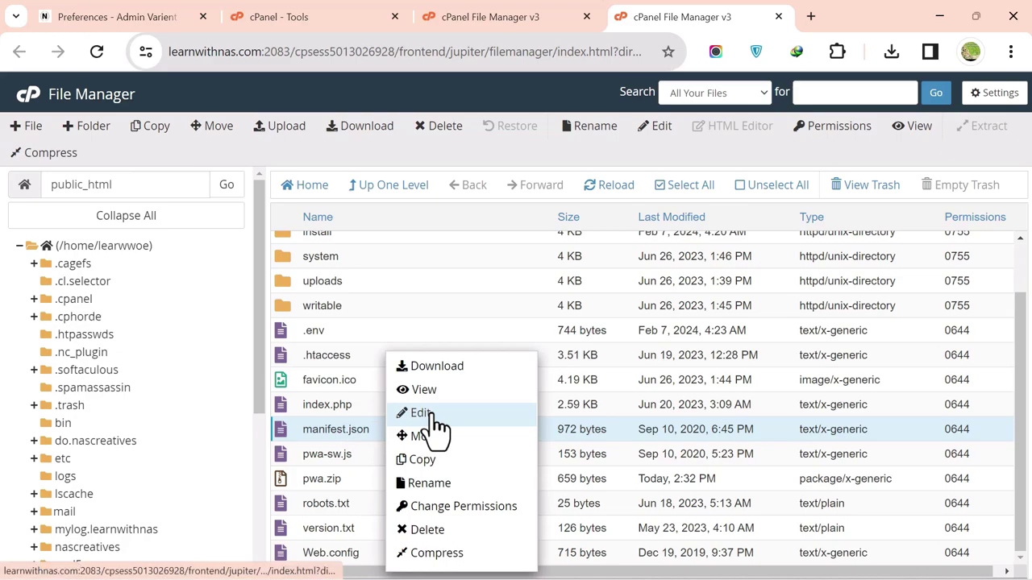
{"action": "left_click", "coordinate": [420, 412]}
{"action": "left_click", "coordinate": [659, 450]}
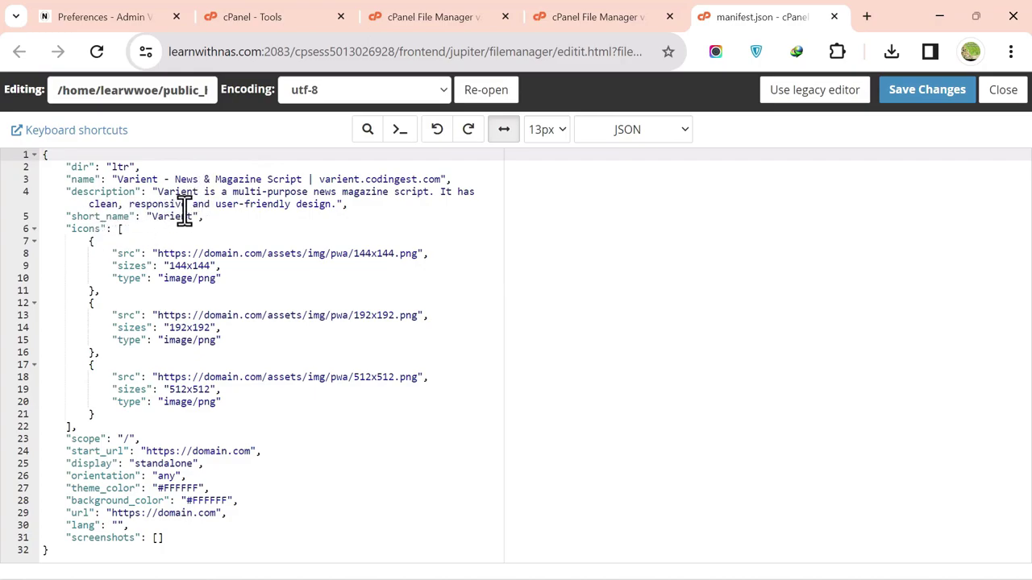
{"action": "left_click", "coordinate": [383, 253]}
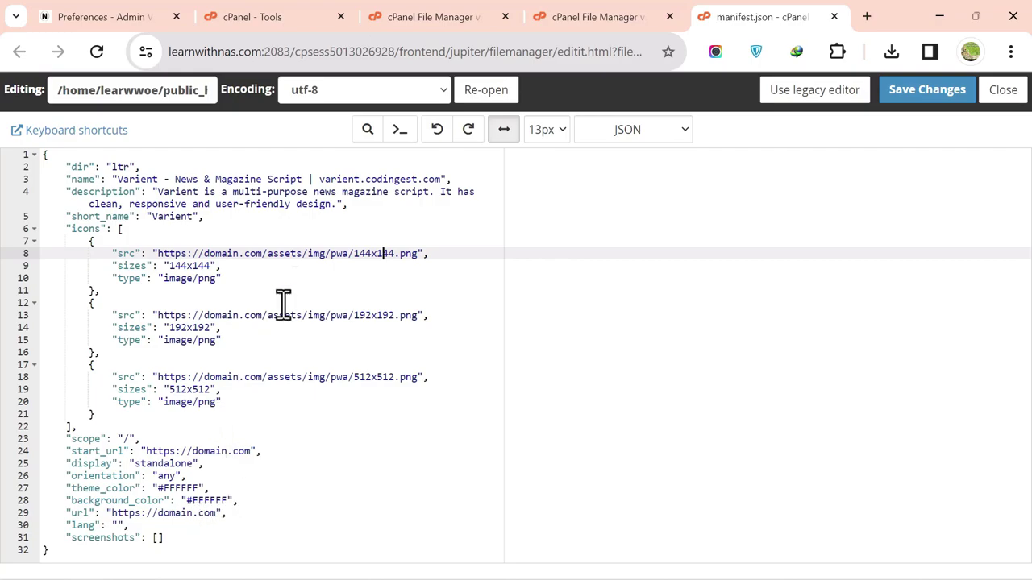
Step: Replace domain.com with learnwithnas.com in start_url and url, and save the manifest
{"action": "left_click", "coordinate": [262, 50]}
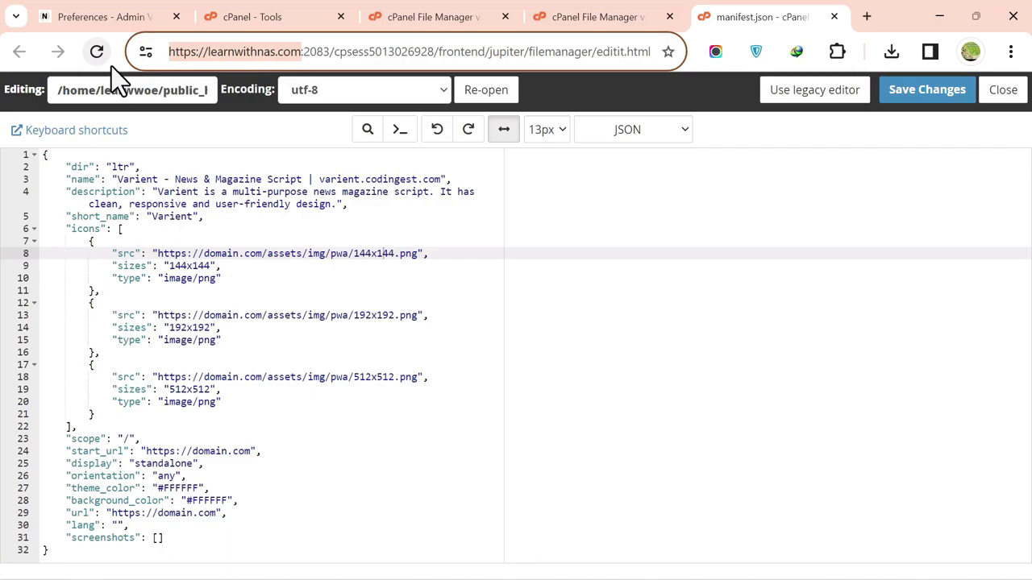
{"action": "left_click_drag", "start_coordinate": [144, 453], "coordinate": [250, 451]}
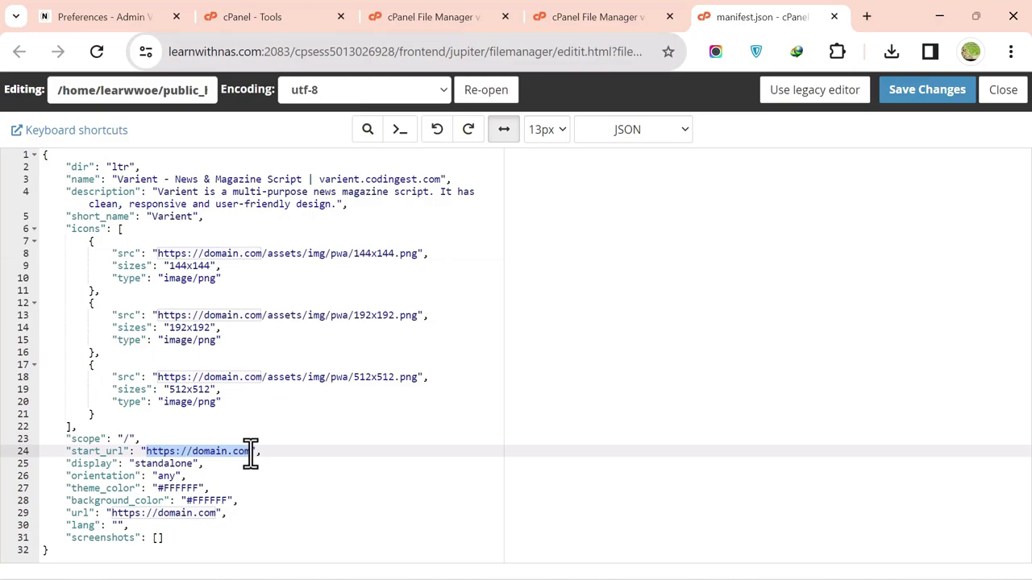
{"action": "type", "text": "v"}
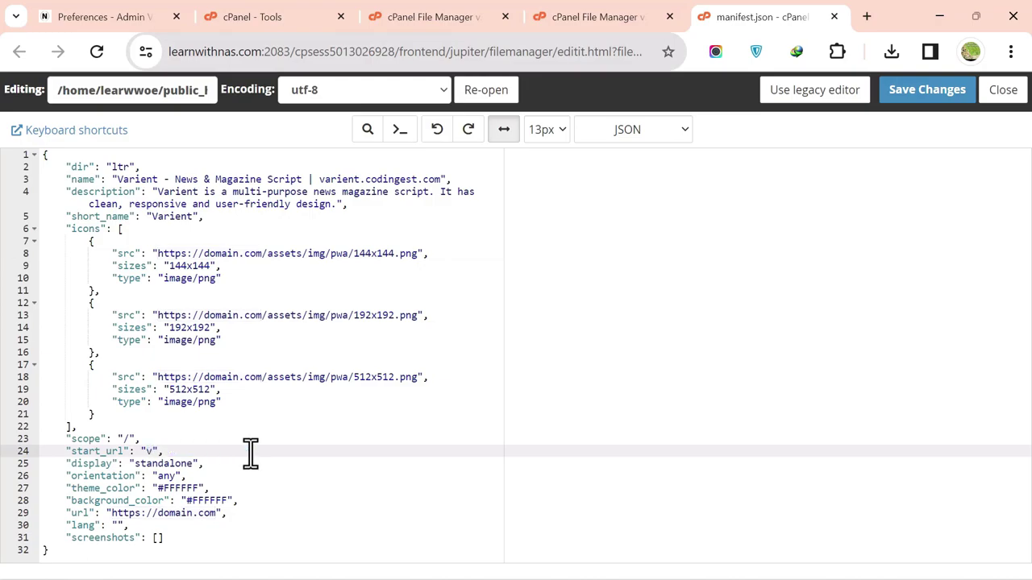
{"action": "type", "text": "https://learnwithnas.com/"}
{"action": "left_click_drag", "start_coordinate": [111, 513], "coordinate": [213, 520]}
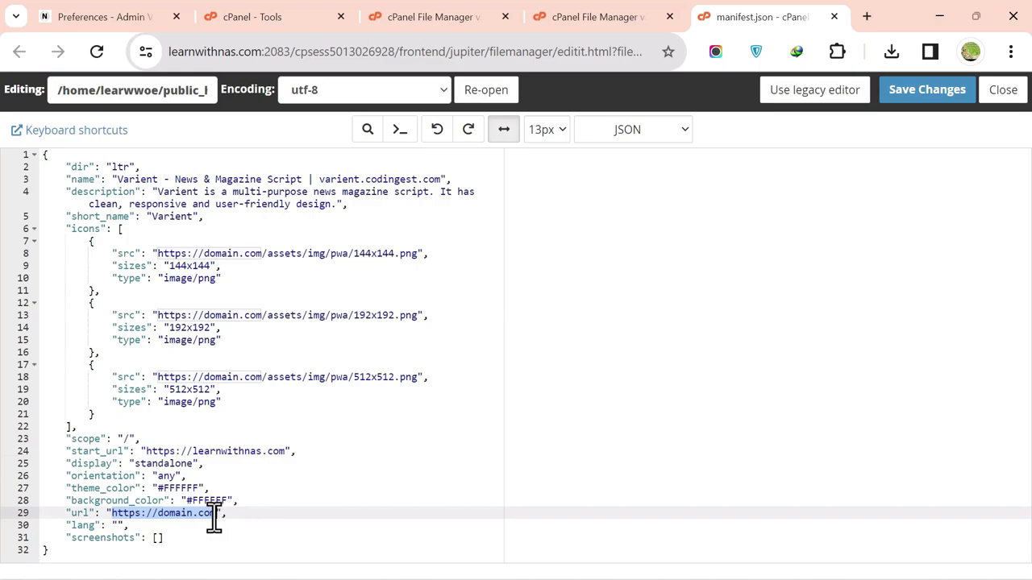
{"action": "type", "text": "https://learnwithnas.com/"}
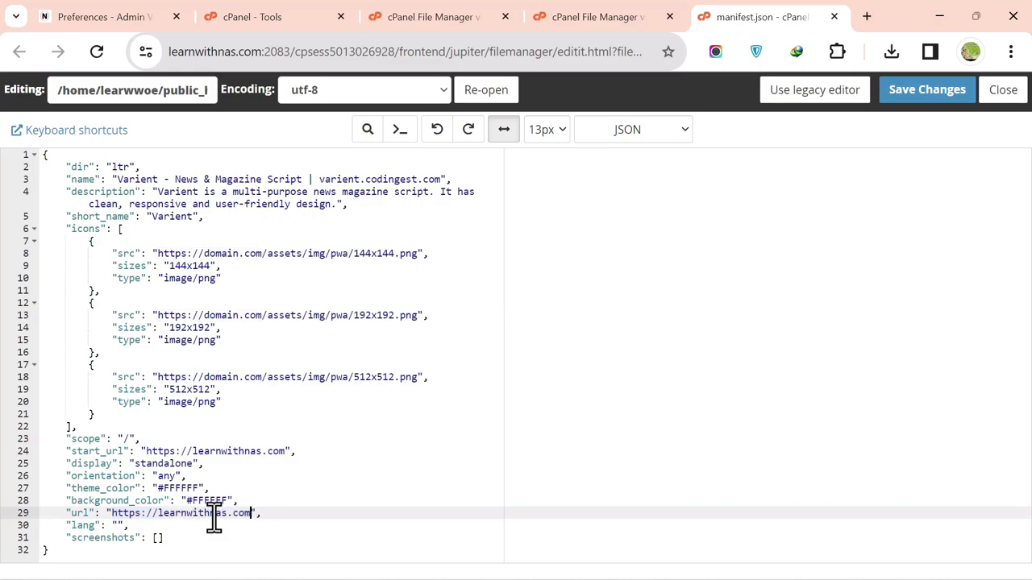
{"action": "left_click", "coordinate": [925, 95]}
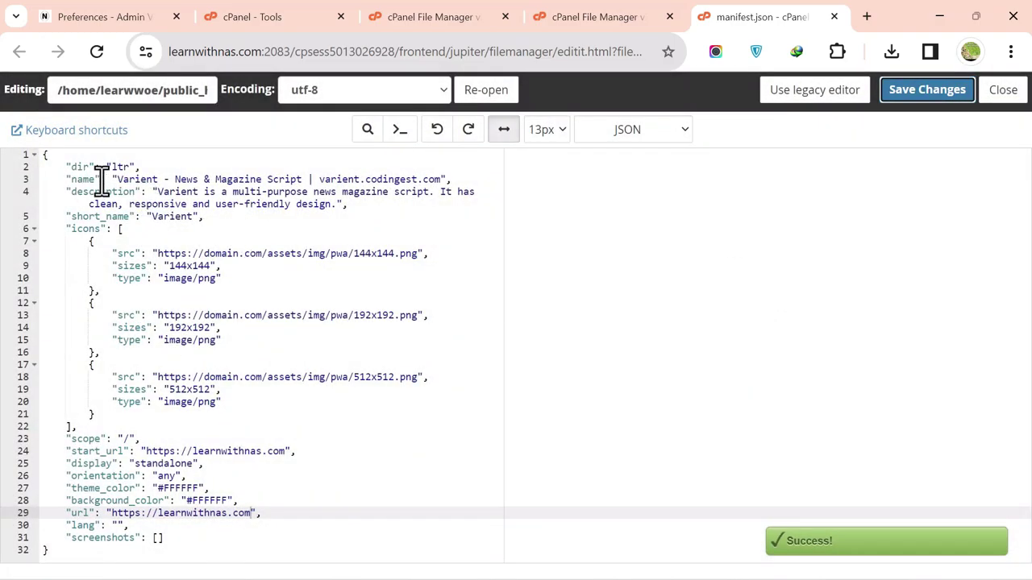
Step: Change name and short_name to Learnwithnas and description to News Bank, then save
{"action": "left_click_drag", "start_coordinate": [117, 179], "coordinate": [438, 179]}
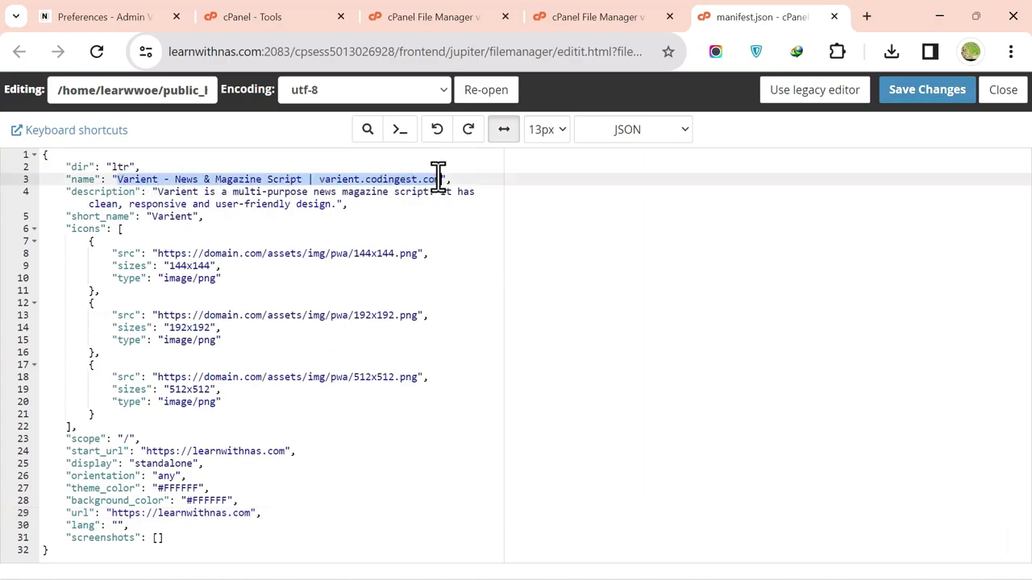
{"action": "key", "text": "BackSpace"}
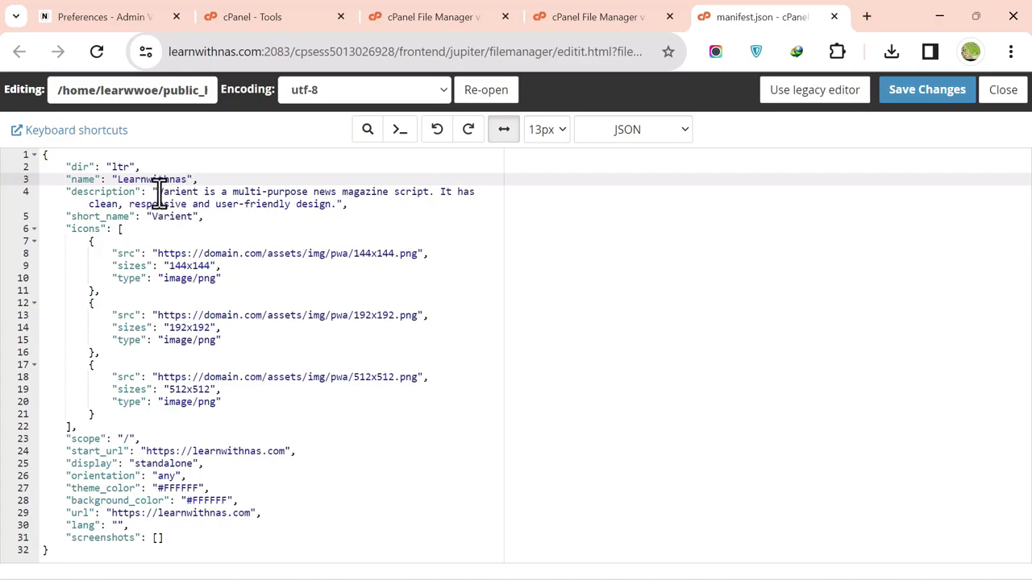
{"action": "left_click_drag", "start_coordinate": [158, 192], "coordinate": [334, 204]}
{"action": "type", "text": "ne"}
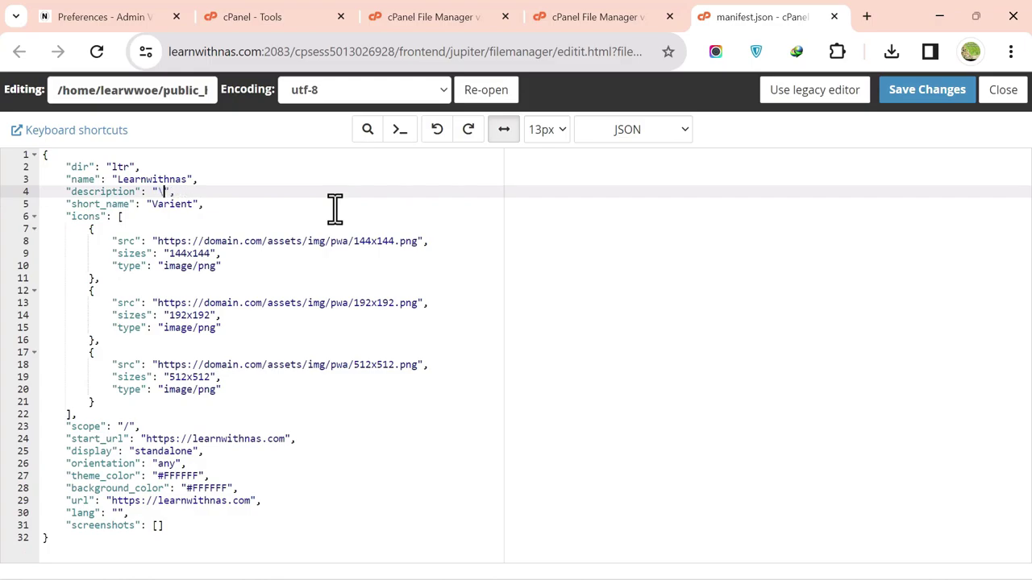
{"action": "type", "text": "ws bank"}
{"action": "type", "text": "News Bank"}
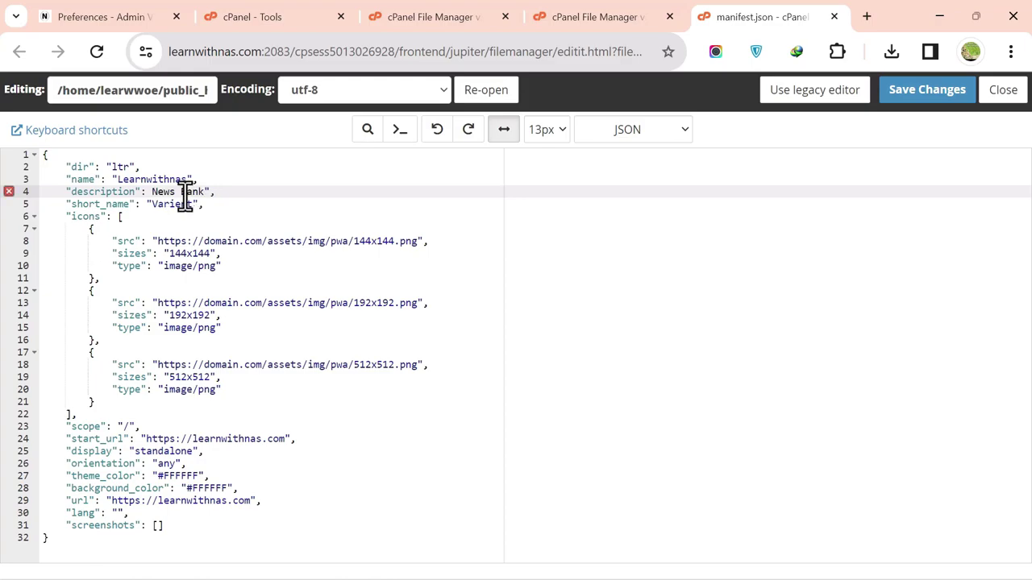
{"action": "left_click_drag", "start_coordinate": [149, 204], "coordinate": [191, 204]}
{"action": "type", "text": "Learnwithnas"}
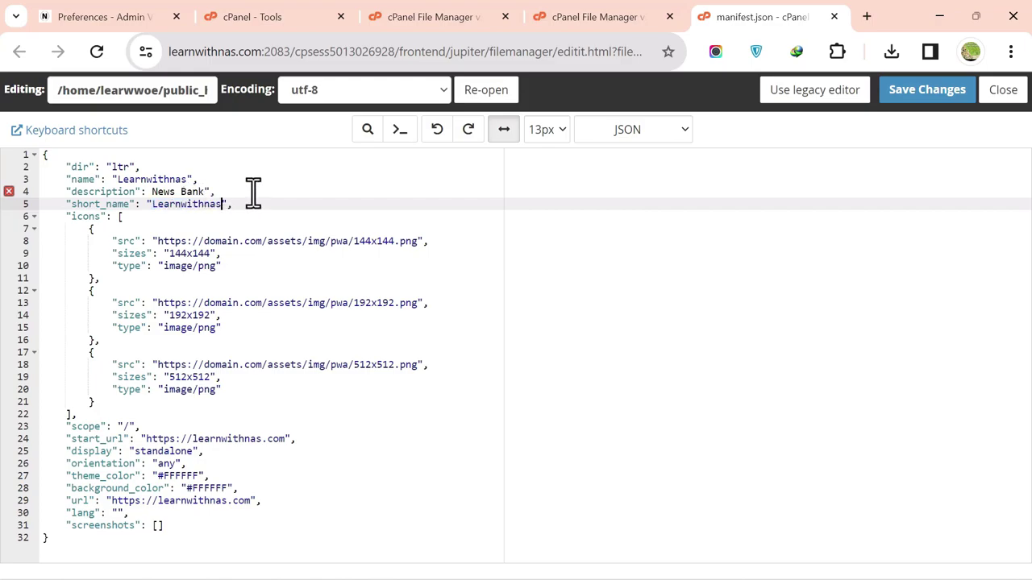
{"action": "left_click", "coordinate": [256, 205]}
{"action": "left_click", "coordinate": [927, 93]}
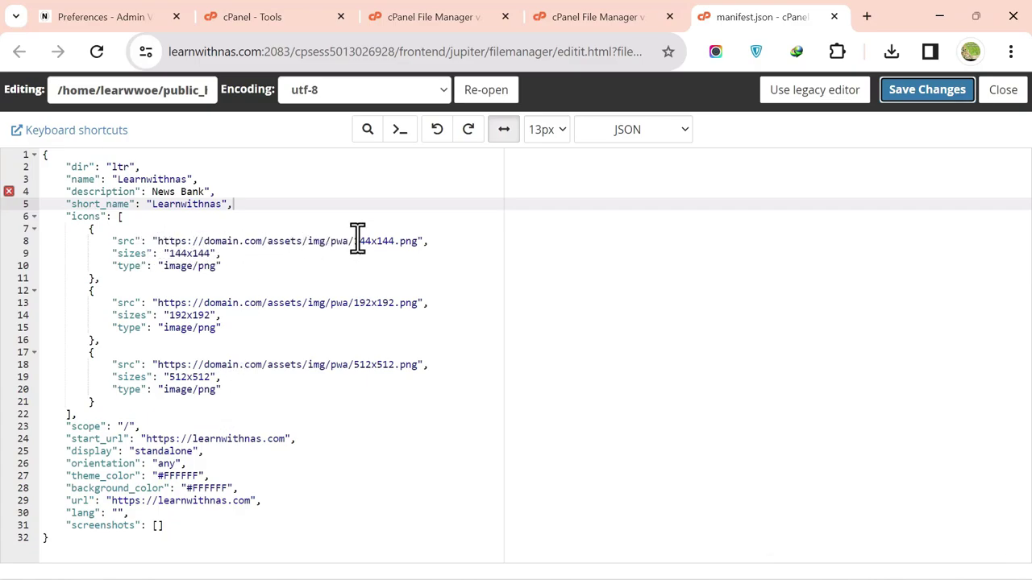
Step: Check the 144x144.png icon entry, then go back to the File Manager listing
{"action": "left_click_drag", "start_coordinate": [354, 240], "coordinate": [416, 241]}
{"action": "key", "text": "ctrl+c"}
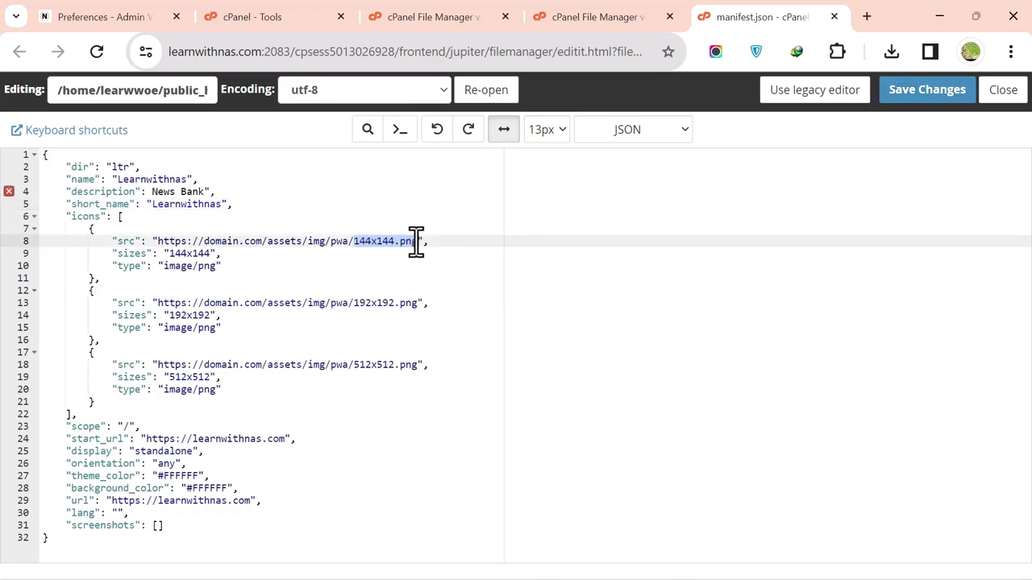
{"action": "left_click", "coordinate": [176, 253]}
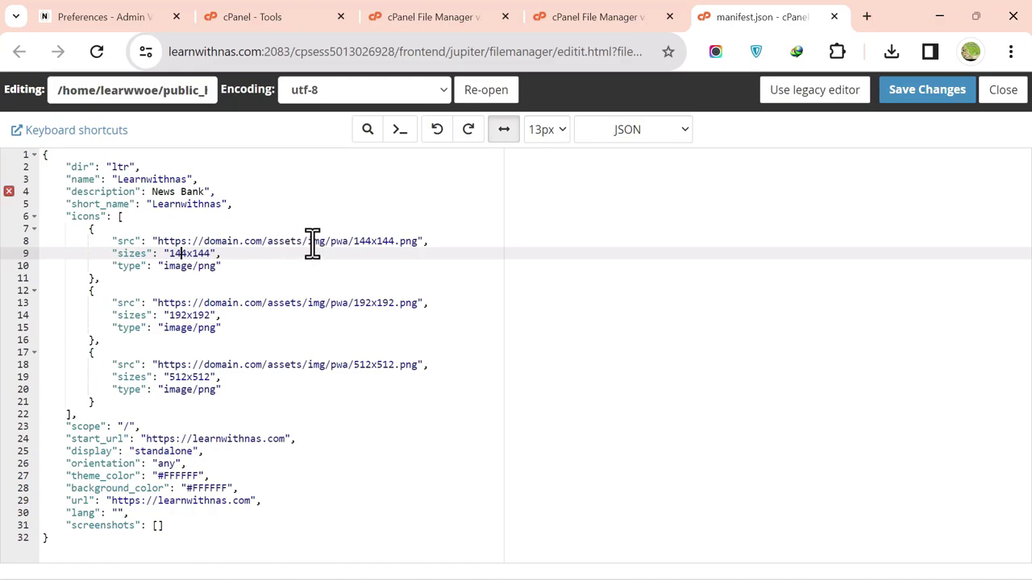
{"action": "left_click", "coordinate": [617, 17]}
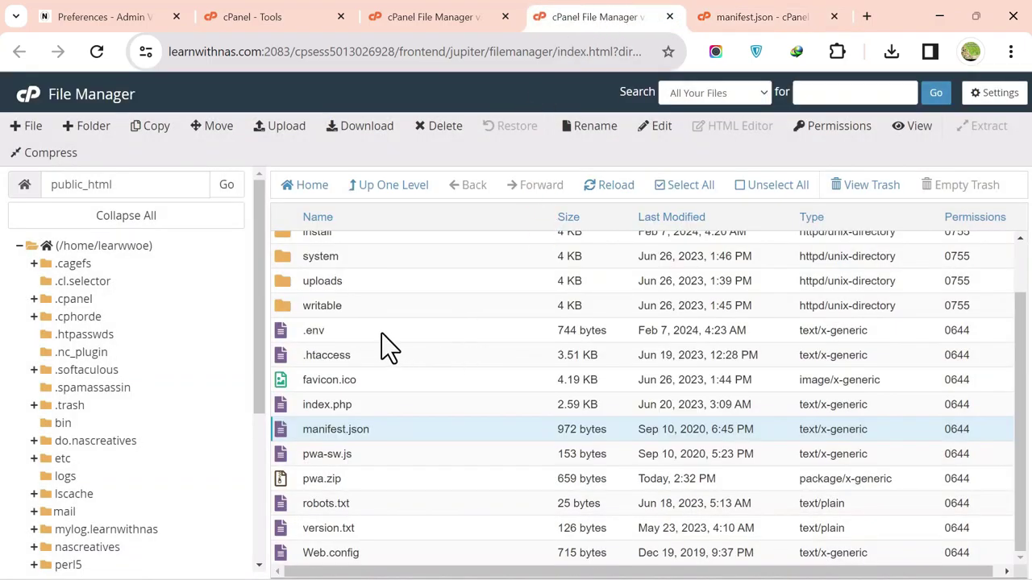
Step: Navigate into assets/img/pwa and view the existing 144x144.png icon
{"action": "scroll", "coordinate": [381, 333], "scroll_direction": "up", "scroll_amount": 2}
{"action": "double_click", "coordinate": [365, 268]}
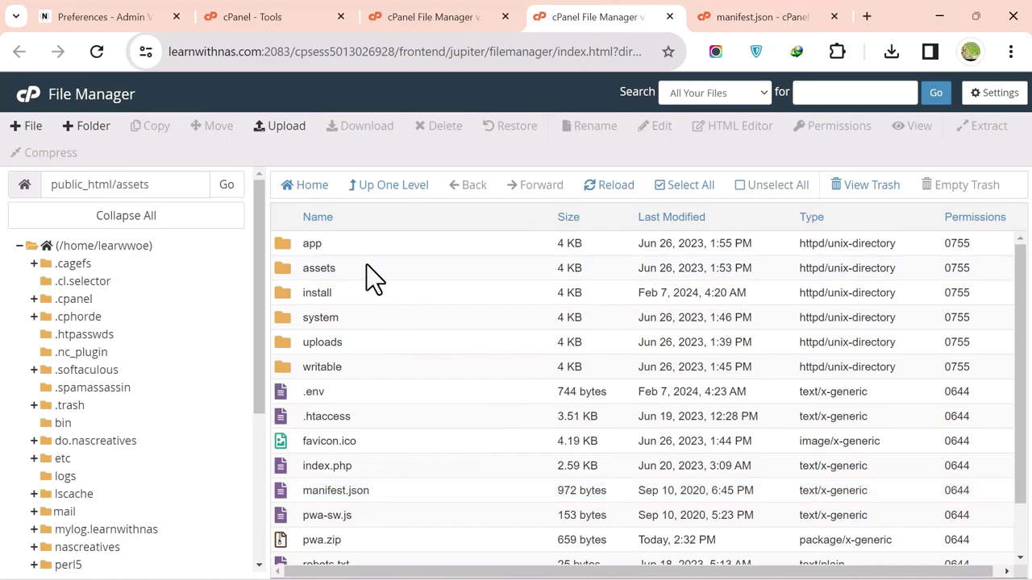
{"action": "left_click", "coordinate": [752, 10]}
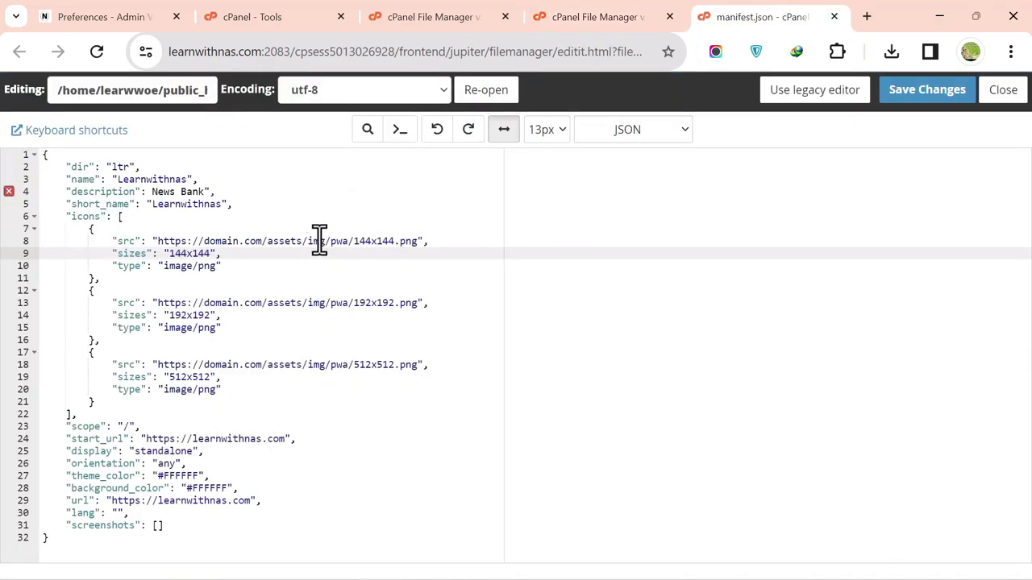
{"action": "left_click", "coordinate": [594, 13]}
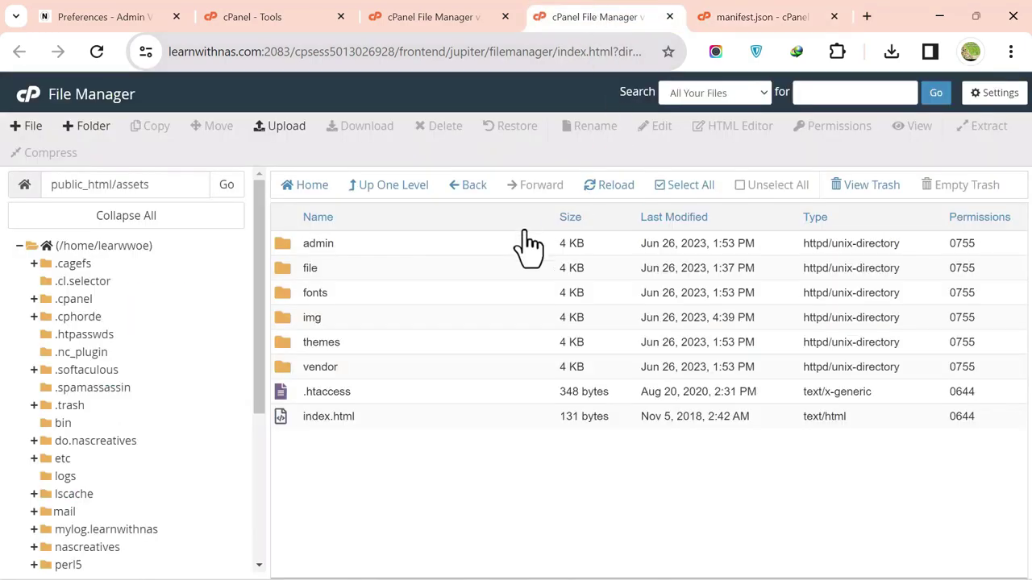
{"action": "double_click", "coordinate": [334, 322]}
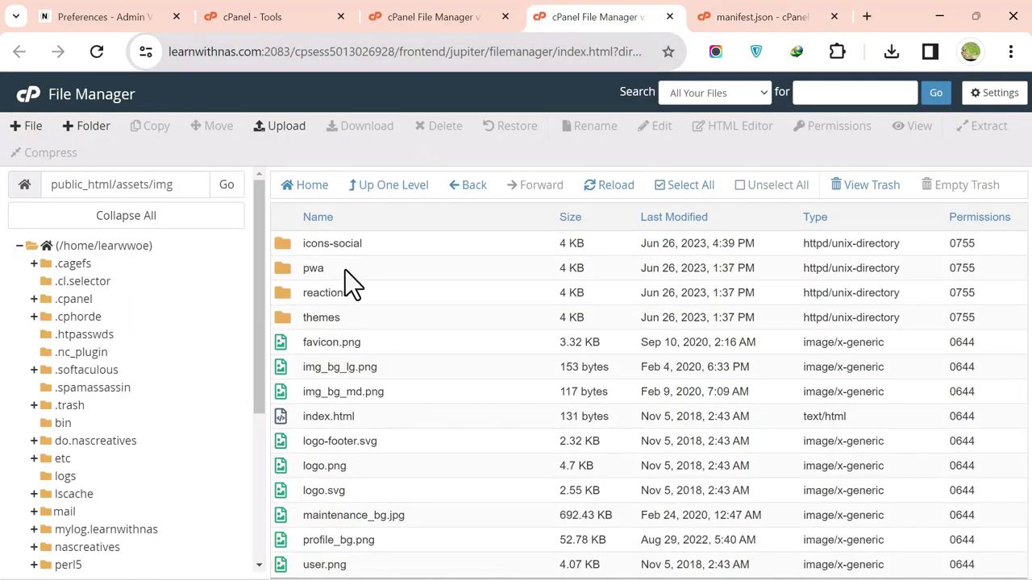
{"action": "double_click", "coordinate": [345, 270]}
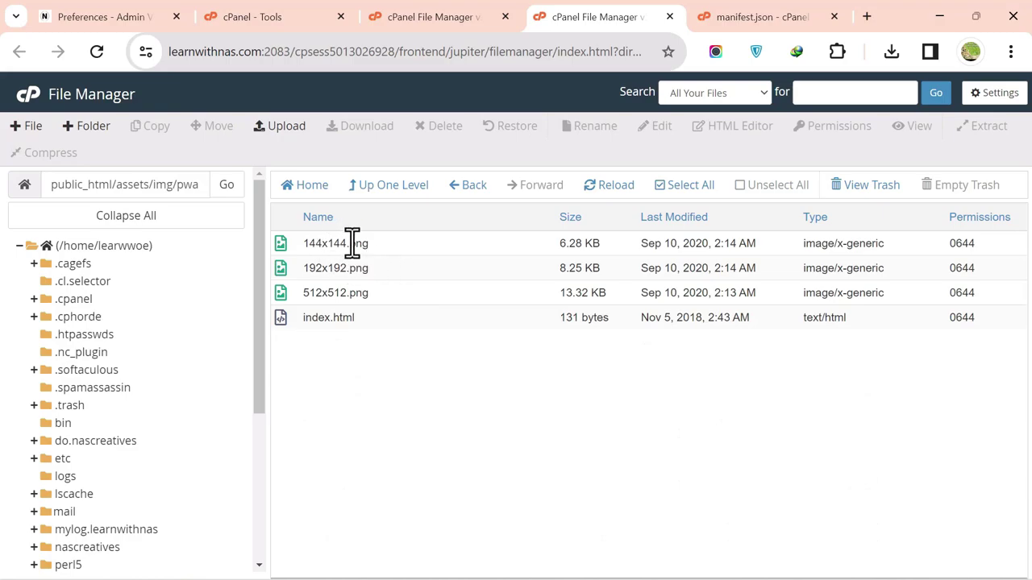
{"action": "right_click", "coordinate": [355, 243]}
{"action": "left_click", "coordinate": [408, 282]}
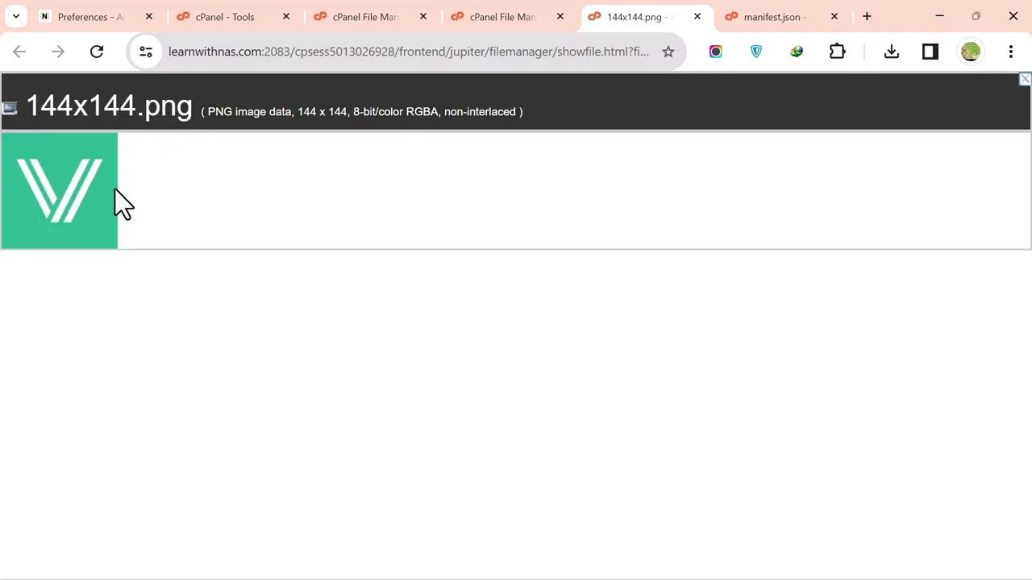
{"action": "left_click", "coordinate": [696, 16]}
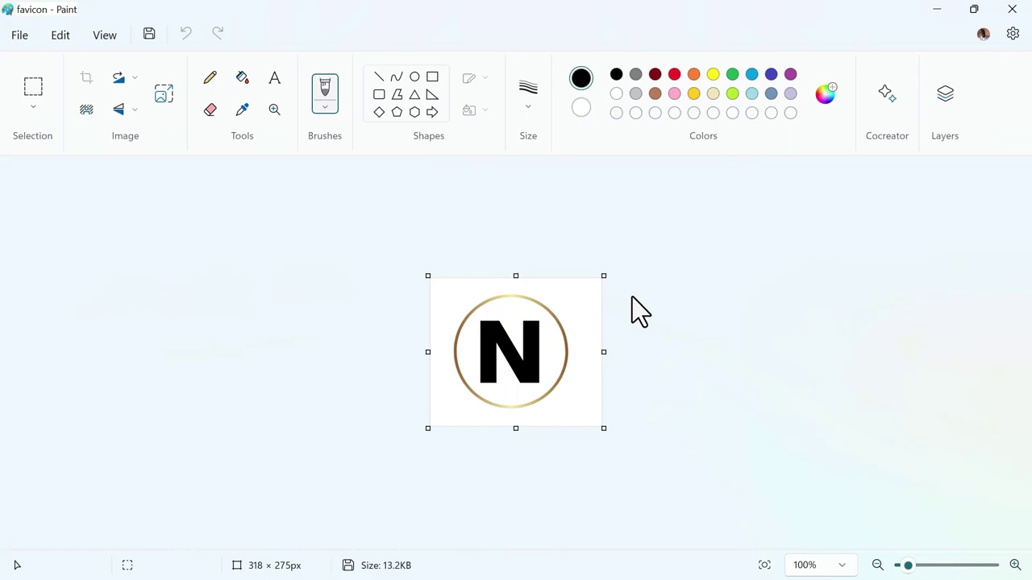
Step: Resize the favicon logo in Paint to 144 × 144 pixels
{"action": "key", "text": "alt+Tab"}
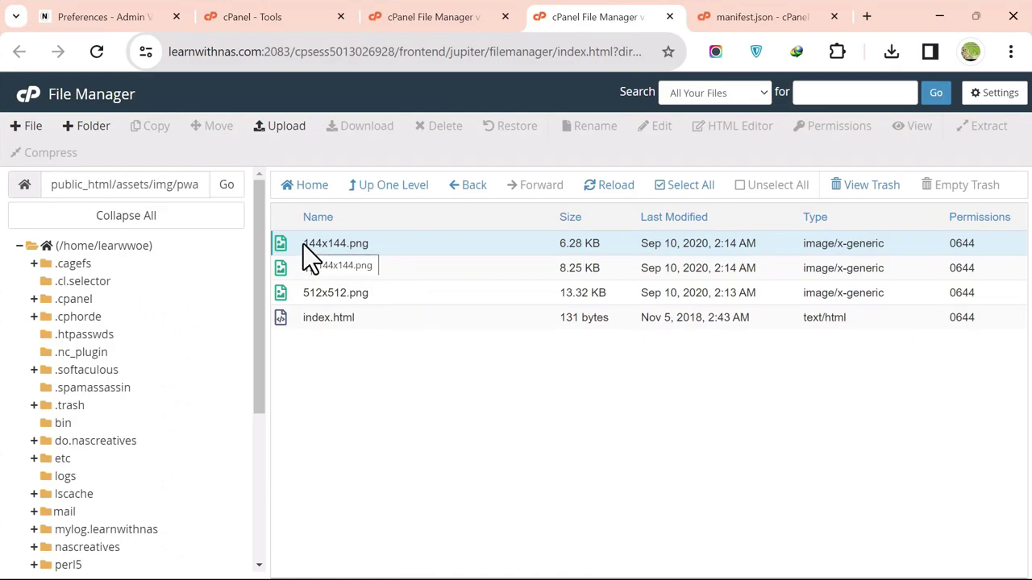
{"action": "key", "text": "alt+Tab"}
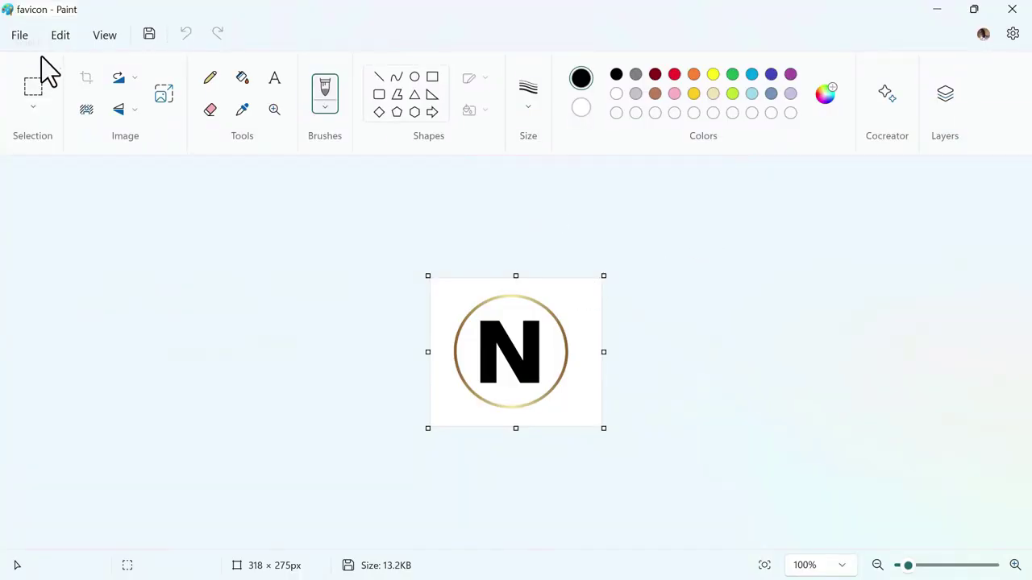
{"action": "left_click", "coordinate": [164, 94]}
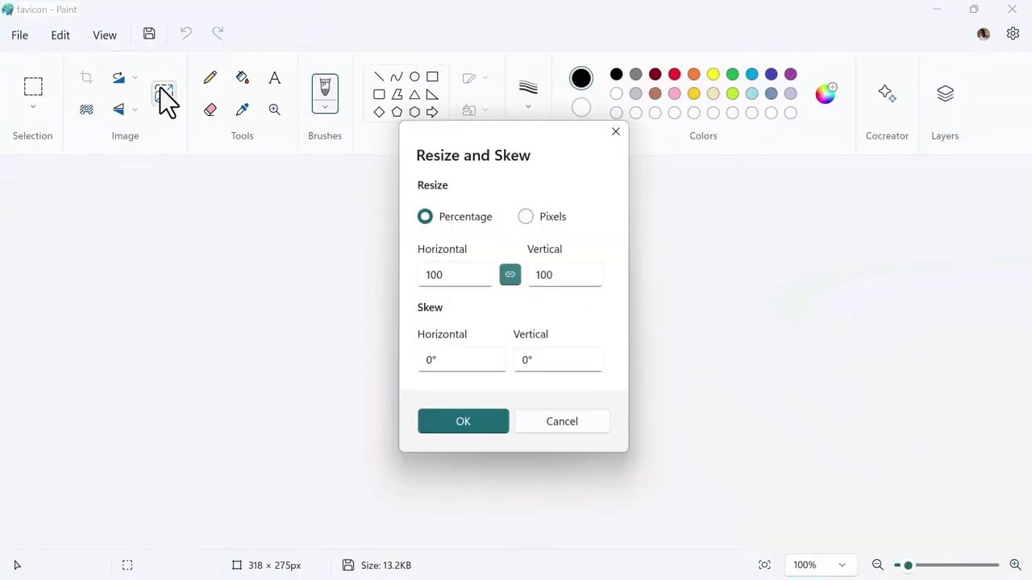
{"action": "left_click", "coordinate": [529, 214]}
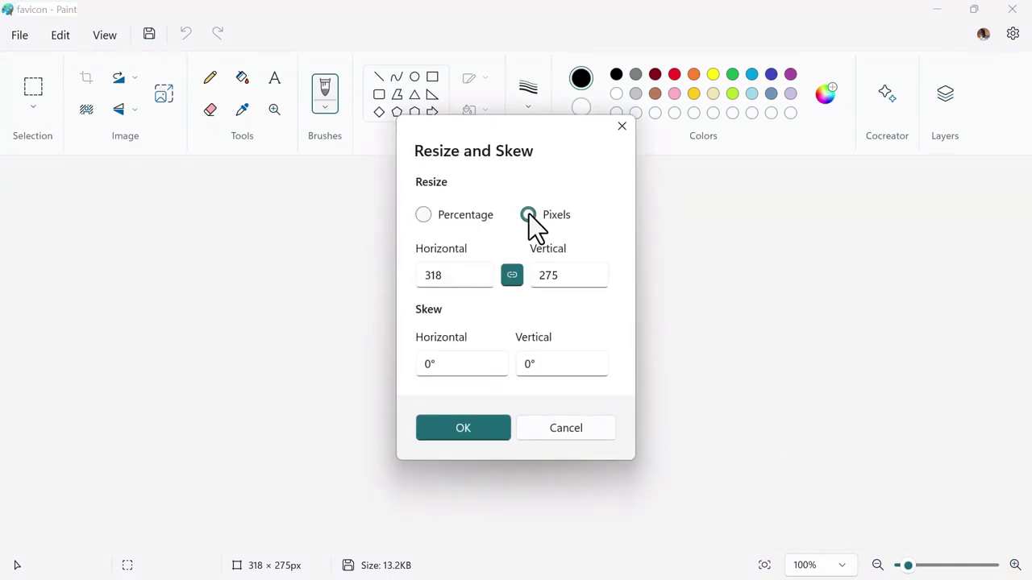
{"action": "left_click", "coordinate": [482, 275]}
{"action": "type", "text": "144"}
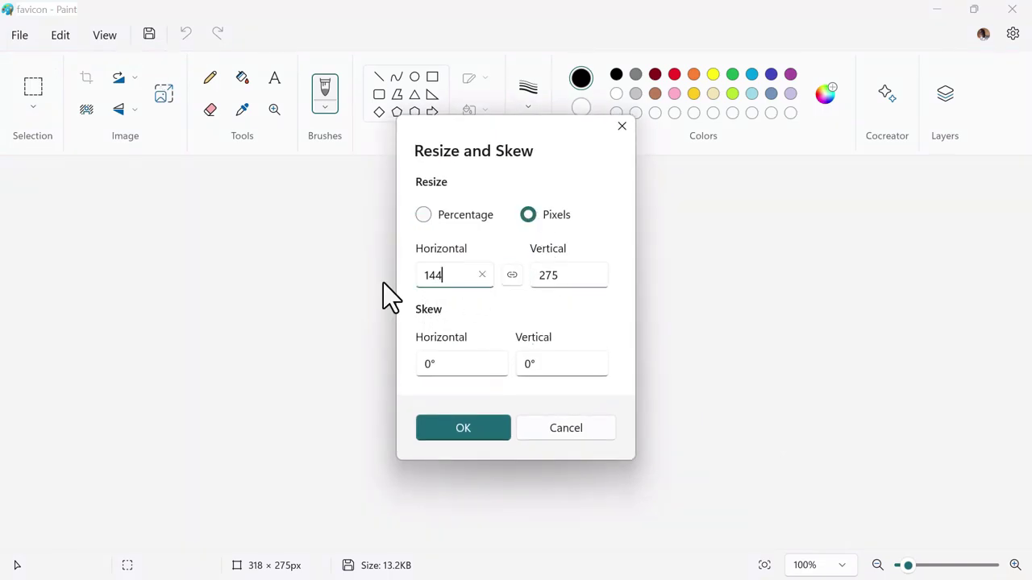
{"action": "left_click", "coordinate": [574, 278]}
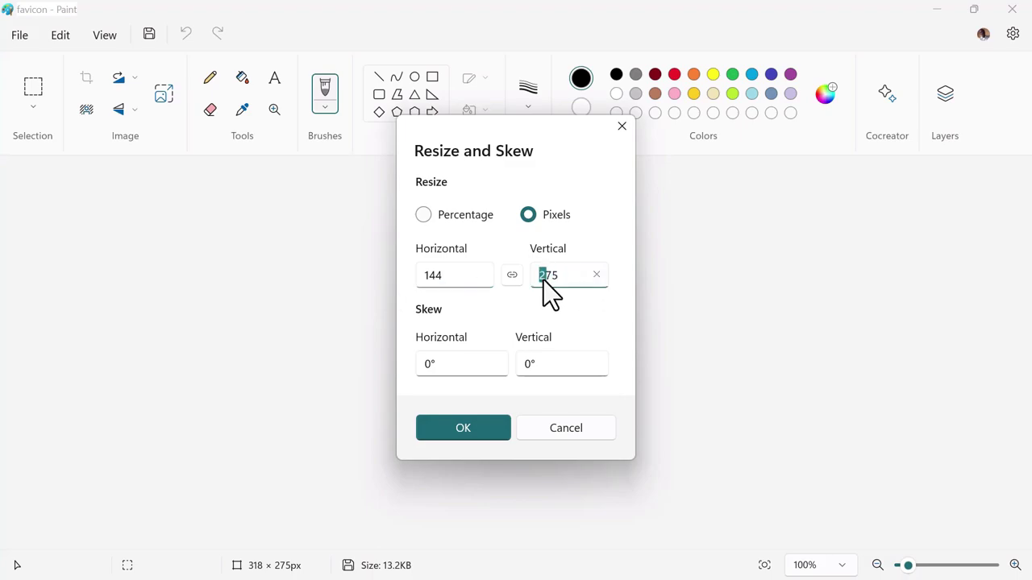
{"action": "double_click", "coordinate": [543, 278]}
{"action": "type", "text": "144"}
{"action": "left_click", "coordinate": [464, 434]}
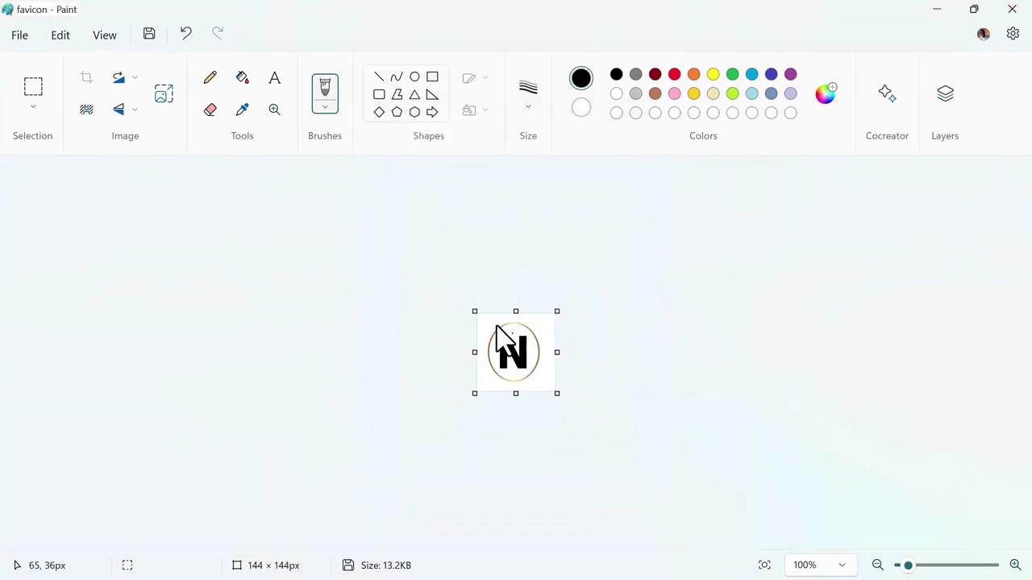
Step: Save the resized logo on the Desktop as PNG named 144x144.png
{"action": "left_click", "coordinate": [22, 34]}
{"action": "mouse_move", "coordinate": [91, 195]}
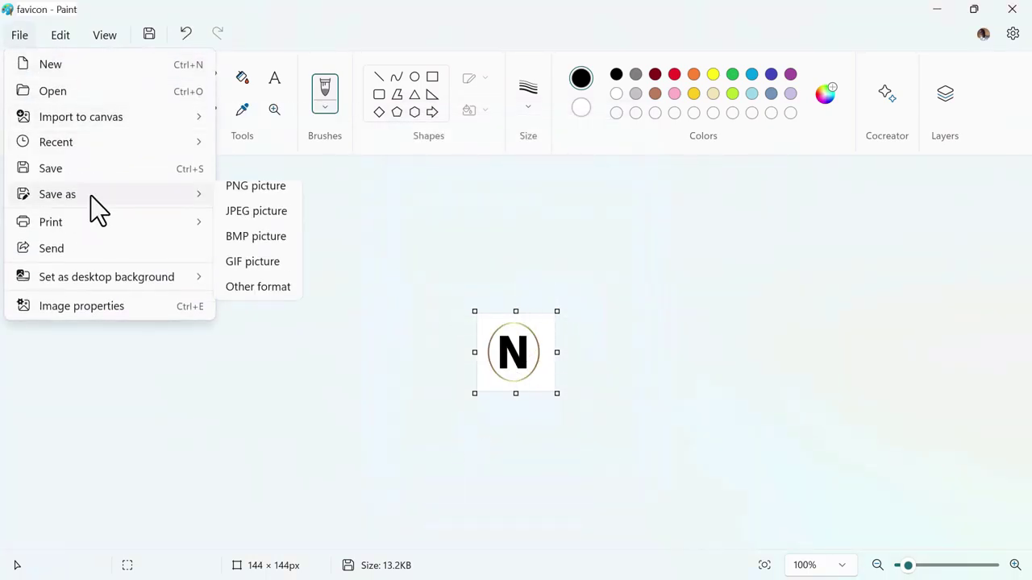
{"action": "left_click", "coordinate": [257, 197]}
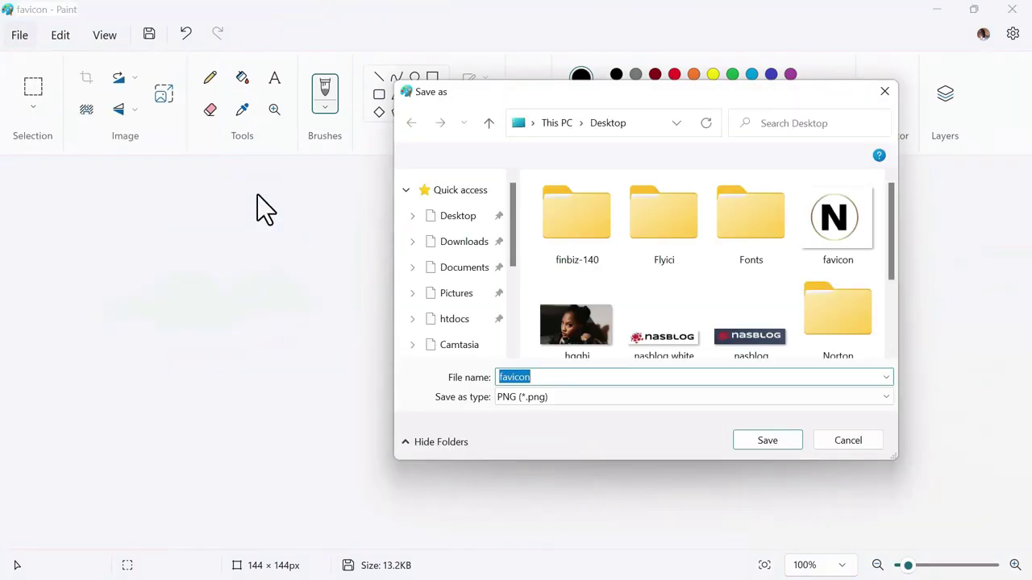
{"action": "left_click", "coordinate": [570, 376]}
{"action": "key", "text": "ctrl+a"}
{"action": "key", "text": "ctrl+v"}
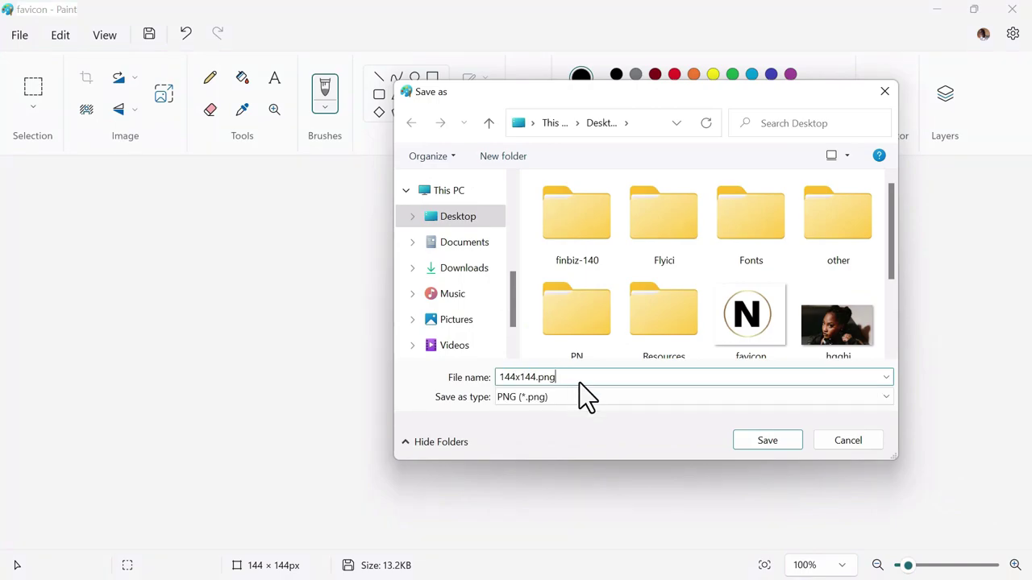
{"action": "left_click", "coordinate": [774, 445]}
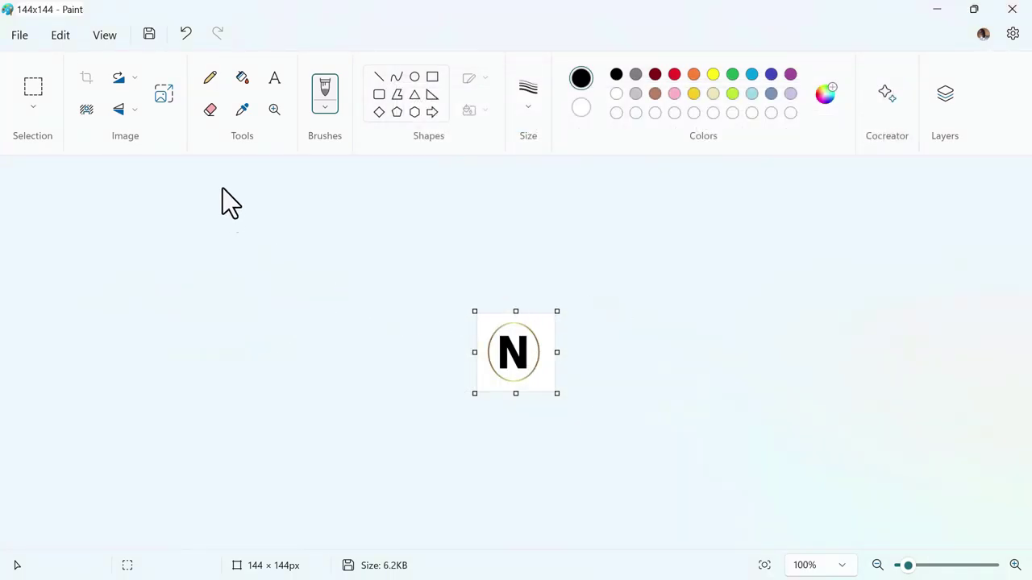
Step: Resize the logo to 192 × 192 pixels with aspect ratio unlinked
{"action": "left_click", "coordinate": [165, 95]}
{"action": "left_click", "coordinate": [453, 276]}
{"action": "left_click", "coordinate": [528, 214]}
{"action": "left_click", "coordinate": [512, 275]}
{"action": "left_click", "coordinate": [420, 282]}
{"action": "key", "text": "BackSpace"}
{"action": "type", "text": "191"}
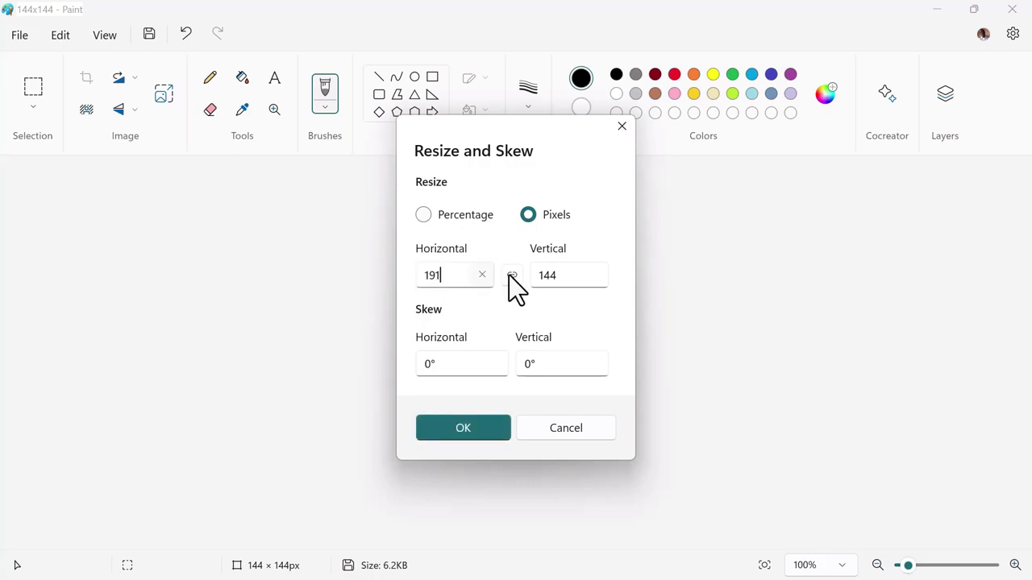
{"action": "left_click", "coordinate": [580, 274]}
{"action": "type", "text": "19"}
{"action": "left_click", "coordinate": [449, 280]}
{"action": "type", "text": "192"}
{"action": "left_click", "coordinate": [460, 426]}
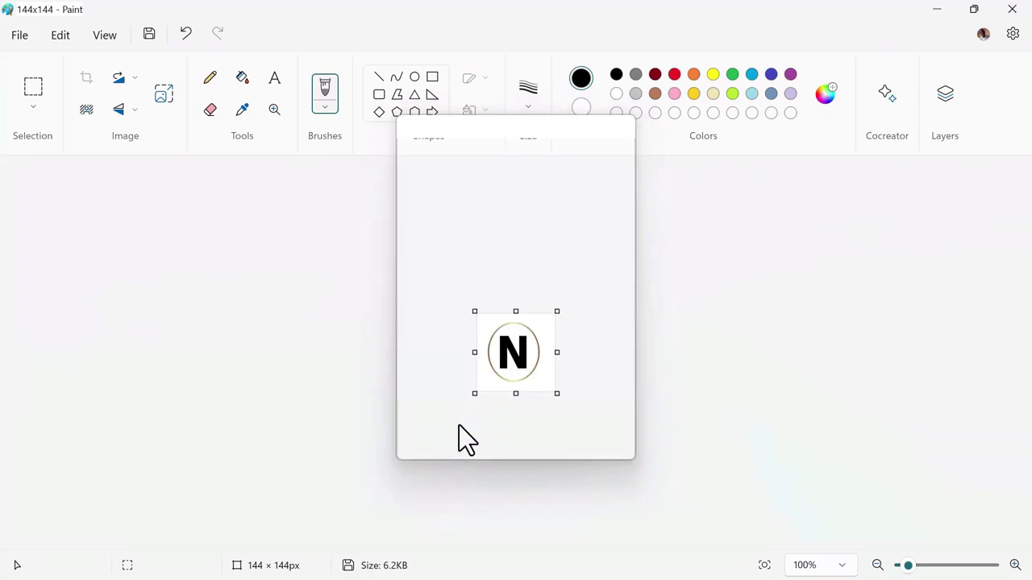
Step: Save the logo as a PNG named 192x192 on the Desktop
{"action": "left_click", "coordinate": [19, 35]}
{"action": "mouse_move", "coordinate": [134, 195]}
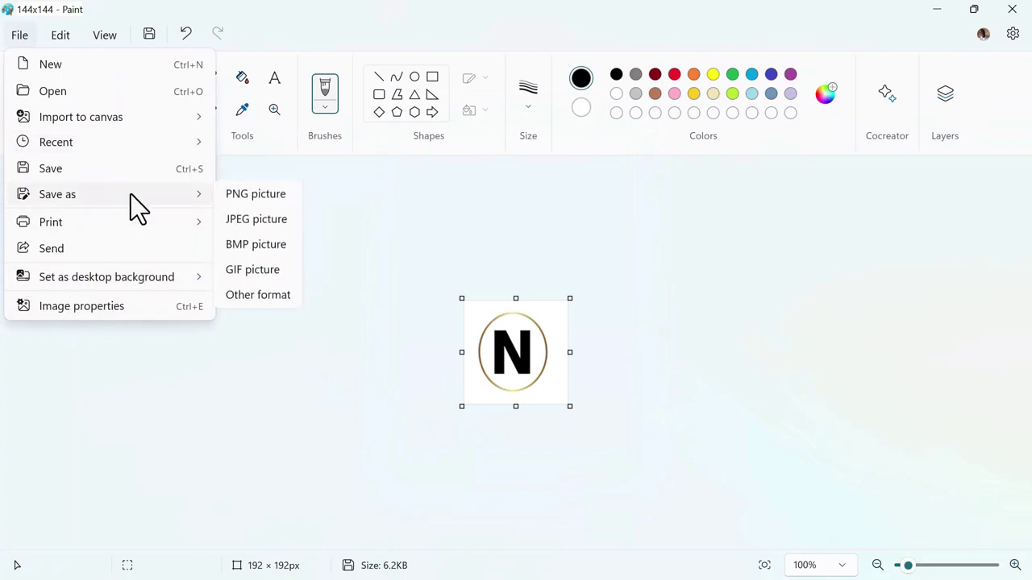
{"action": "left_click", "coordinate": [235, 195]}
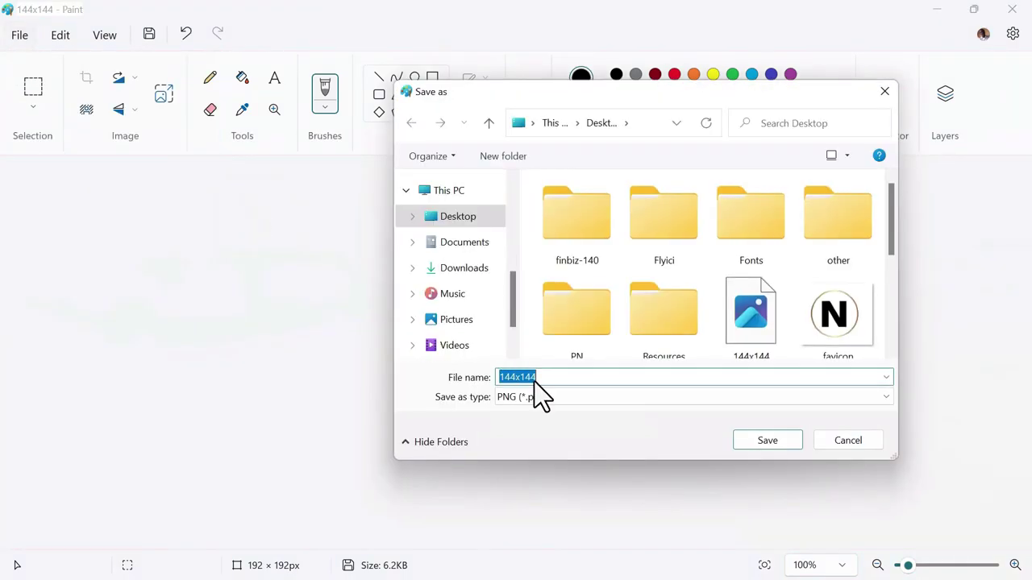
{"action": "type", "text": "192x192.png"}
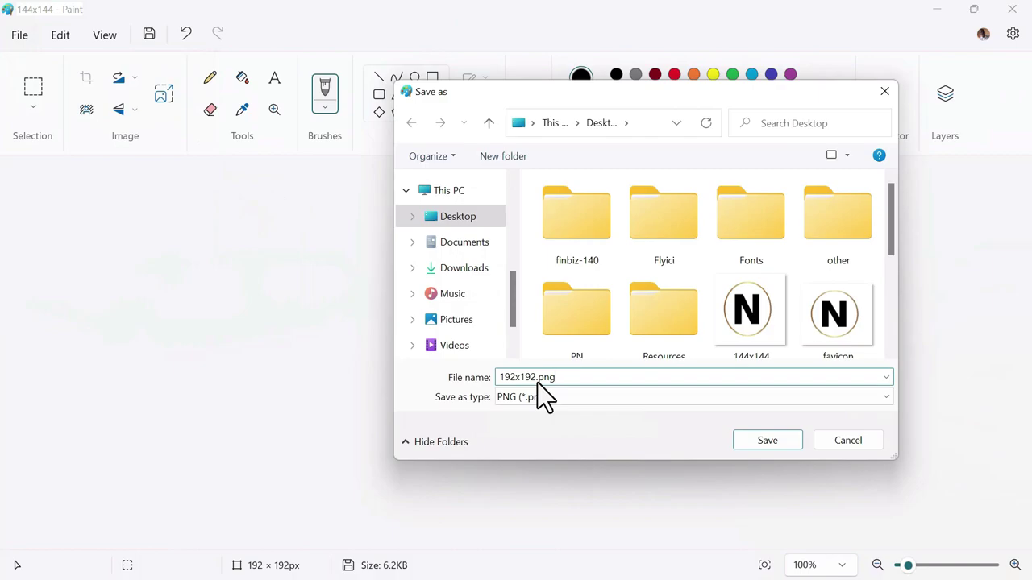
{"action": "key", "text": "BackSpace"}
{"action": "key", "text": "BackSpace"}
{"action": "key", "text": "BackSpace"}
{"action": "key", "text": "BackSpace"}
{"action": "left_click", "coordinate": [770, 439]}
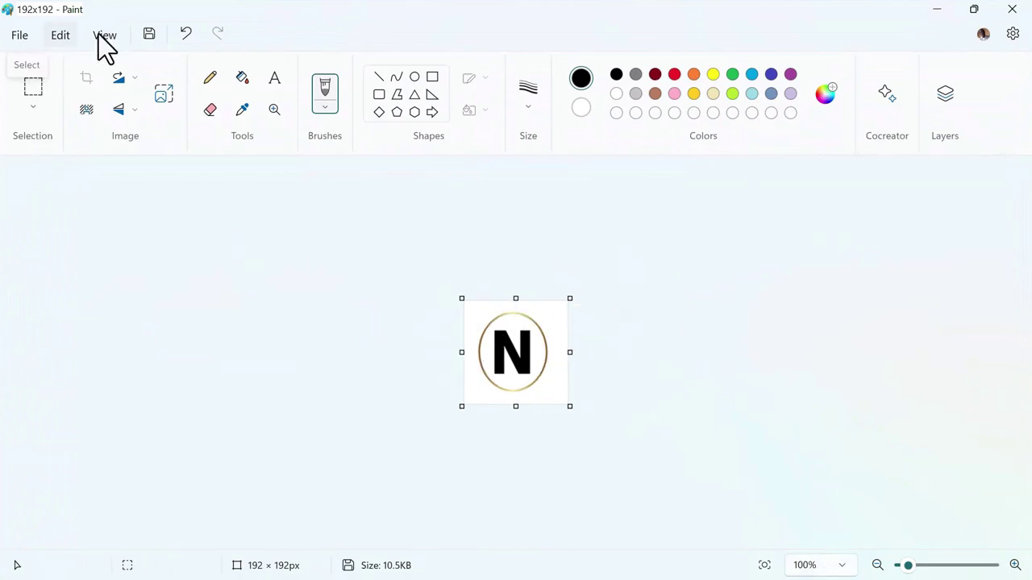
Step: Resize the logo to 512 × 512 pixels with aspect ratio unlinked
{"action": "left_click", "coordinate": [164, 94]}
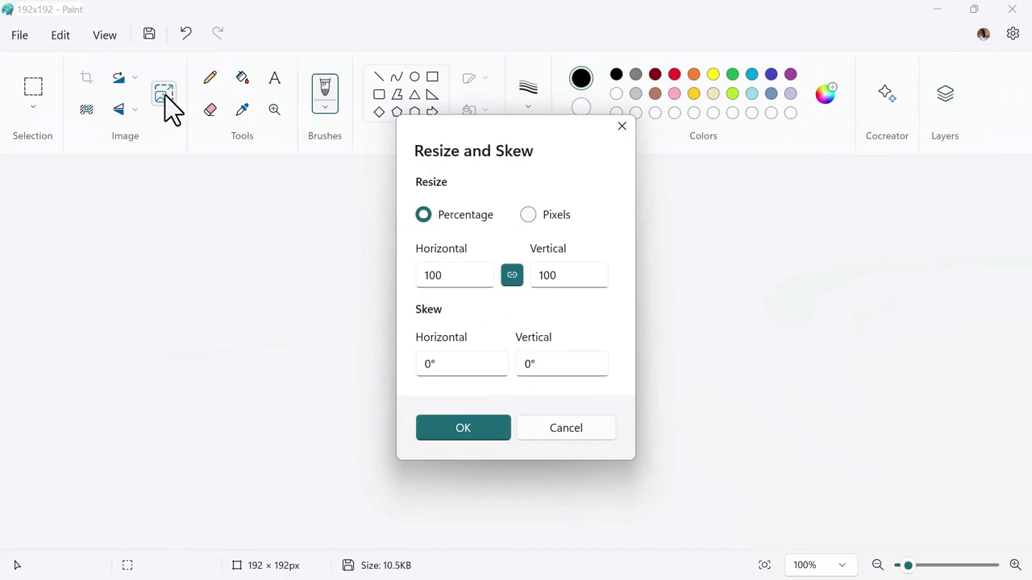
{"action": "left_click", "coordinate": [532, 217]}
{"action": "left_click", "coordinate": [512, 275]}
{"action": "double_click", "coordinate": [441, 274]}
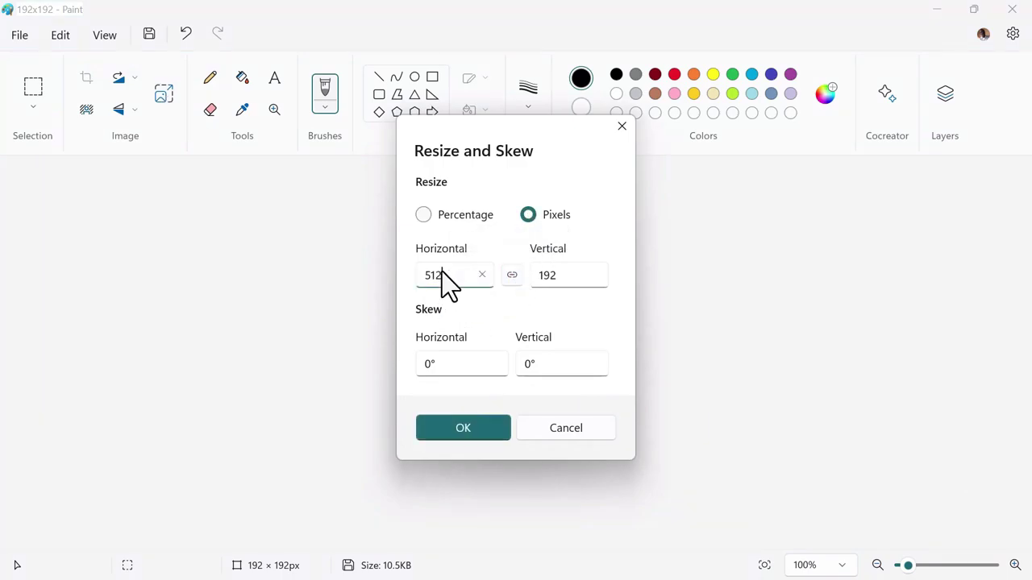
{"action": "left_click", "coordinate": [561, 275]}
{"action": "left_click", "coordinate": [464, 427]}
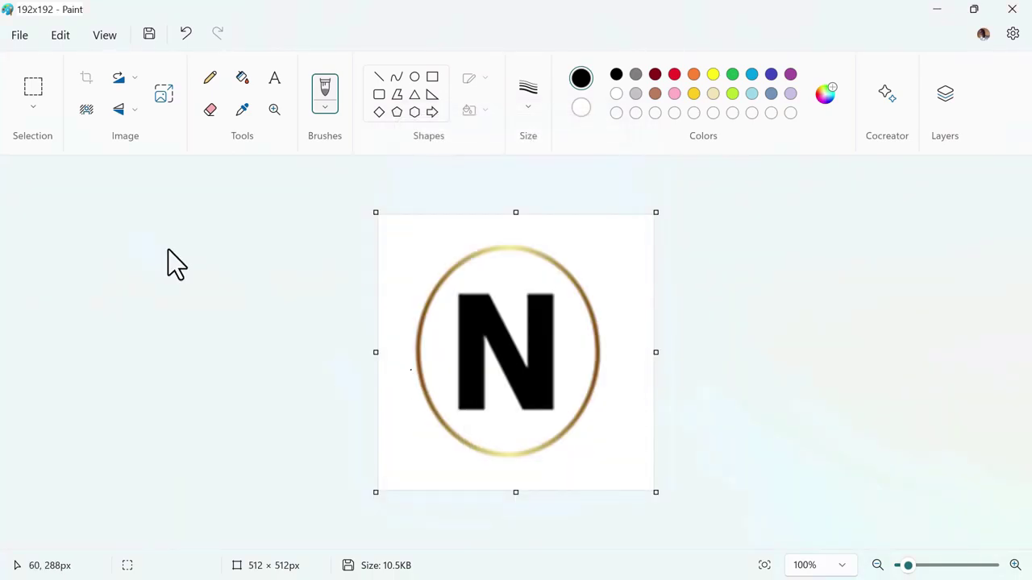
Step: Save it as a PNG named 512x512 and minimize Paint
{"action": "left_click", "coordinate": [20, 35]}
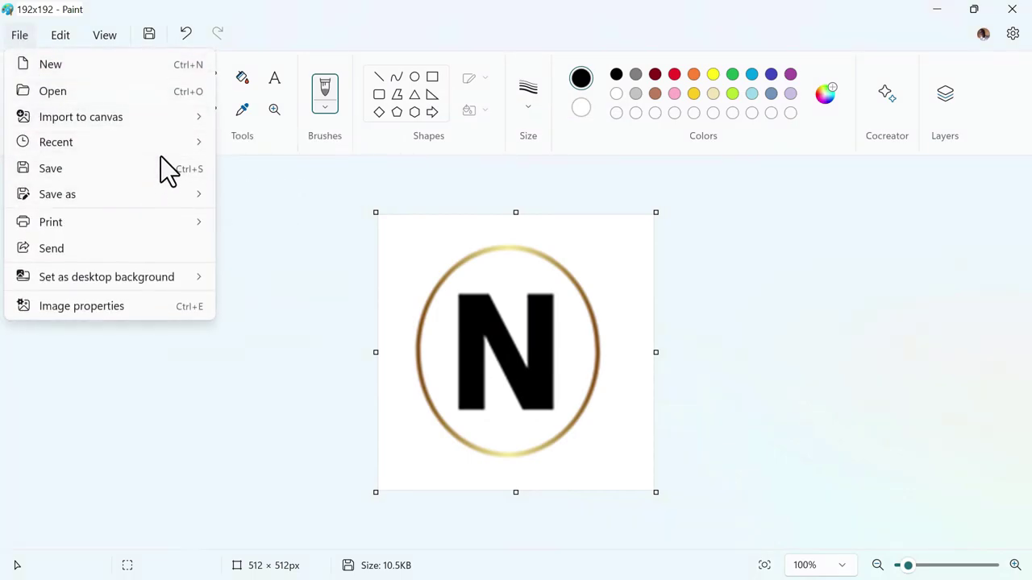
{"action": "mouse_move", "coordinate": [158, 191]}
{"action": "left_click", "coordinate": [267, 199]}
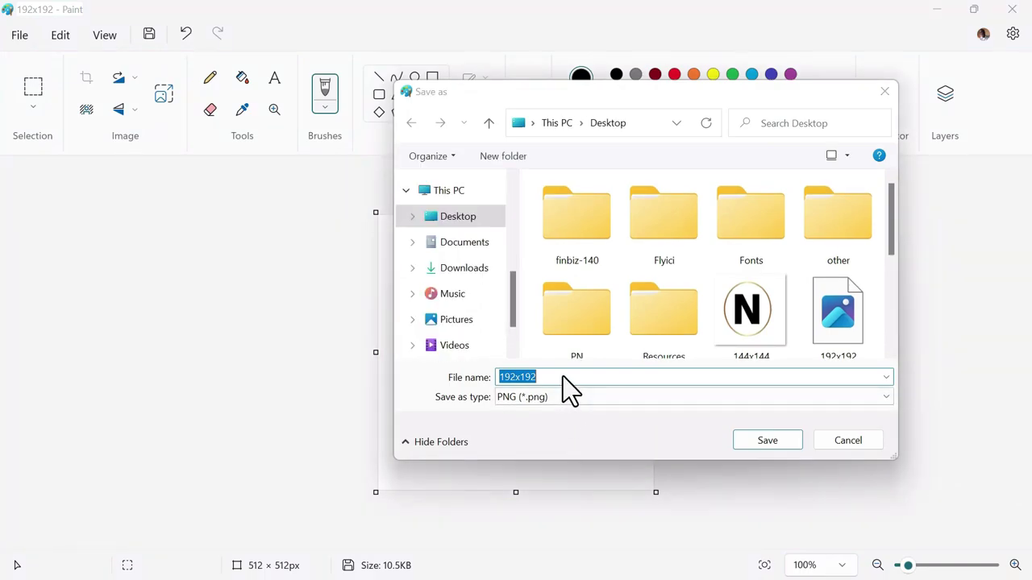
{"action": "type", "text": "512x512"}
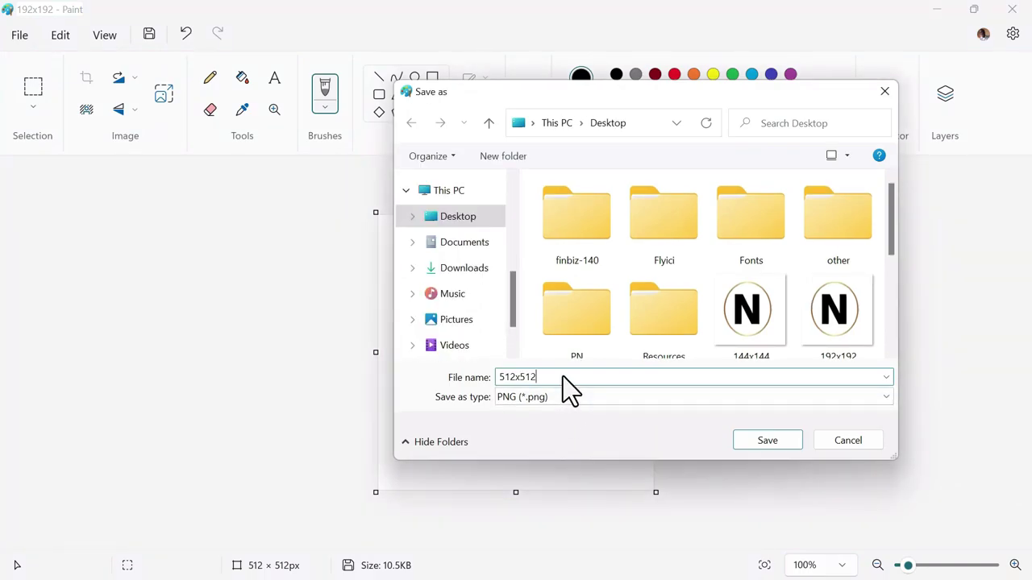
{"action": "left_click", "coordinate": [762, 440]}
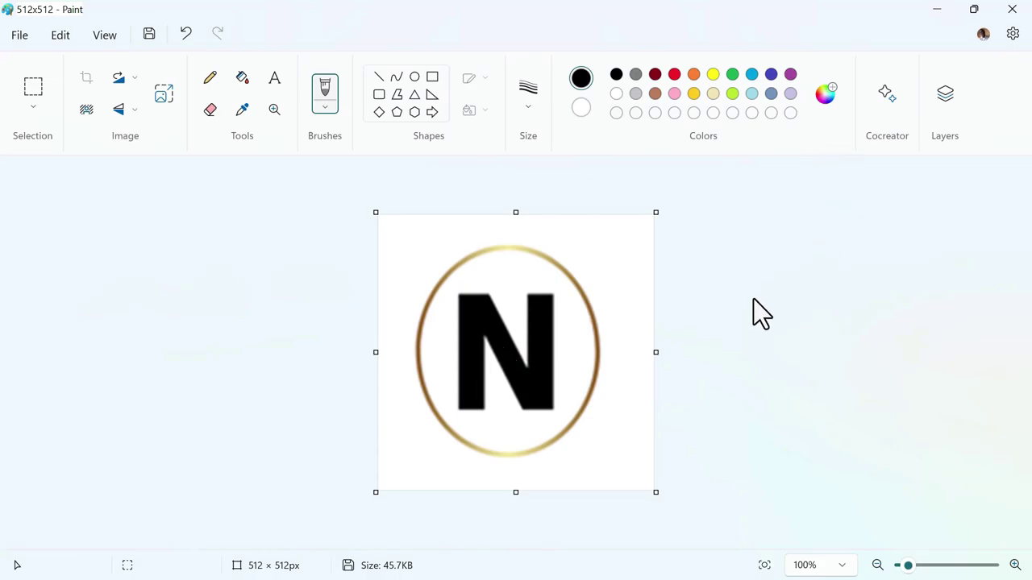
{"action": "left_click", "coordinate": [937, 9]}
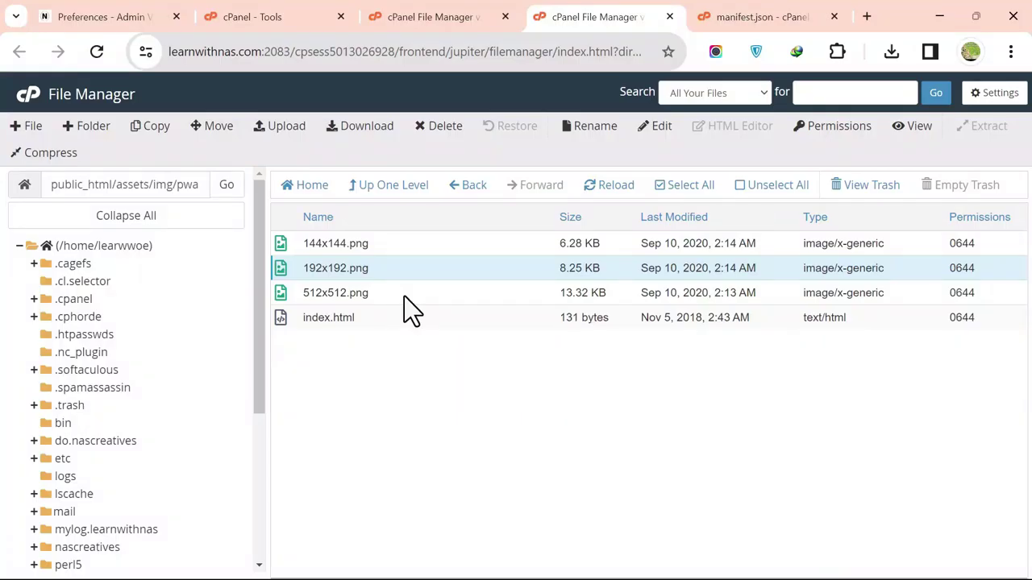
Step: Delete the old 144x144.png, 192x192.png and 512x512.png icons from the pwa folder
{"action": "left_click", "coordinate": [400, 295]}
{"action": "left_click", "coordinate": [405, 297], "text": "ctrl"}
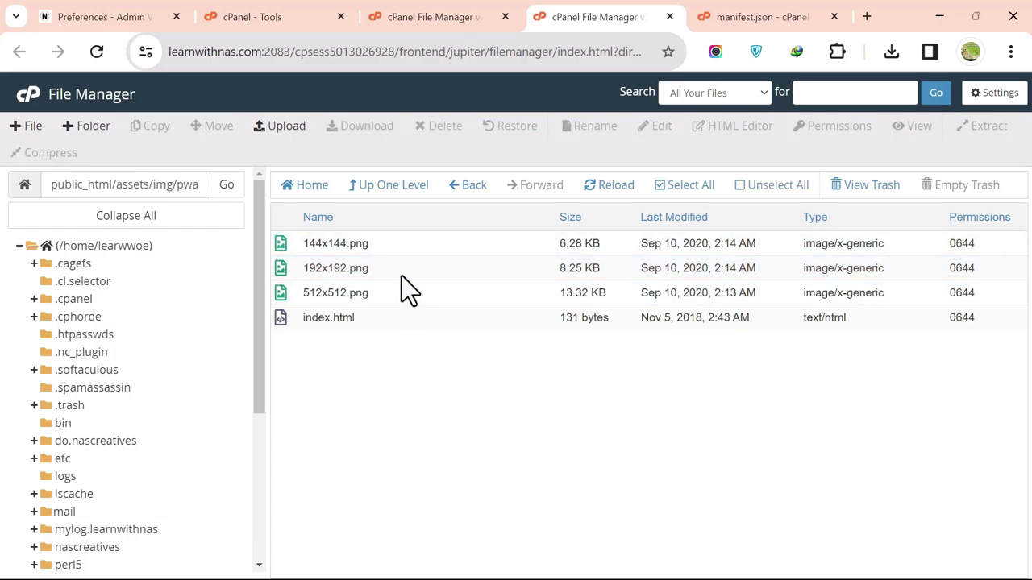
{"action": "left_click", "coordinate": [405, 268], "text": "ctrl"}
{"action": "left_click", "coordinate": [406, 244], "text": "ctrl"}
{"action": "left_click", "coordinate": [407, 292], "text": "ctrl"}
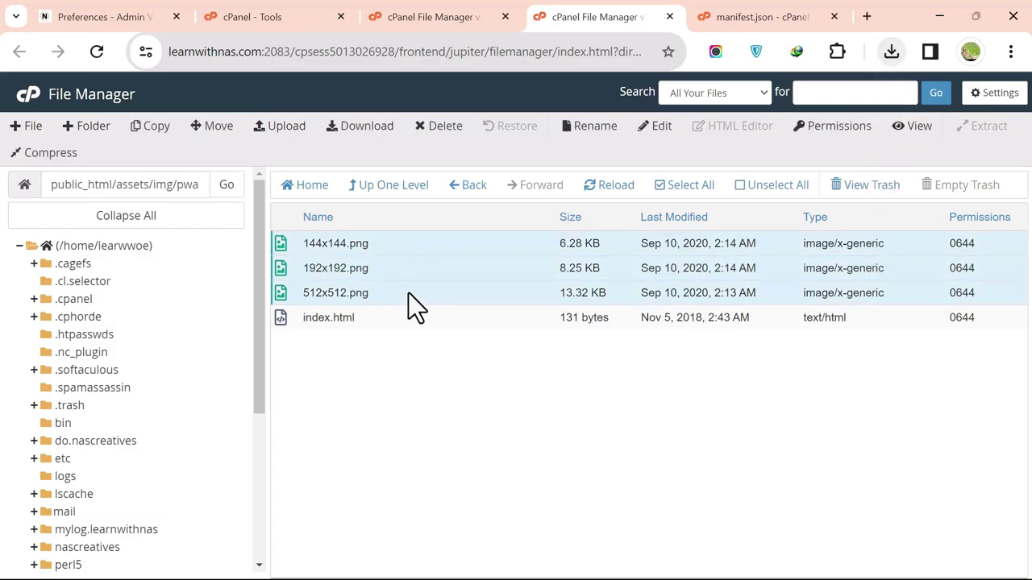
{"action": "left_click", "coordinate": [438, 127]}
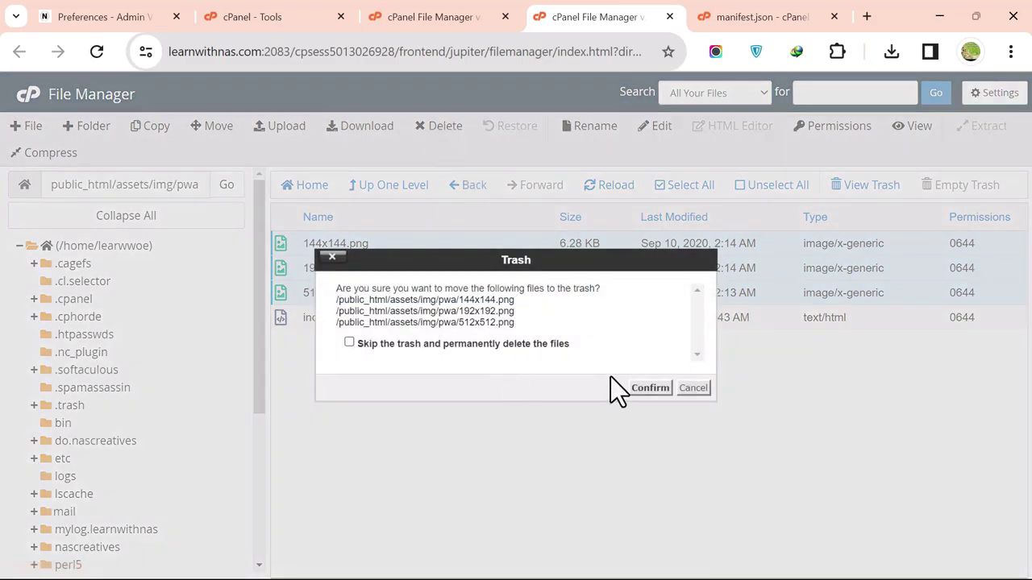
{"action": "left_click", "coordinate": [641, 389]}
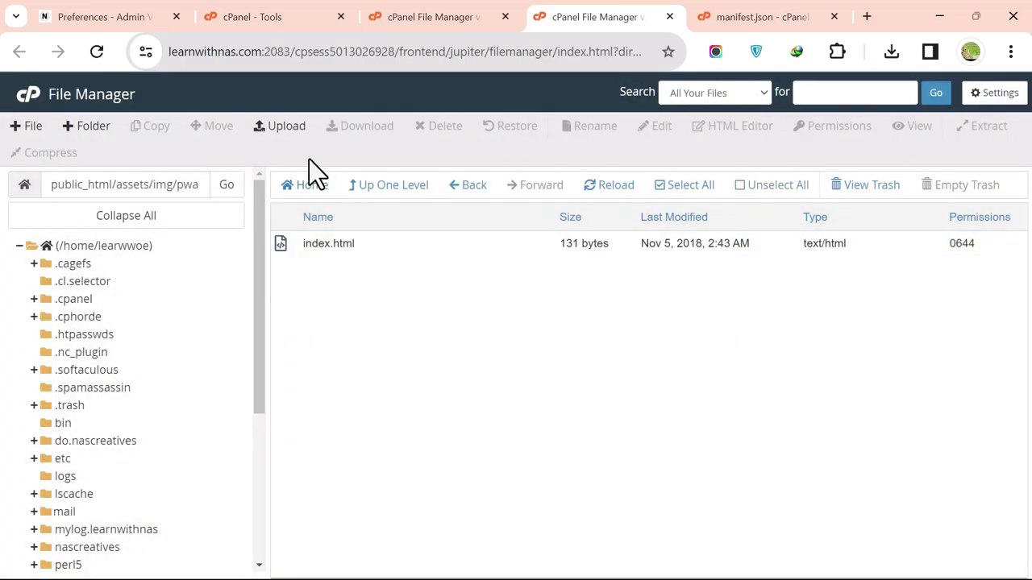
Step: Upload the new 144x144.png and 192x192.png icons into assets/img/pwa
{"action": "left_click", "coordinate": [292, 129]}
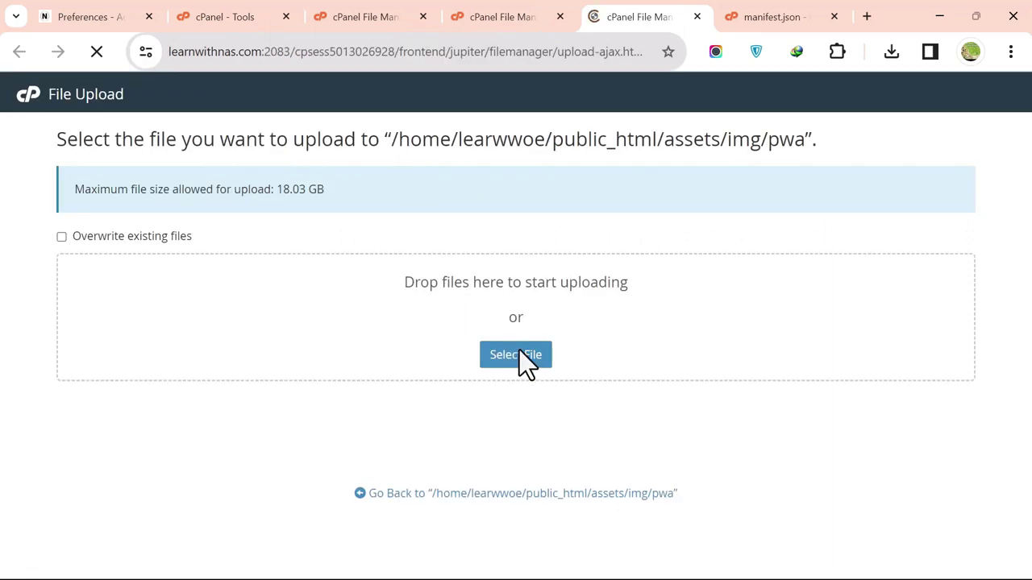
{"action": "left_click", "coordinate": [514, 354]}
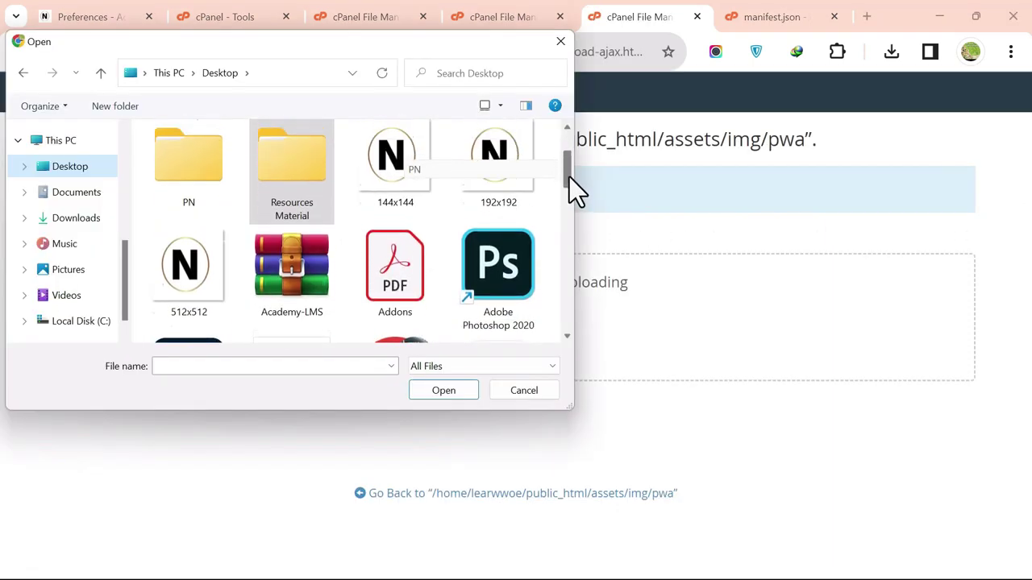
{"action": "scroll", "coordinate": [564, 196], "scroll_direction": "up", "scroll_amount": 1}
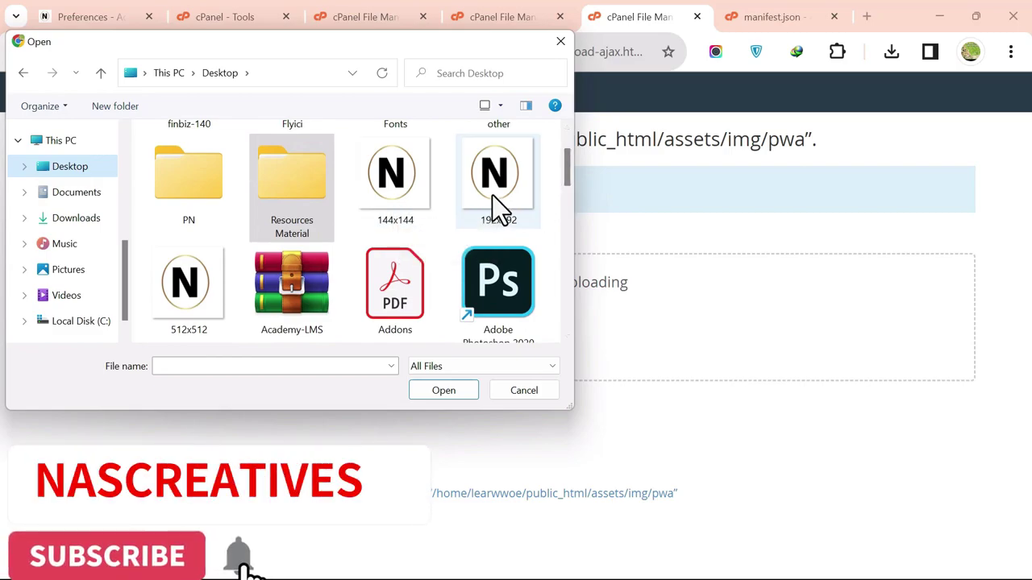
{"action": "left_click", "coordinate": [403, 197]}
{"action": "left_click", "coordinate": [434, 392]}
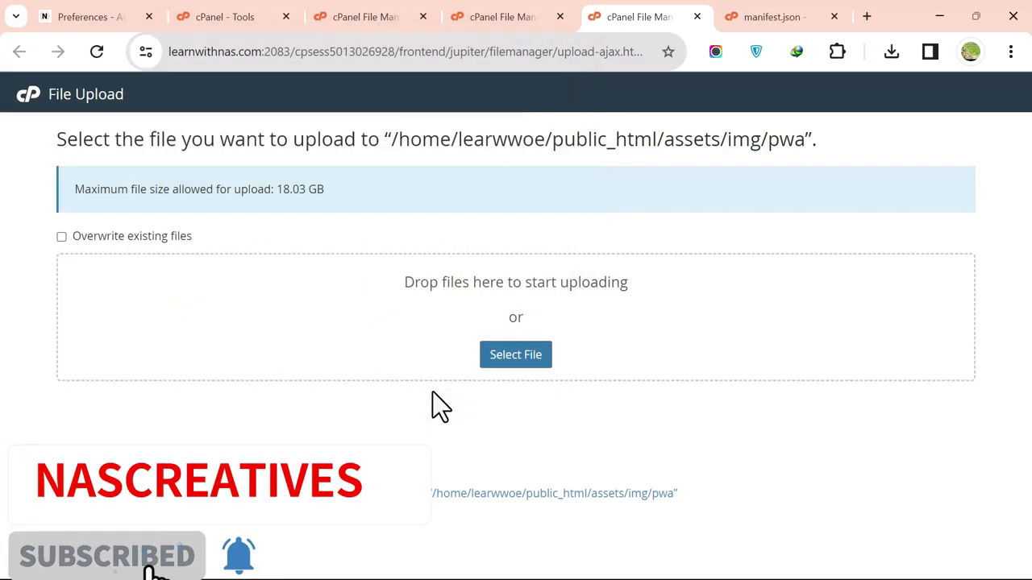
{"action": "left_click", "coordinate": [521, 359]}
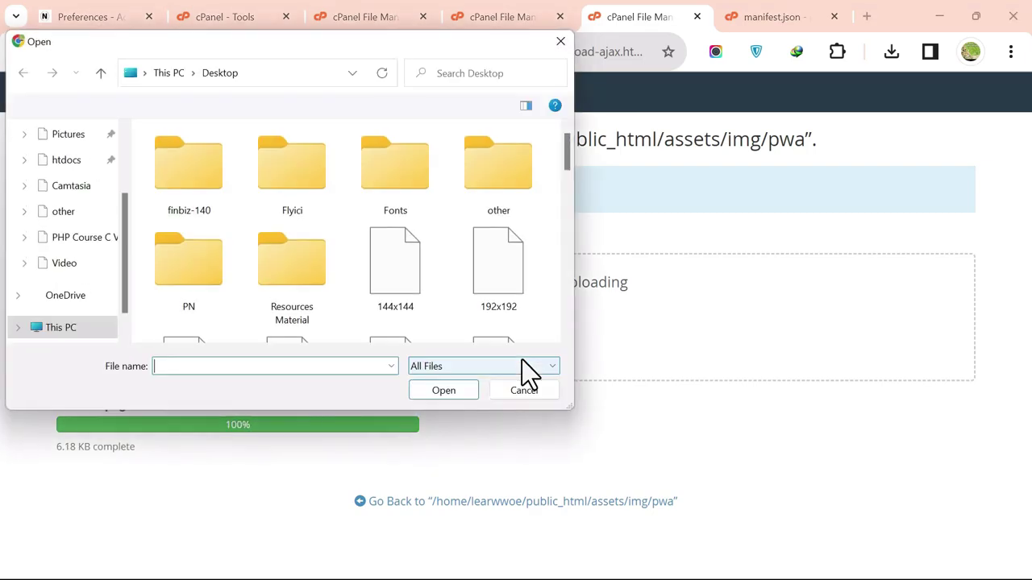
{"action": "left_click", "coordinate": [523, 268]}
{"action": "left_click", "coordinate": [465, 388]}
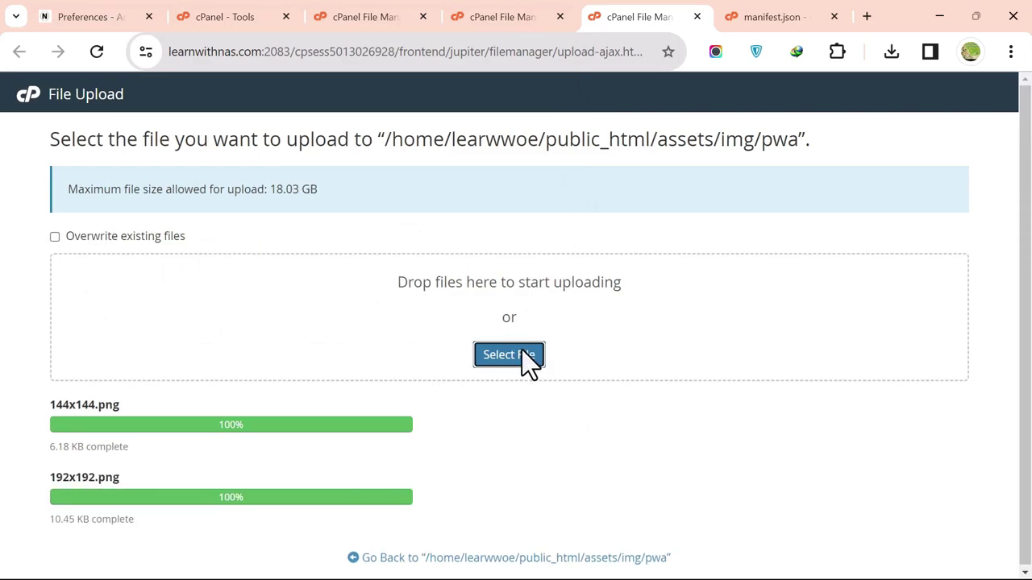
Step: Upload the new 512x512.png icon and return to the pwa folder listing
{"action": "left_click", "coordinate": [526, 357]}
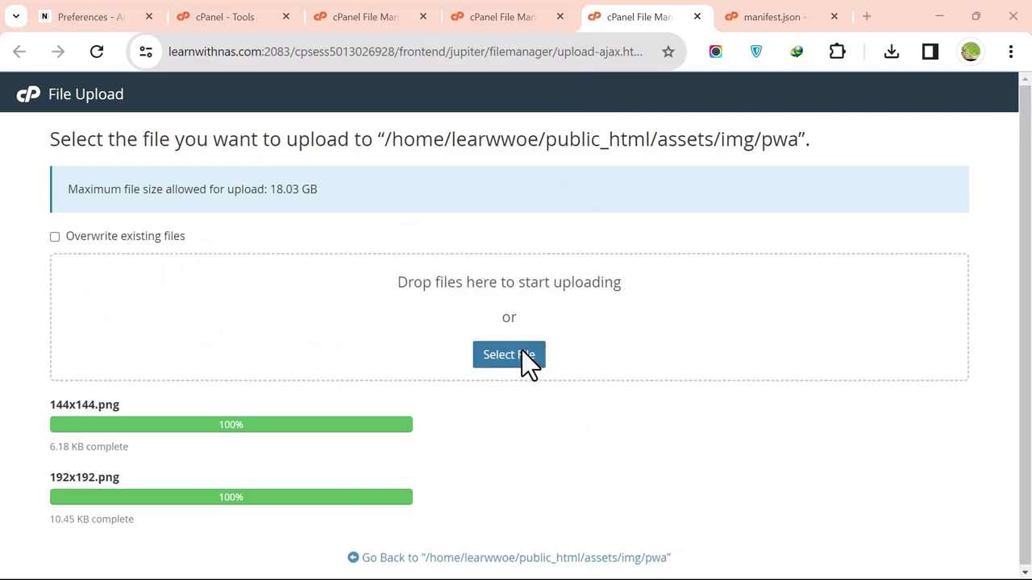
{"action": "scroll", "coordinate": [548, 279], "scroll_direction": "down", "scroll_amount": 1}
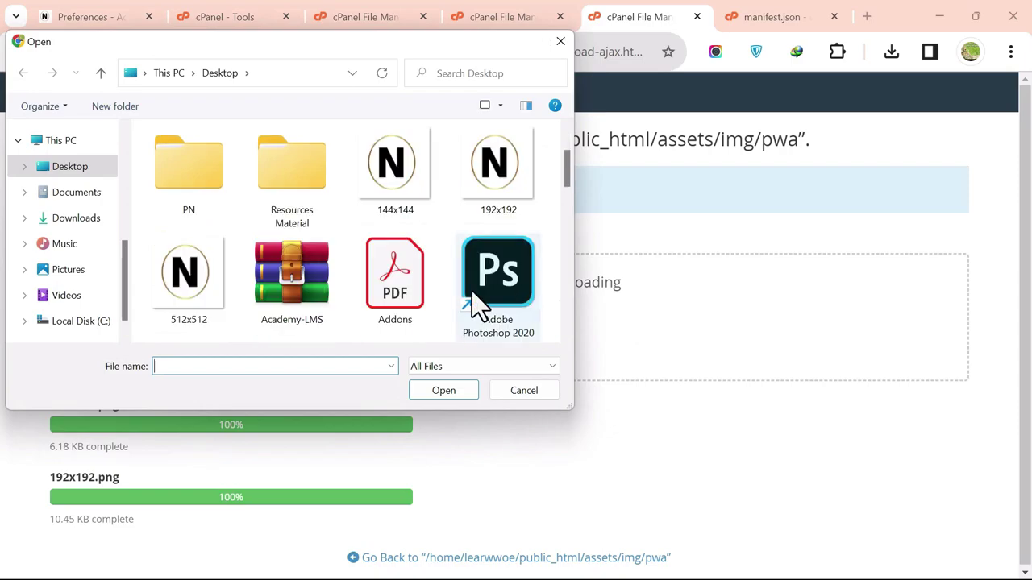
{"action": "left_click", "coordinate": [211, 294]}
{"action": "left_click", "coordinate": [457, 392]}
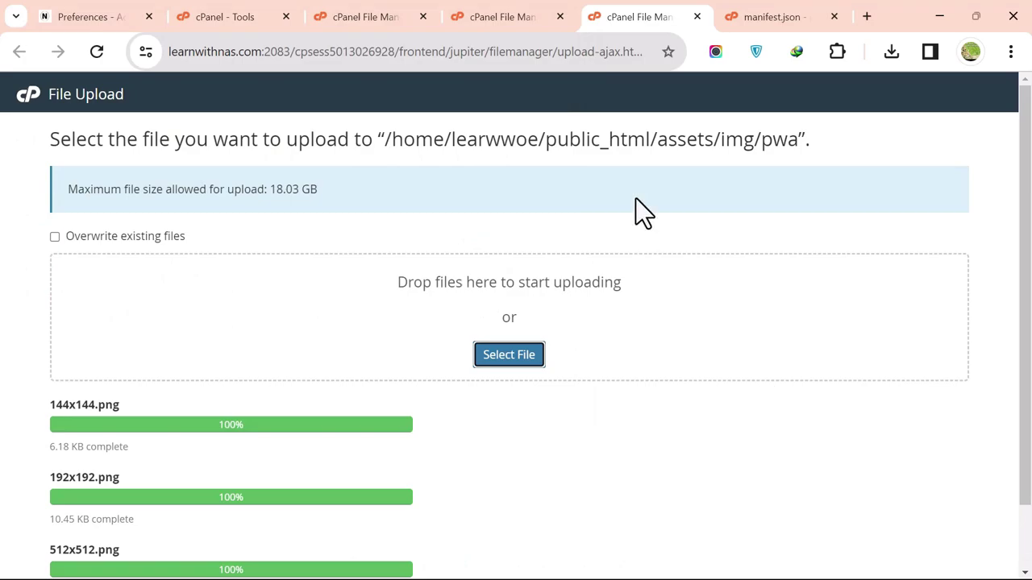
{"action": "scroll", "coordinate": [564, 479], "scroll_direction": "down", "scroll_amount": 1}
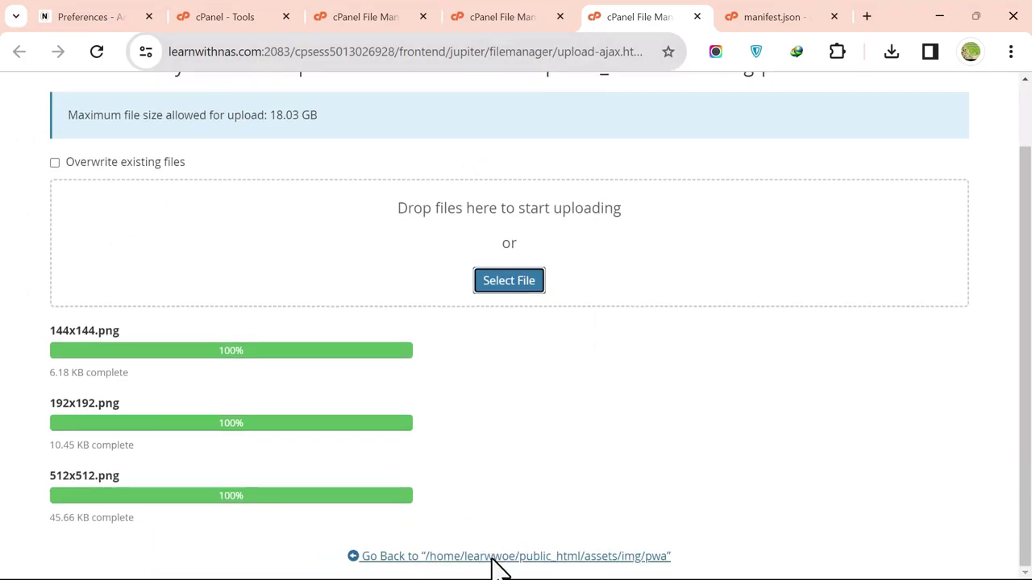
{"action": "left_click", "coordinate": [493, 556]}
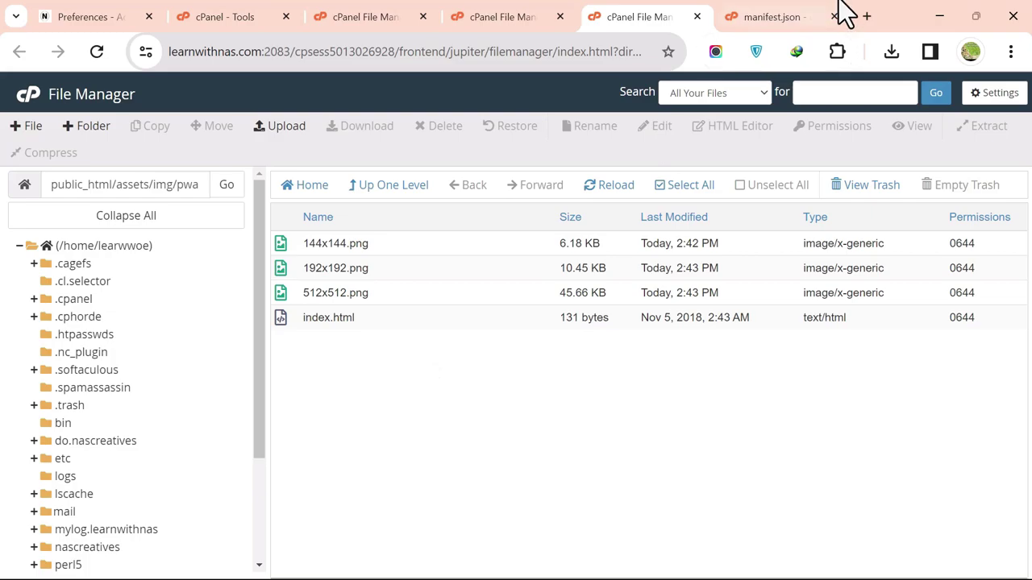
{"action": "left_click", "coordinate": [768, 25]}
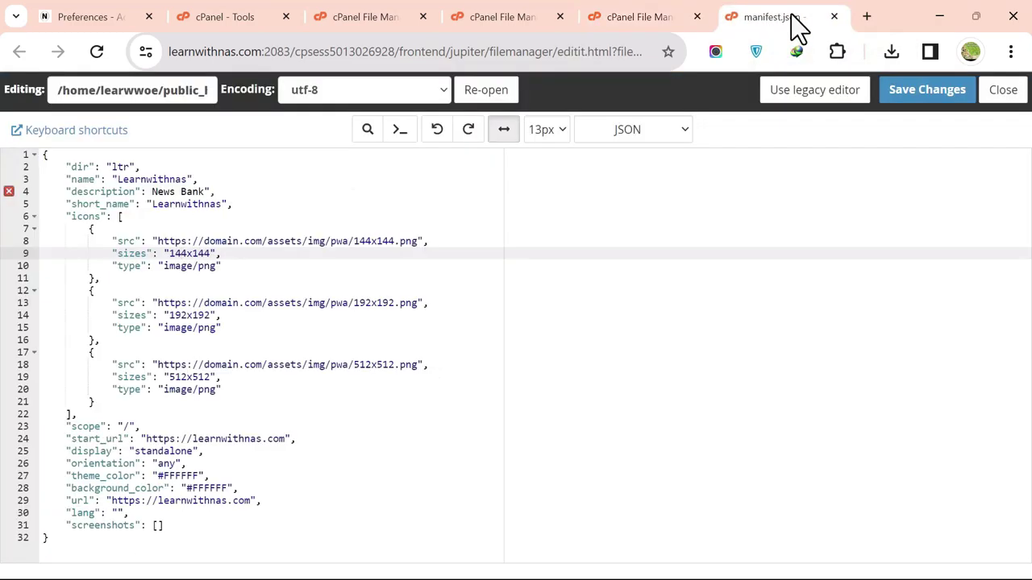
{"action": "left_click", "coordinate": [239, 271]}
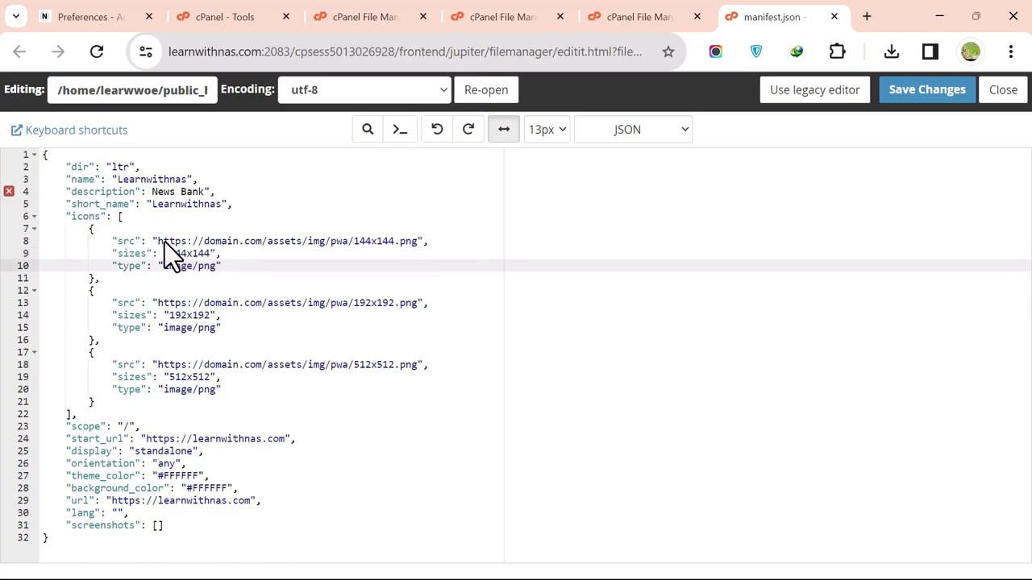
{"action": "left_click_drag", "start_coordinate": [261, 55], "coordinate": [162, 49]}
{"action": "key", "text": "ctrl+c"}
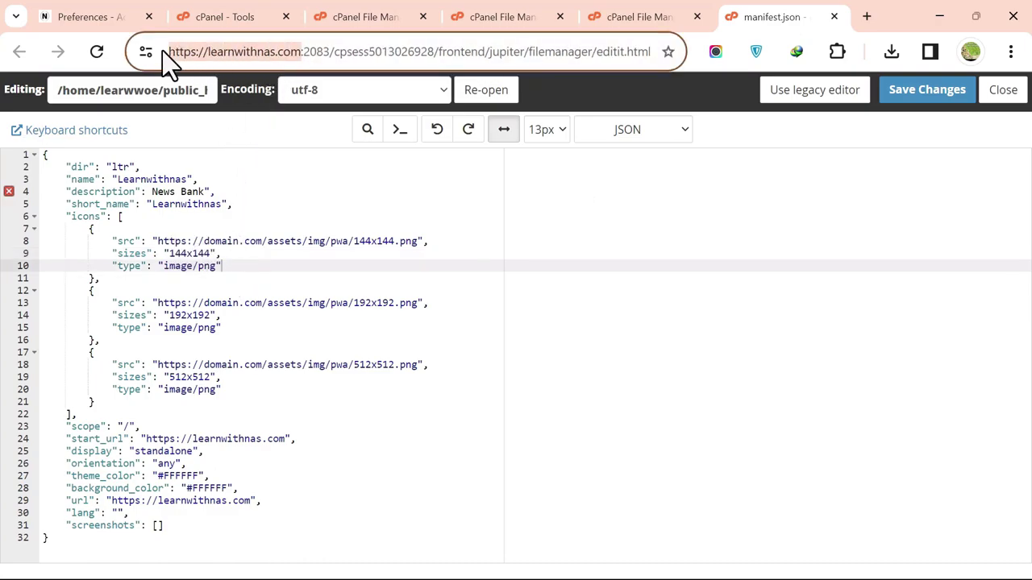
{"action": "left_click_drag", "start_coordinate": [158, 240], "coordinate": [261, 241]}
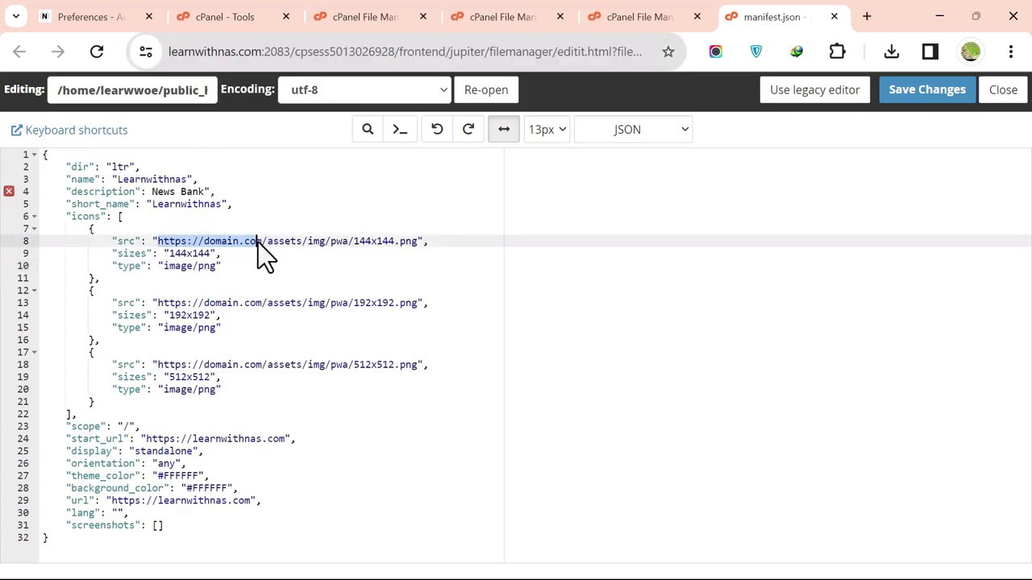
{"action": "key", "text": "ctrl+v"}
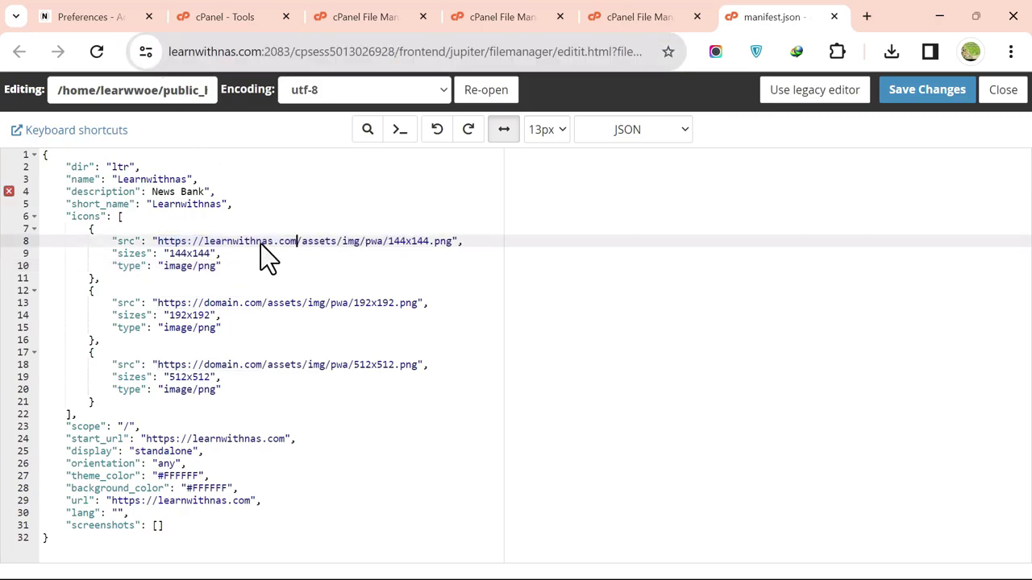
Step: Change domain.com to learnwithnas.com in the 192x192 and 512x512 icon URLs, then save manifest.json
{"action": "left_click_drag", "start_coordinate": [204, 241], "coordinate": [296, 240]}
{"action": "key", "text": "ctrl+c"}
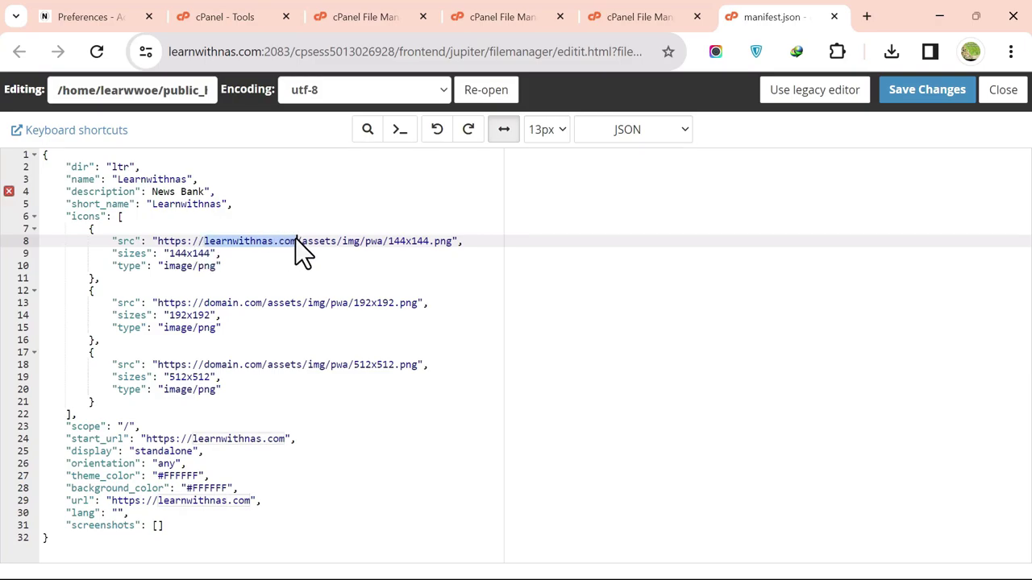
{"action": "left_click_drag", "start_coordinate": [203, 303], "coordinate": [262, 304]}
{"action": "key", "text": "ctrl+v"}
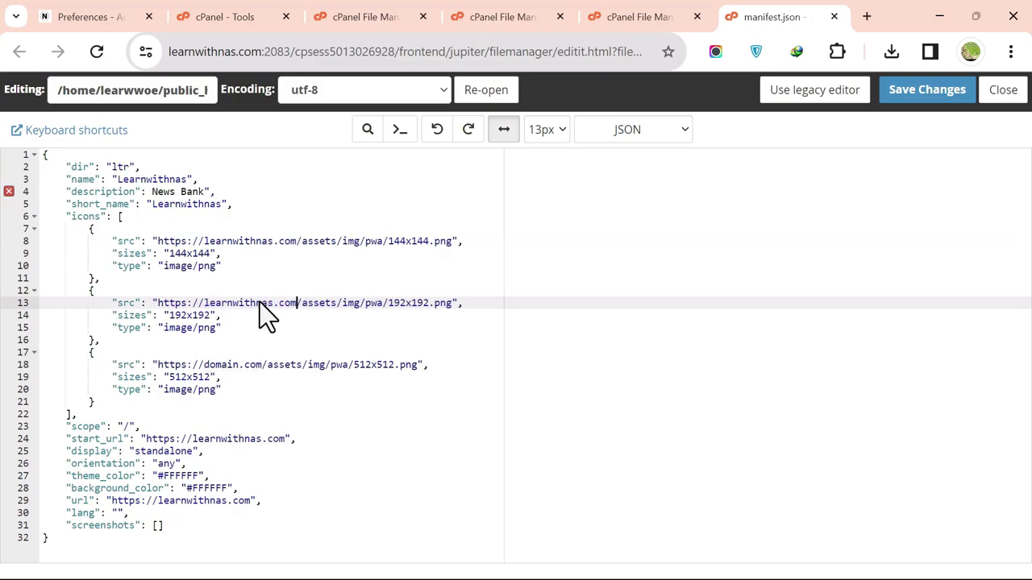
{"action": "left_click_drag", "start_coordinate": [204, 364], "coordinate": [235, 365]}
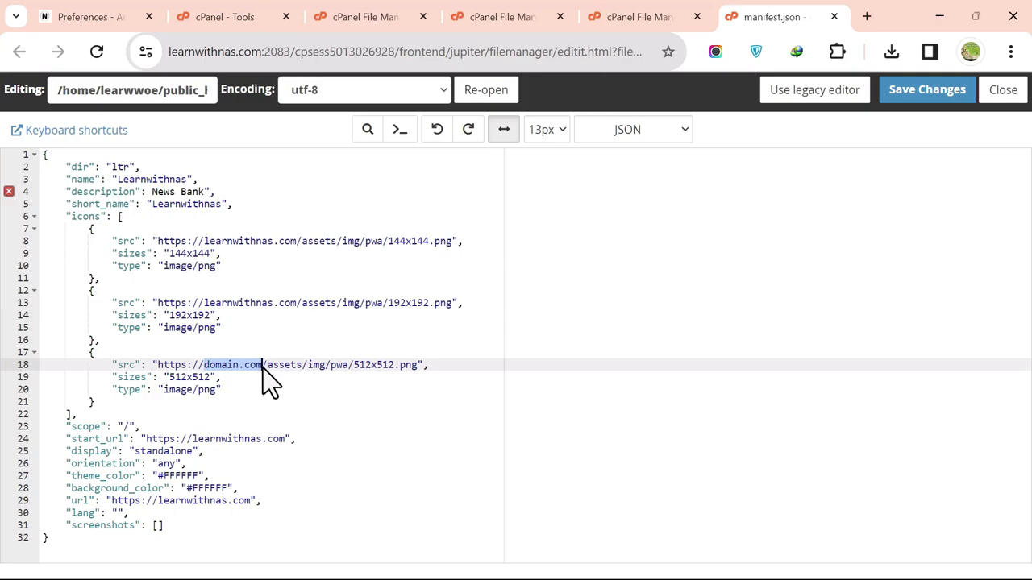
{"action": "key", "text": "ctrl+v"}
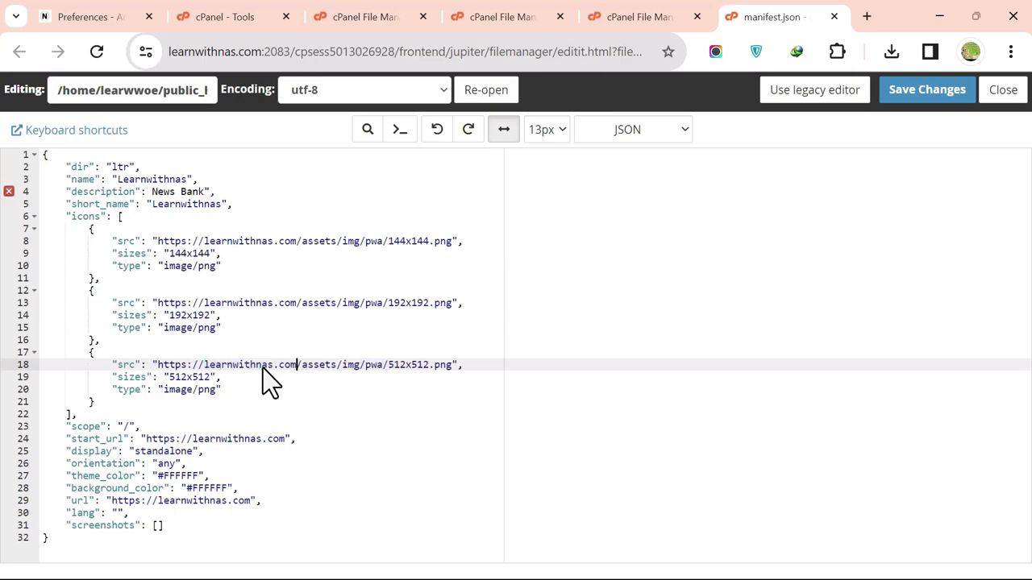
{"action": "left_click", "coordinate": [923, 95]}
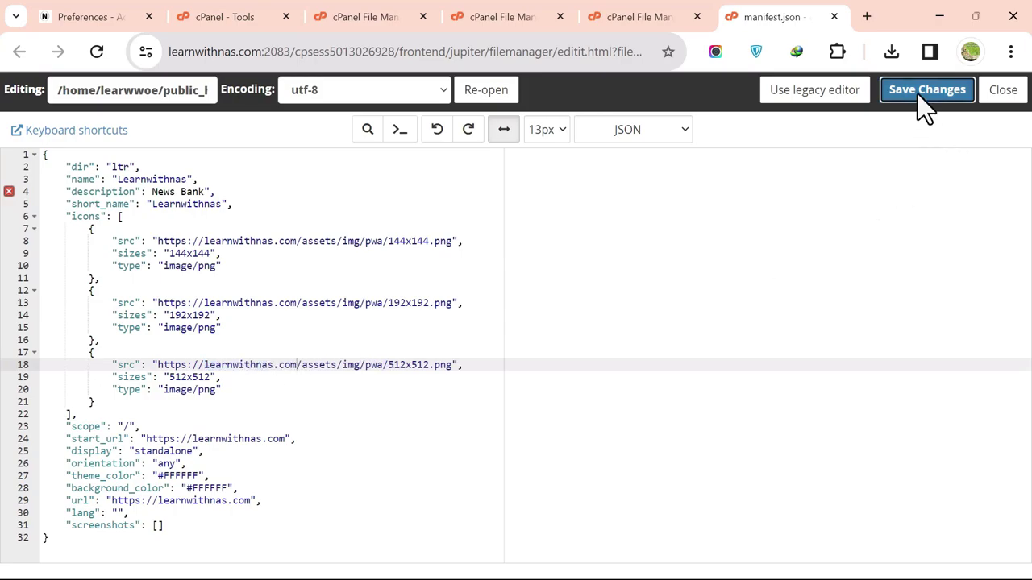